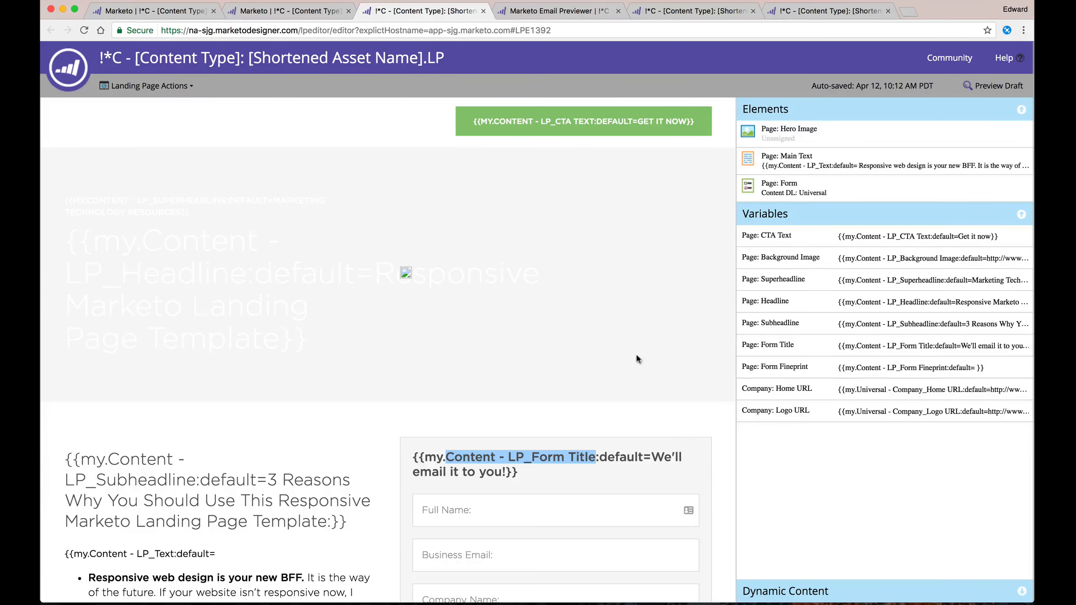
Look over the landing page draft's tokenized headline, subheadline, body text and form area.
{"action": "left_click", "coordinate": [426, 275]}
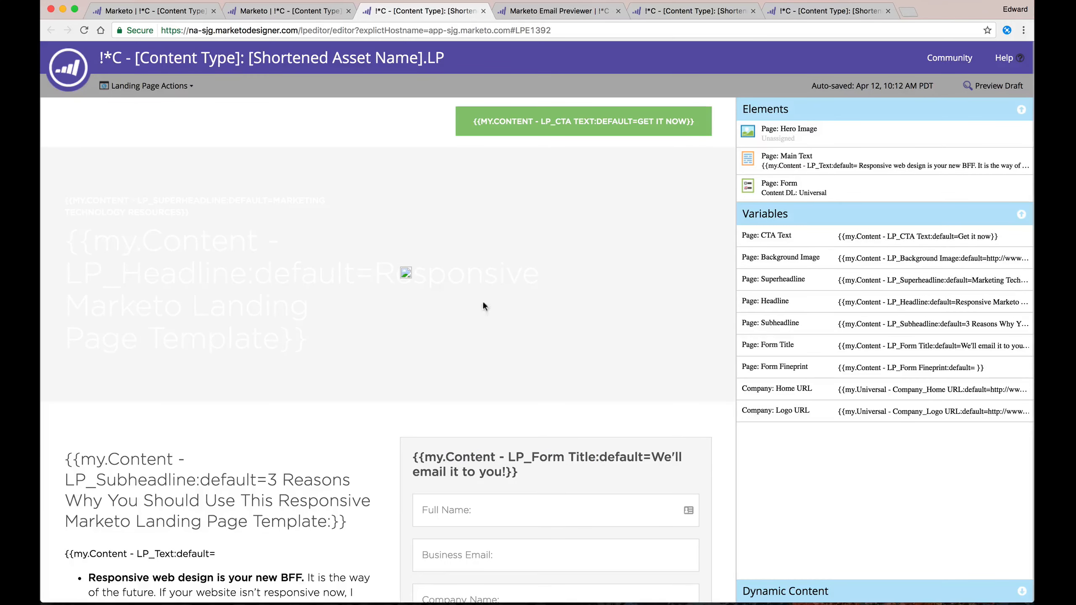
{"action": "scroll", "coordinate": [485, 305], "scroll_direction": "down", "scroll_amount": 10}
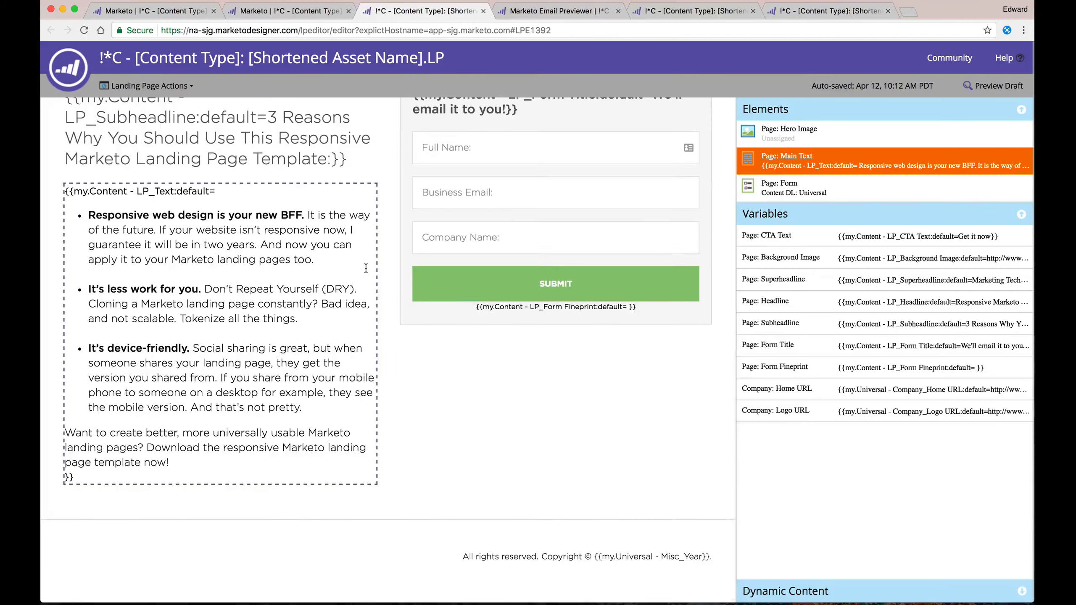
{"action": "scroll", "coordinate": [366, 267], "scroll_direction": "up", "scroll_amount": 10}
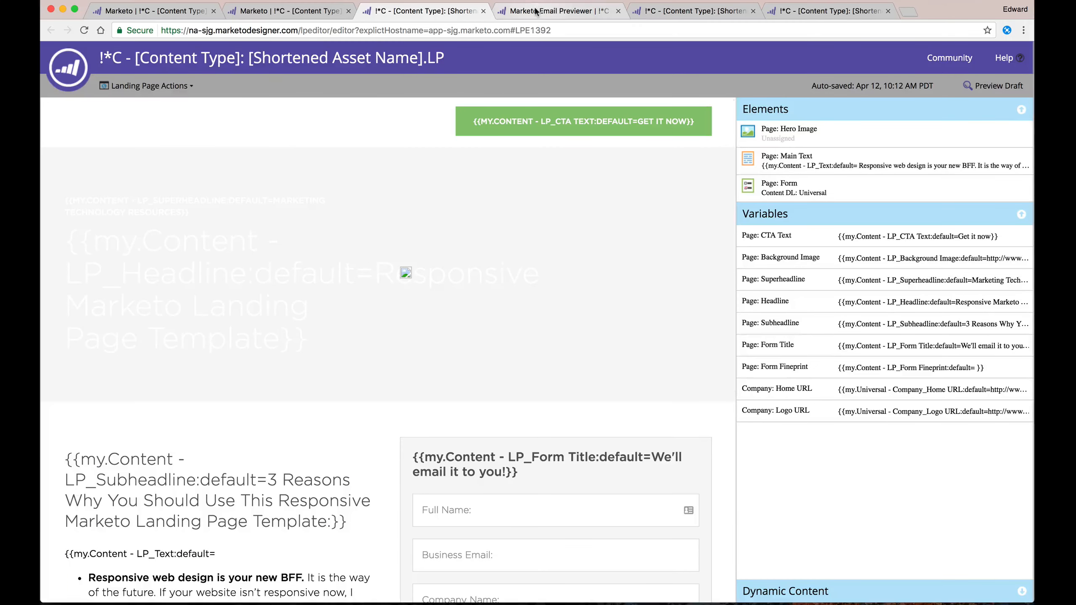
{"action": "scroll", "coordinate": [482, 237], "scroll_direction": "down", "scroll_amount": 5}
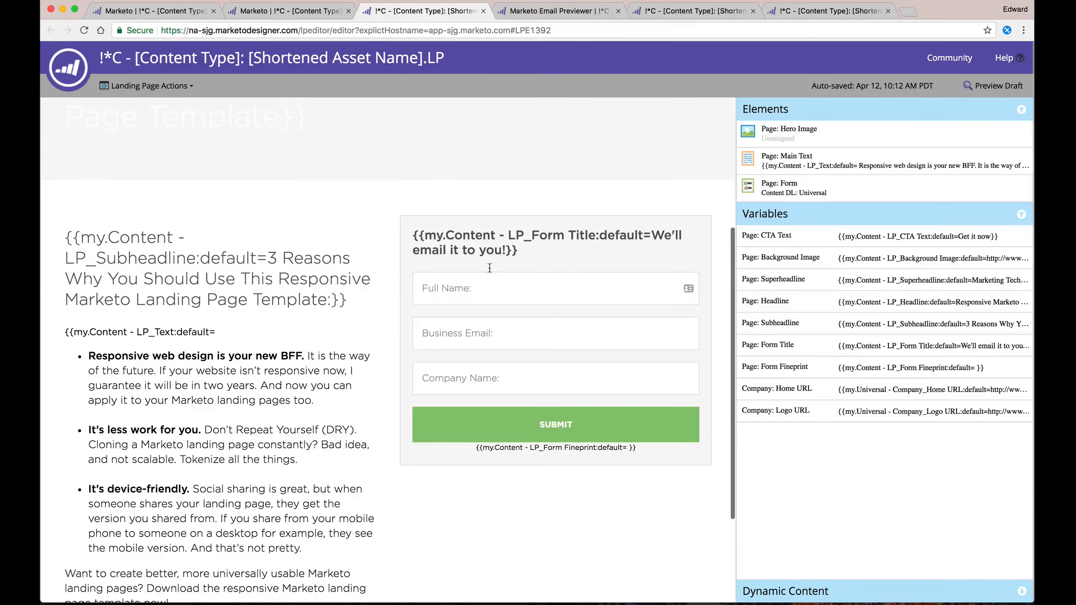
Inspect the landing page's form settings, checking the chosen form and the tokenized follow-up URL, and close them without changes.
{"action": "double_click", "coordinate": [856, 196]}
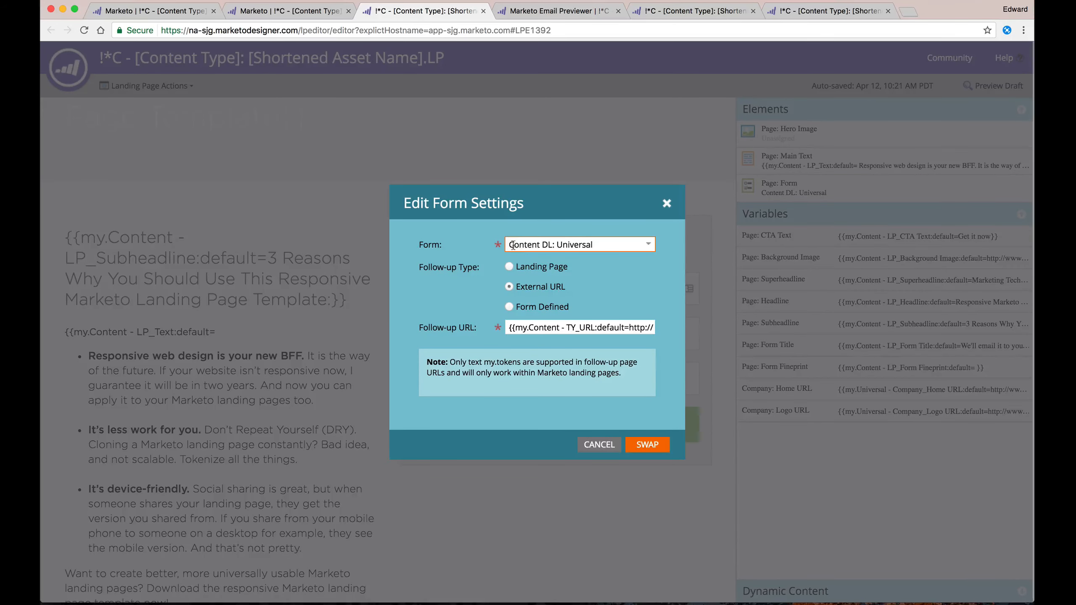
{"action": "left_click_drag", "start_coordinate": [509, 245], "coordinate": [599, 245]}
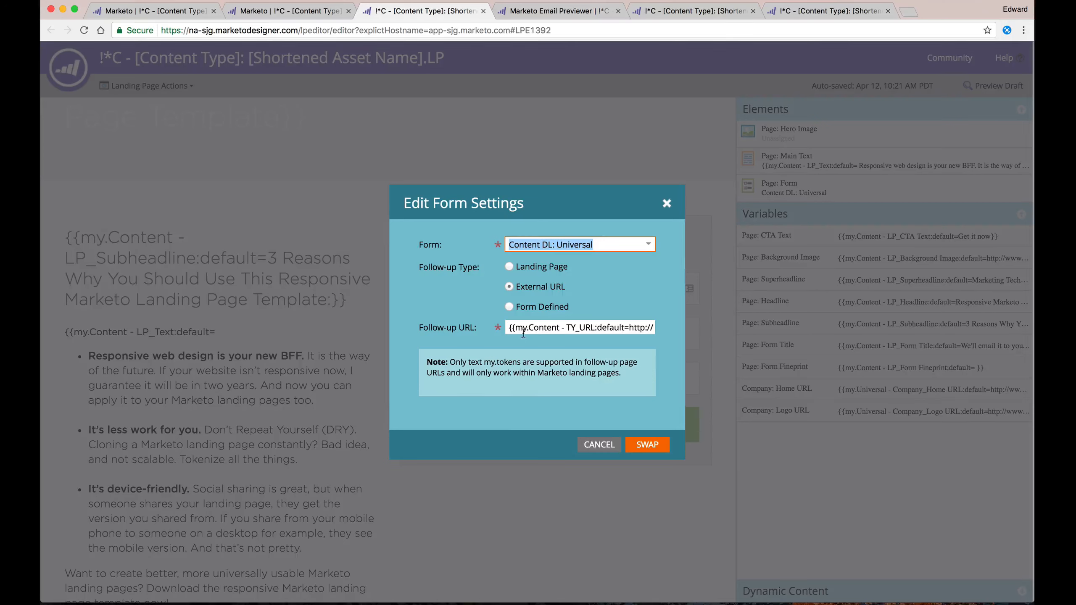
{"action": "left_click_drag", "start_coordinate": [516, 327], "coordinate": [596, 328]}
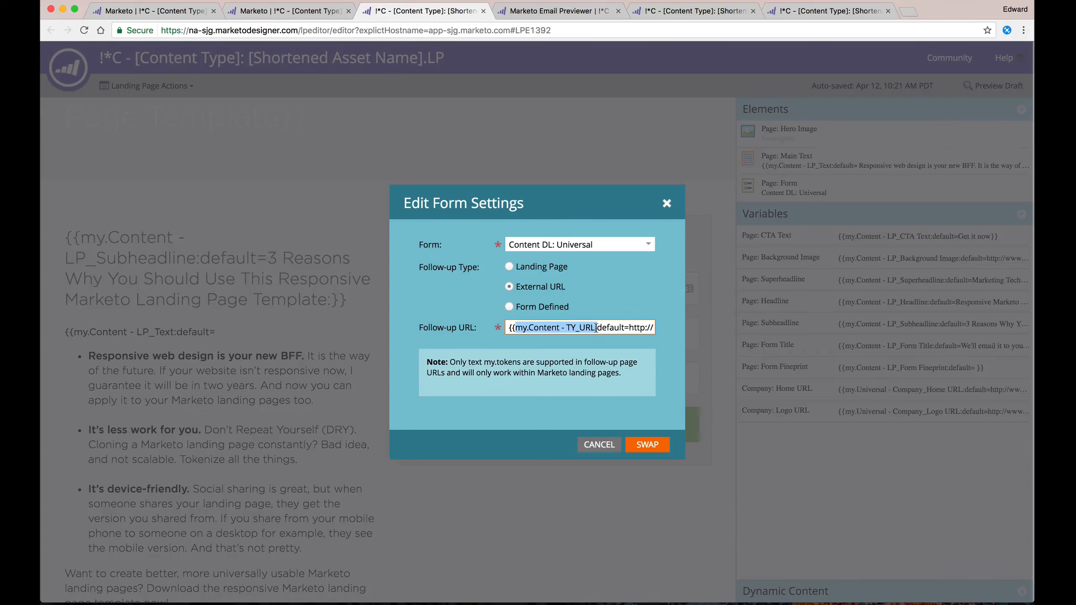
{"action": "left_click_drag", "start_coordinate": [567, 327], "coordinate": [718, 341]}
{"action": "double_click", "coordinate": [554, 328]}
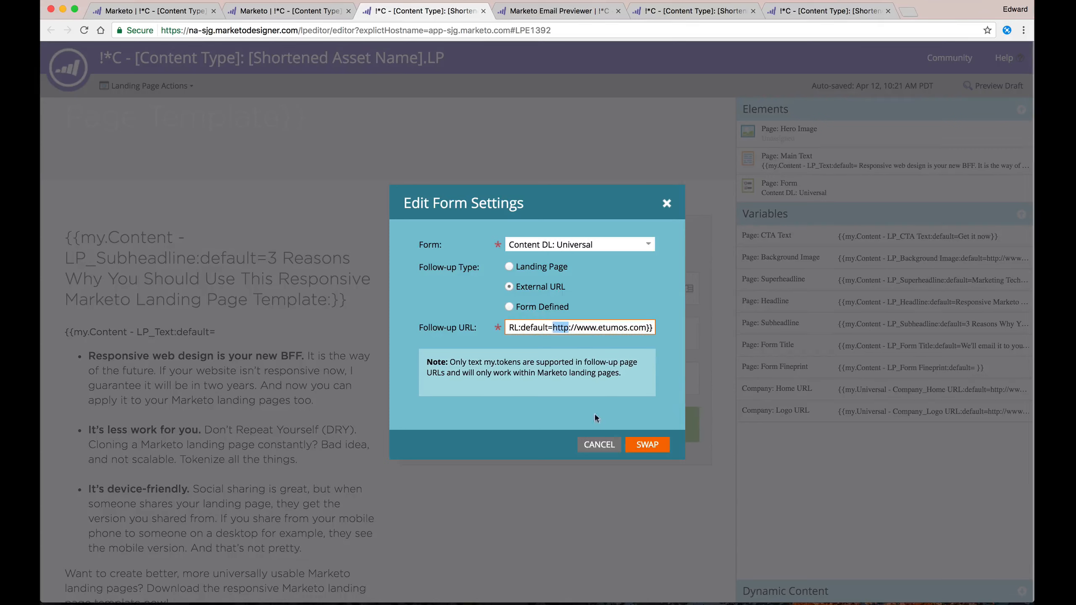
{"action": "left_click", "coordinate": [598, 446]}
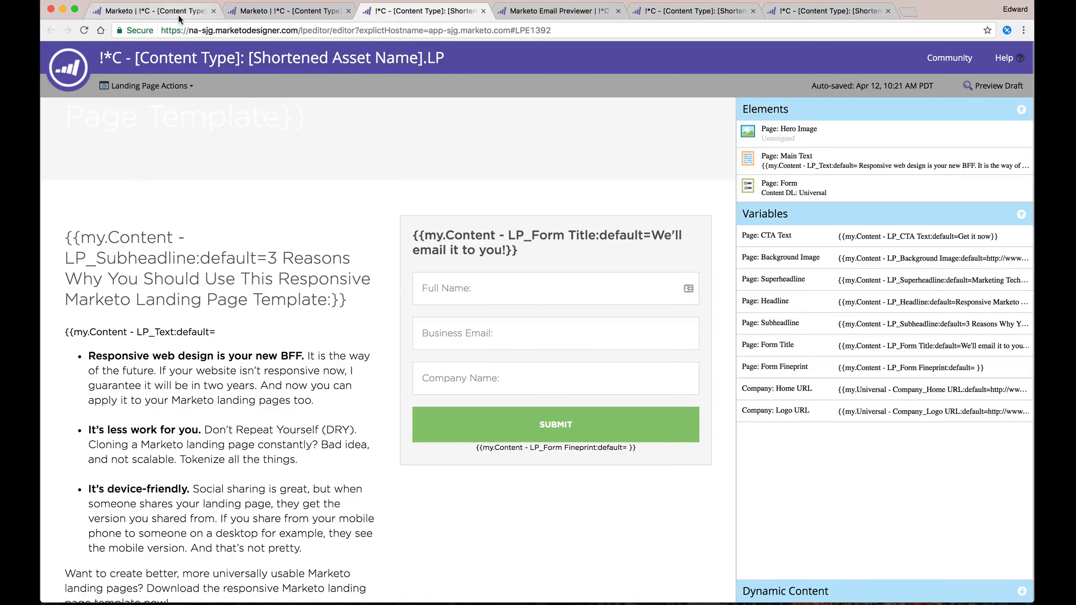
Review the program's local tokens, including {{my.Content - Asset_Title}}, and return to the landing page draft.
{"action": "left_click", "coordinate": [153, 10]}
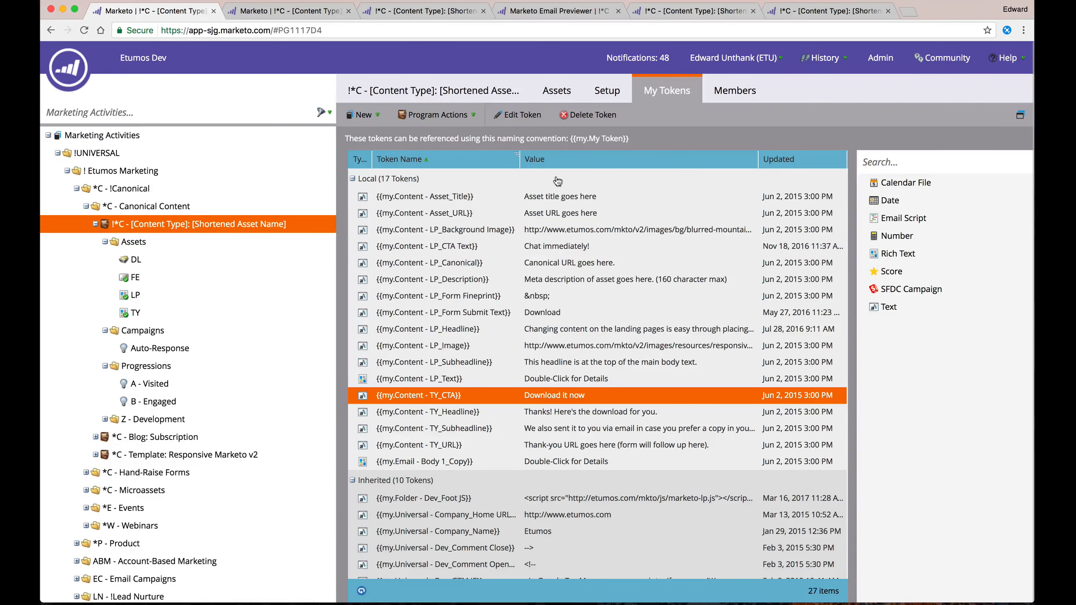
{"action": "left_click", "coordinate": [541, 197]}
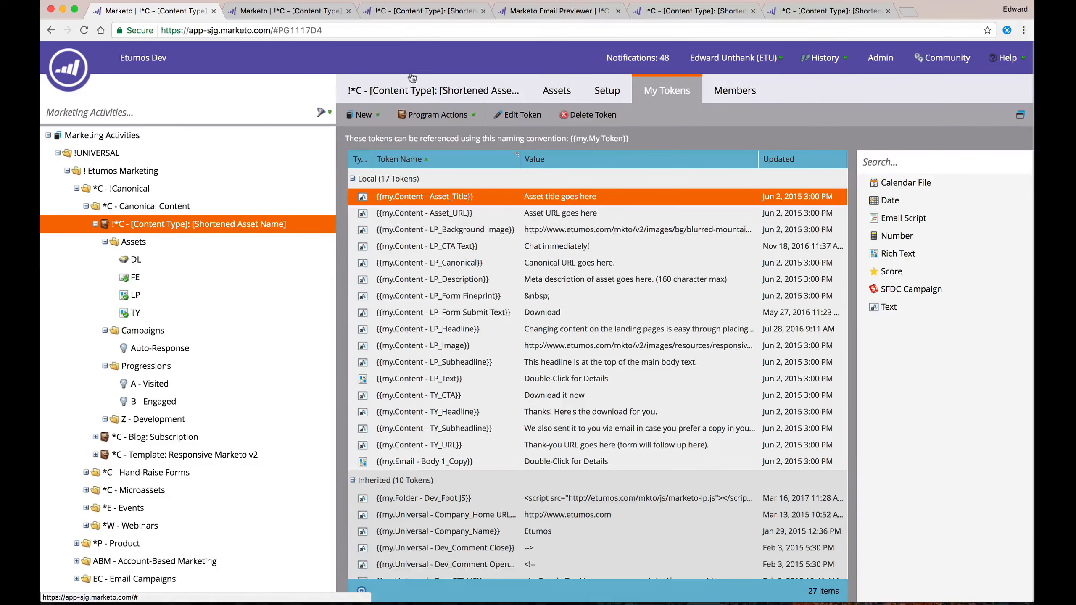
{"action": "left_click", "coordinate": [288, 11]}
{"action": "left_click", "coordinate": [392, 12]}
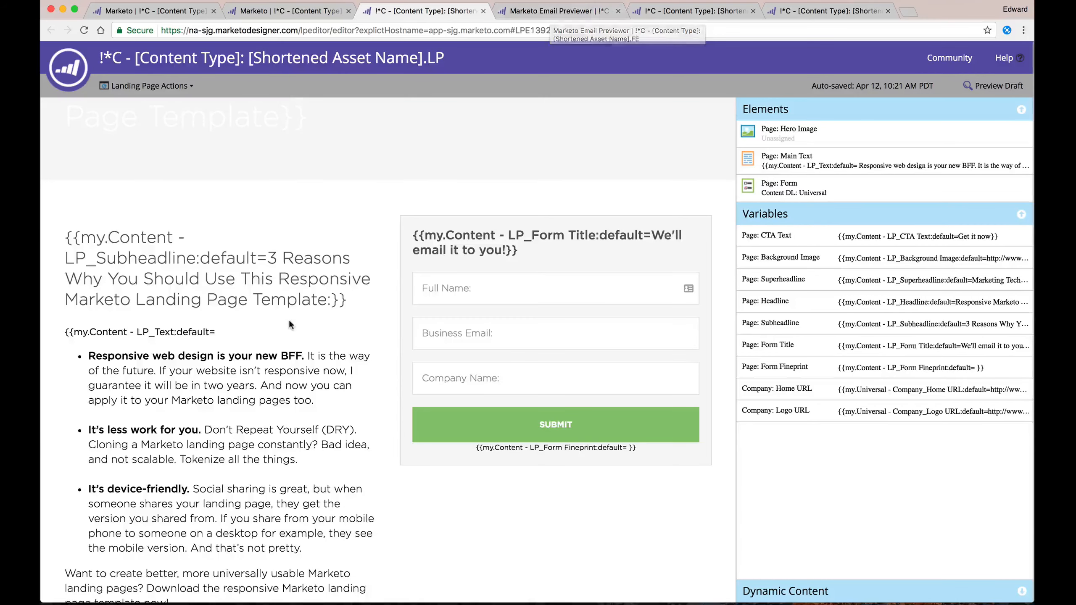
{"action": "scroll", "coordinate": [441, 164], "scroll_direction": "up", "scroll_amount": 5}
Compare the rendered preview of the FE email with its tokenized draft, and go back to the landing page draft.
{"action": "left_click", "coordinate": [535, 11]}
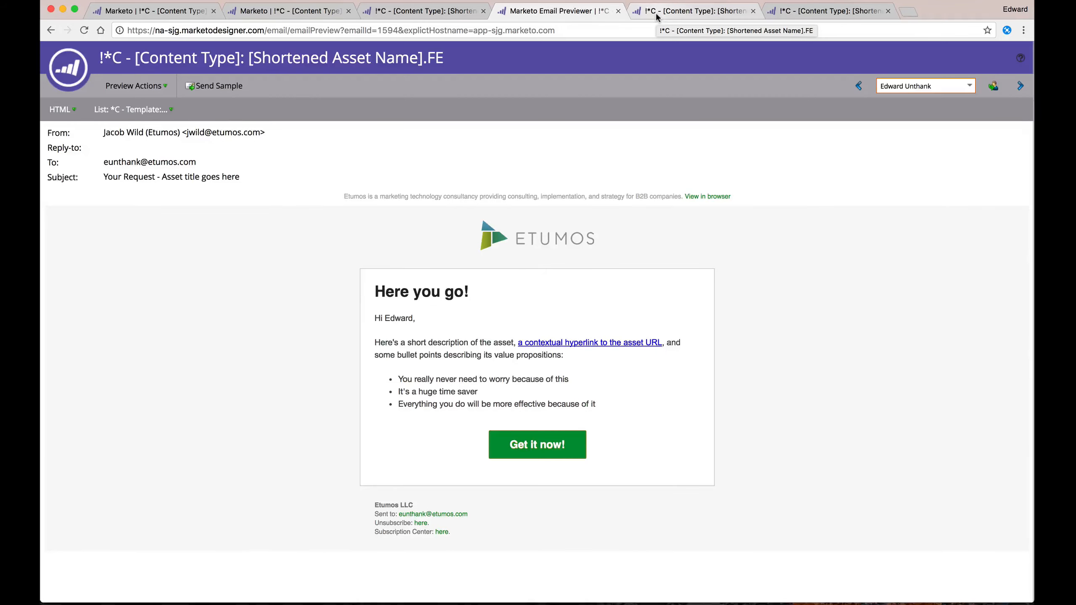
{"action": "left_click", "coordinate": [668, 16]}
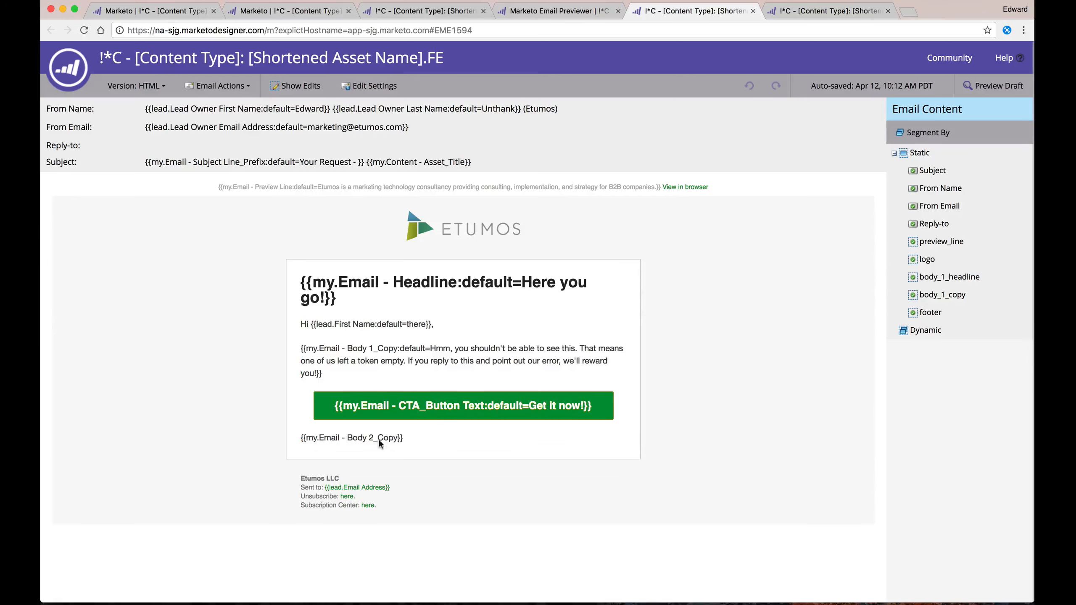
{"action": "left_click", "coordinate": [551, 9]}
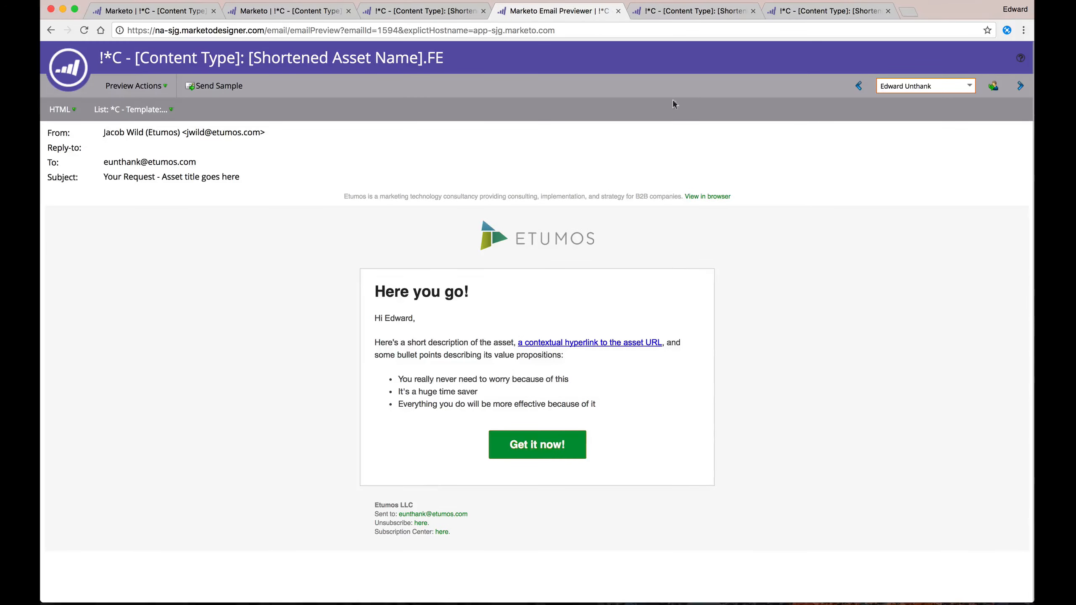
{"action": "left_click", "coordinate": [683, 11]}
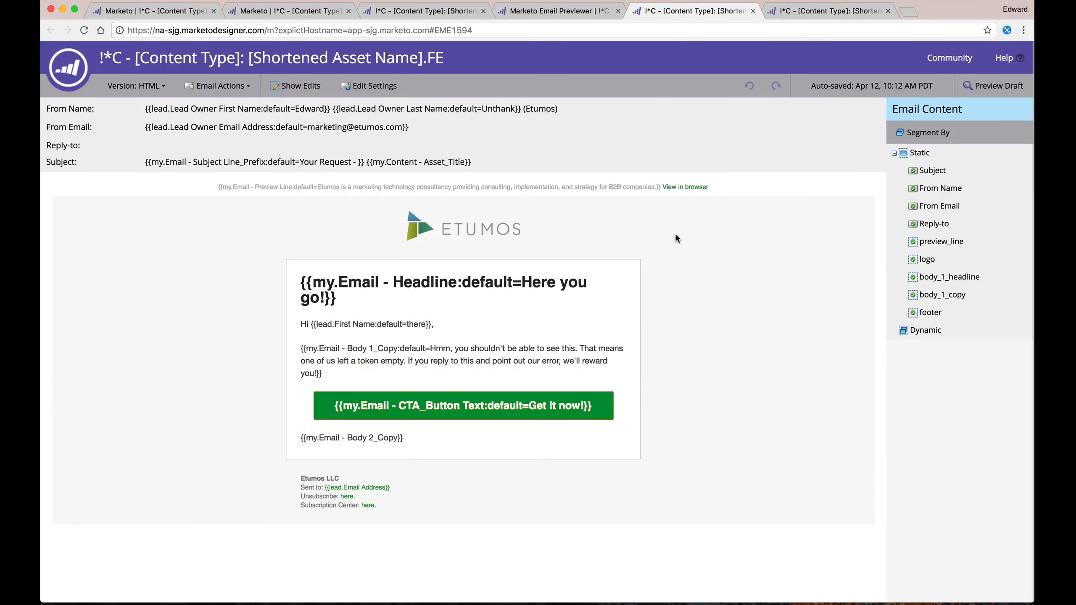
{"action": "left_click", "coordinate": [570, 10]}
{"action": "left_click", "coordinate": [421, 10]}
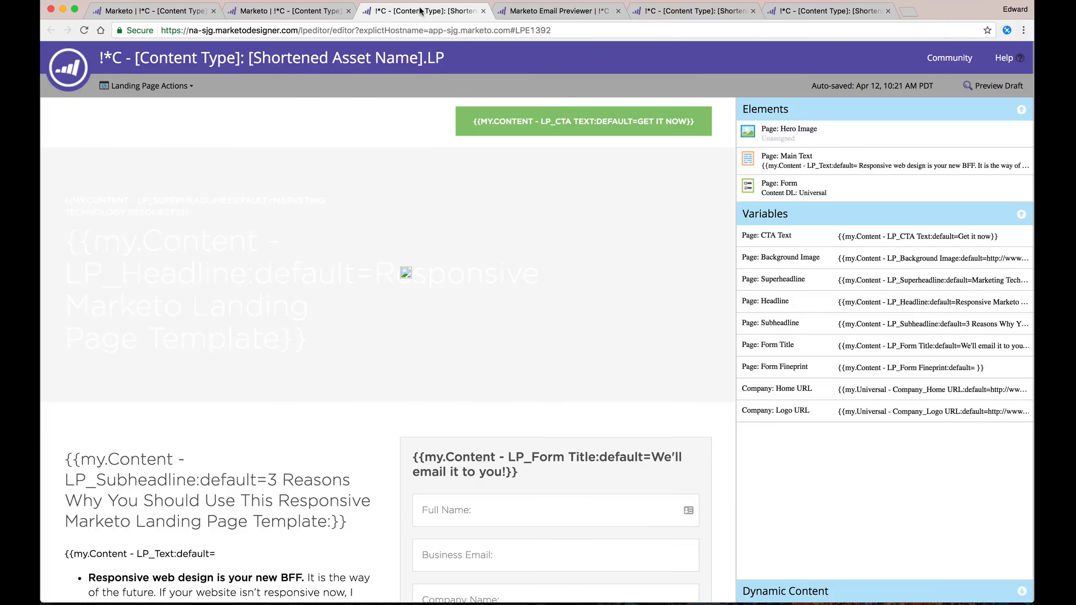
Examine the Auto-Response campaign's Smart List triggers, particularly the web page constraint on Fills Out Form.
{"action": "left_click", "coordinate": [288, 11]}
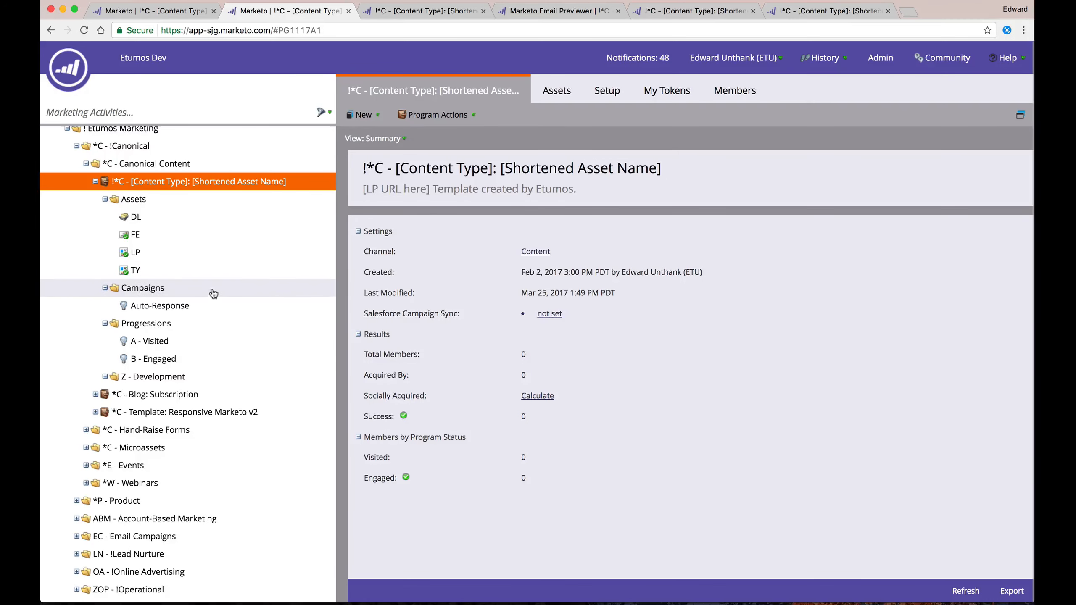
{"action": "left_click", "coordinate": [198, 305]}
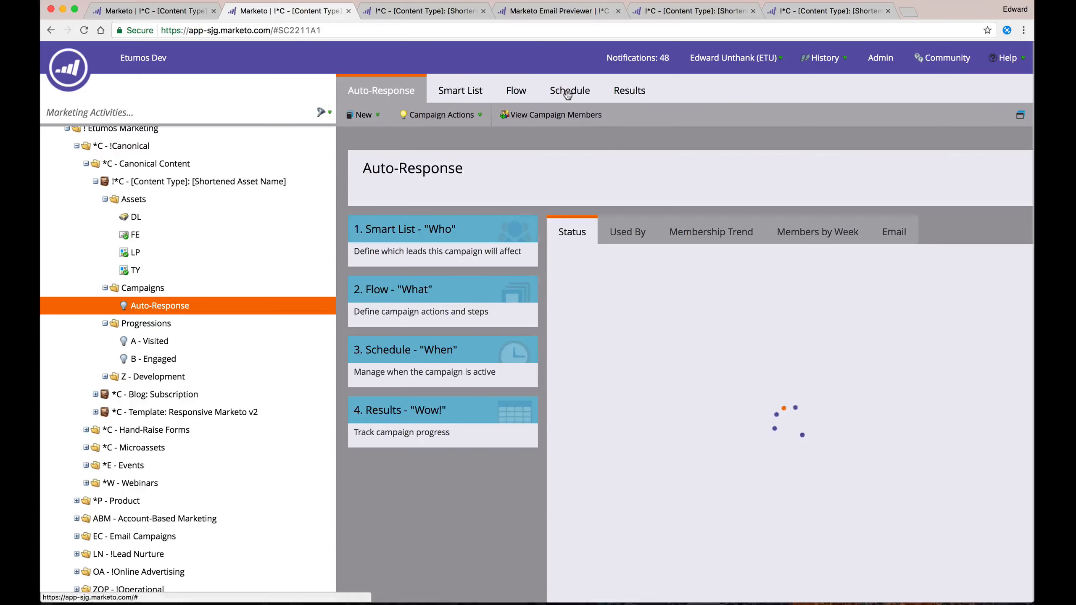
{"action": "left_click", "coordinate": [462, 92]}
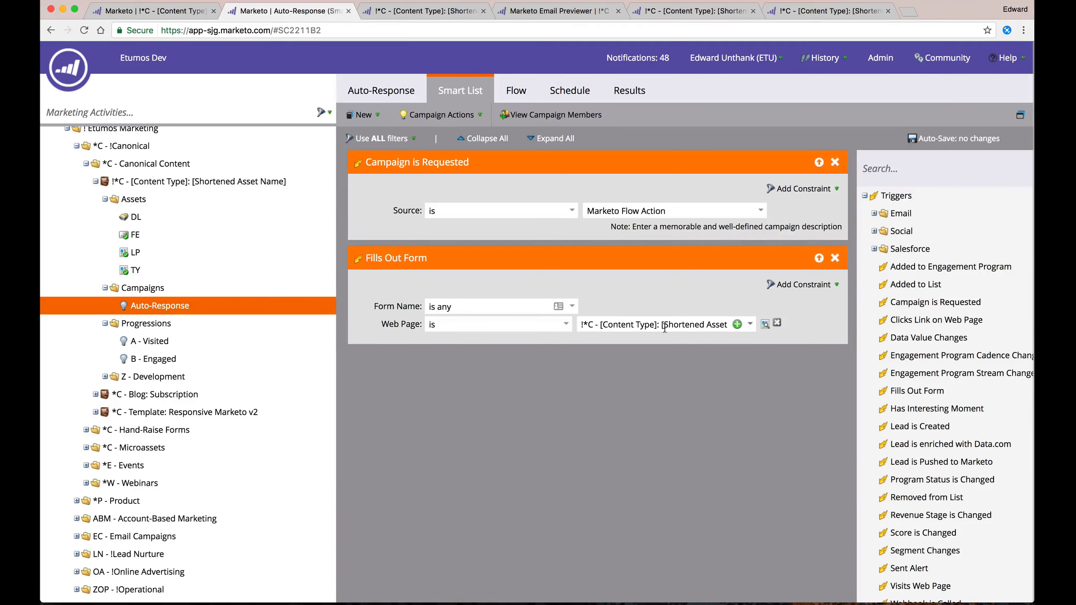
{"action": "left_click_drag", "start_coordinate": [665, 328], "coordinate": [792, 330]}
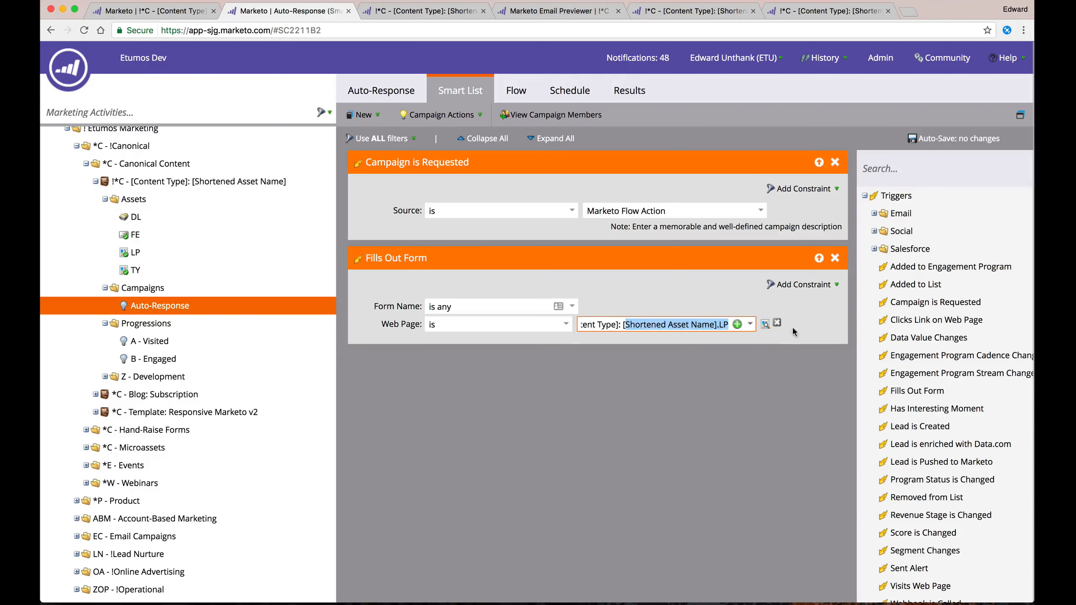
{"action": "left_click", "coordinate": [632, 376]}
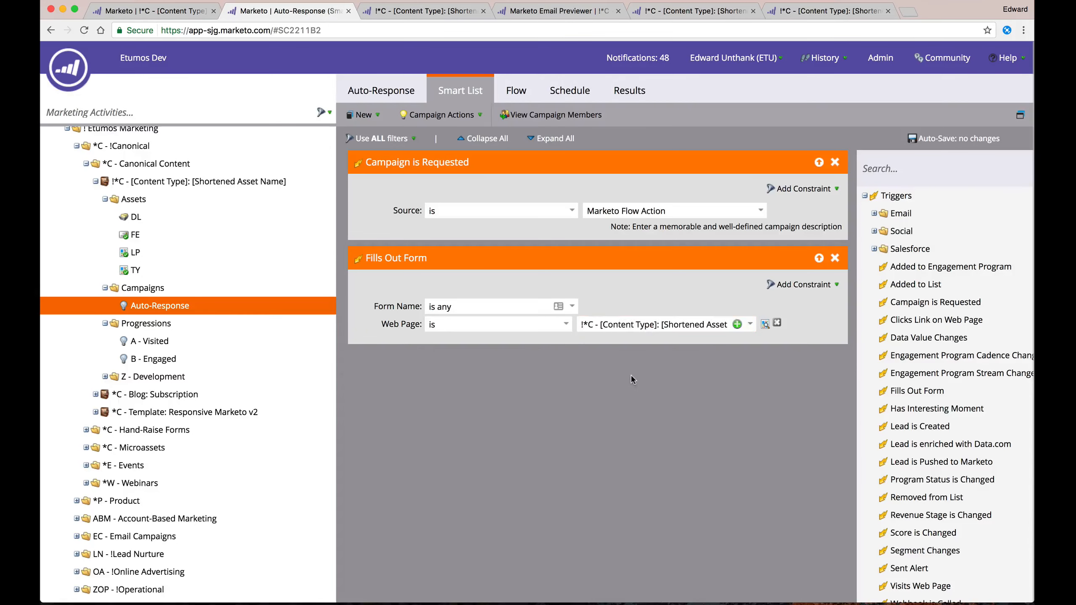
{"action": "left_click", "coordinate": [663, 326]}
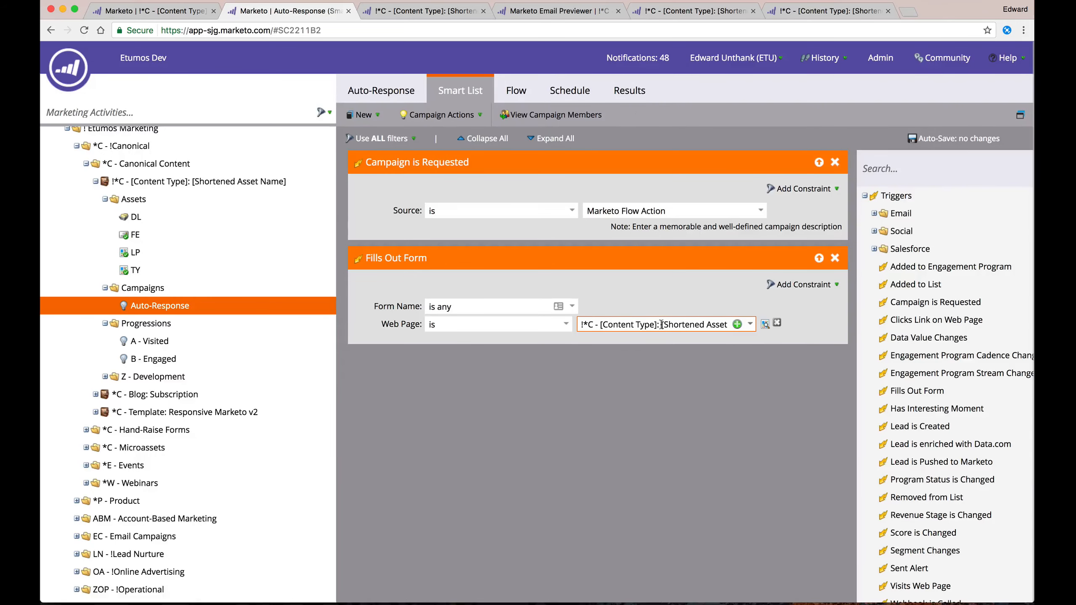
Check the Auto-Response campaign's schedule and the email and list used in its Send Email and Add to List flow steps.
{"action": "left_click", "coordinate": [558, 91]}
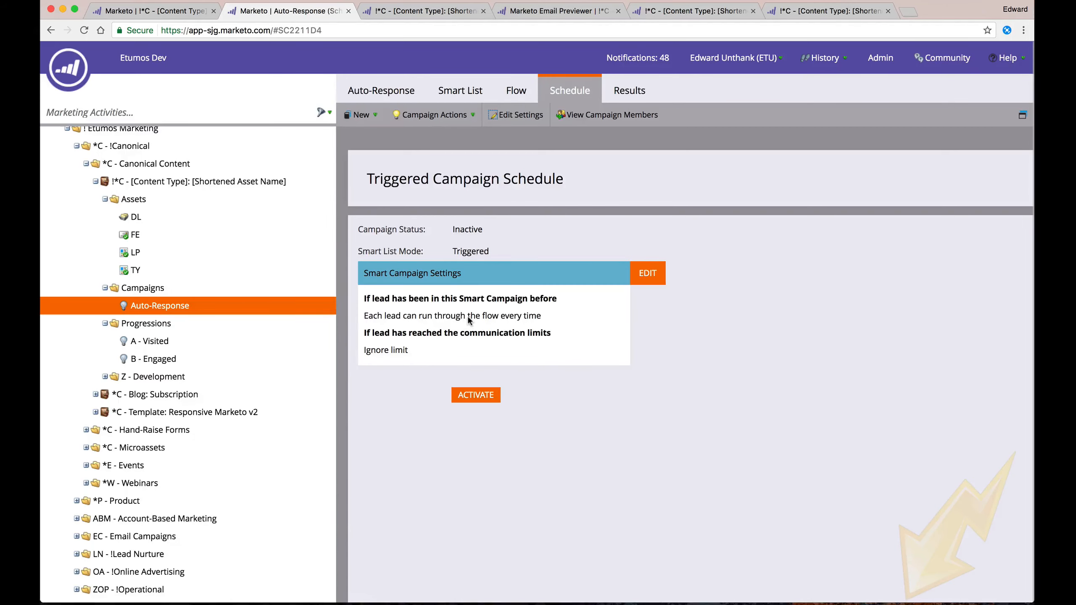
{"action": "left_click", "coordinate": [512, 86]}
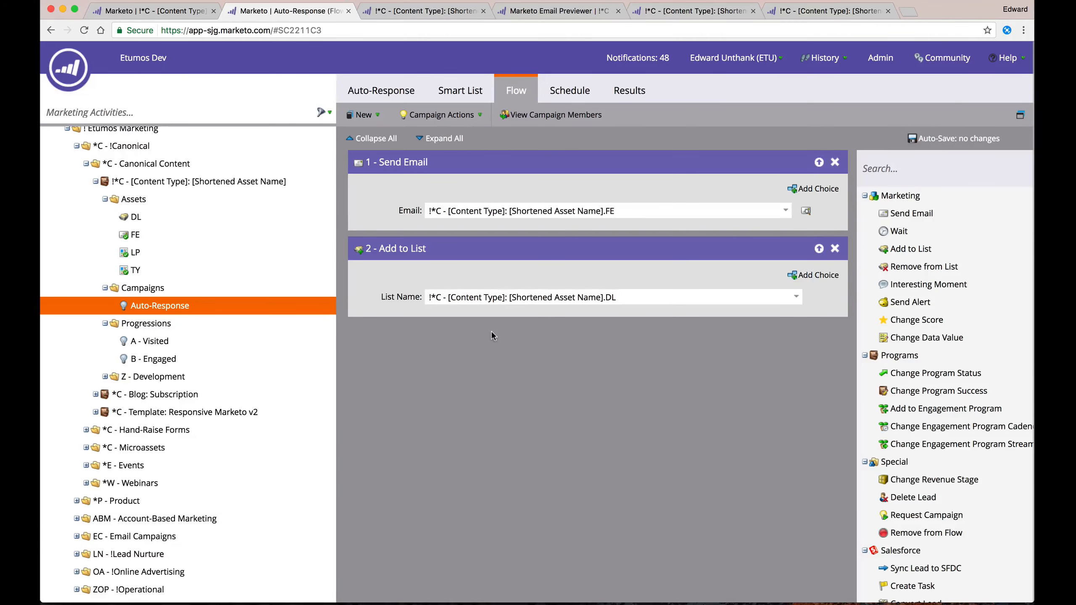
{"action": "left_click", "coordinate": [605, 219]}
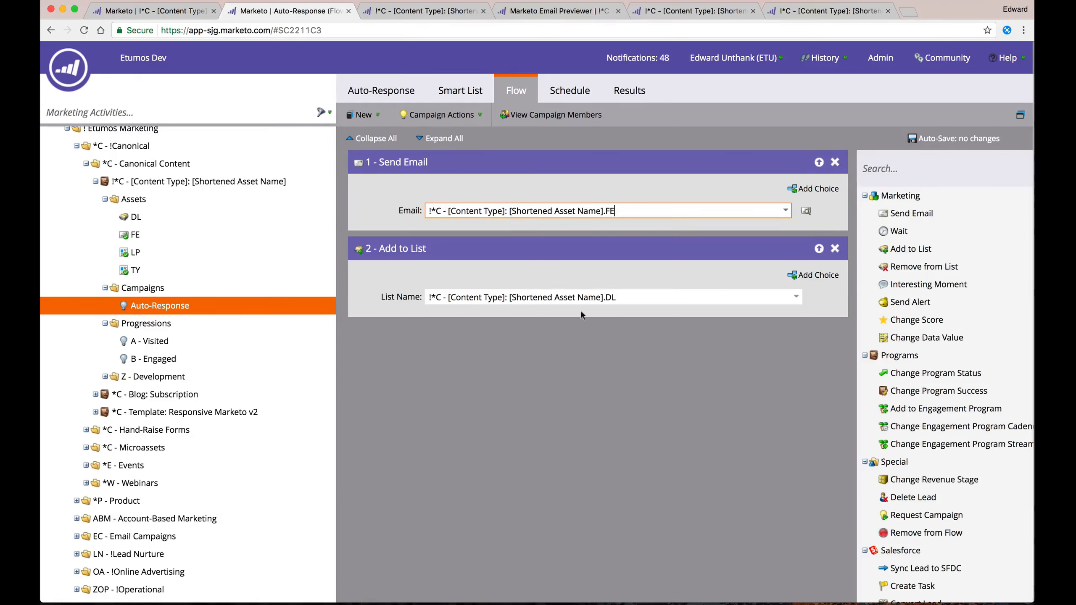
{"action": "left_click_drag", "start_coordinate": [600, 298], "coordinate": [629, 299]}
{"action": "left_click", "coordinate": [539, 366]}
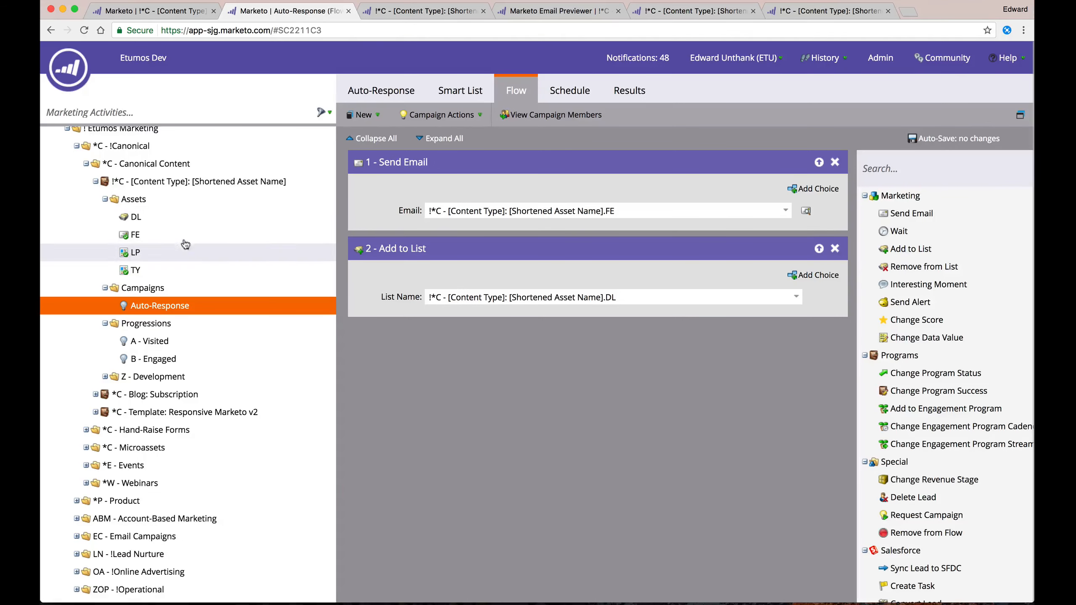
{"action": "left_click", "coordinate": [467, 298]}
{"action": "left_click_drag", "start_coordinate": [468, 298], "coordinate": [781, 298]}
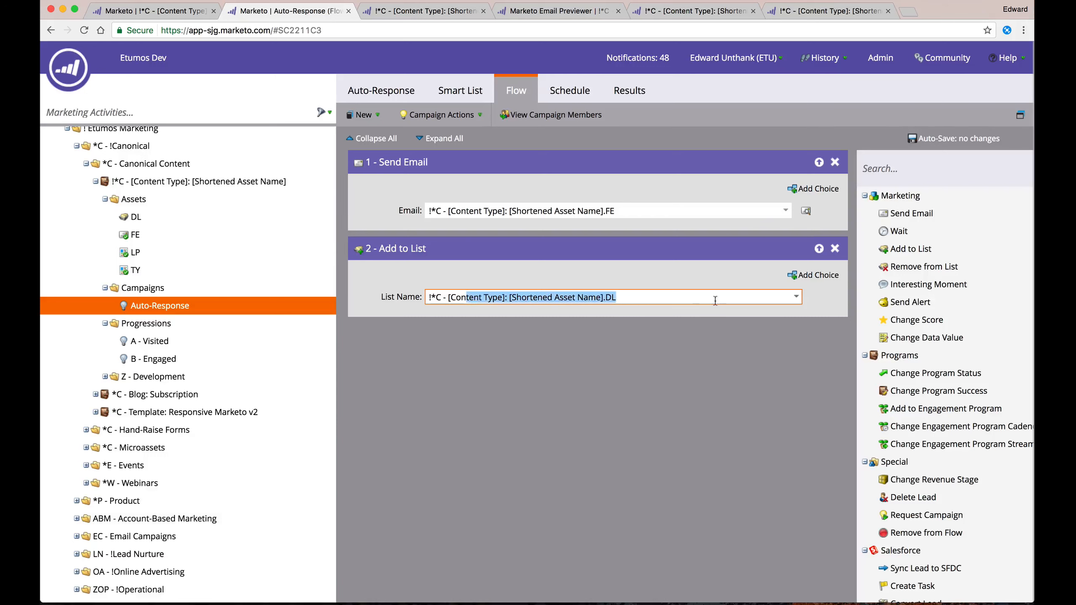
{"action": "left_click", "coordinate": [549, 366]}
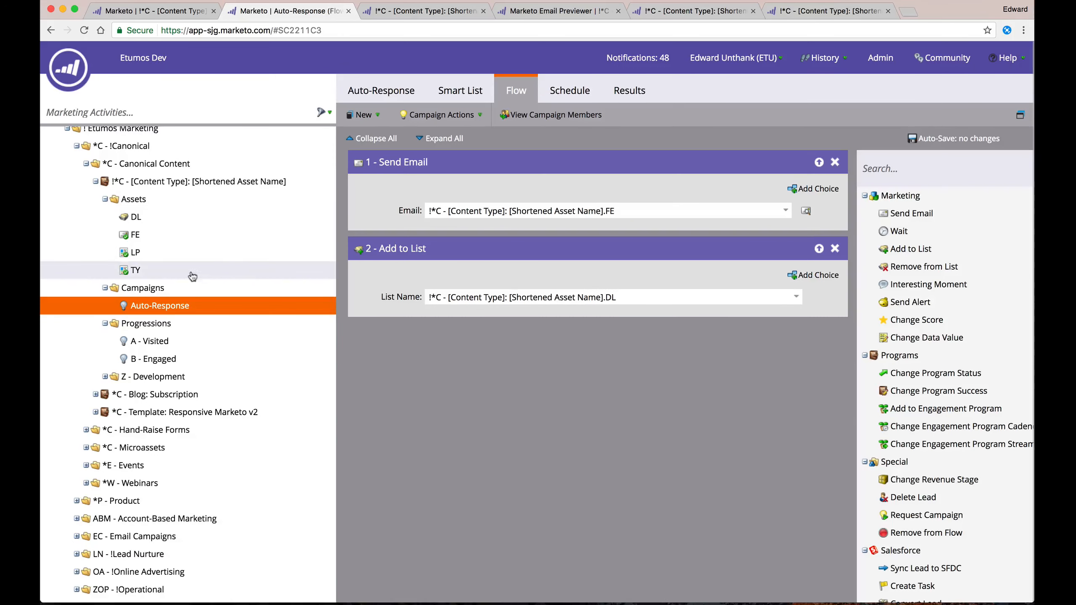
Review the A - Visited campaign's web page trigger and the new status in its Change Program Status flow step.
{"action": "left_click", "coordinate": [170, 345]}
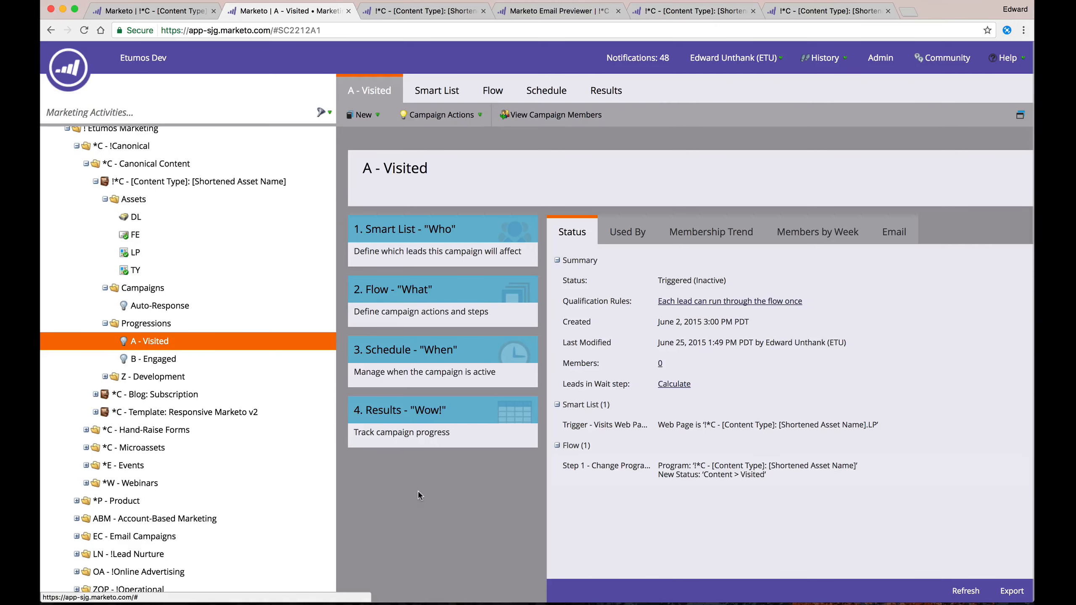
{"action": "left_click", "coordinate": [427, 92]}
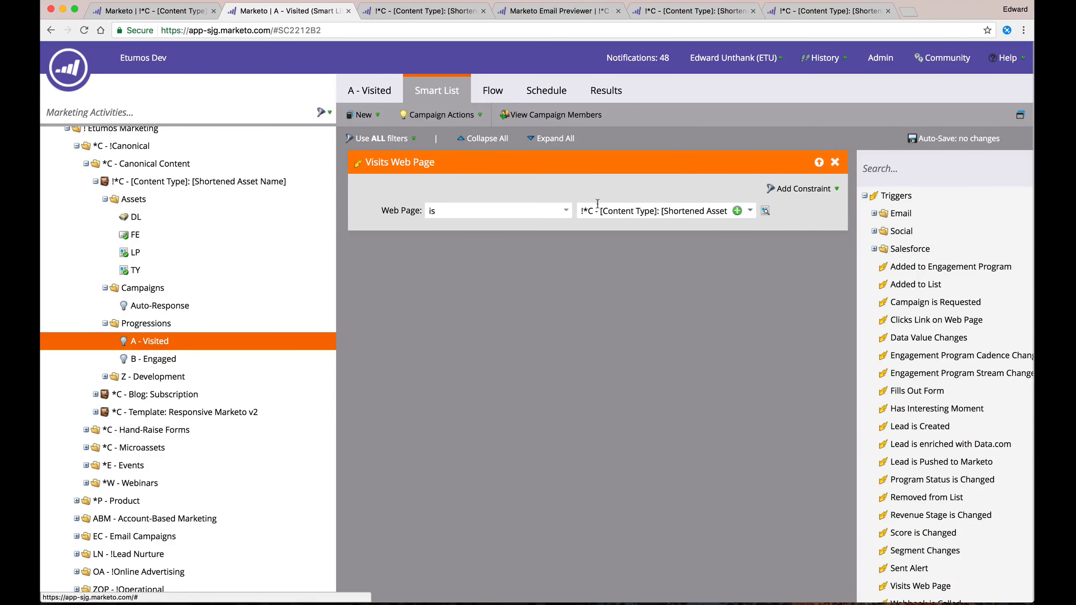
{"action": "left_click_drag", "start_coordinate": [605, 207], "coordinate": [746, 209]}
{"action": "left_click", "coordinate": [493, 91]}
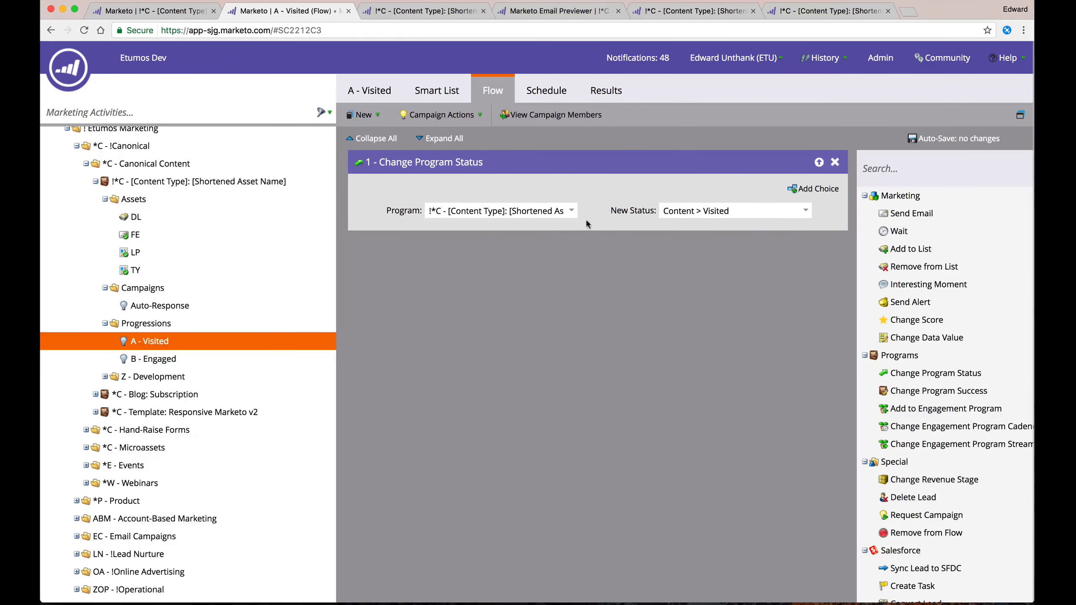
{"action": "left_click_drag", "start_coordinate": [507, 205], "coordinate": [685, 268]}
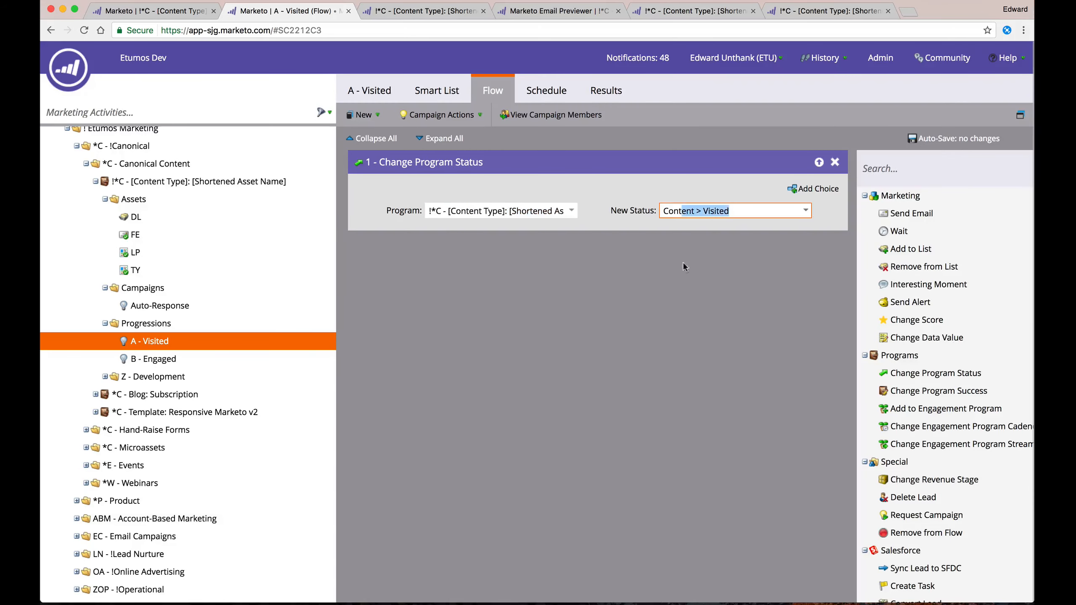
{"action": "left_click", "coordinate": [671, 271]}
Review the B - Engaged campaign's Smart List, checking the form name and web page constraint of its Fills Out Form trigger.
{"action": "left_click", "coordinate": [156, 358]}
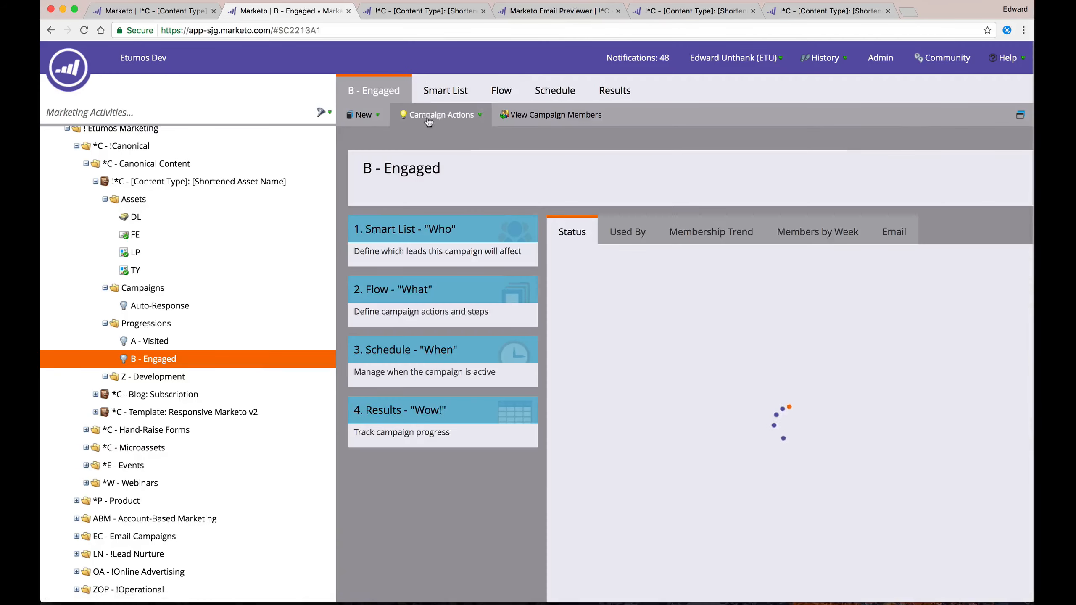
{"action": "left_click", "coordinate": [445, 91]}
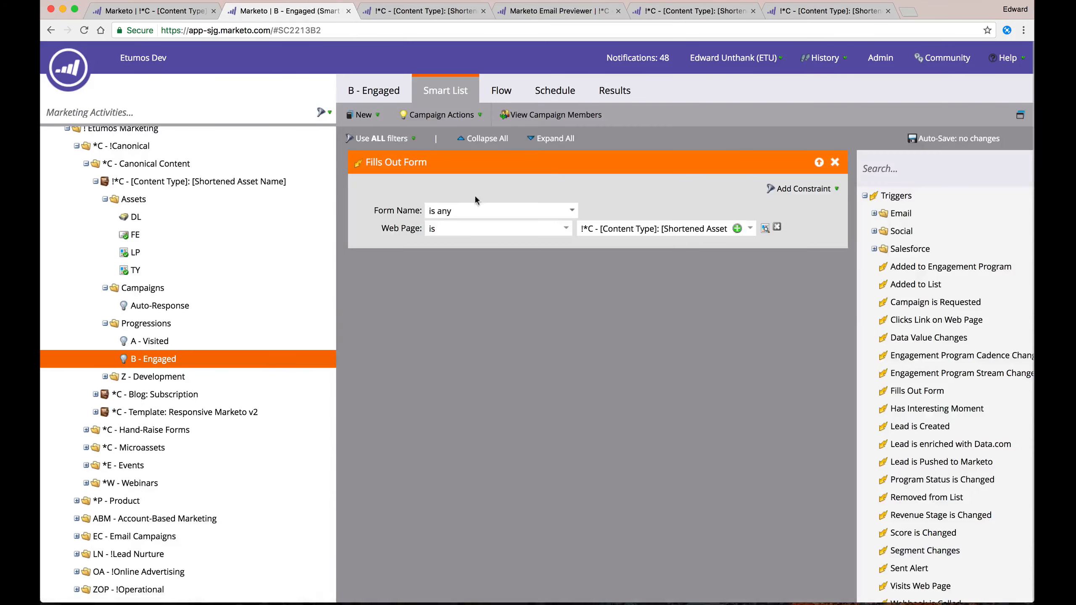
{"action": "left_click_drag", "start_coordinate": [481, 210], "coordinate": [426, 213]}
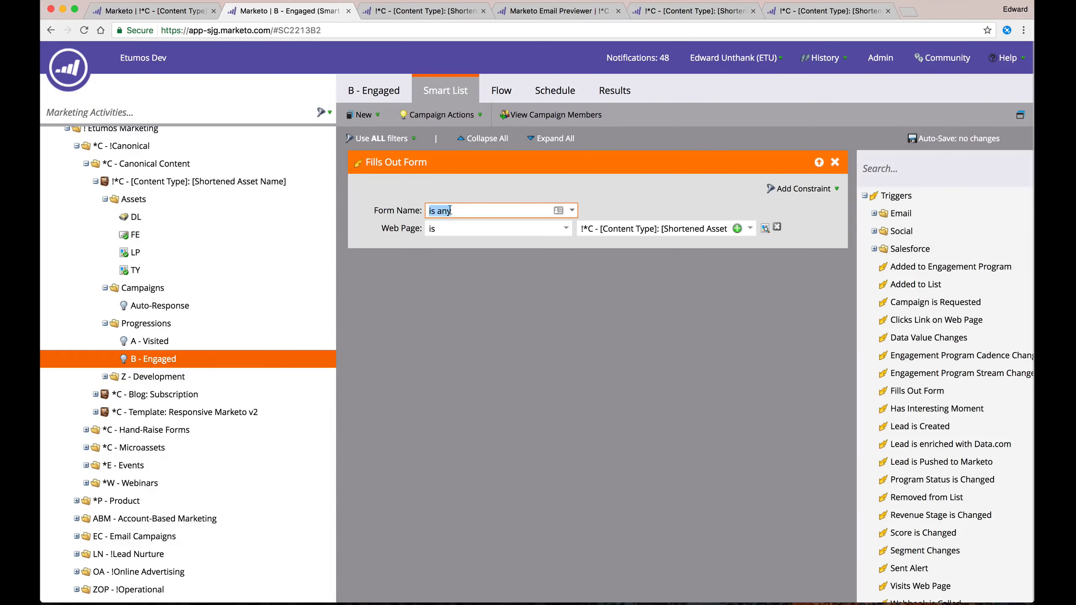
{"action": "left_click", "coordinate": [471, 290]}
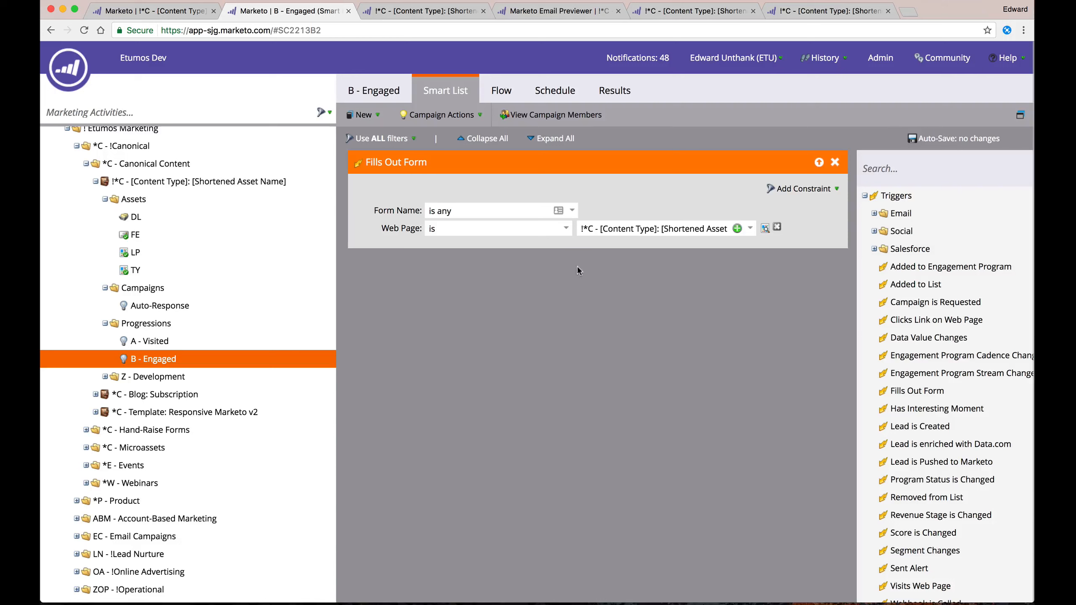
{"action": "left_click", "coordinate": [483, 211]}
{"action": "left_click", "coordinate": [623, 231]}
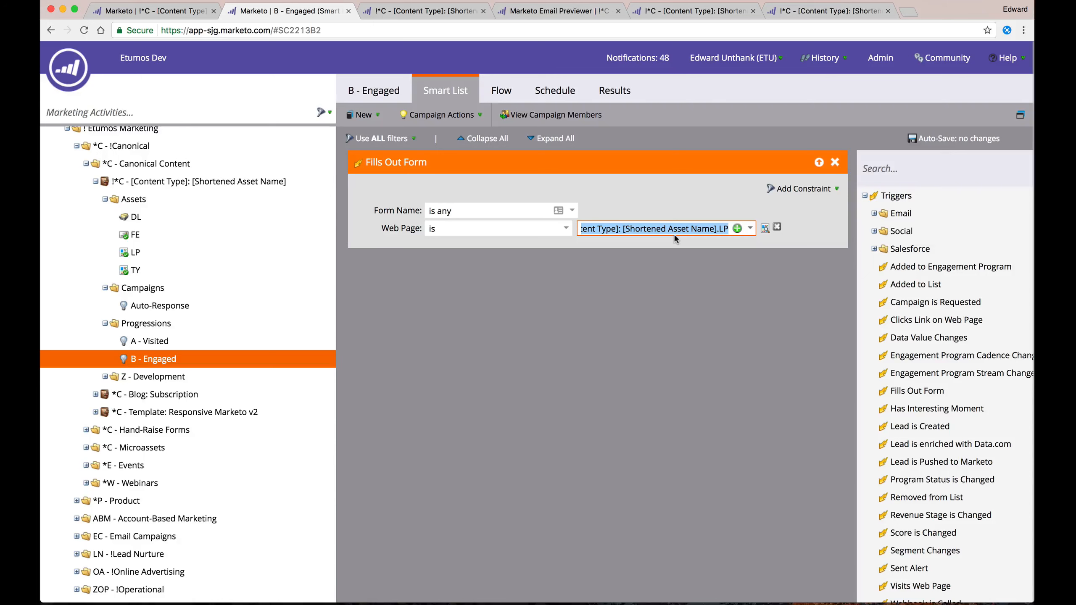
Check the new status set in the B - Engaged campaign's Change Program Status flow step.
{"action": "left_click", "coordinate": [501, 94]}
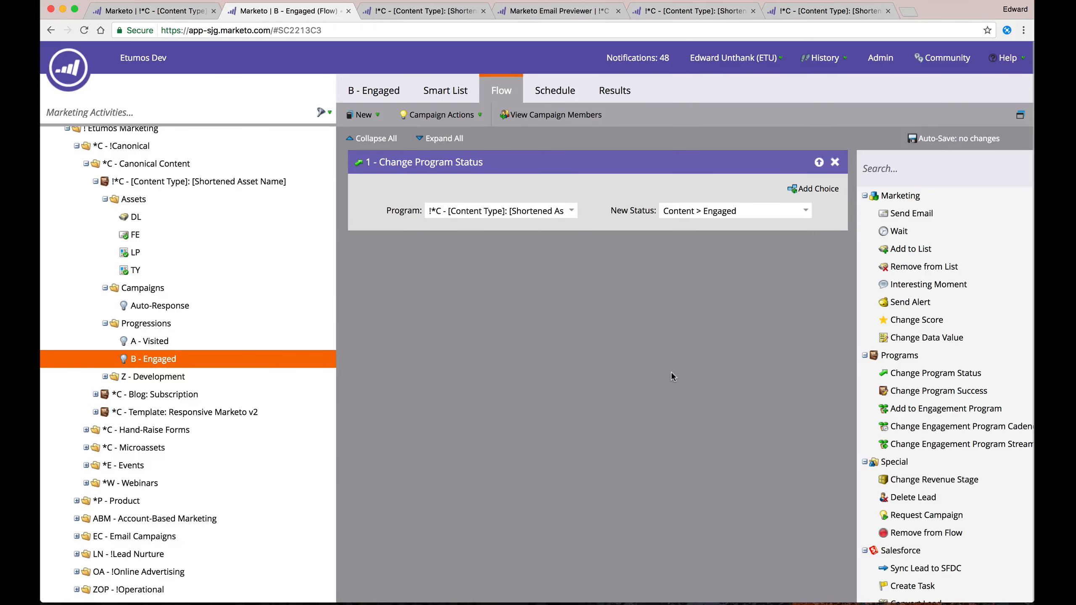
{"action": "double_click", "coordinate": [703, 208]}
{"action": "left_click", "coordinate": [648, 261]}
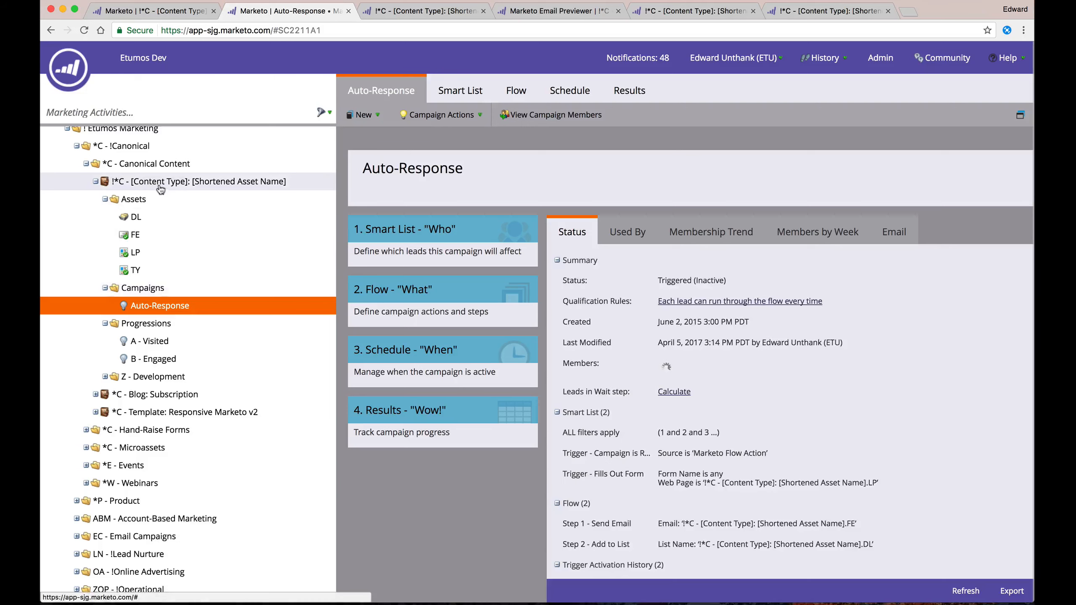
Look over the [Content Type]: [Shortened Asset Name] program summary and its DL list.
{"action": "left_click", "coordinate": [160, 182]}
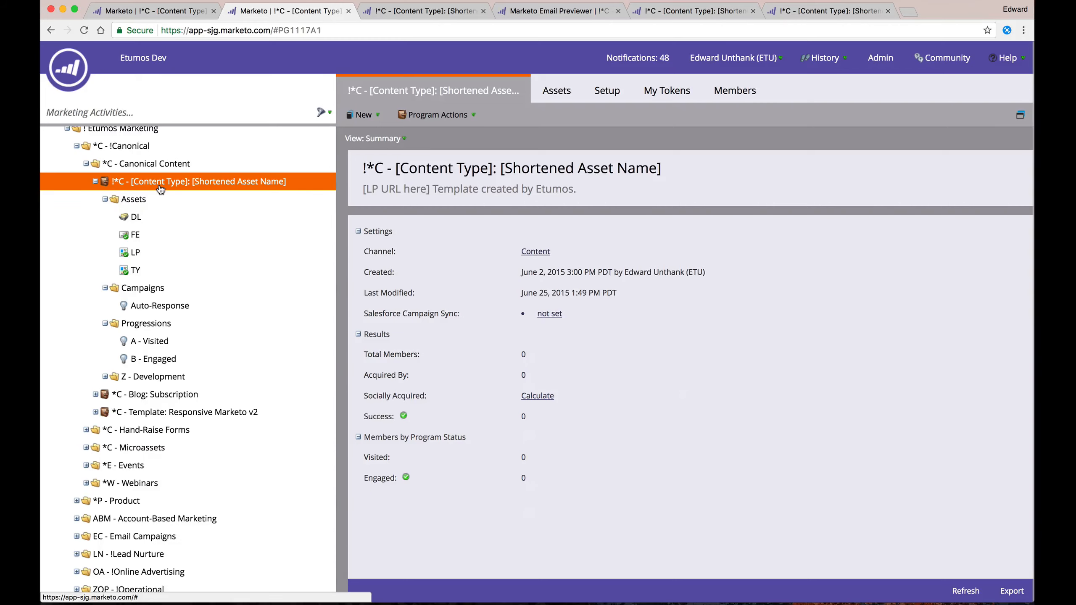
{"action": "left_click", "coordinate": [148, 216]}
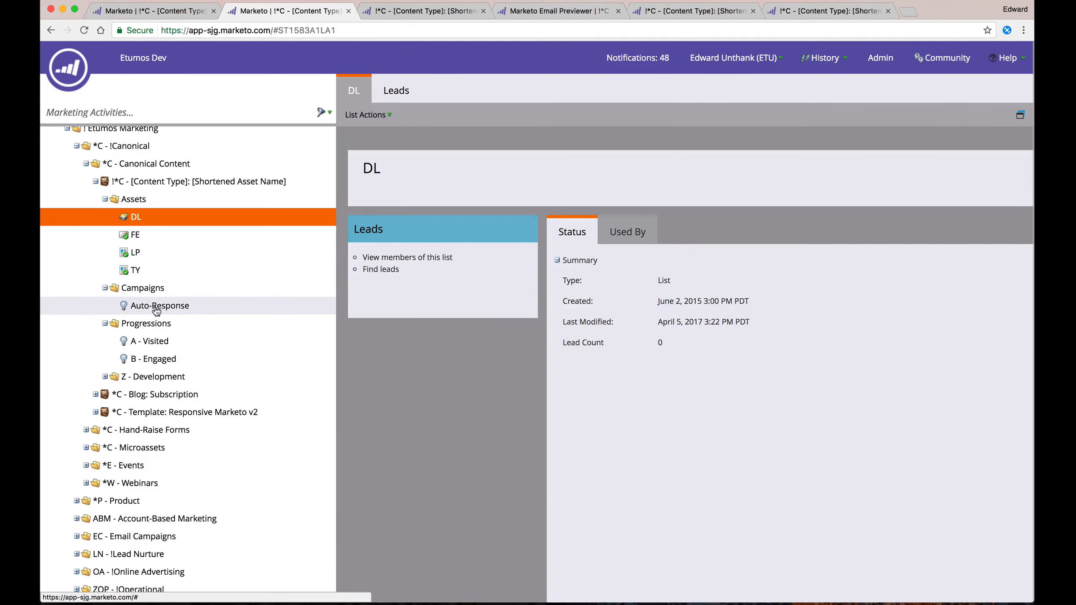
Recheck the web page constraints in the Smart Lists of the Auto-Response and A - Visited campaigns.
{"action": "left_click", "coordinate": [189, 307]}
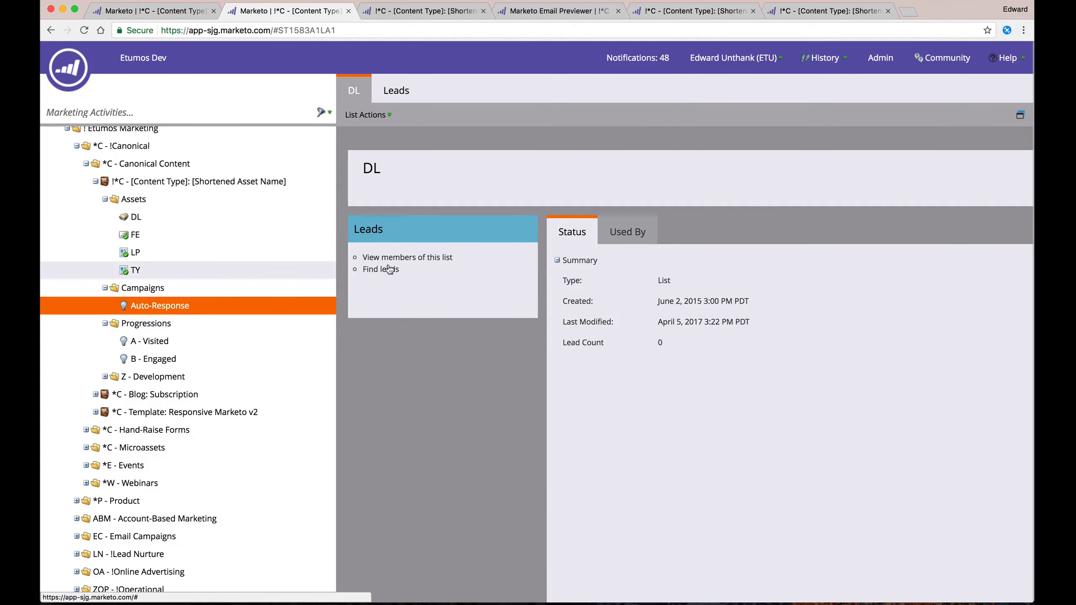
{"action": "left_click", "coordinate": [468, 90]}
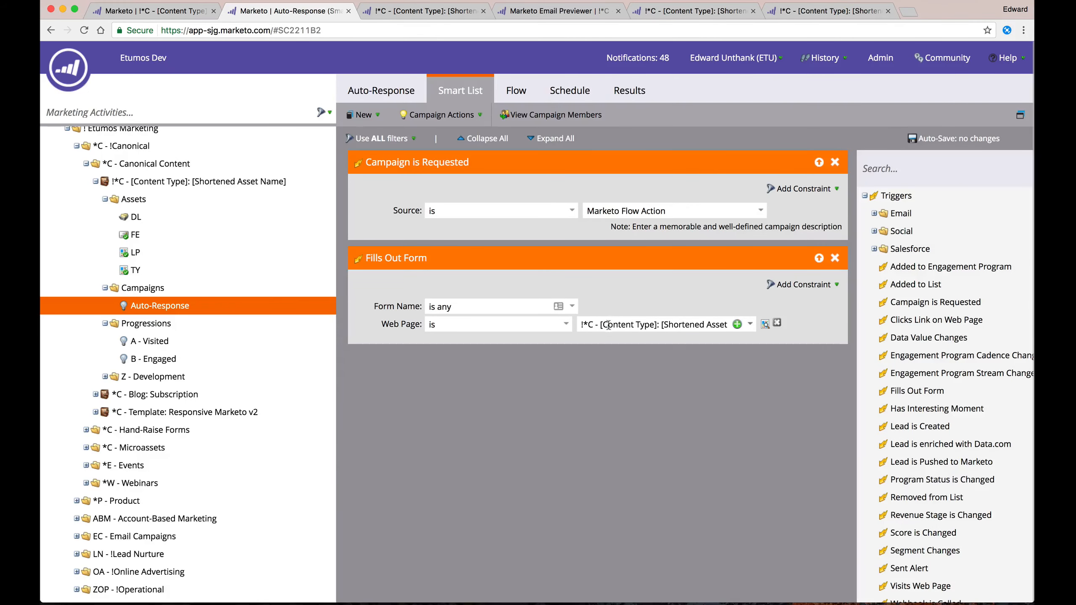
{"action": "left_click", "coordinate": [610, 323]}
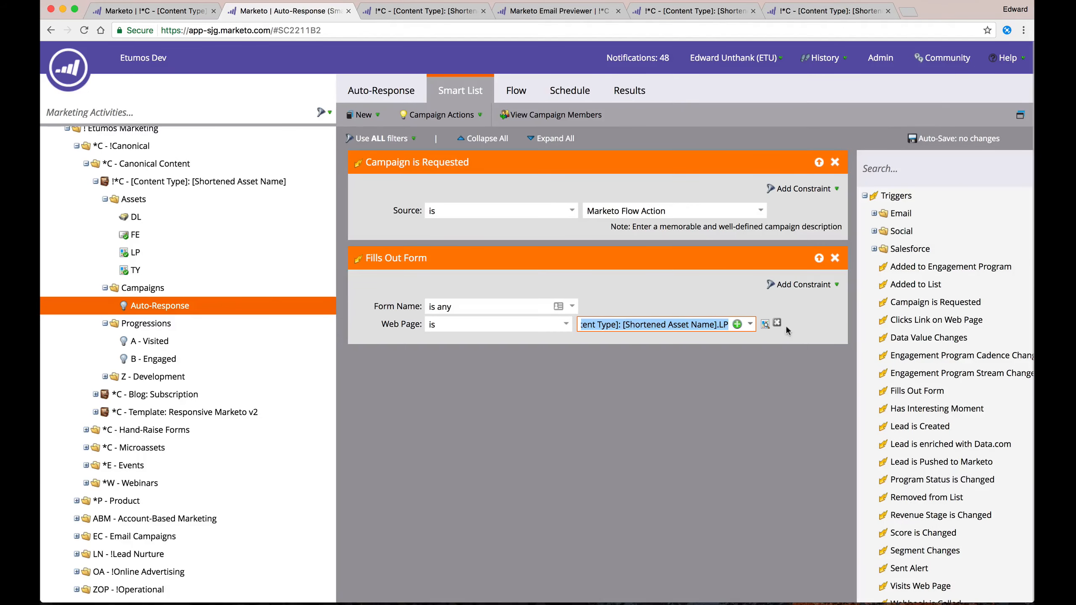
{"action": "left_click", "coordinate": [715, 324]}
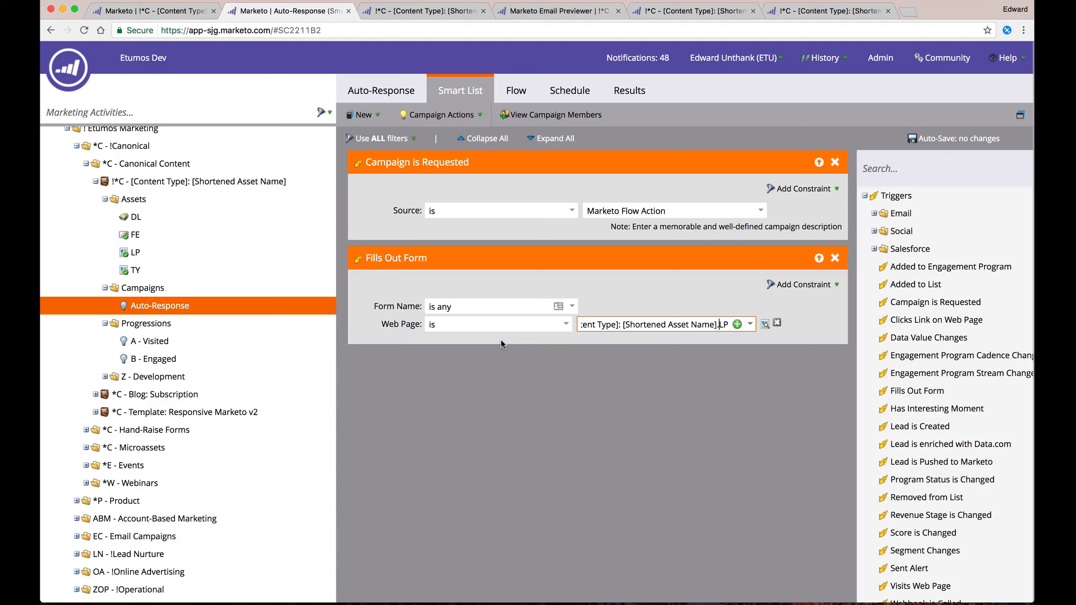
{"action": "left_click", "coordinate": [169, 343]}
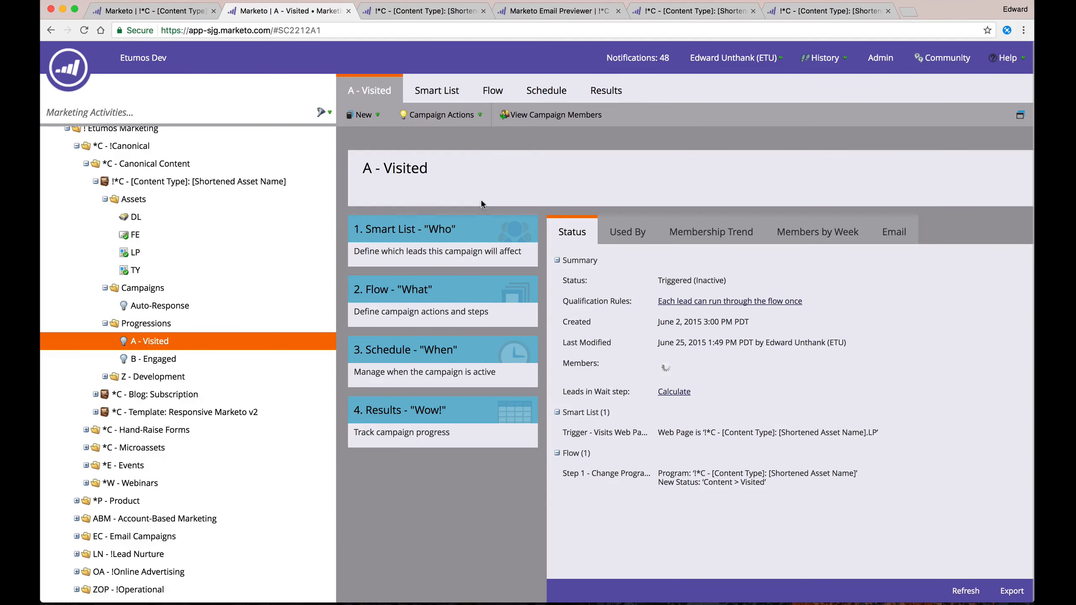
{"action": "left_click", "coordinate": [422, 93]}
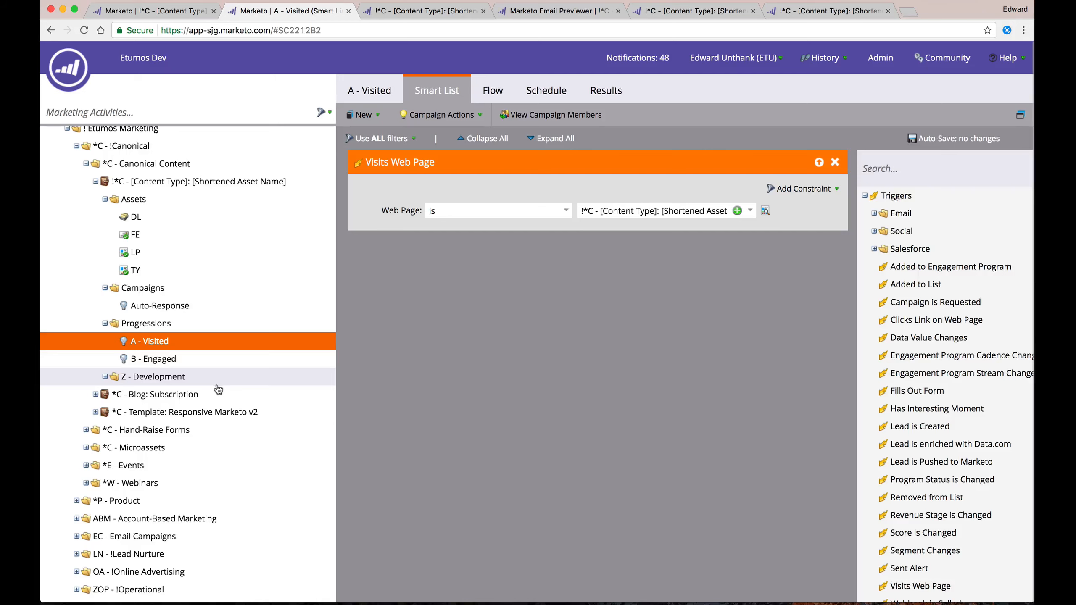
Compare the canonical content program's tokens with the tokenized landing page draft.
{"action": "left_click", "coordinate": [207, 183]}
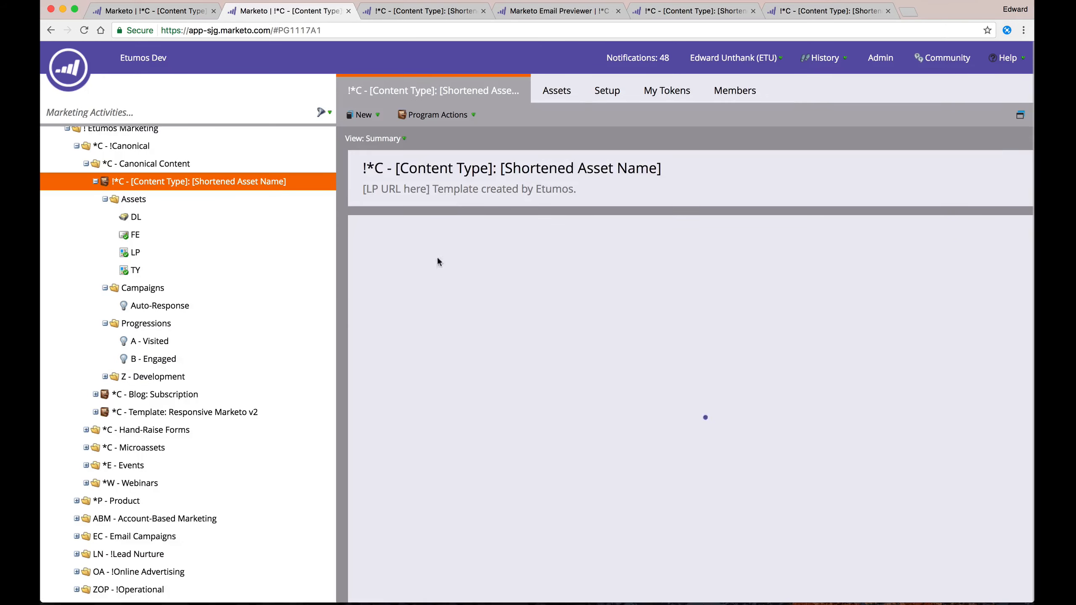
{"action": "left_click", "coordinate": [659, 90]}
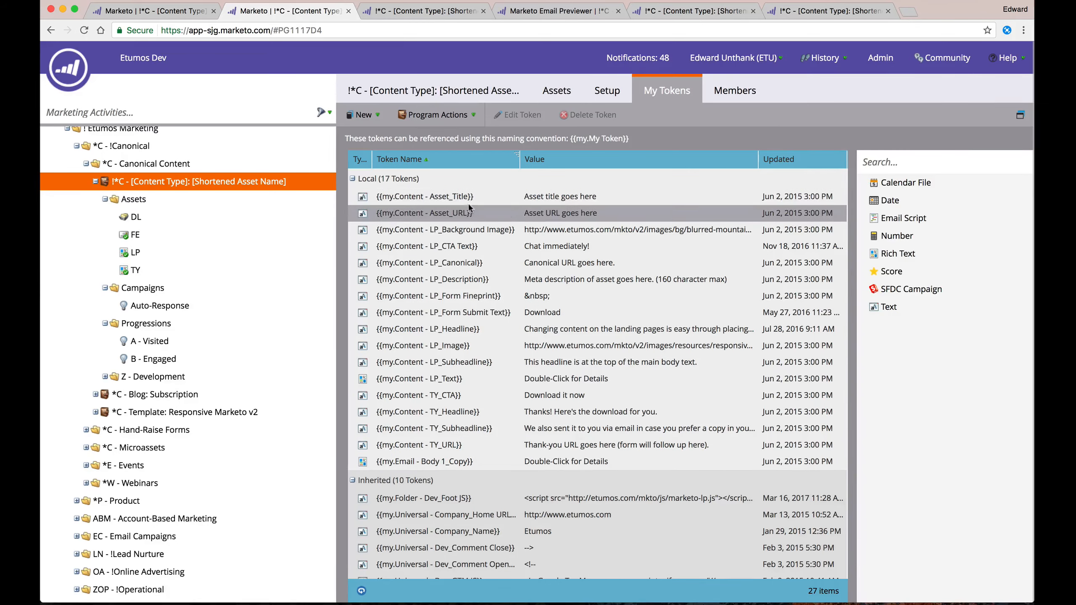
{"action": "left_click", "coordinate": [405, 11]}
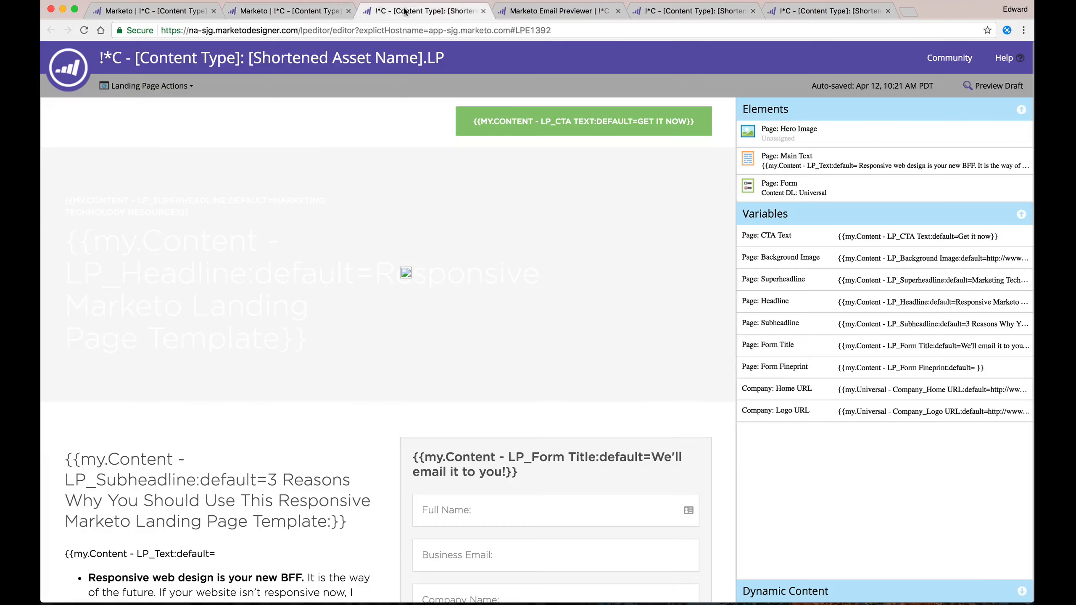
{"action": "left_click", "coordinate": [306, 12]}
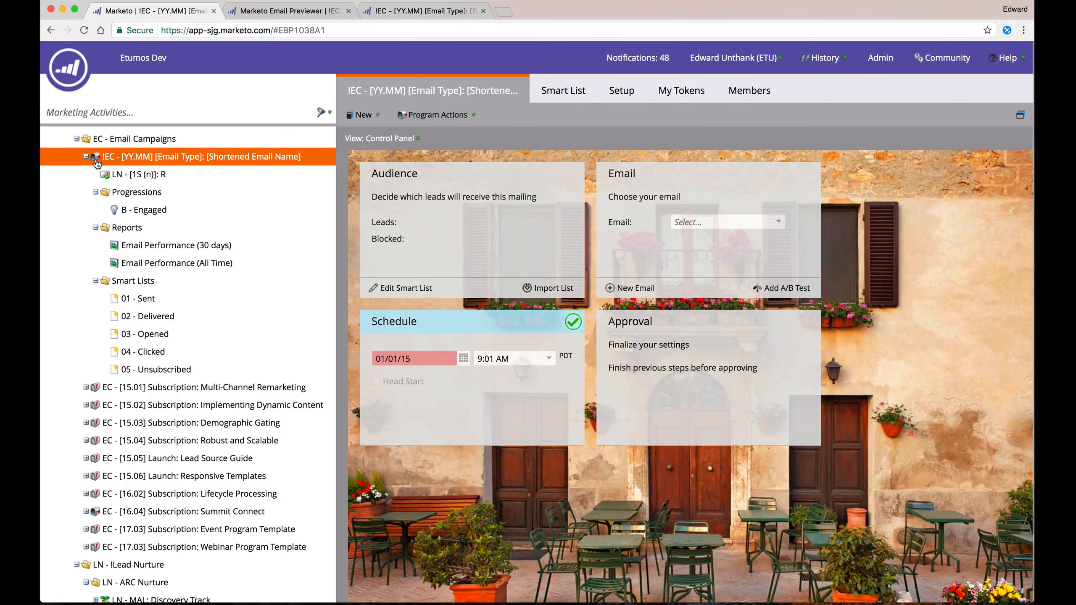
Compare the structure of the EC - Email Campaigns program template with the LNA - Blog: Buyer Stage Scoring nurture program.
{"action": "scroll", "coordinate": [192, 248], "scroll_direction": "down", "scroll_amount": 10}
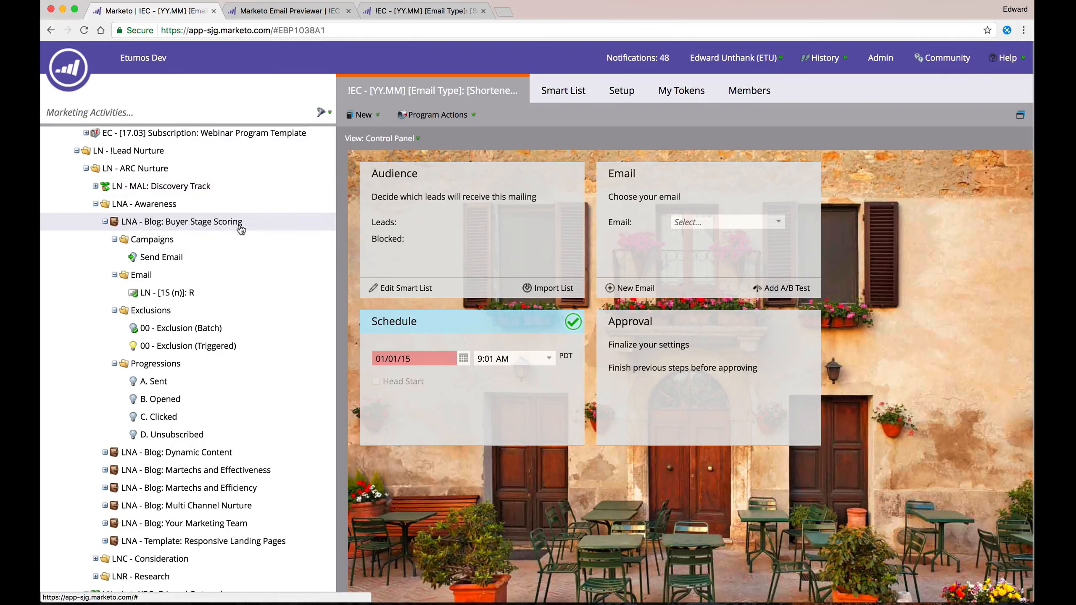
{"action": "scroll", "coordinate": [240, 229], "scroll_direction": "up", "scroll_amount": 11}
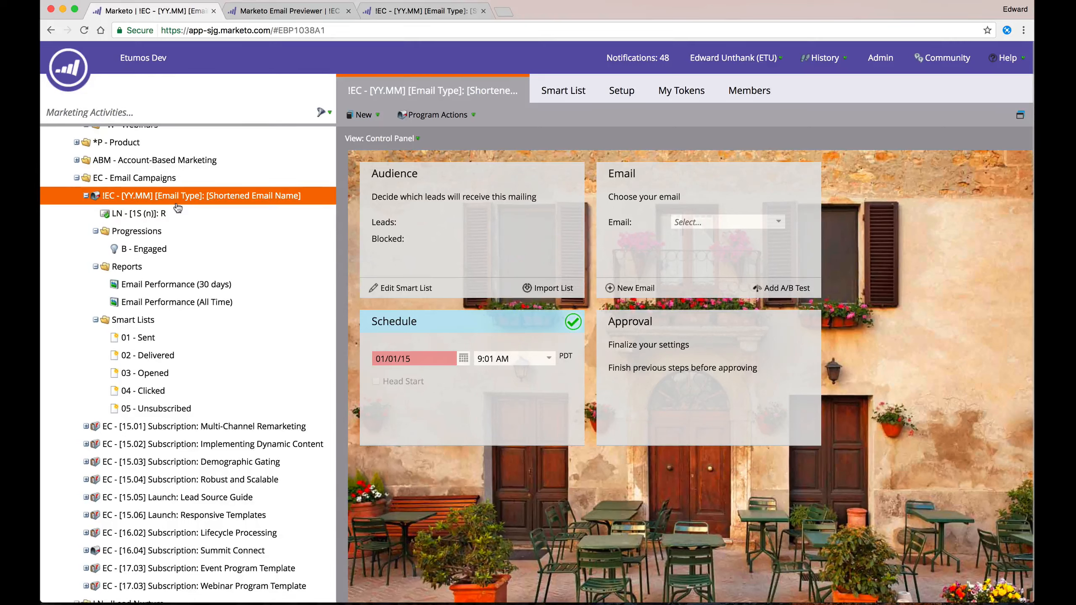
{"action": "scroll", "coordinate": [176, 207], "scroll_direction": "down", "scroll_amount": 5}
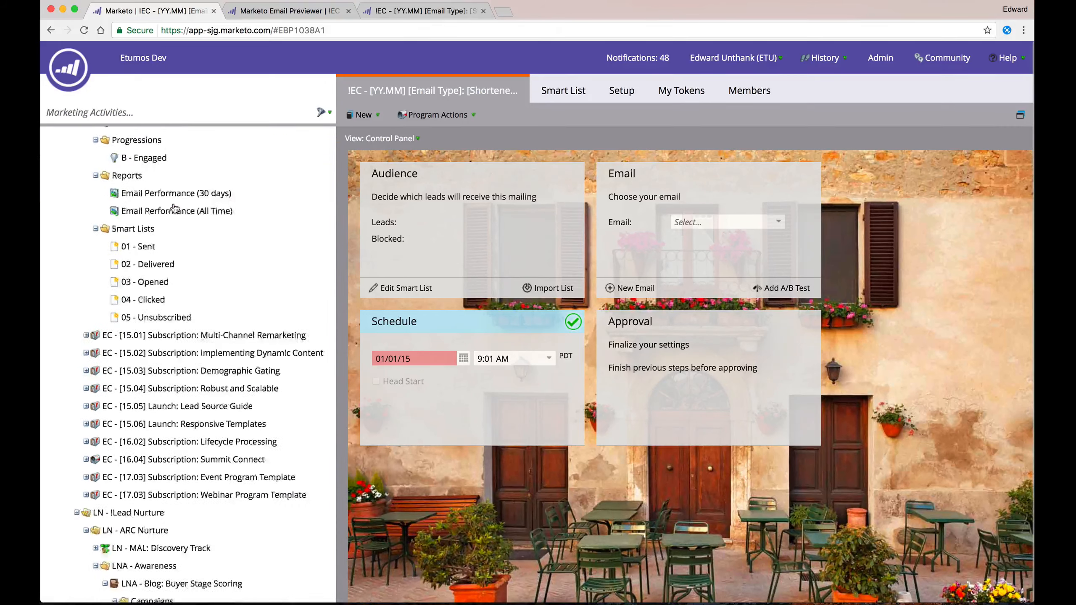
{"action": "scroll", "coordinate": [175, 207], "scroll_direction": "down", "scroll_amount": 7}
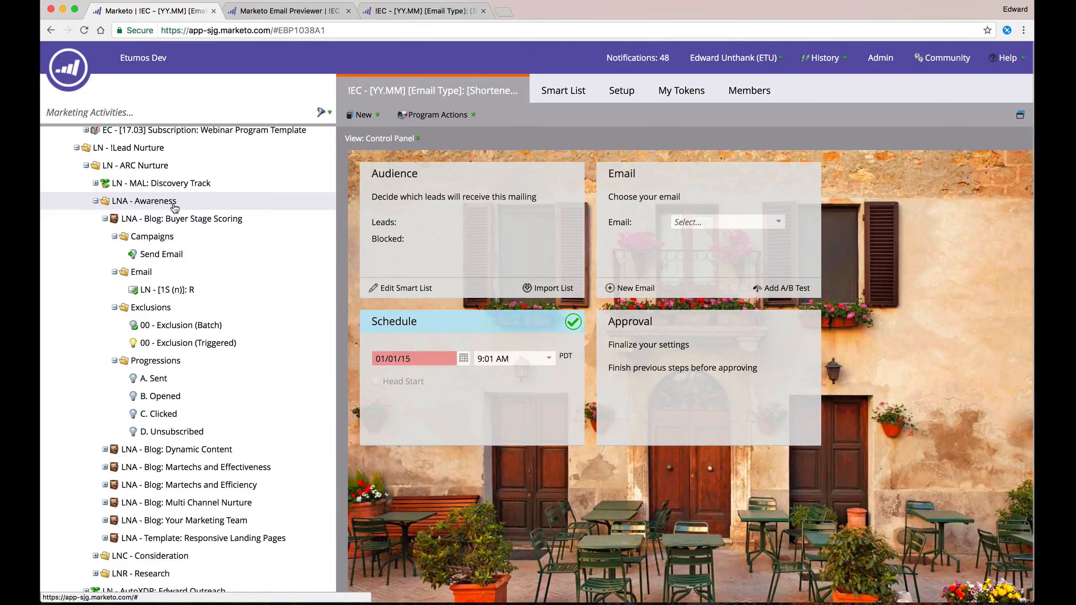
{"action": "scroll", "coordinate": [175, 207], "scroll_direction": "up", "scroll_amount": 3}
{"action": "scroll", "coordinate": [175, 208], "scroll_direction": "down", "scroll_amount": 4}
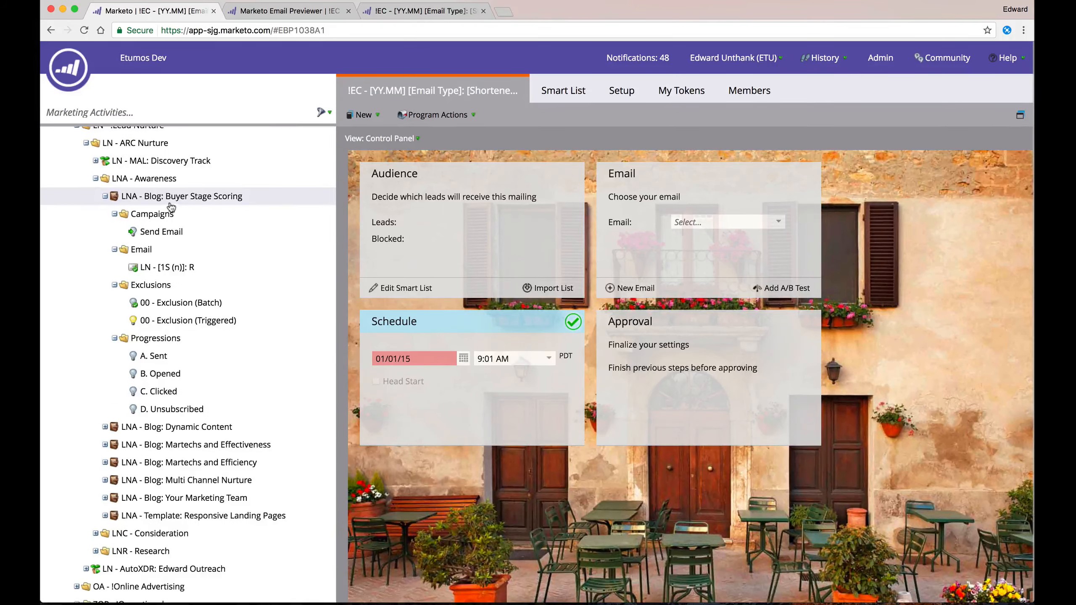
Expand the LN - MAL: Discovery Track program along with its Smart Lists and Progressions folders.
{"action": "left_click", "coordinate": [96, 161]}
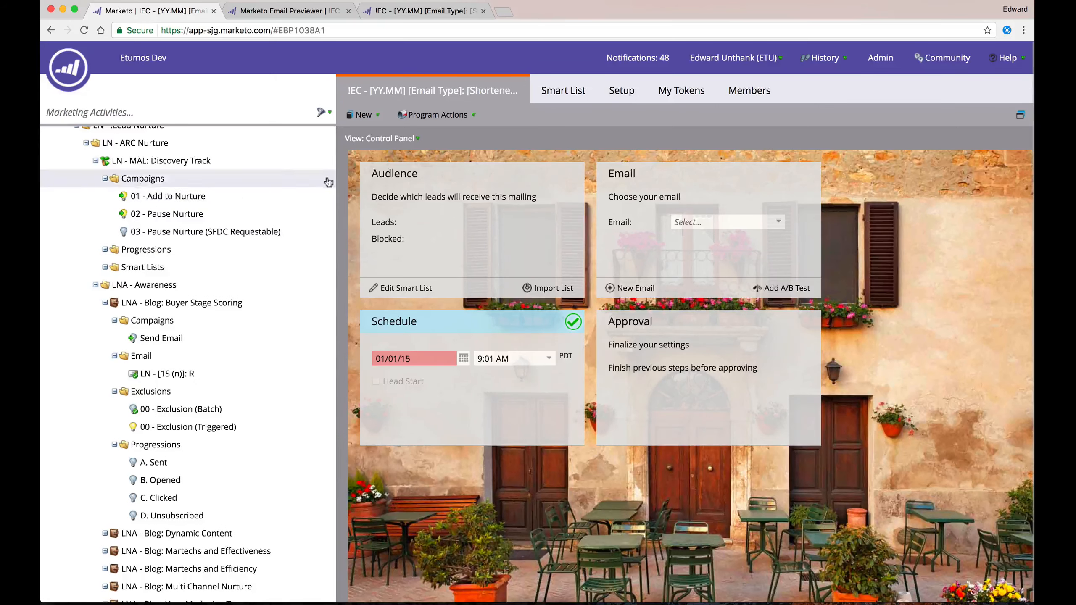
{"action": "left_click", "coordinate": [105, 267]}
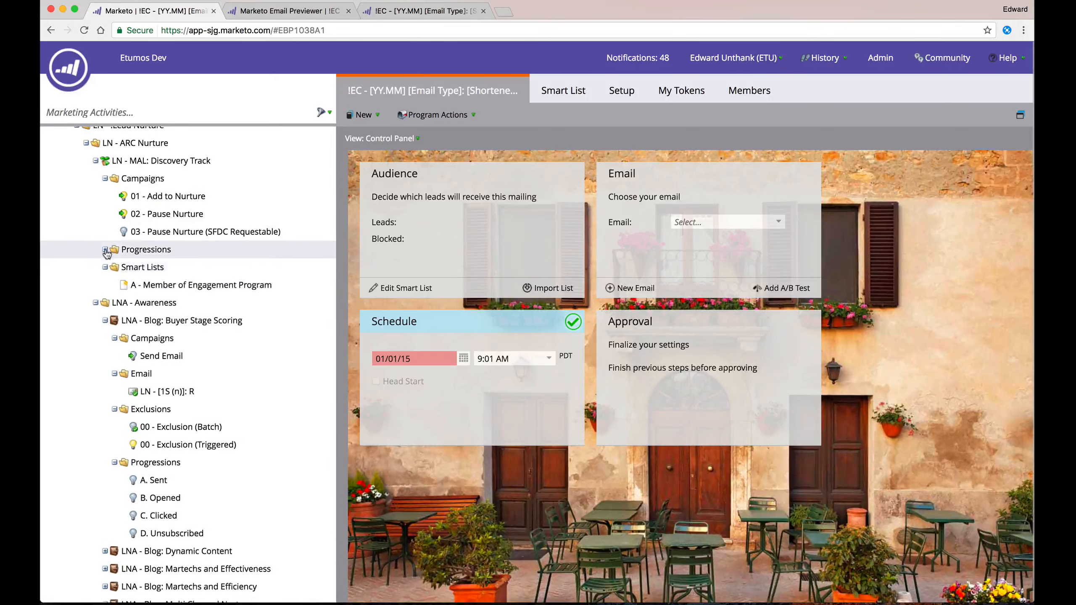
{"action": "left_click", "coordinate": [105, 250]}
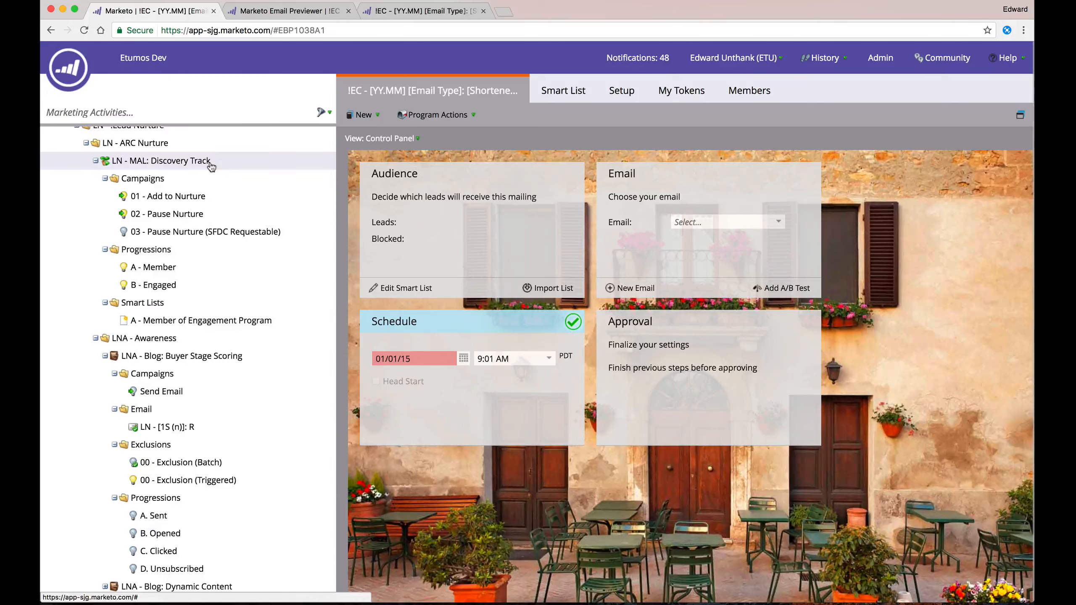
Review the tokens of the !EC - [YY.MM] email program template and the summary of its LN - [1S (n)]: R email.
{"action": "scroll", "coordinate": [211, 166], "scroll_direction": "up", "scroll_amount": 10}
{"action": "scroll", "coordinate": [211, 167], "scroll_direction": "up", "scroll_amount": 3}
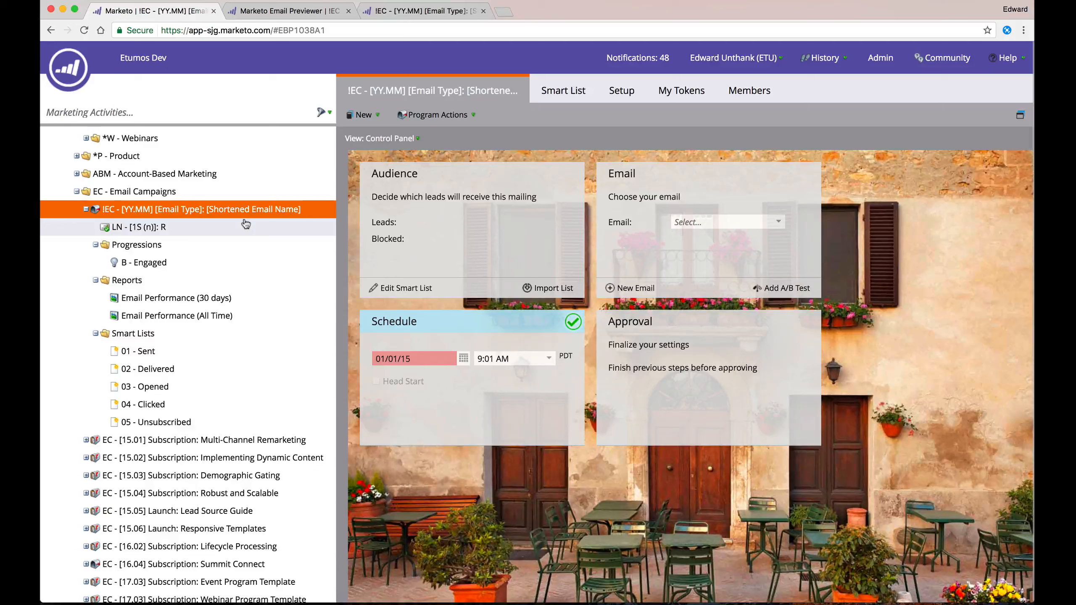
{"action": "left_click", "coordinate": [684, 88]}
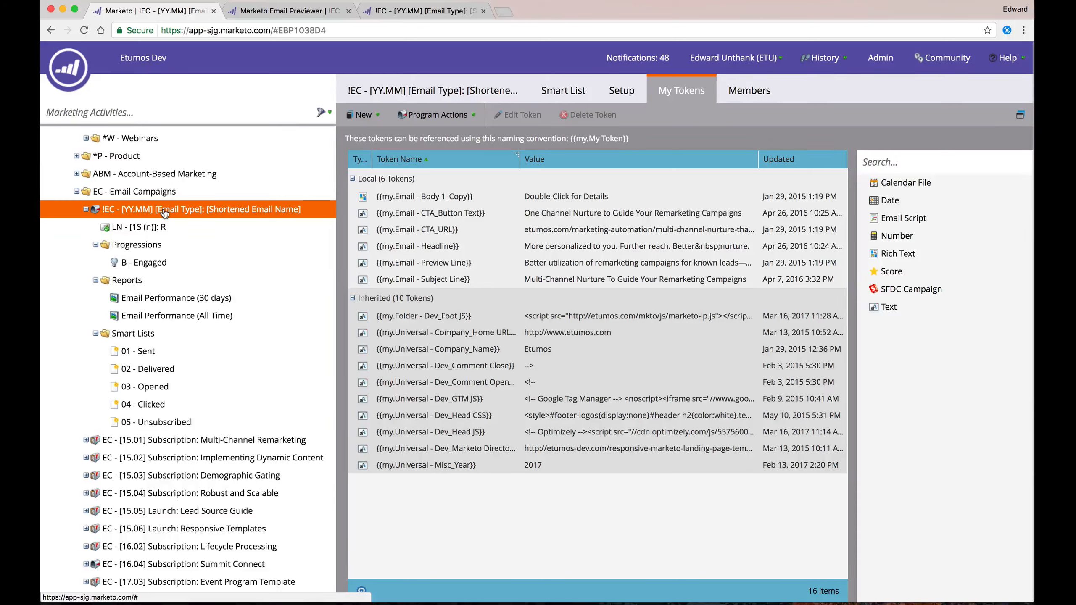
{"action": "left_click", "coordinate": [127, 229]}
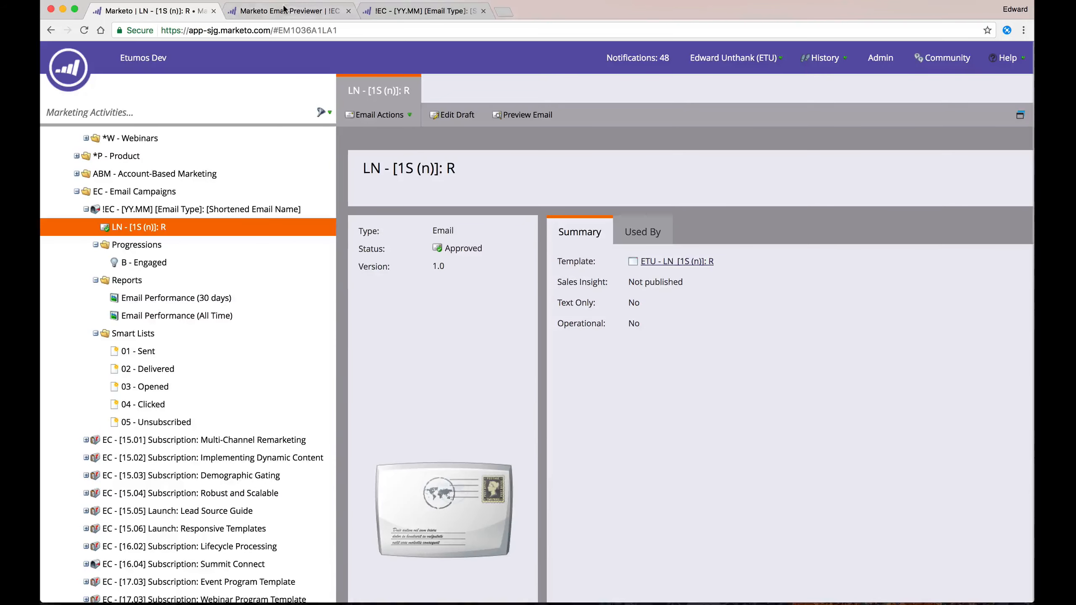
Inspect the !EC - [YY.MM] email program's control panel, including its schedule and email selection.
{"action": "left_click", "coordinate": [167, 210]}
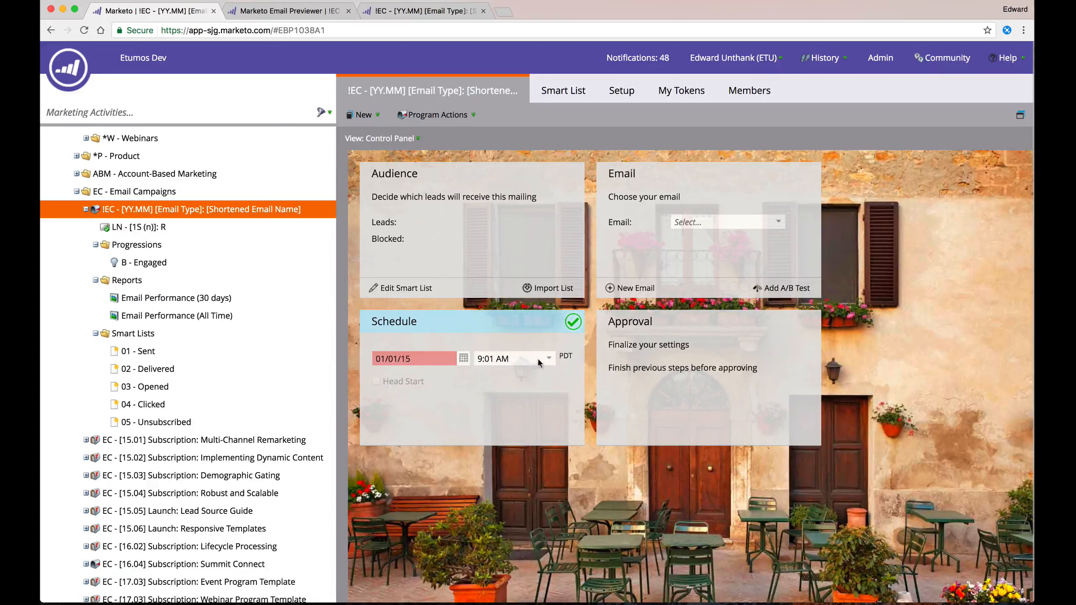
{"action": "mouse_move", "coordinate": [383, 360]}
{"action": "left_click", "coordinate": [716, 224]}
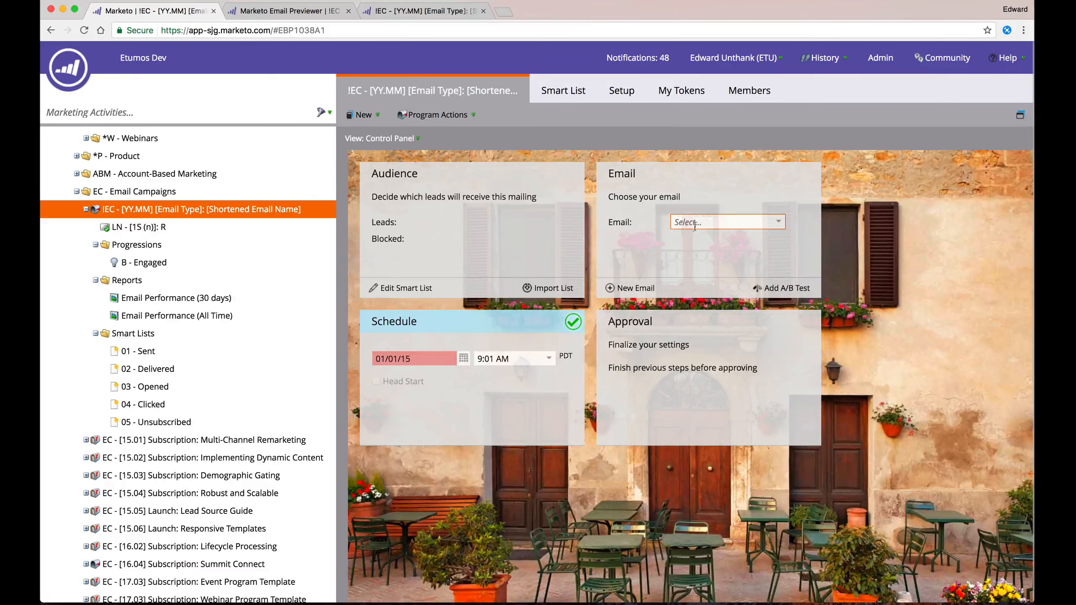
{"action": "right_click", "coordinate": [230, 208]}
{"action": "left_click", "coordinate": [353, 197]}
Compare the !EC - [YY.MM] email program's tokens with the LN - [1S (n)]: R email's preview and tokenized draft.
{"action": "left_click", "coordinate": [668, 93]}
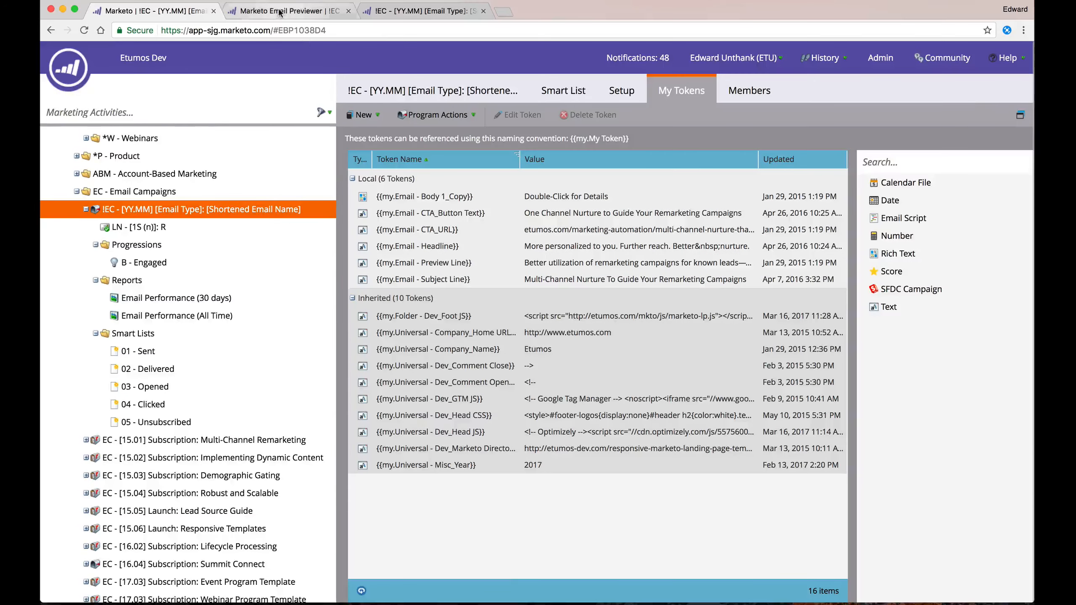
{"action": "left_click", "coordinate": [288, 12]}
{"action": "left_click", "coordinate": [424, 12]}
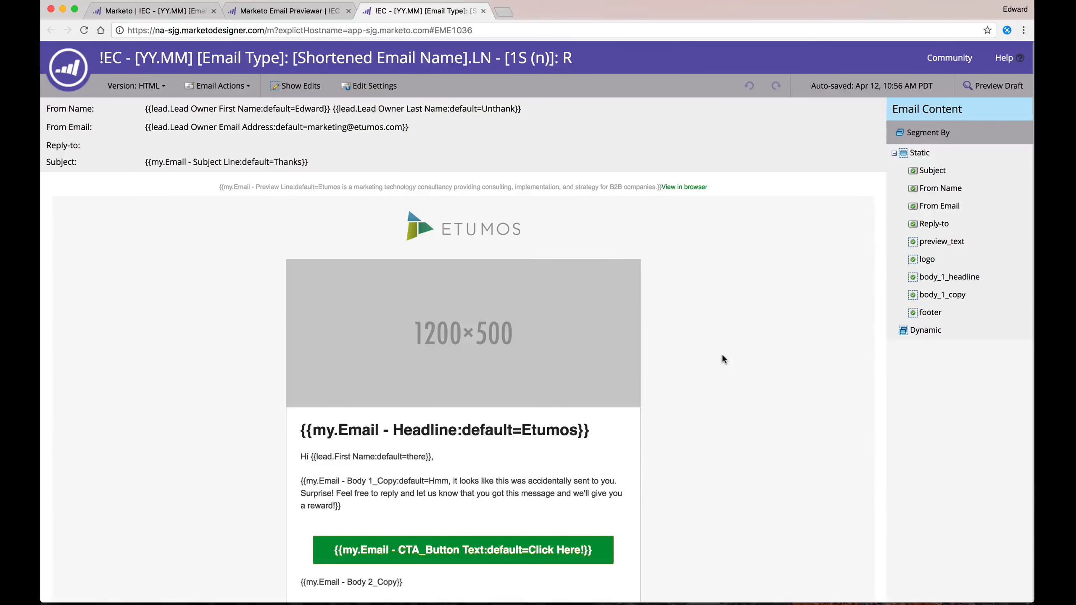
{"action": "scroll", "coordinate": [722, 357], "scroll_direction": "down", "scroll_amount": 3}
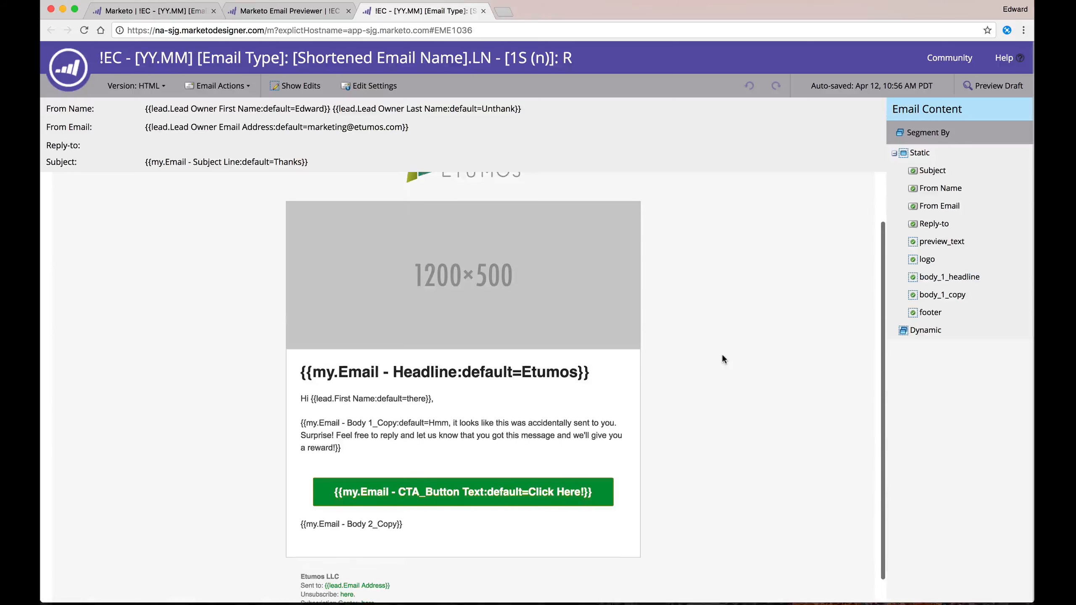
Review the LN - [1S (n)]: R email draft's tokenized subject, reply-to field and body from header to footer.
{"action": "scroll", "coordinate": [722, 358], "scroll_direction": "down", "scroll_amount": 1}
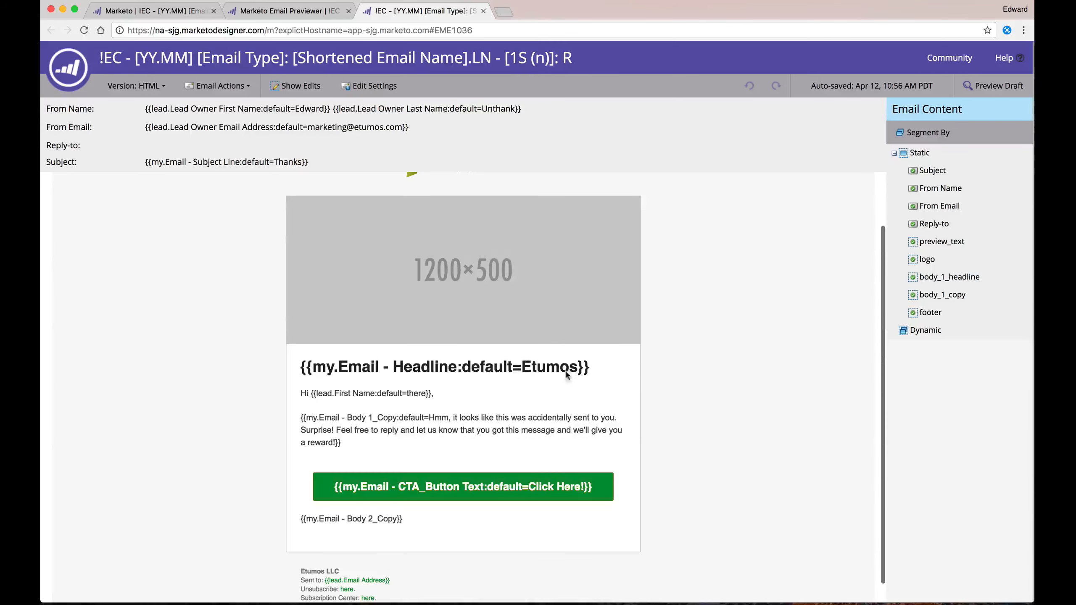
{"action": "scroll", "coordinate": [678, 364], "scroll_direction": "up", "scroll_amount": 4}
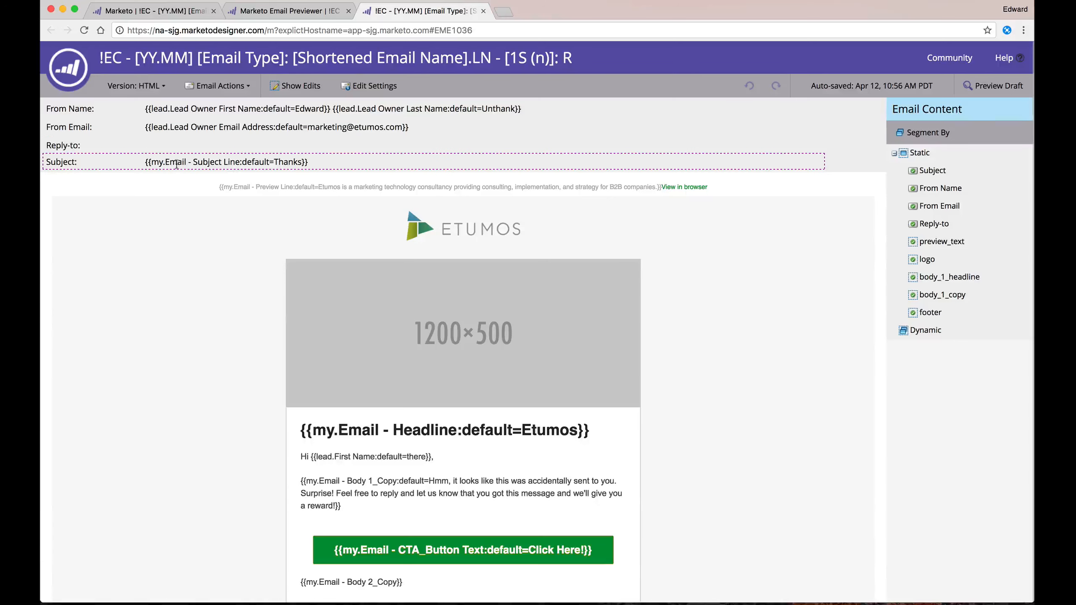
{"action": "left_click", "coordinate": [191, 161]}
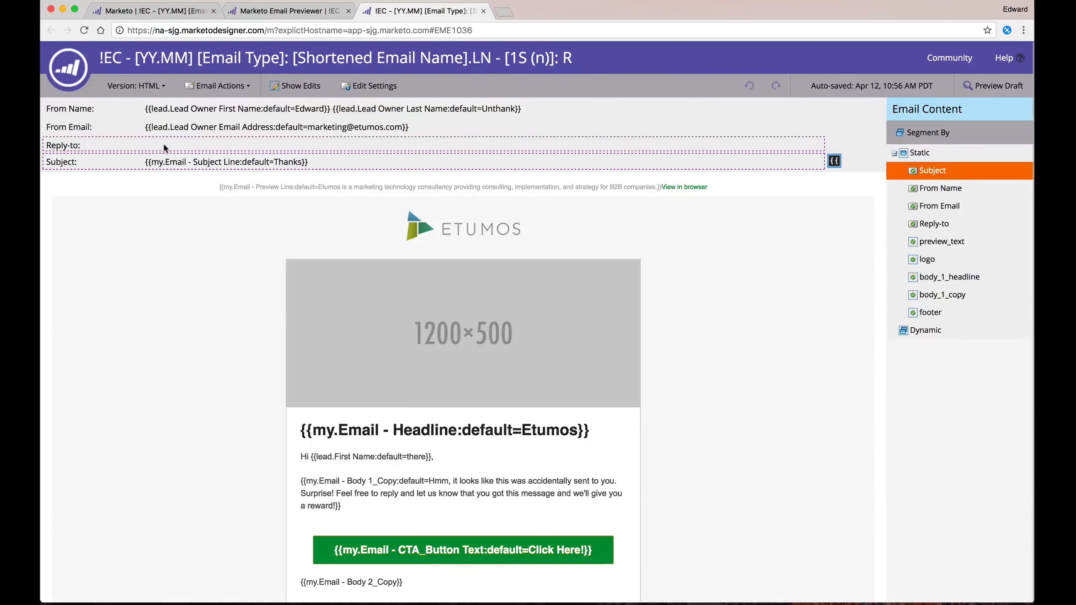
{"action": "left_click", "coordinate": [164, 146]}
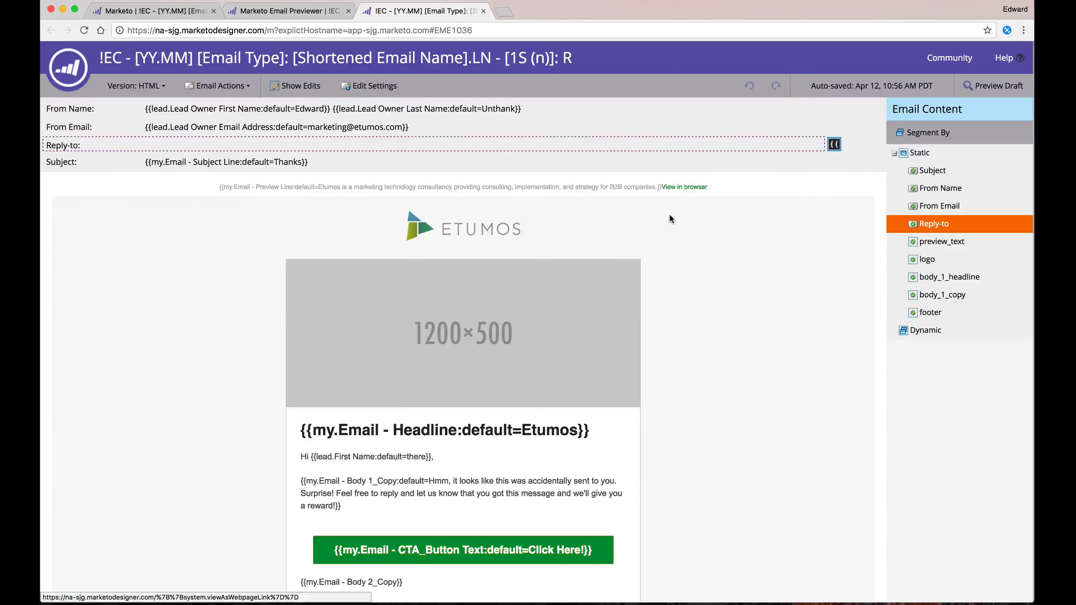
{"action": "scroll", "coordinate": [667, 222], "scroll_direction": "down", "scroll_amount": 2}
{"action": "scroll", "coordinate": [668, 226], "scroll_direction": "down", "scroll_amount": 2}
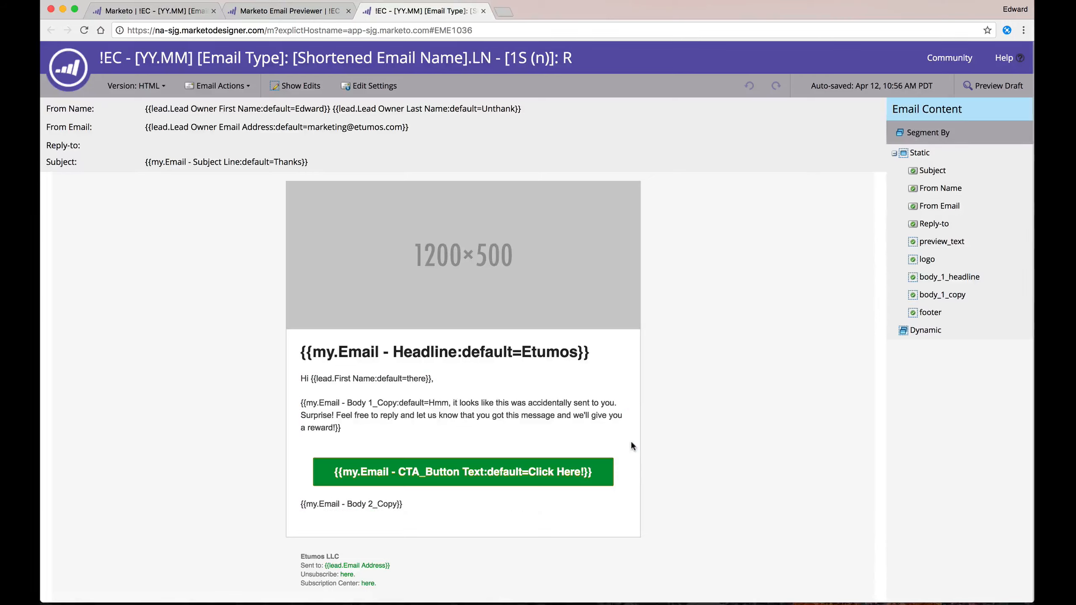
View the rich text content of the program's Email - Body 1_Copy token and close it without saving.
{"action": "left_click", "coordinate": [180, 13]}
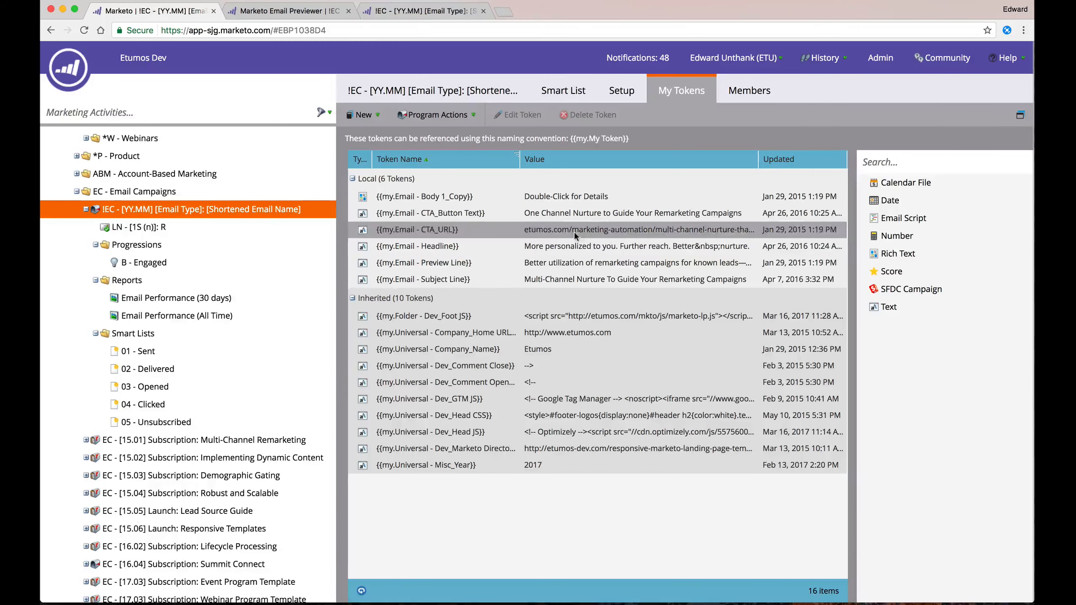
{"action": "double_click", "coordinate": [556, 199]}
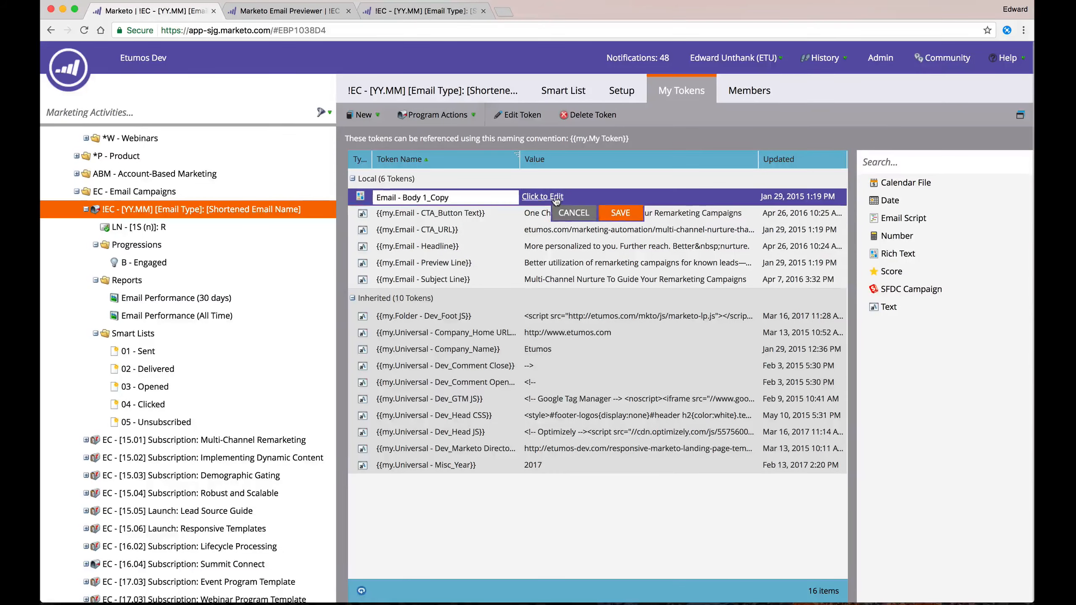
{"action": "left_click", "coordinate": [547, 196]}
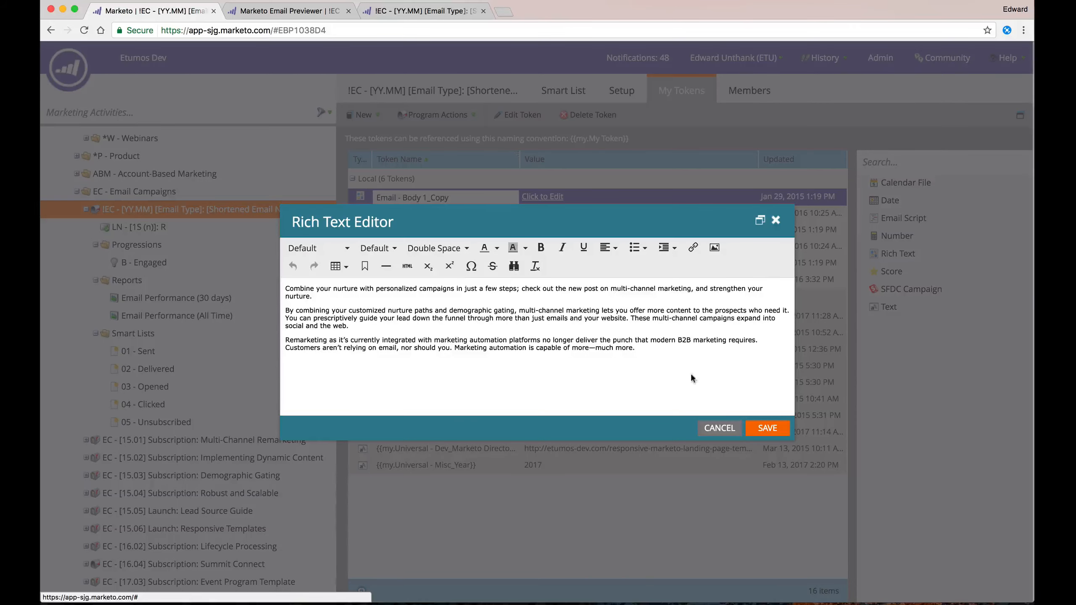
{"action": "left_click", "coordinate": [719, 428]}
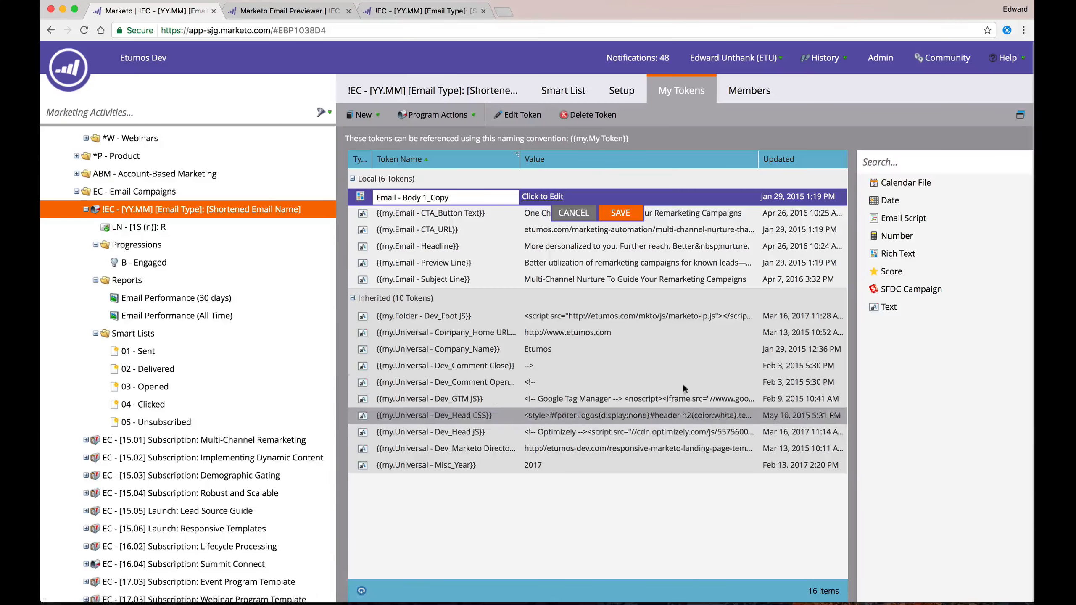
{"action": "left_click", "coordinate": [570, 214]}
{"action": "left_click", "coordinate": [584, 196]}
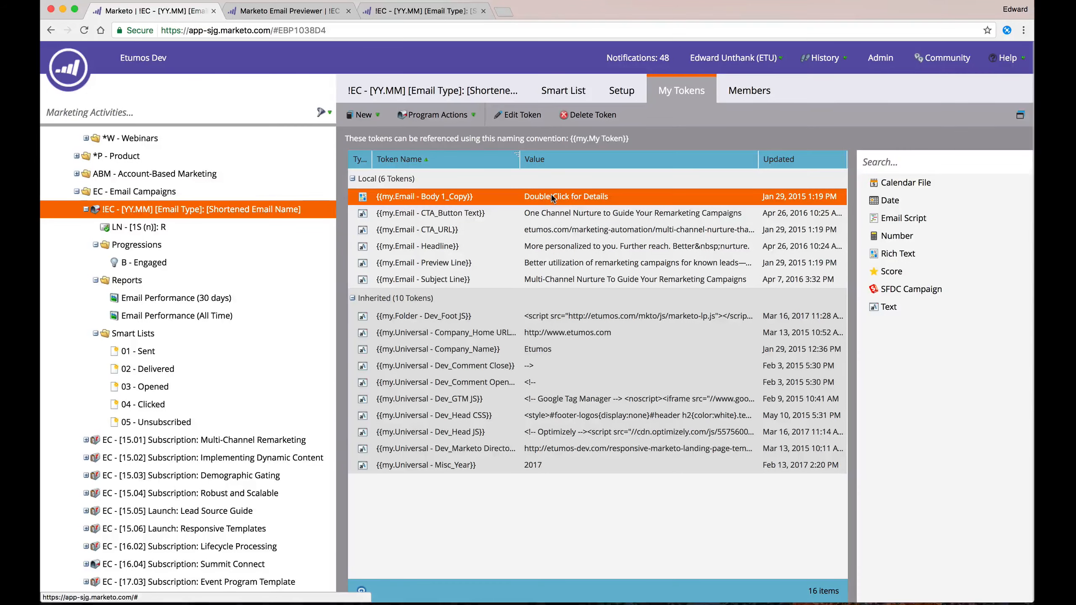
Compare the email's rendered preview, the !EC - [YY.MM] program's My Tokens list and the tokenized email draft.
{"action": "left_click", "coordinate": [353, 14]}
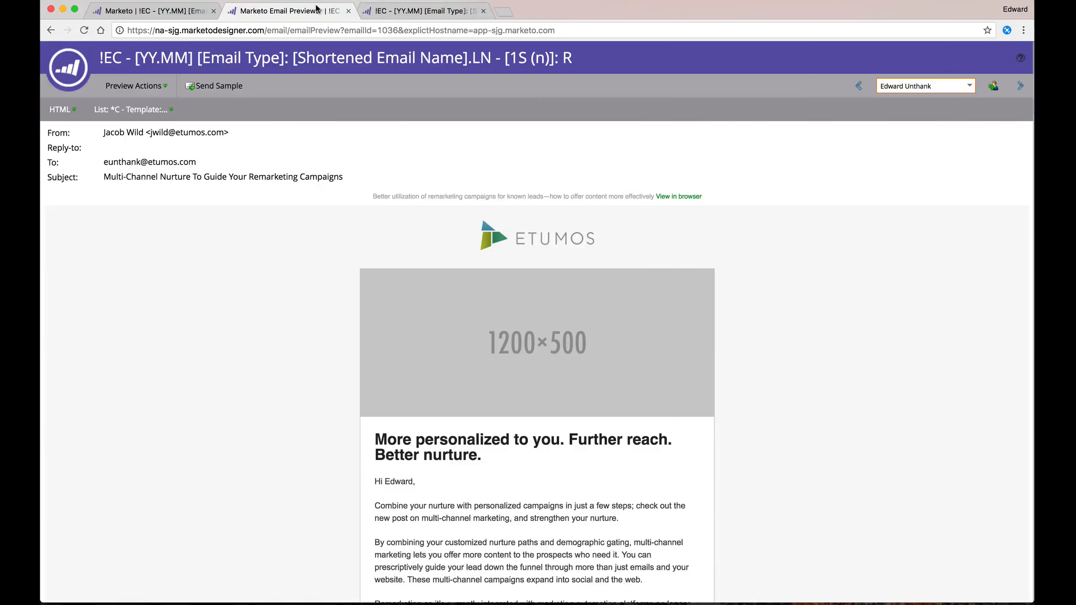
{"action": "left_click", "coordinate": [395, 13]}
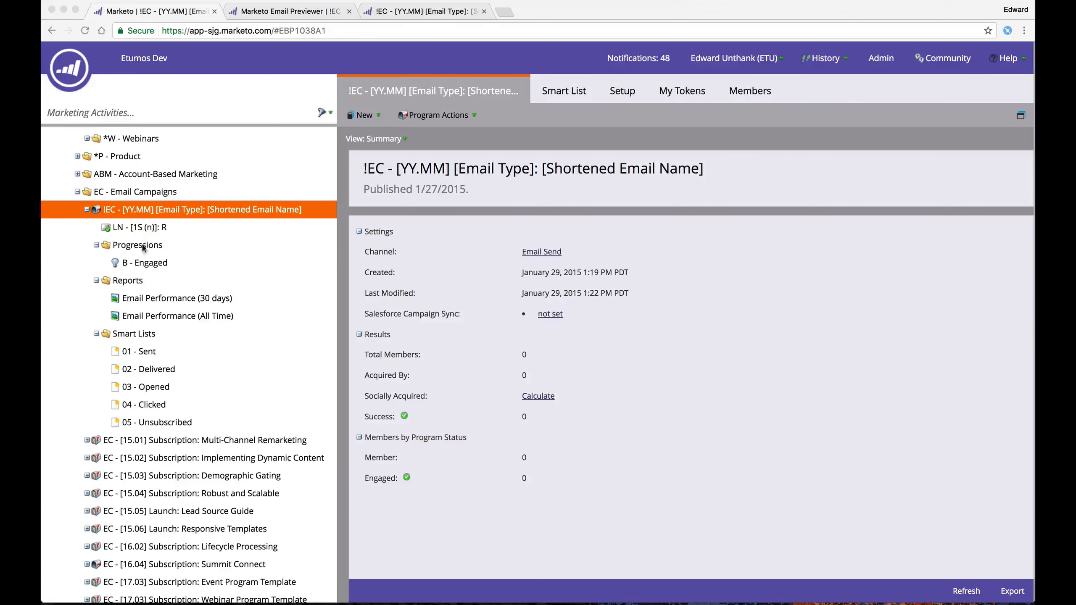
{"action": "left_click", "coordinate": [675, 93]}
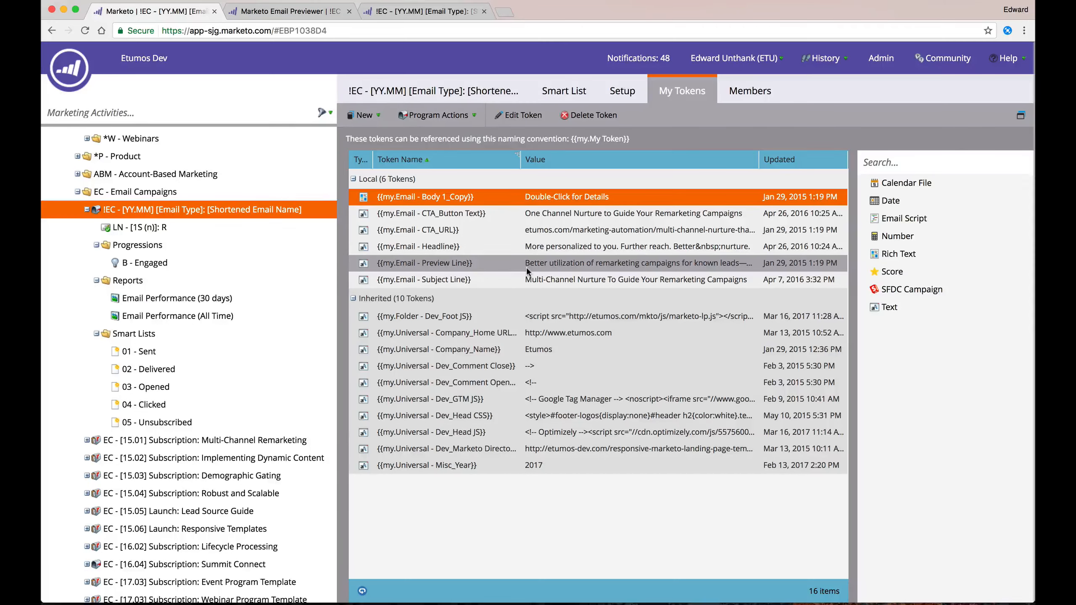
{"action": "left_click", "coordinate": [284, 11]}
{"action": "left_click", "coordinate": [422, 12]}
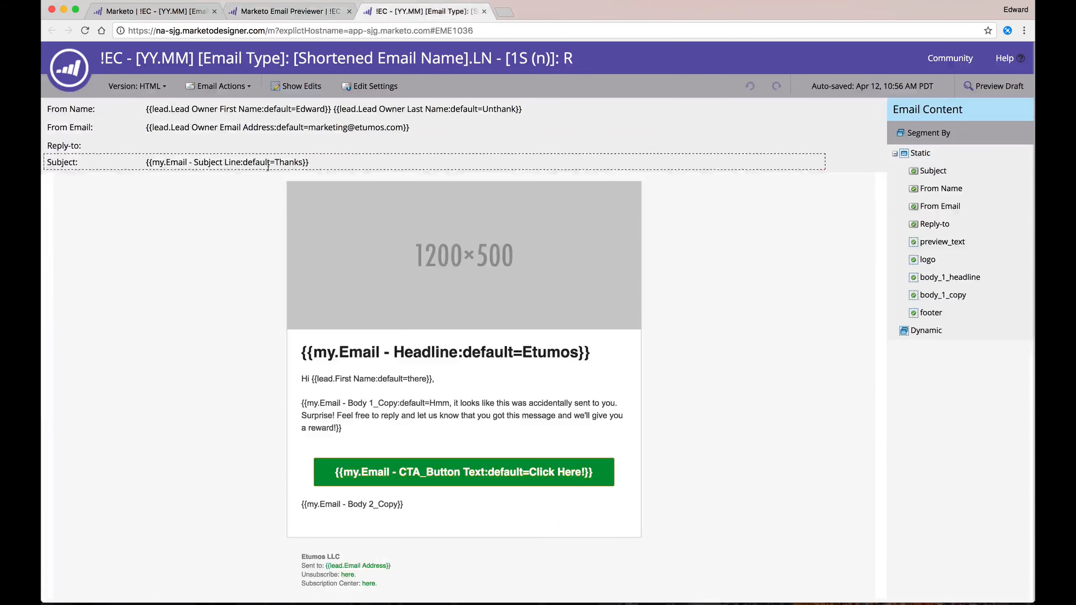
Compare the Text and HTML versions of the LN - [1S (n)]: R email draft, ending on the Text version.
{"action": "left_click", "coordinate": [137, 86]}
{"action": "left_click", "coordinate": [133, 121]}
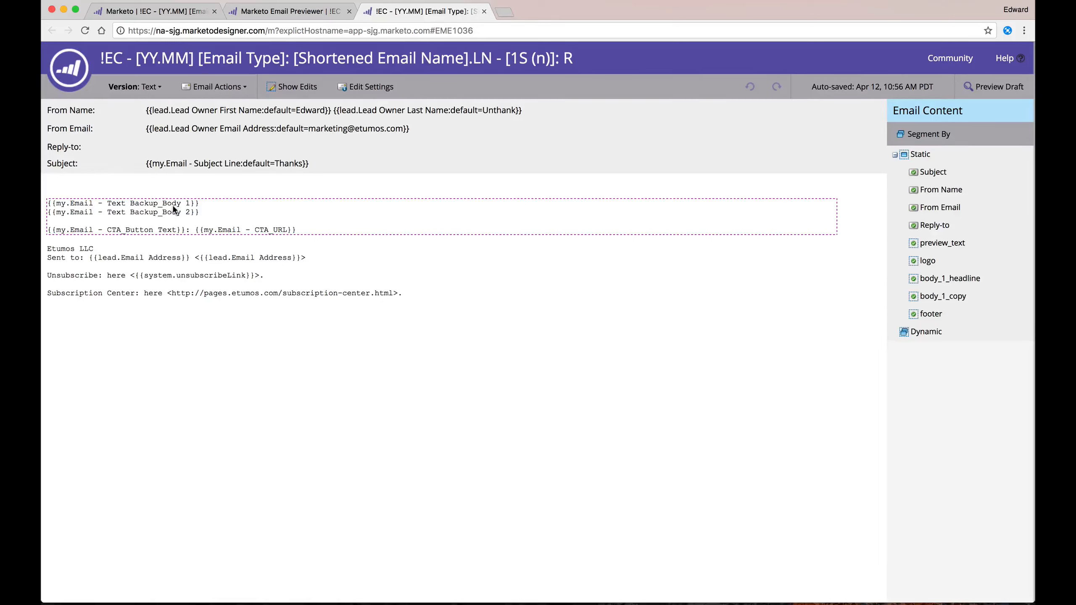
{"action": "left_click", "coordinate": [153, 89]}
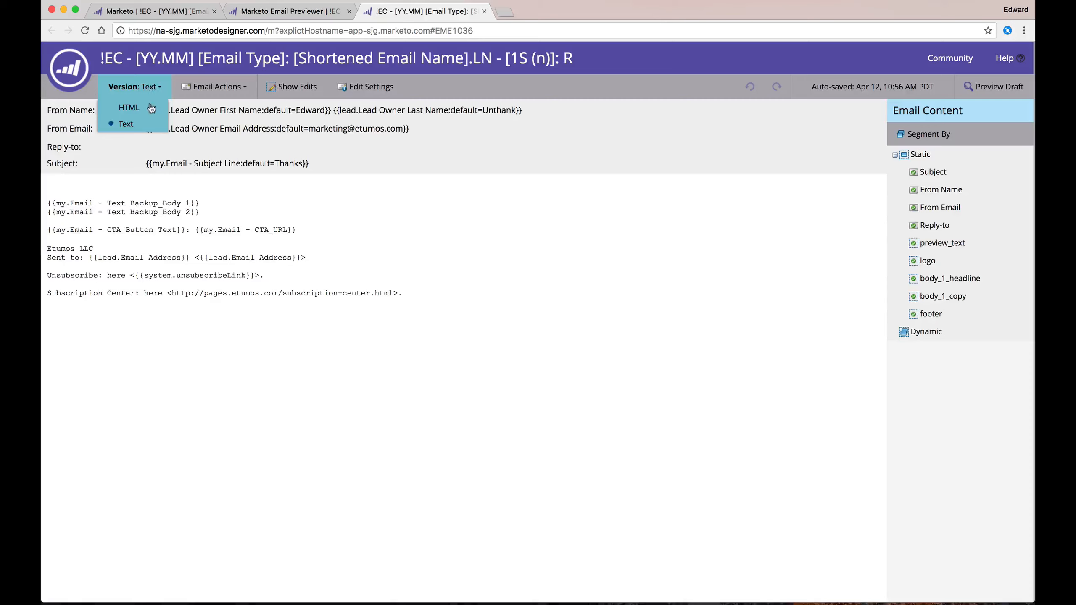
{"action": "left_click", "coordinate": [149, 108]}
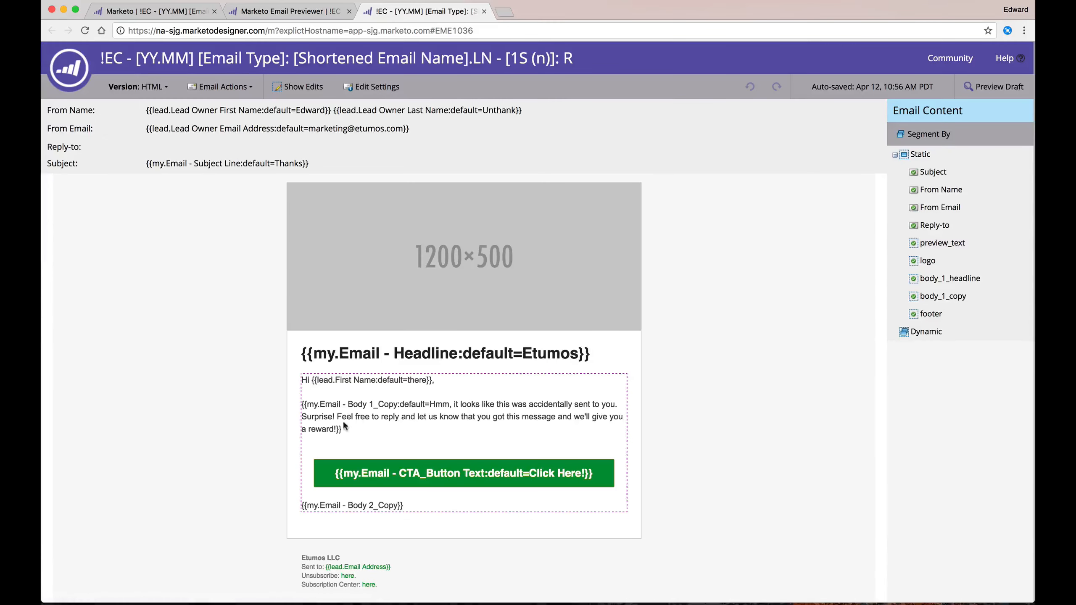
{"action": "left_click", "coordinate": [153, 87]}
{"action": "left_click", "coordinate": [146, 122]}
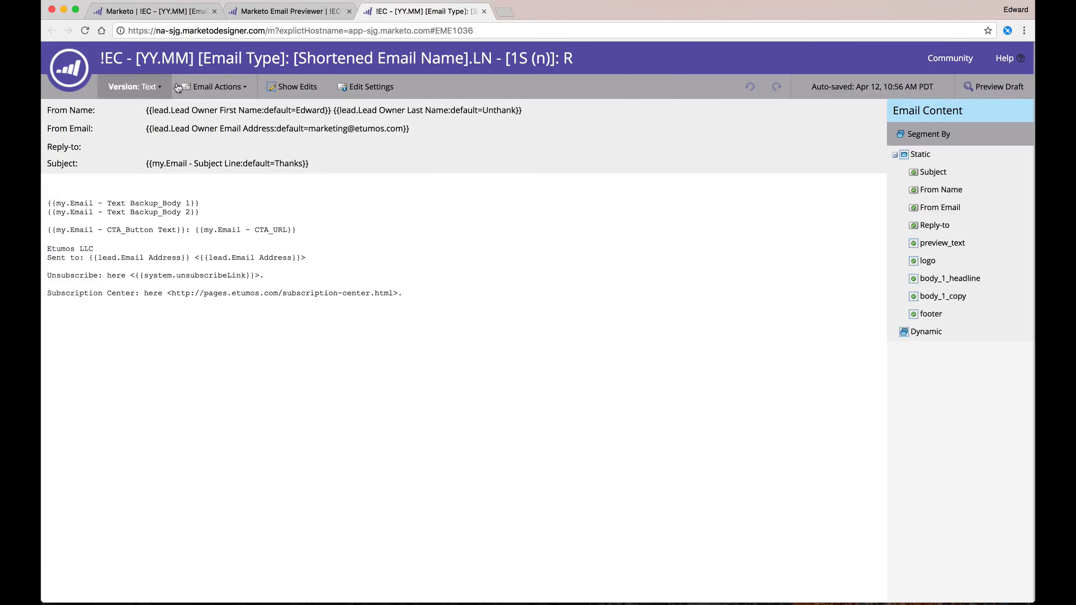
Check the rendered email preview down to its footer against the !EC - [YY.MM] program's tokens and summary.
{"action": "left_click", "coordinate": [296, 15]}
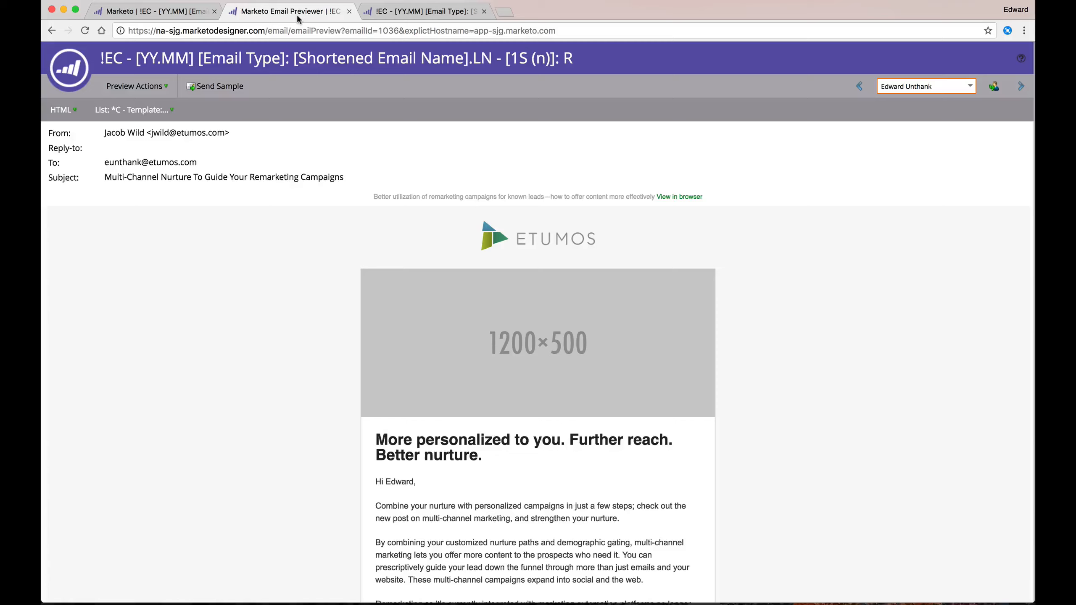
{"action": "left_click", "coordinate": [179, 12]}
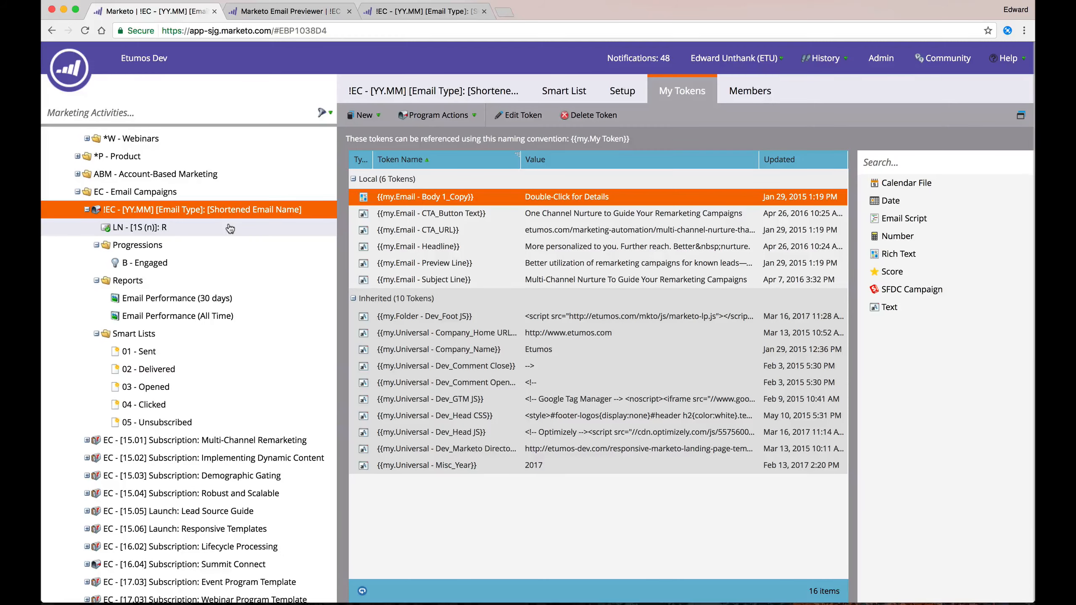
{"action": "left_click", "coordinate": [432, 98]}
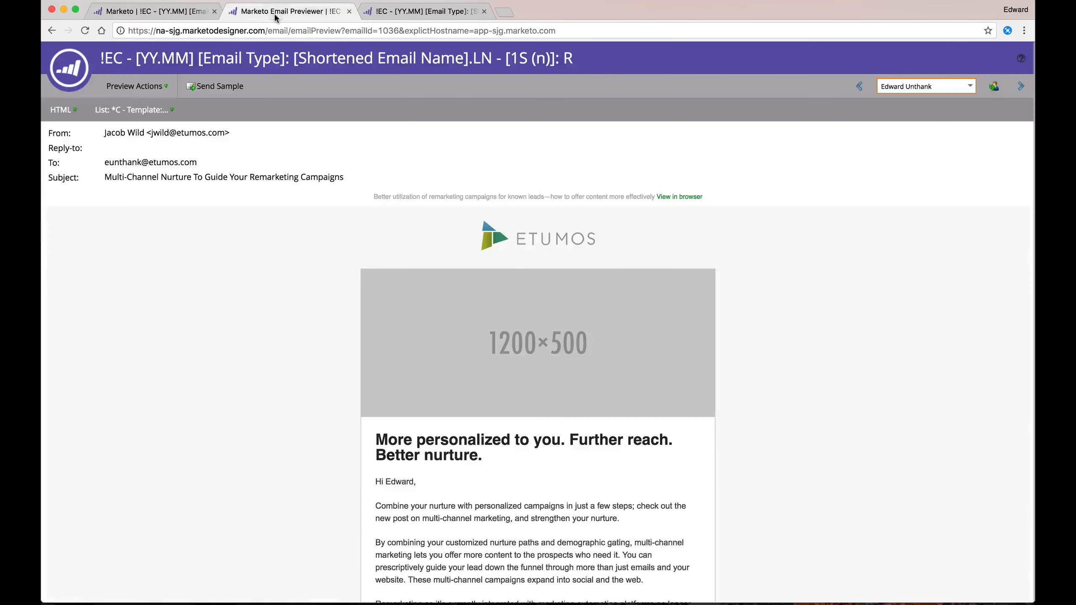
{"action": "left_click", "coordinate": [278, 13]}
{"action": "scroll", "coordinate": [354, 287], "scroll_direction": "down", "scroll_amount": 5}
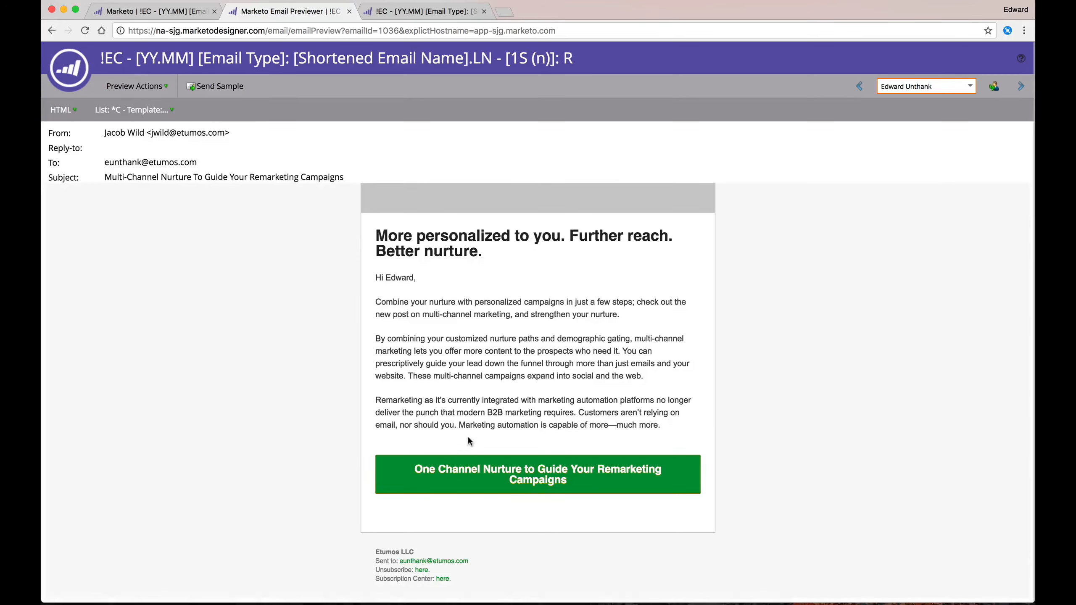
Review the !EC - [YY.MM] program's control panel and local assets, and browse the program tree down to the LNA - Awareness folder.
{"action": "left_click", "coordinate": [192, 15]}
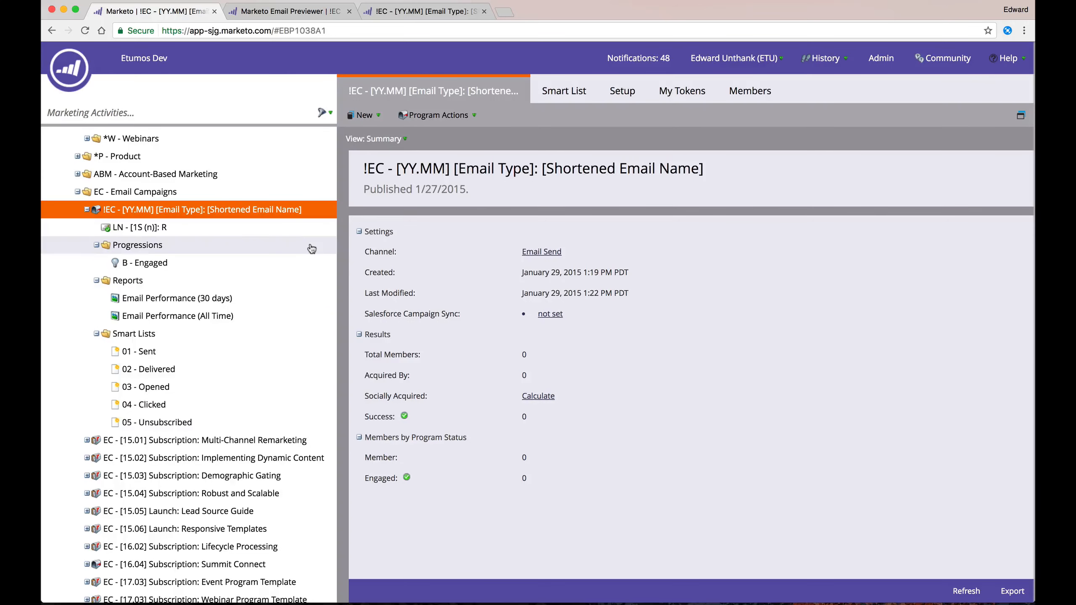
{"action": "scroll", "coordinate": [312, 249], "scroll_direction": "down", "scroll_amount": 4}
{"action": "scroll", "coordinate": [312, 249], "scroll_direction": "up", "scroll_amount": 2}
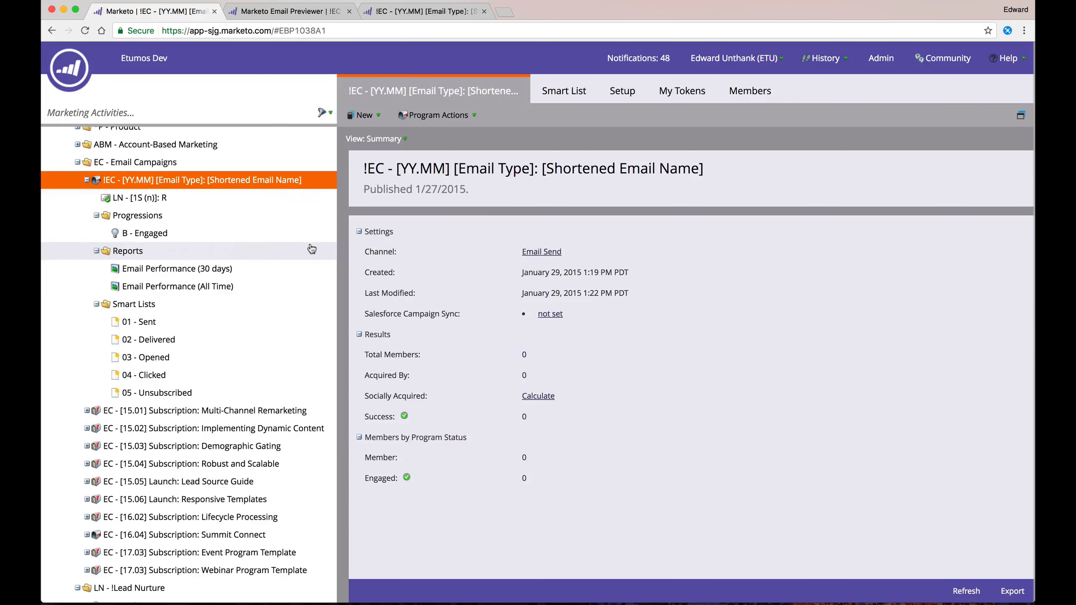
{"action": "scroll", "coordinate": [312, 249], "scroll_direction": "down", "scroll_amount": 2}
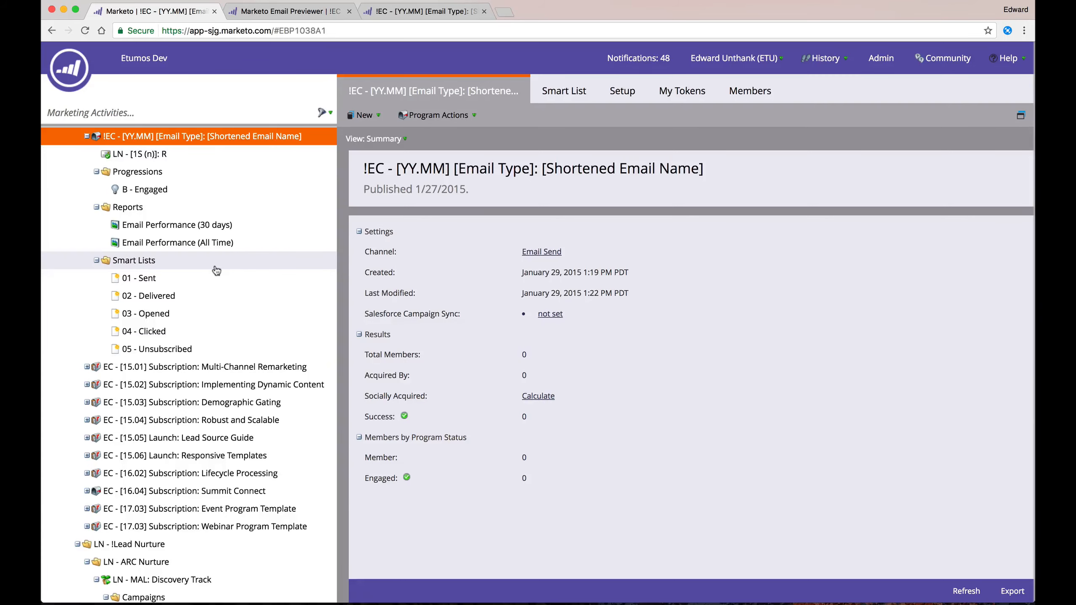
{"action": "left_click", "coordinate": [166, 154]}
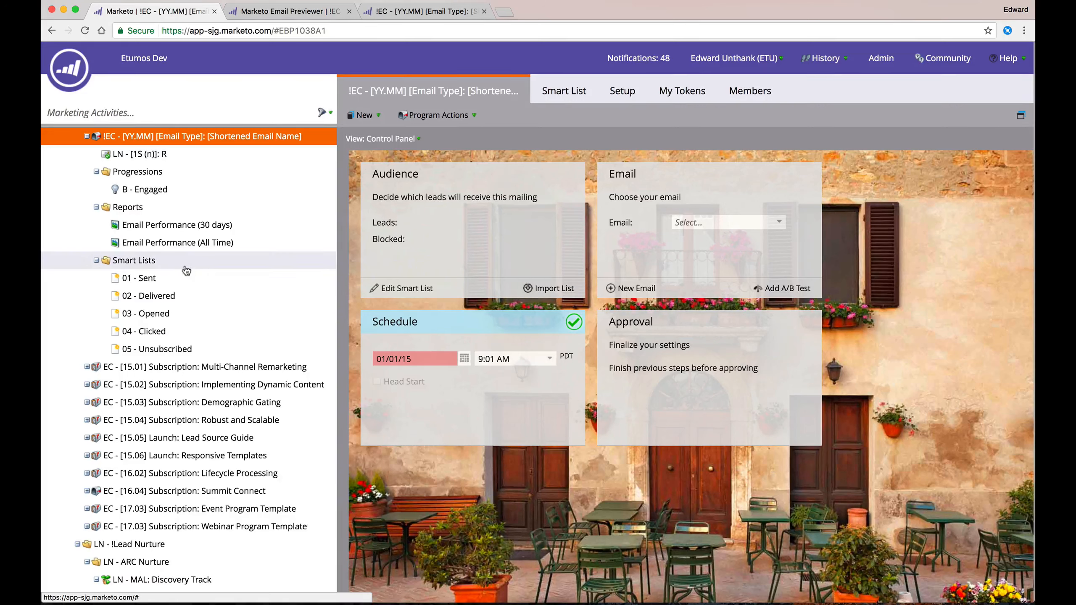
{"action": "scroll", "coordinate": [187, 270], "scroll_direction": "down", "scroll_amount": 2}
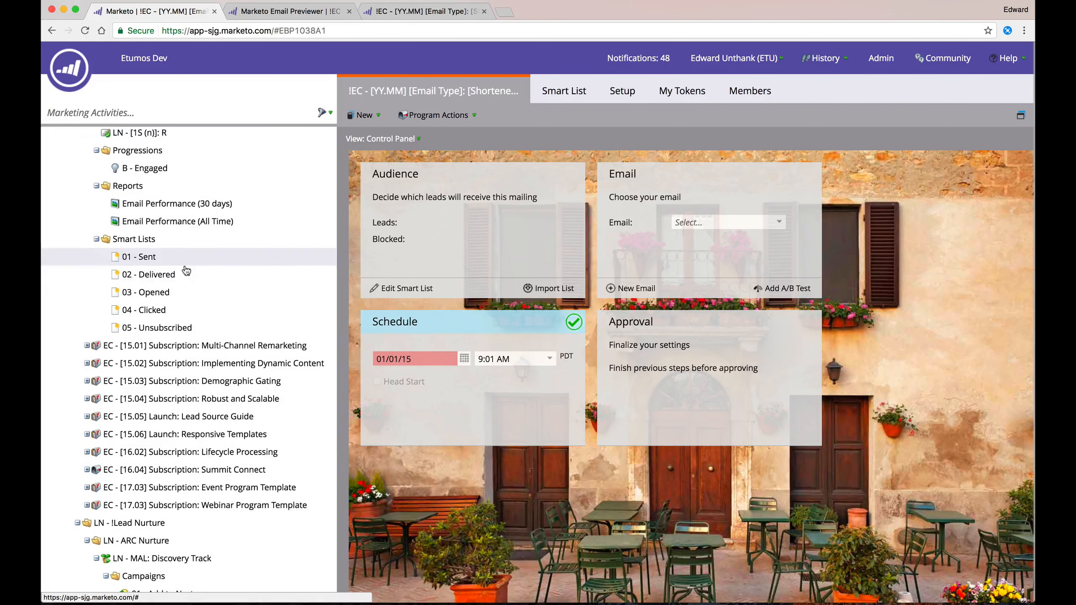
{"action": "scroll", "coordinate": [186, 270], "scroll_direction": "down", "scroll_amount": 1}
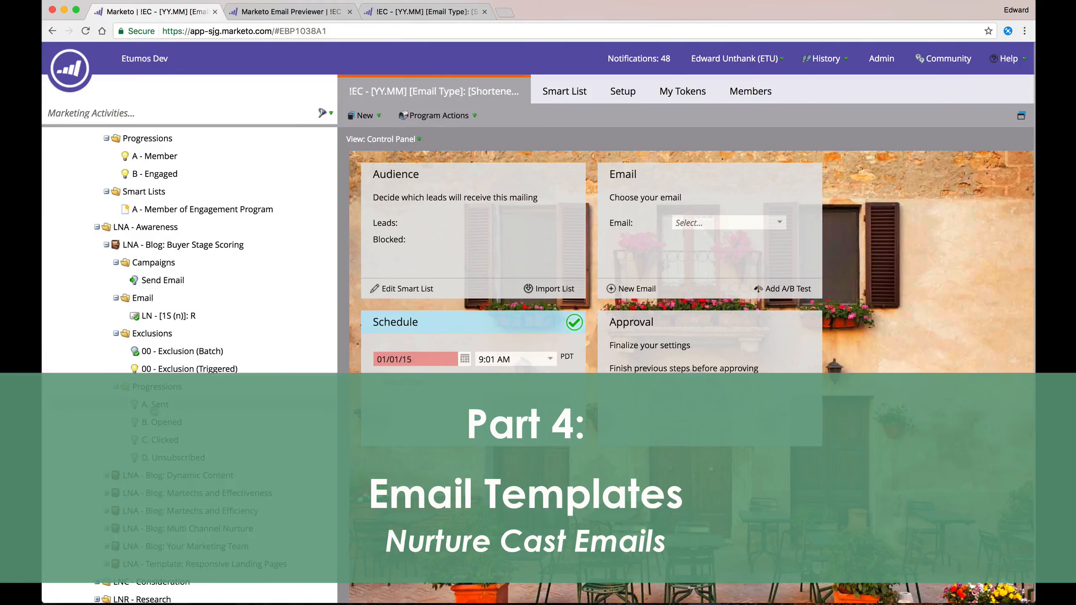
Review the LNA - Blog: Buyer Stage Scoring program's tokens and compare them with the email campaign template's draft and preview.
{"action": "left_click", "coordinate": [211, 254]}
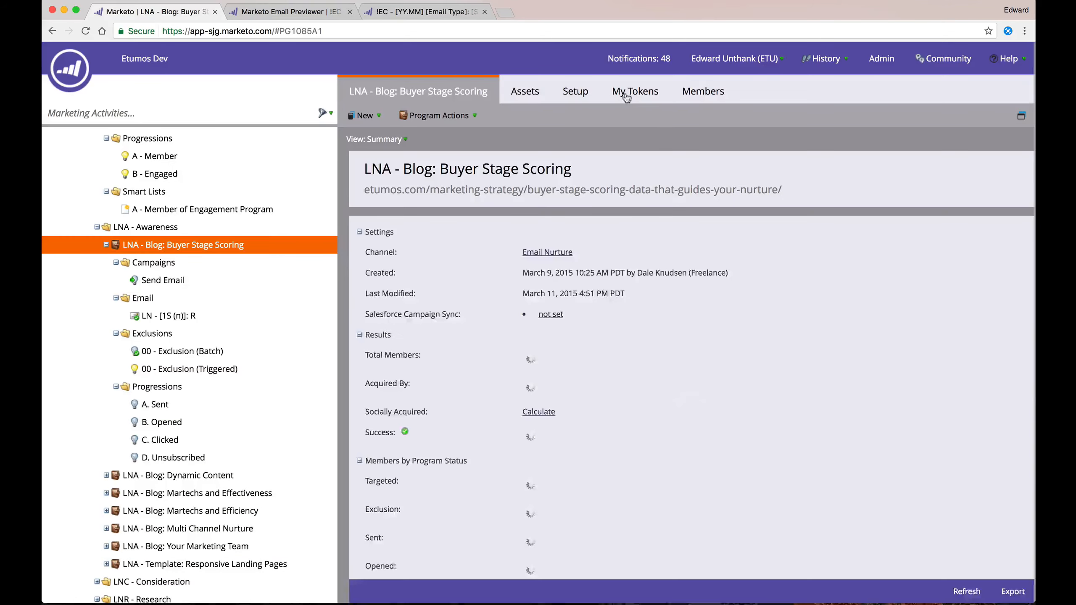
{"action": "left_click", "coordinate": [626, 93]}
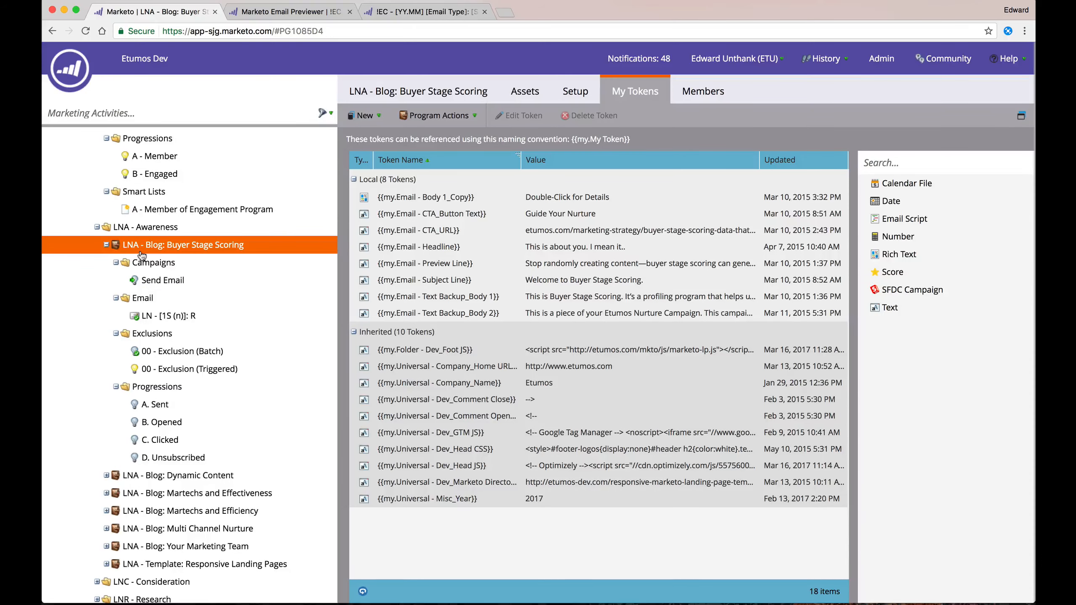
{"action": "left_click", "coordinate": [428, 13]}
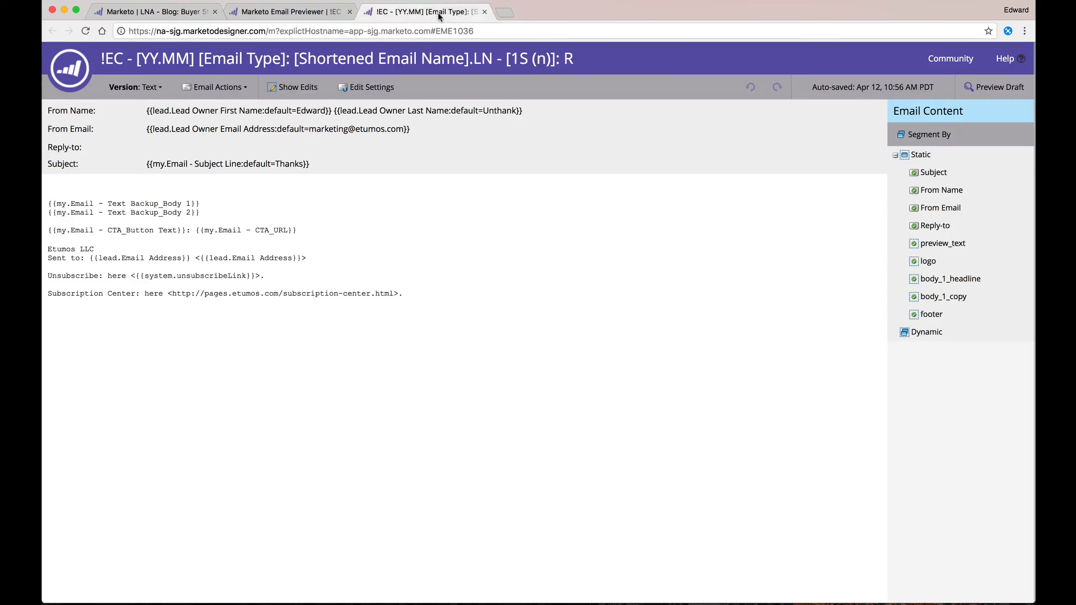
{"action": "left_click", "coordinate": [292, 12]}
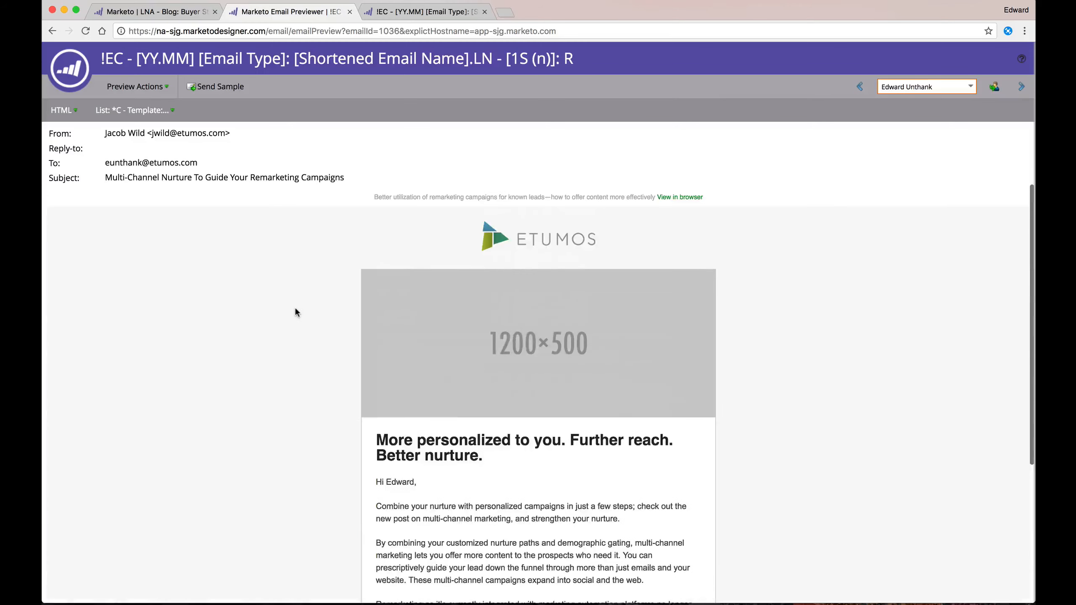
{"action": "scroll", "coordinate": [295, 312], "scroll_direction": "down", "scroll_amount": 3}
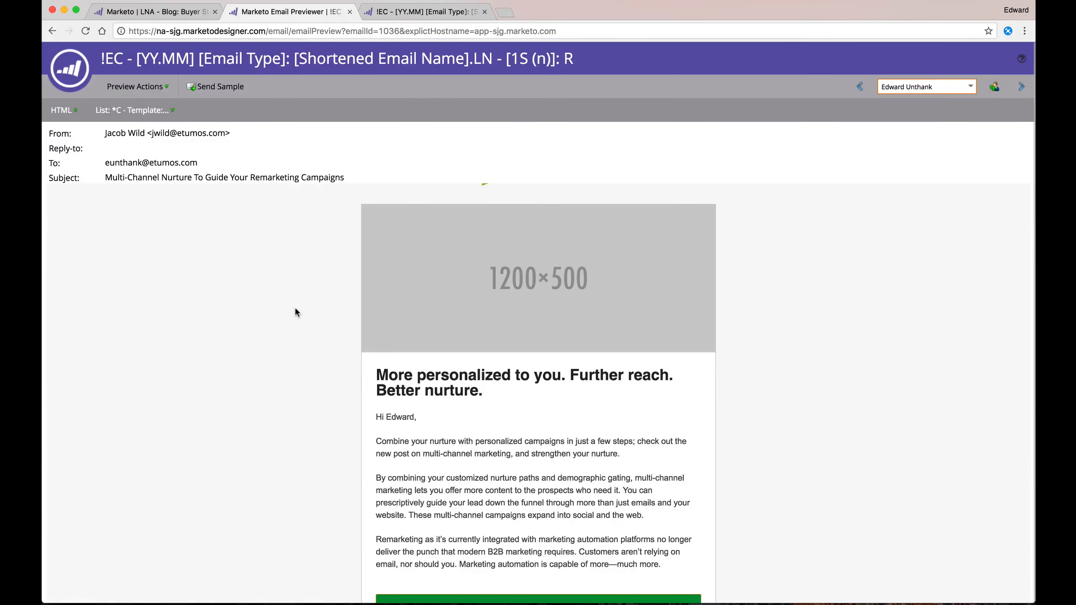
{"action": "scroll", "coordinate": [295, 312], "scroll_direction": "down", "scroll_amount": 2}
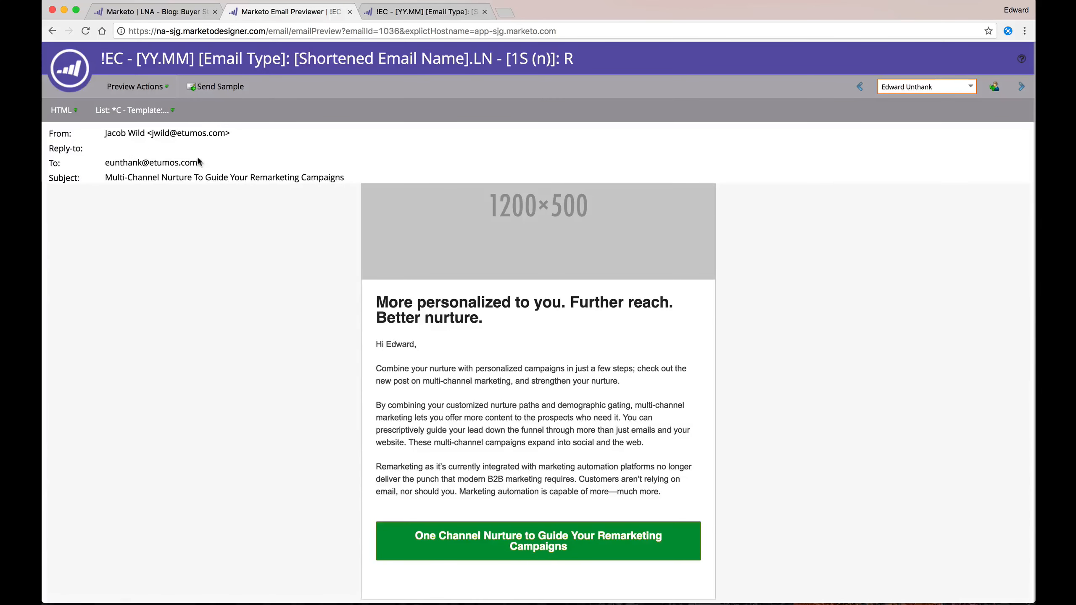
{"action": "left_click", "coordinate": [145, 12]}
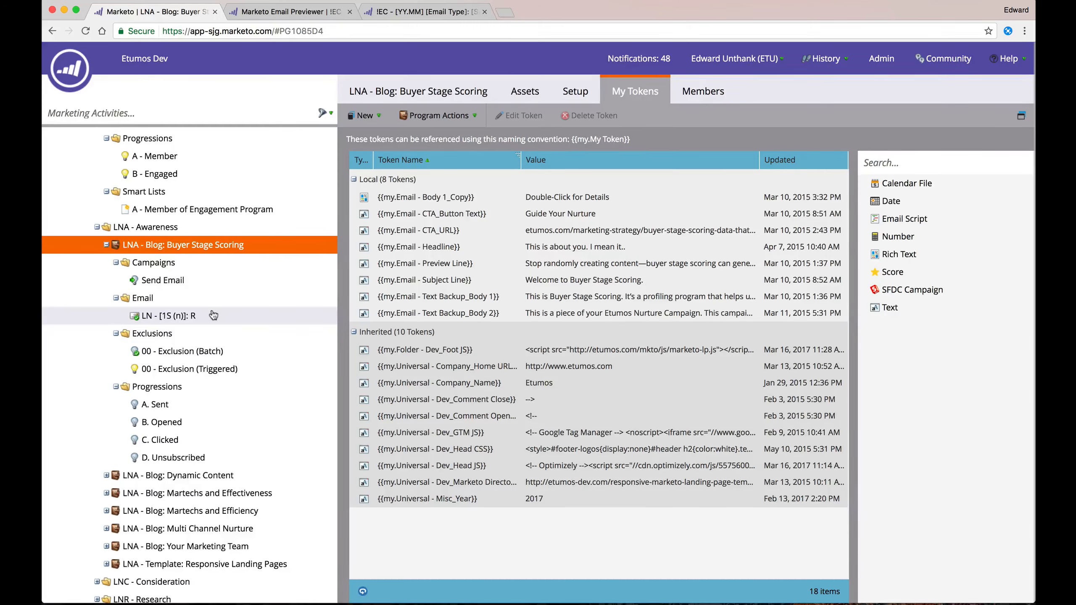
Review the LNA - Blog: Buyer Stage Scoring program's summary and its local assets alongside the LN - MAL: Discovery Track assets in the tree.
{"action": "scroll", "coordinate": [213, 315], "scroll_direction": "up", "scroll_amount": 3}
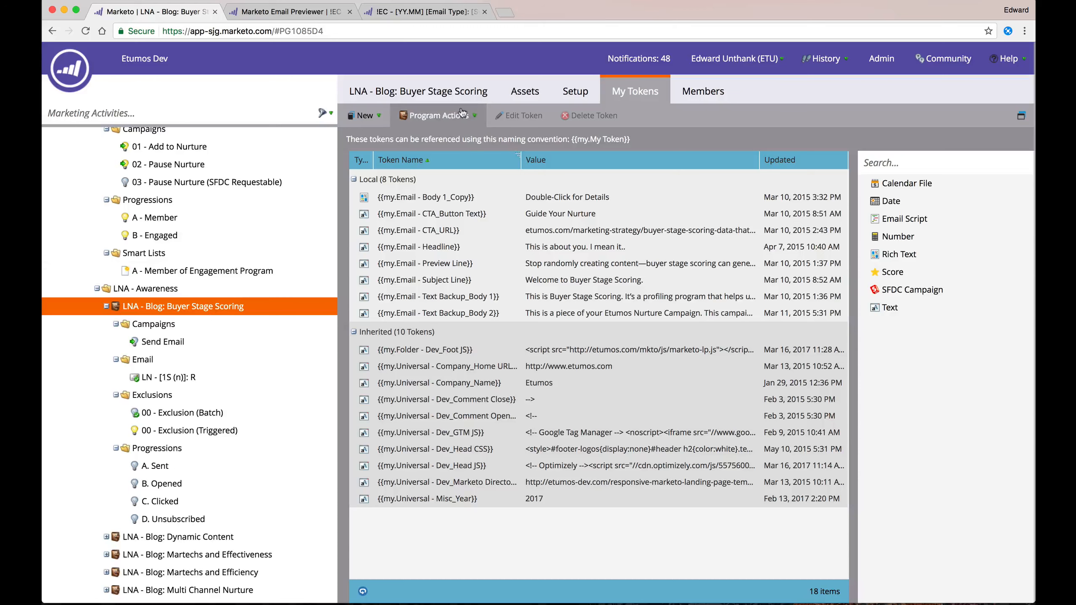
{"action": "left_click", "coordinate": [425, 90]}
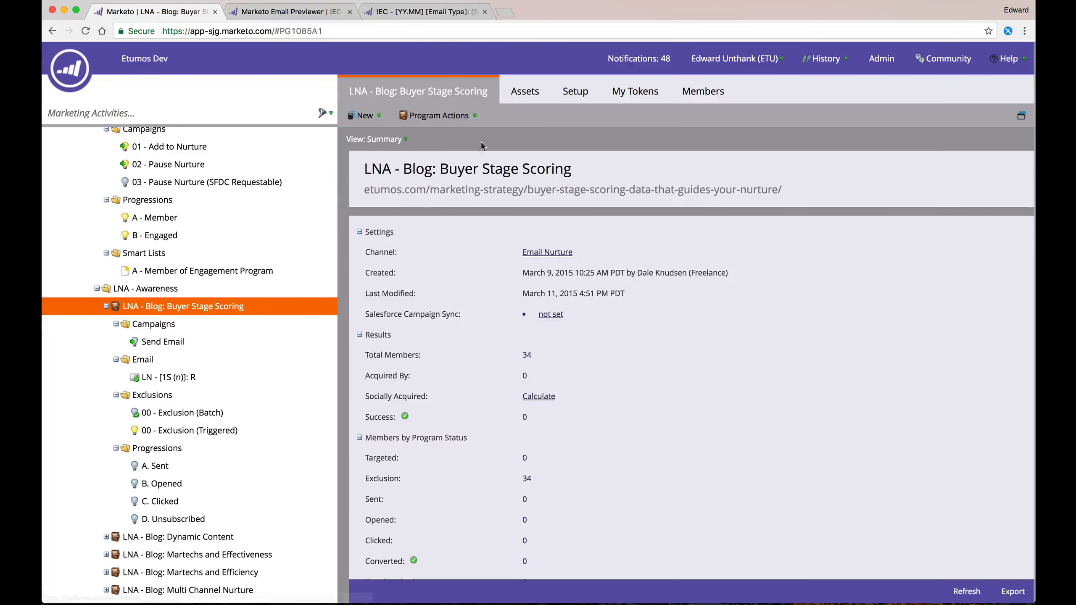
{"action": "scroll", "coordinate": [564, 387], "scroll_direction": "down", "scroll_amount": 1}
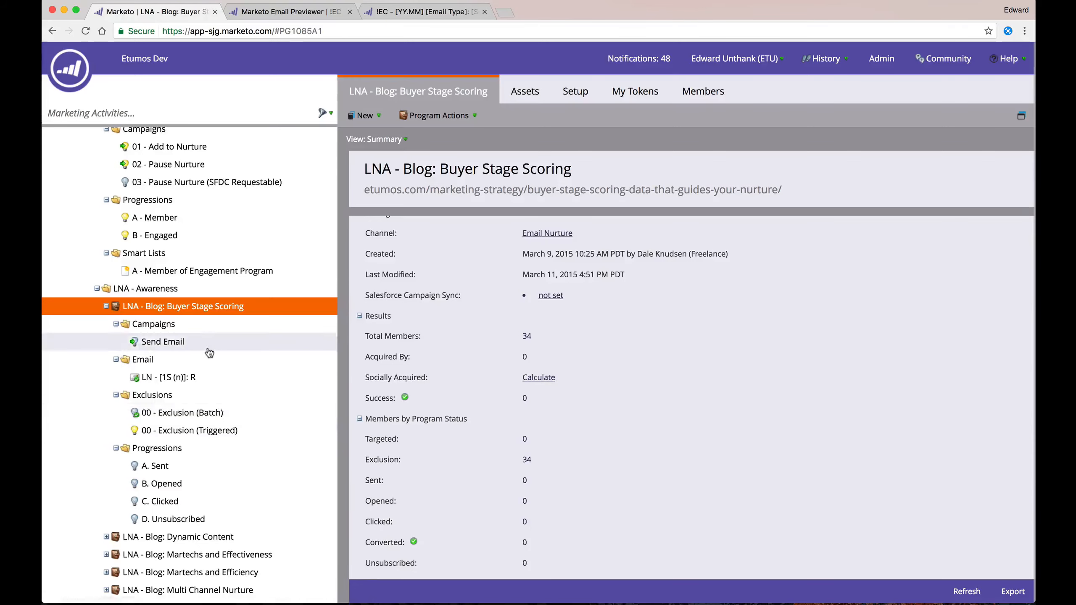
{"action": "scroll", "coordinate": [157, 339], "scroll_direction": "up", "scroll_amount": 5}
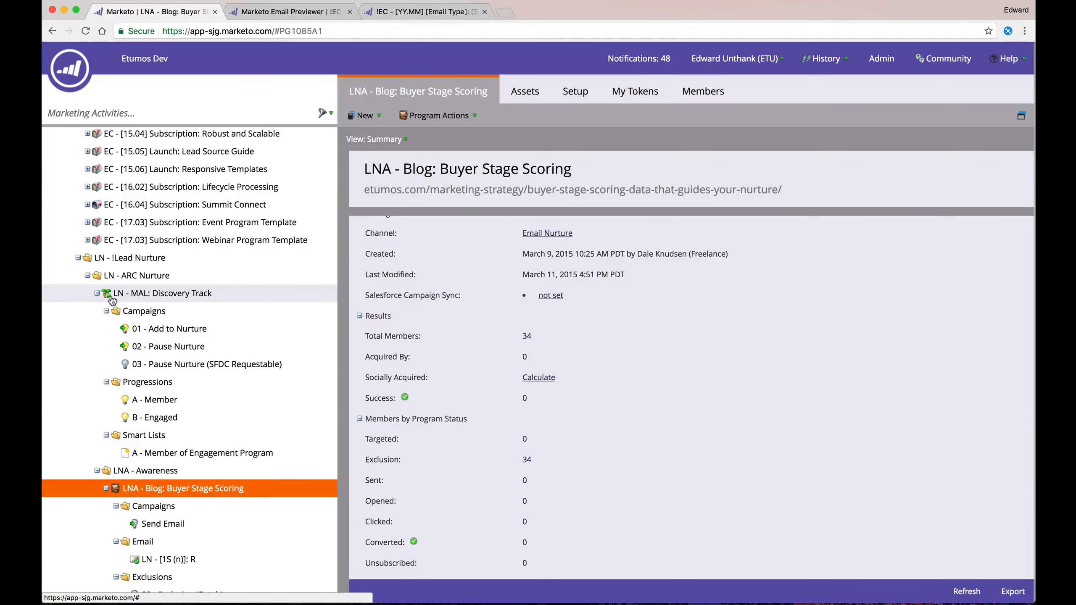
{"action": "scroll", "coordinate": [112, 300], "scroll_direction": "down", "scroll_amount": 5}
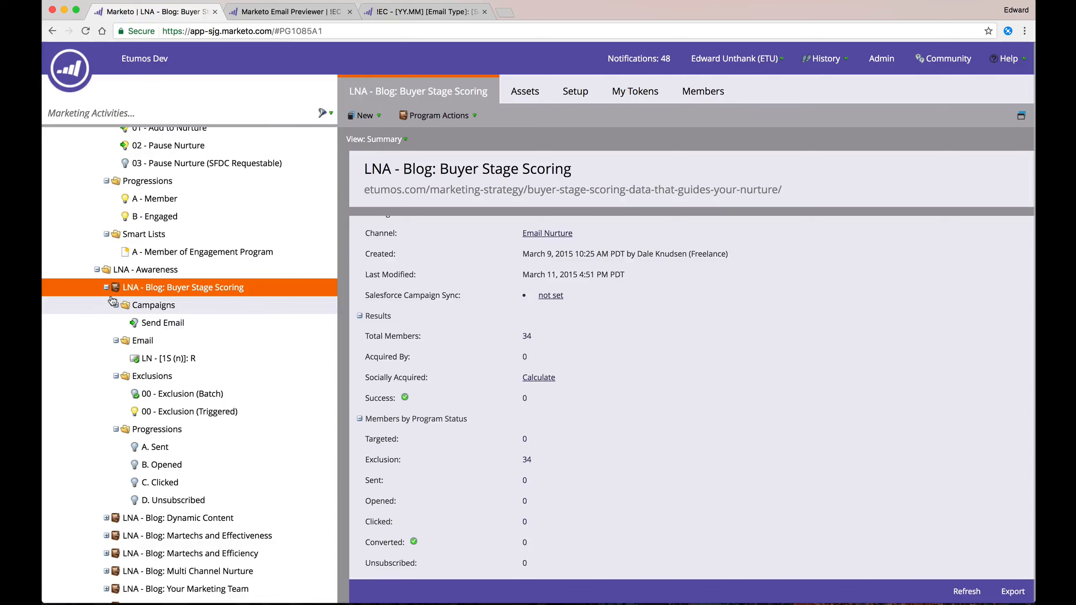
{"action": "scroll", "coordinate": [112, 300], "scroll_direction": "up", "scroll_amount": 5}
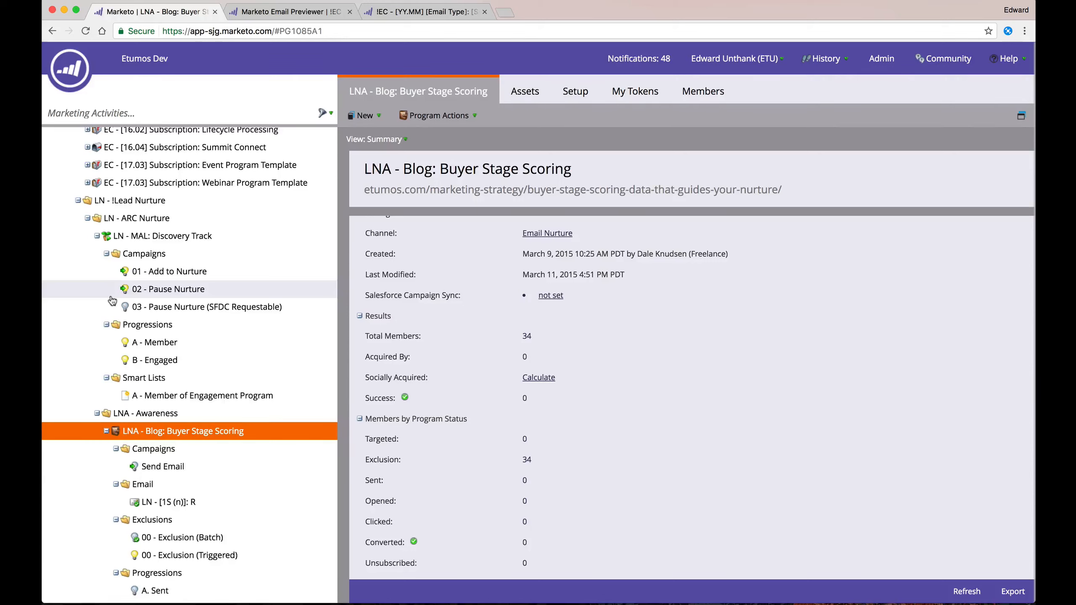
{"action": "scroll", "coordinate": [112, 300], "scroll_direction": "down", "scroll_amount": 5}
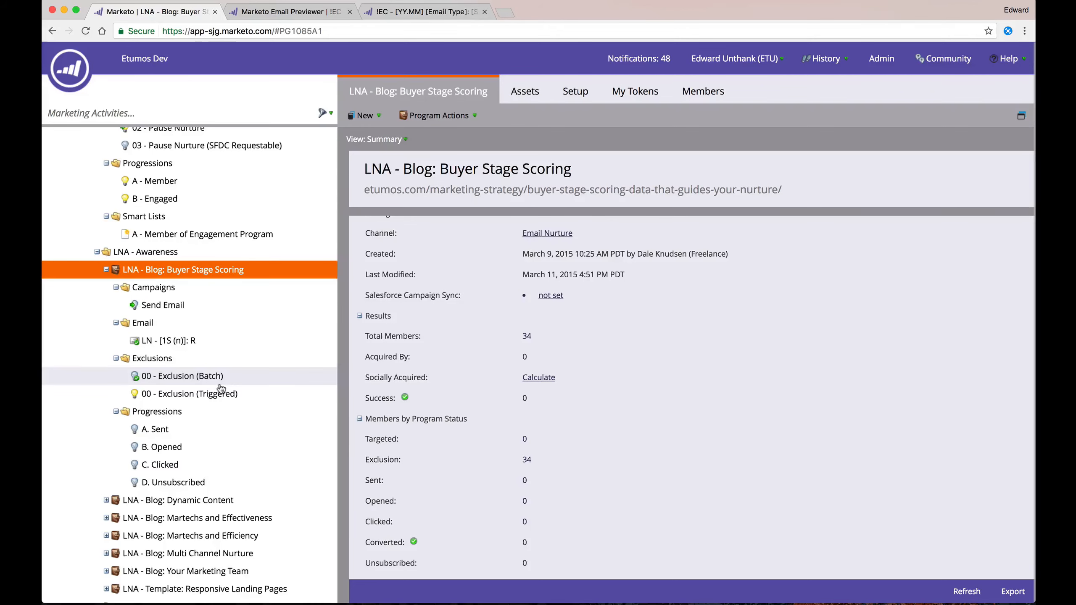
{"action": "scroll", "coordinate": [221, 388], "scroll_direction": "up", "scroll_amount": 3}
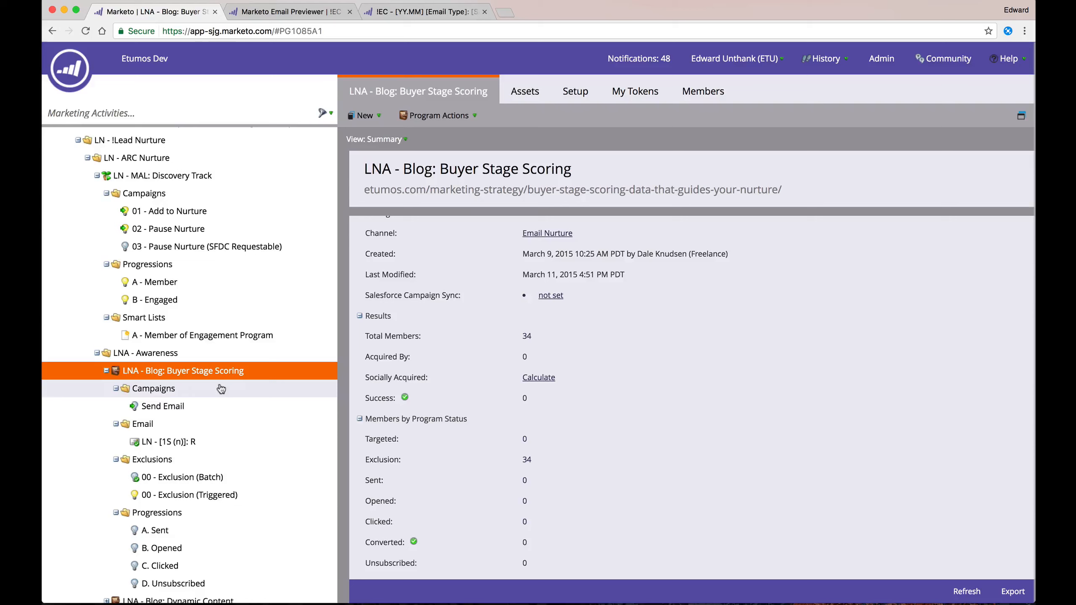
{"action": "scroll", "coordinate": [221, 388], "scroll_direction": "down", "scroll_amount": 2}
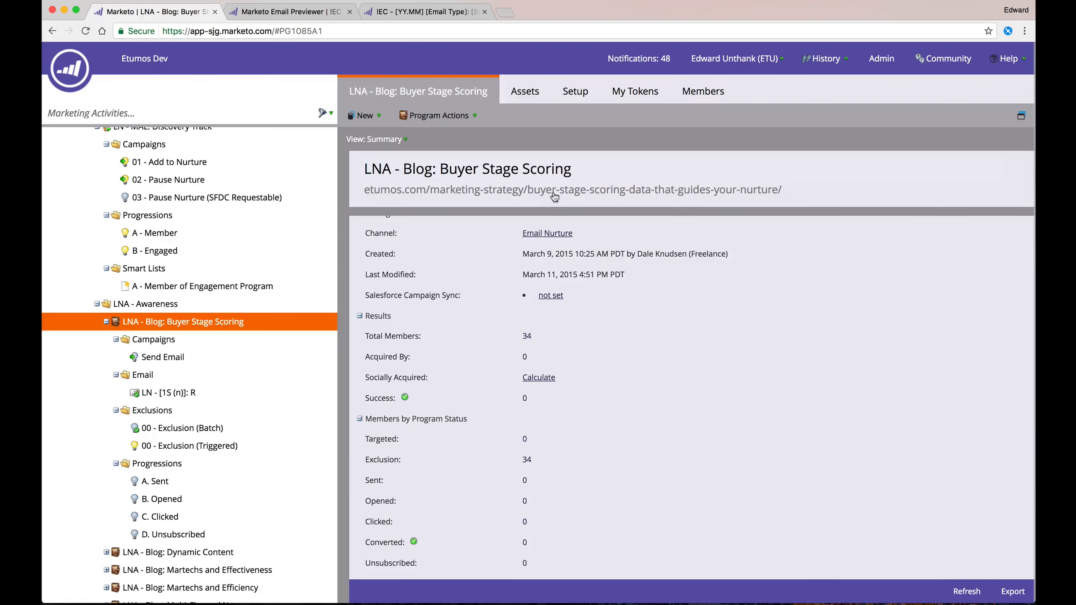
{"action": "scroll", "coordinate": [191, 419], "scroll_direction": "down", "scroll_amount": 1}
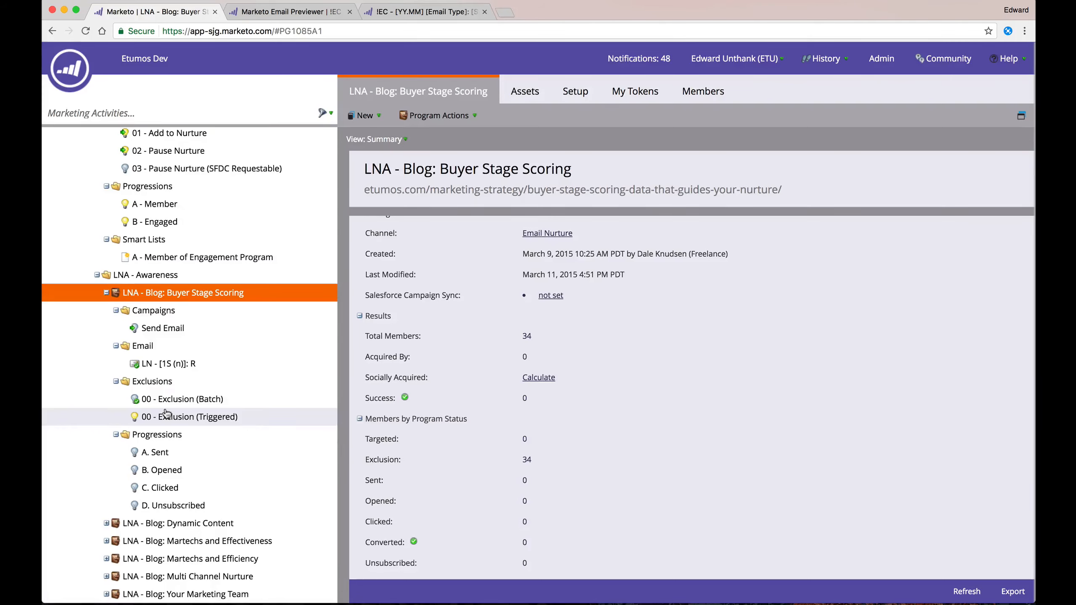
{"action": "scroll", "coordinate": [166, 413], "scroll_direction": "down", "scroll_amount": 1}
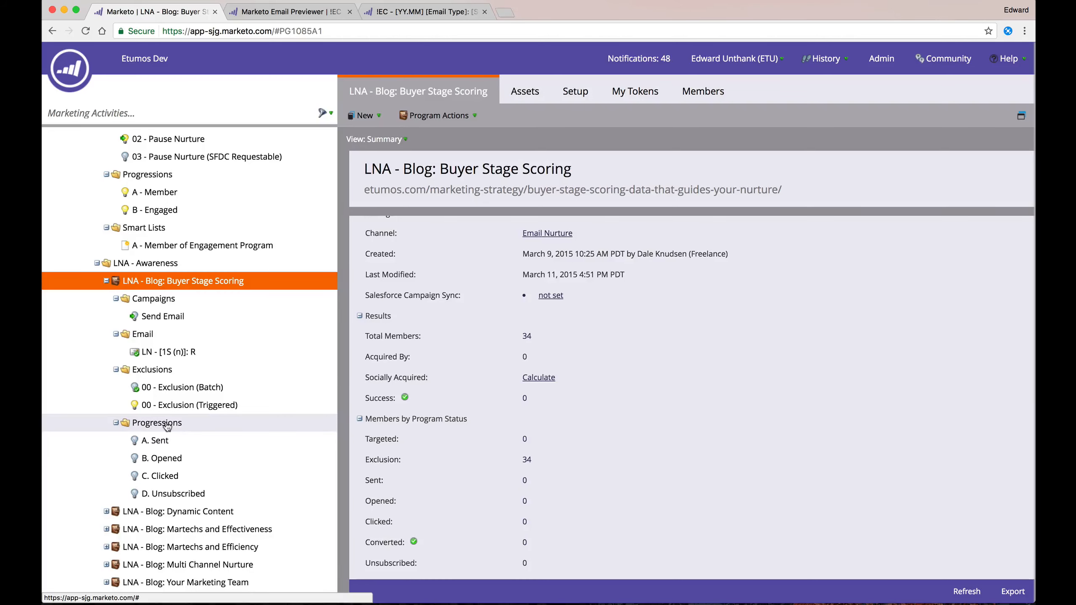
Inspect the smart list and flow of the Send Email campaign in the Buyer Stage Scoring program.
{"action": "left_click", "coordinate": [162, 316]}
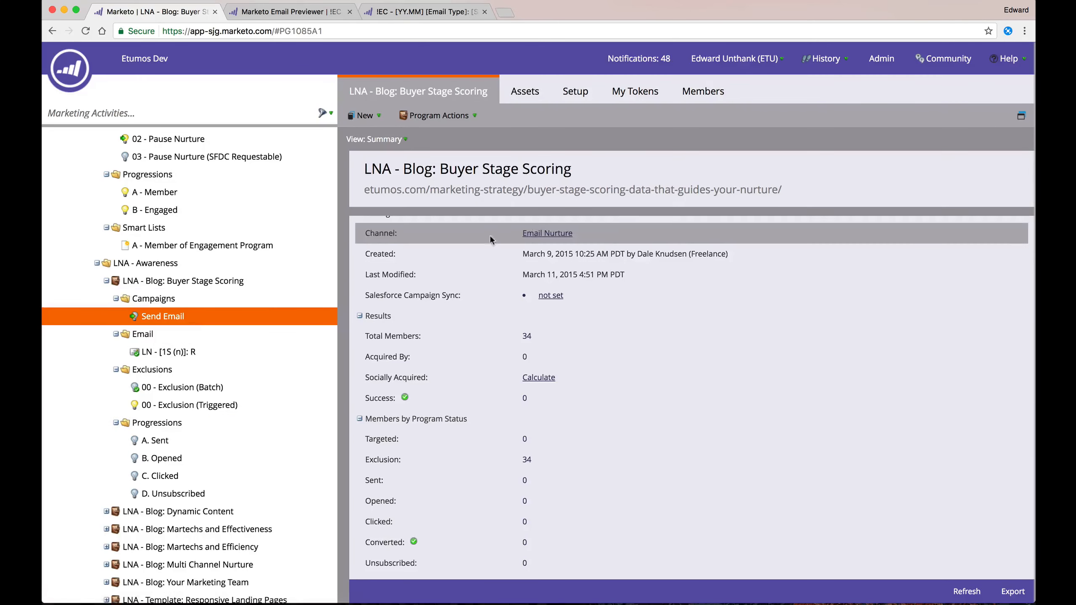
{"action": "left_click", "coordinate": [455, 91]}
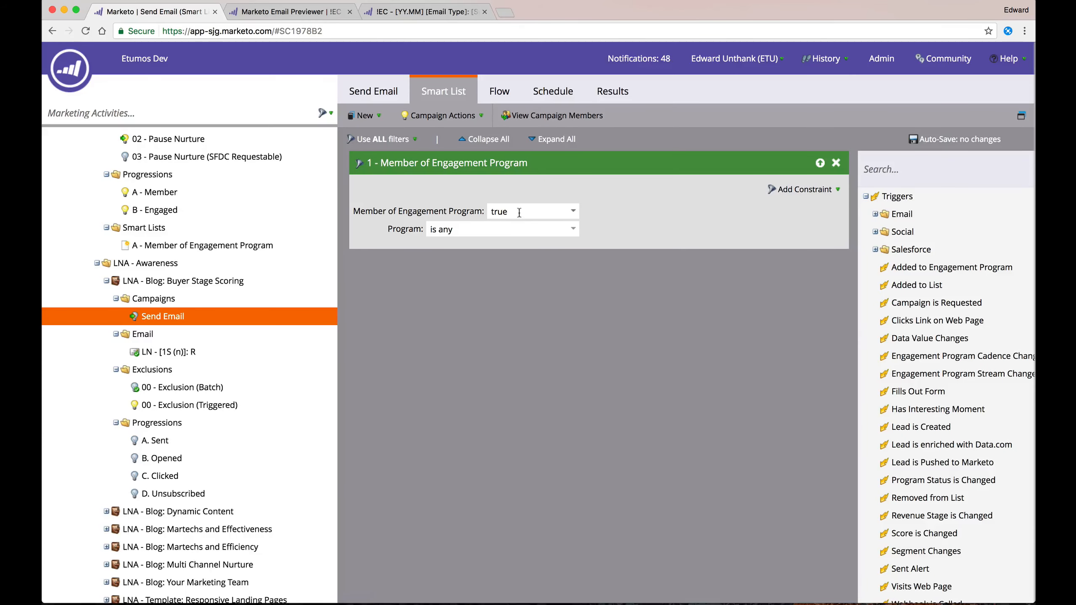
{"action": "left_click", "coordinate": [499, 95]}
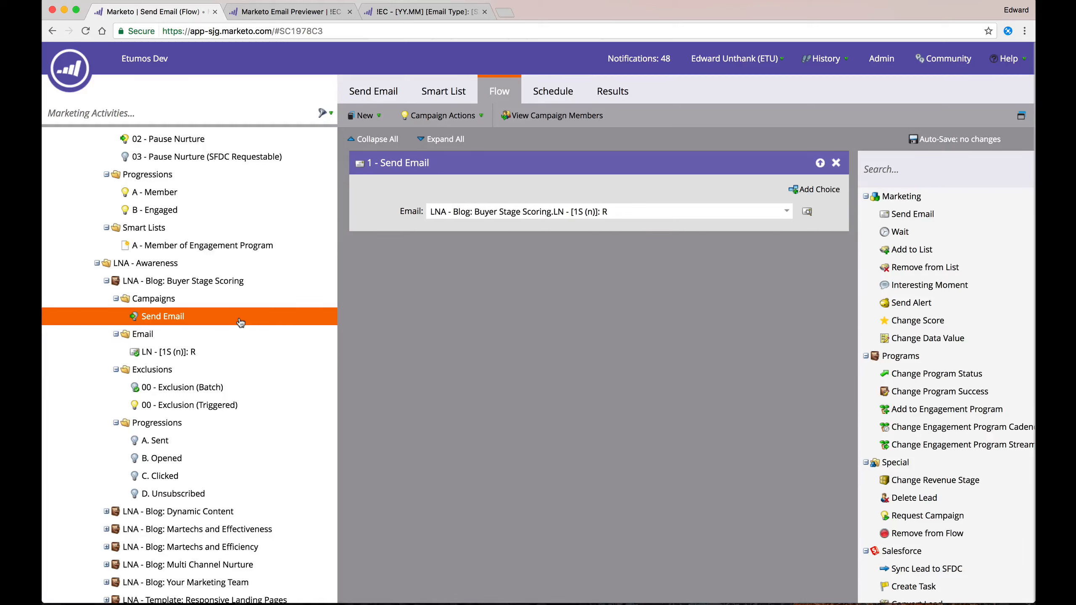
Inspect the Visited Web Page filter in the 00 - Exclusion (Batch) campaign's smart list, checking the end of its URL.
{"action": "left_click", "coordinate": [194, 404]}
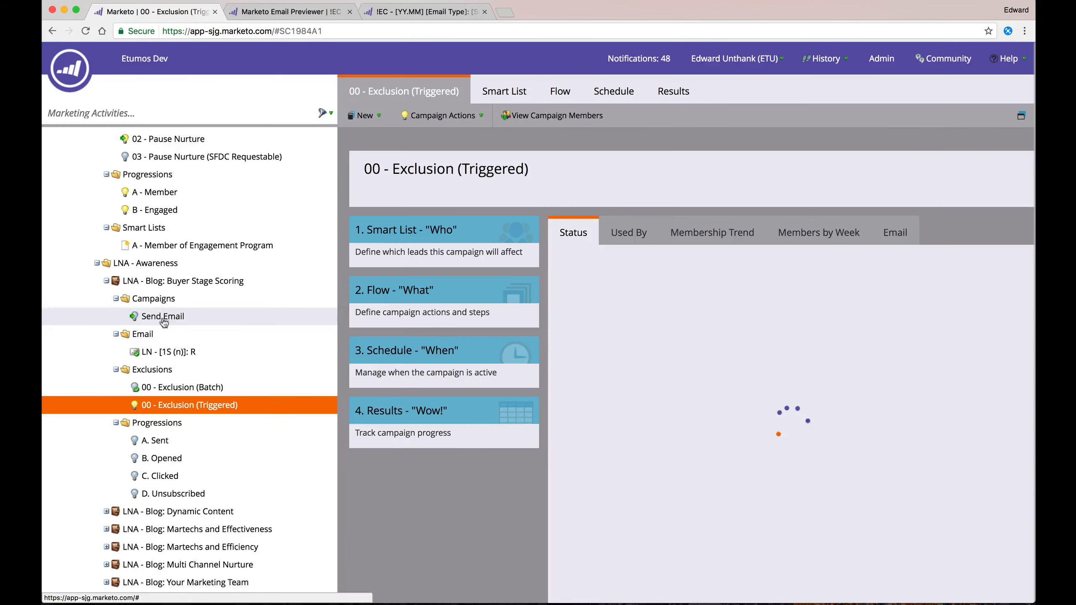
{"action": "left_click", "coordinate": [193, 394]}
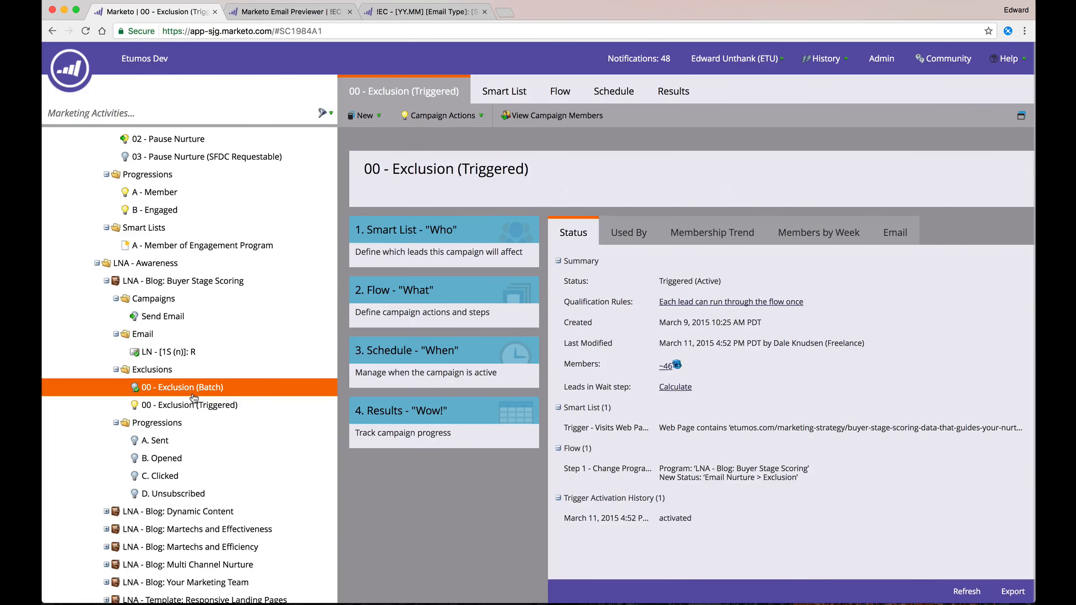
{"action": "left_click", "coordinate": [476, 92]}
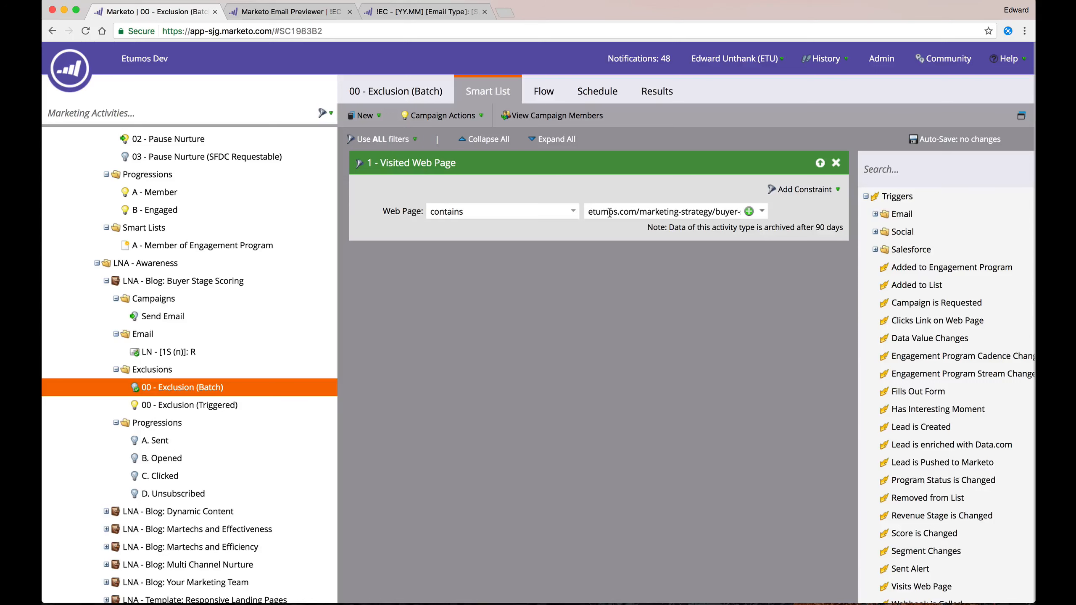
{"action": "left_click", "coordinate": [609, 212]}
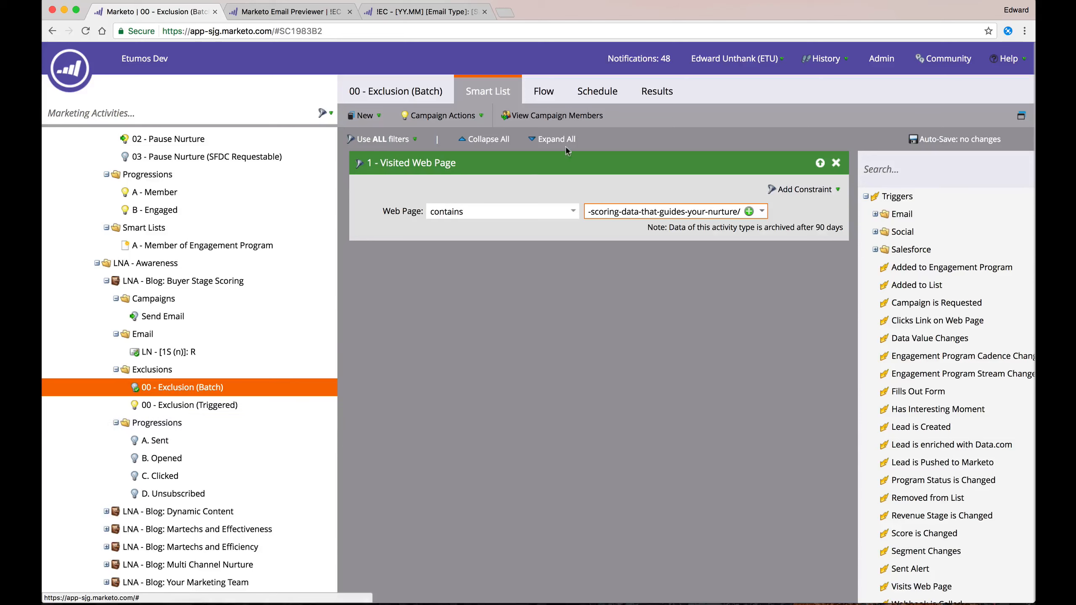
Inspect the Visits Web Page trigger in the 00 - Exclusion (Triggered) campaign's smart list and read through its URL value.
{"action": "left_click", "coordinate": [224, 406]}
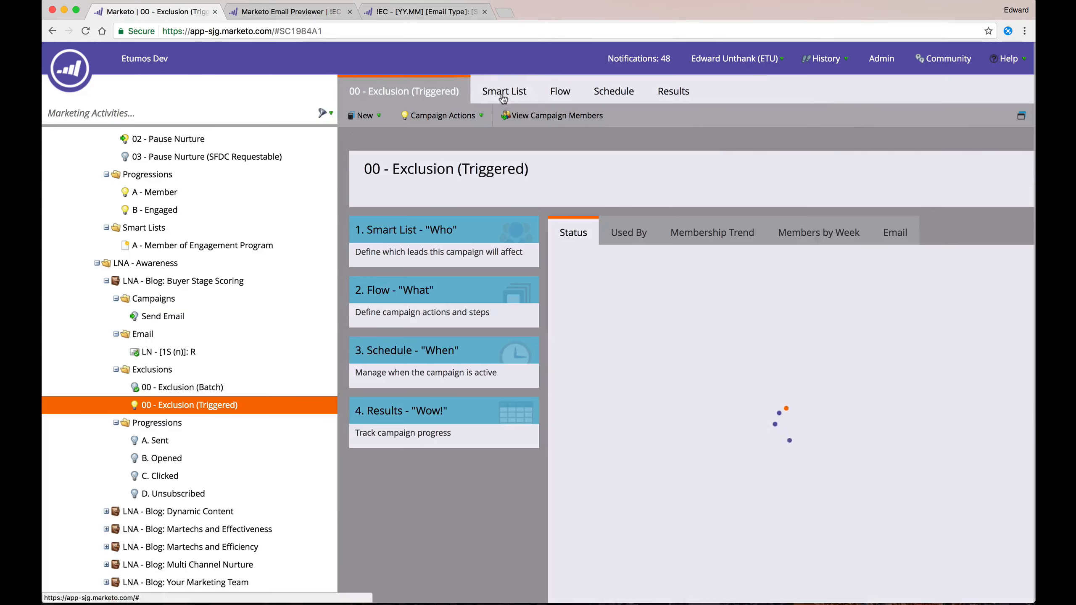
{"action": "left_click", "coordinate": [491, 89]}
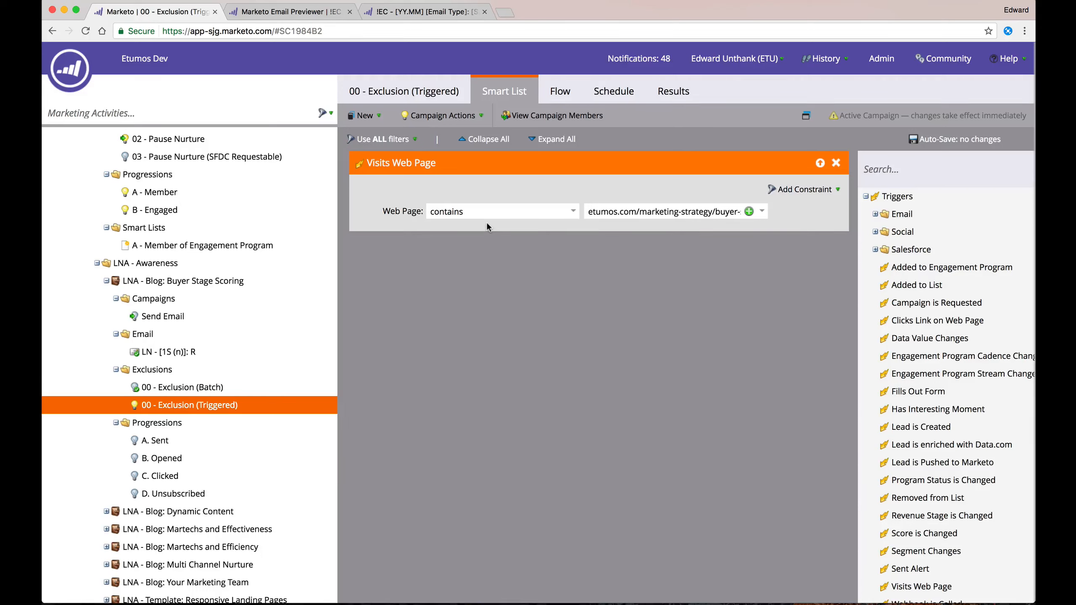
{"action": "left_click_drag", "start_coordinate": [613, 212], "coordinate": [837, 213]}
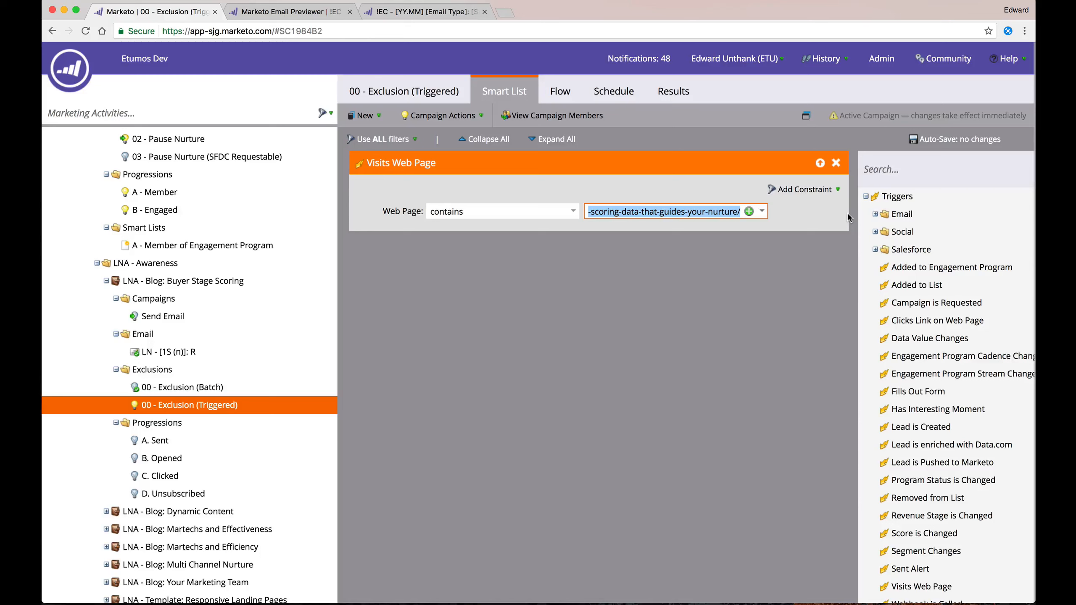
{"action": "double_click", "coordinate": [604, 211]}
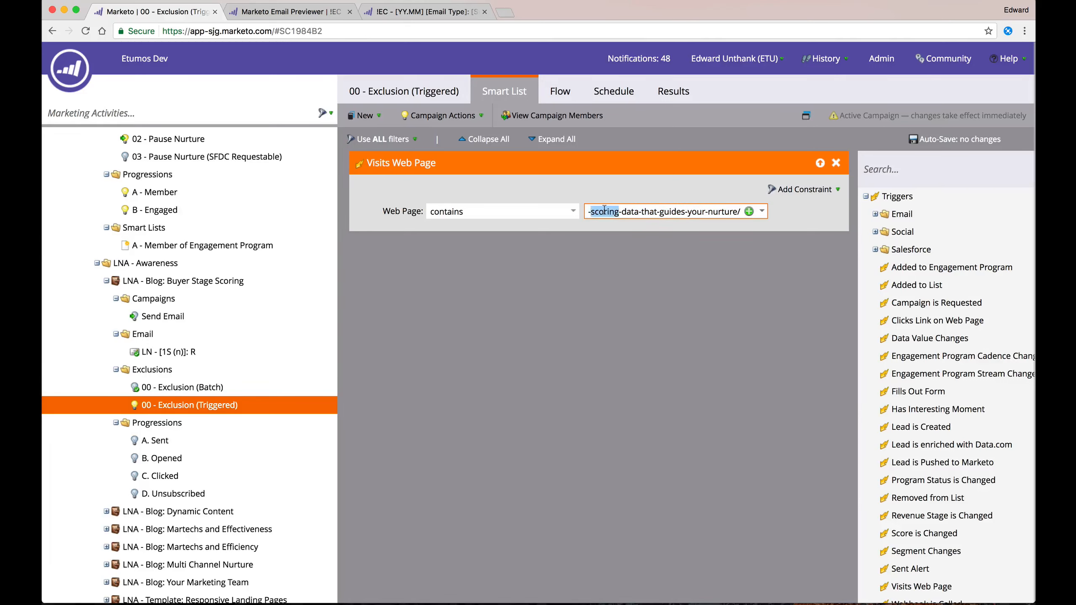
{"action": "left_click", "coordinate": [604, 211]}
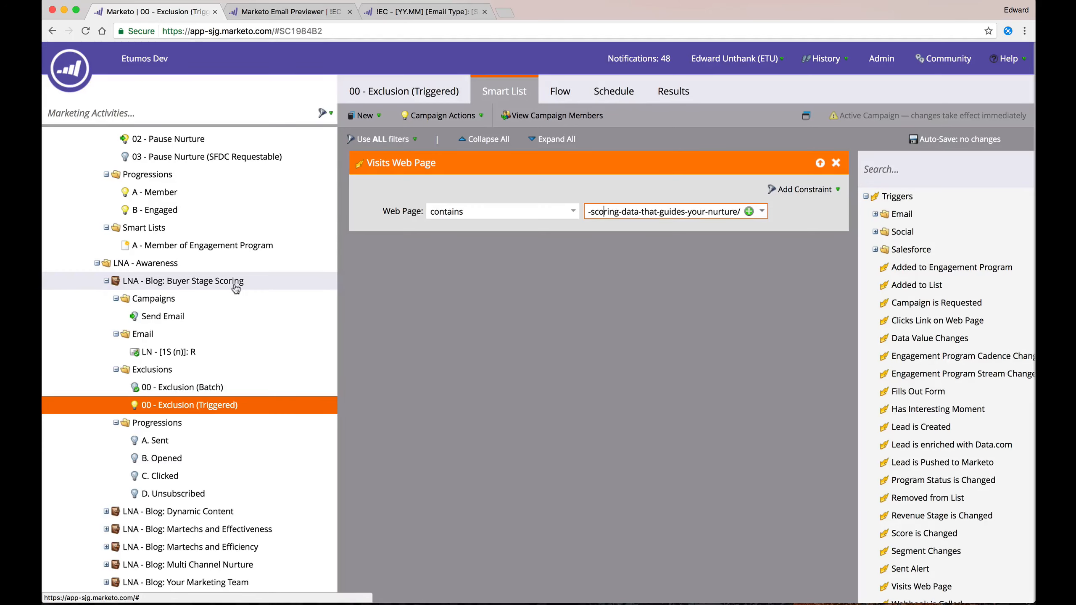
Look over the program's Progressions campaigns, then review the Buyer Stage Scoring summary down to its members by program status.
{"action": "scroll", "coordinate": [235, 289], "scroll_direction": "down", "scroll_amount": 1}
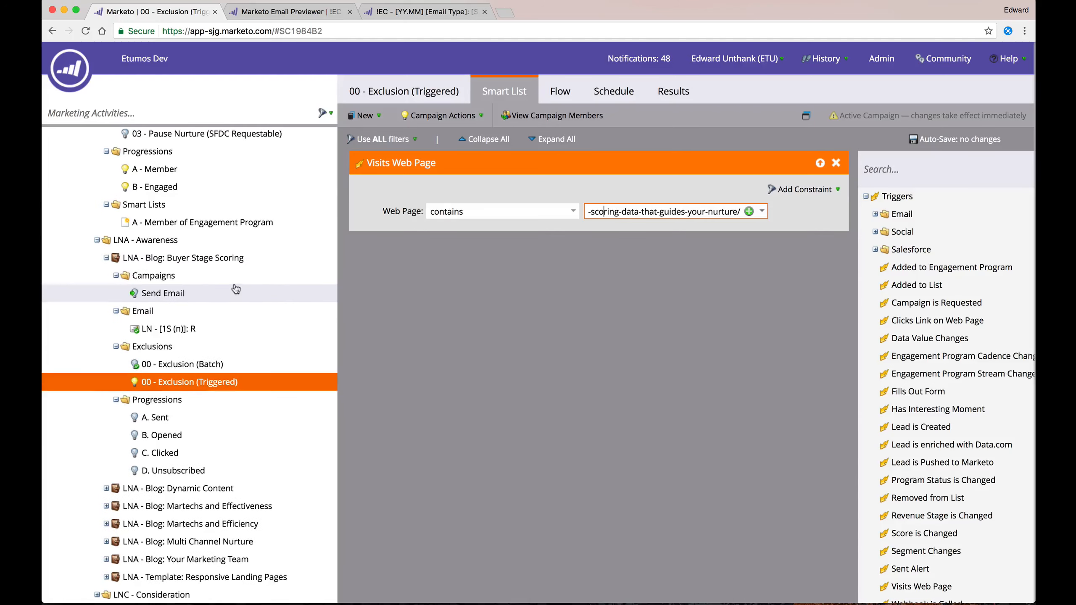
{"action": "scroll", "coordinate": [236, 288], "scroll_direction": "down", "scroll_amount": 1}
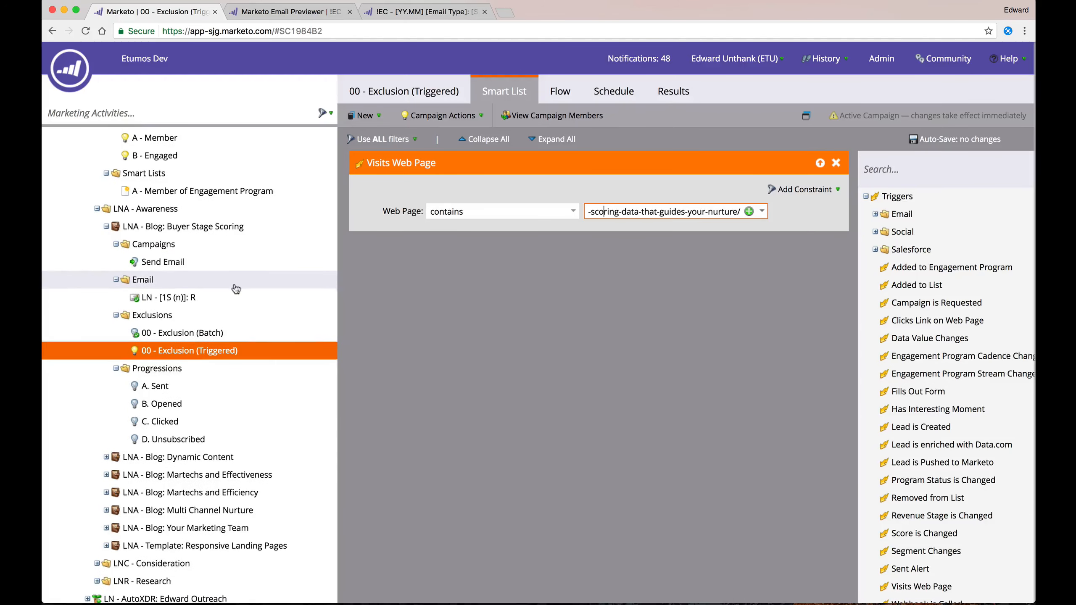
{"action": "scroll", "coordinate": [235, 289], "scroll_direction": "down", "scroll_amount": 2}
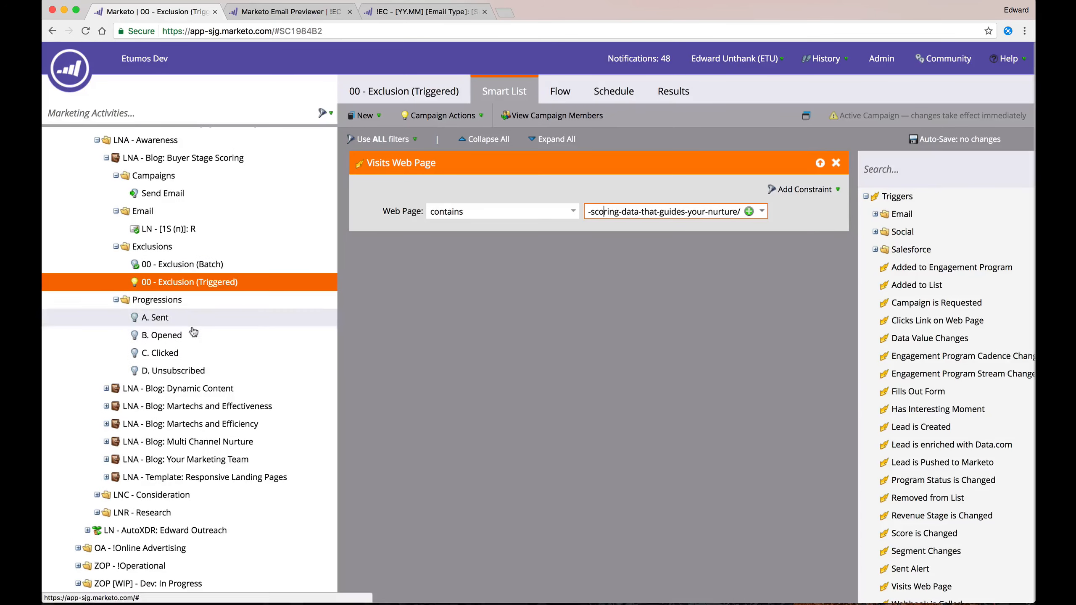
{"action": "left_click", "coordinate": [182, 158]}
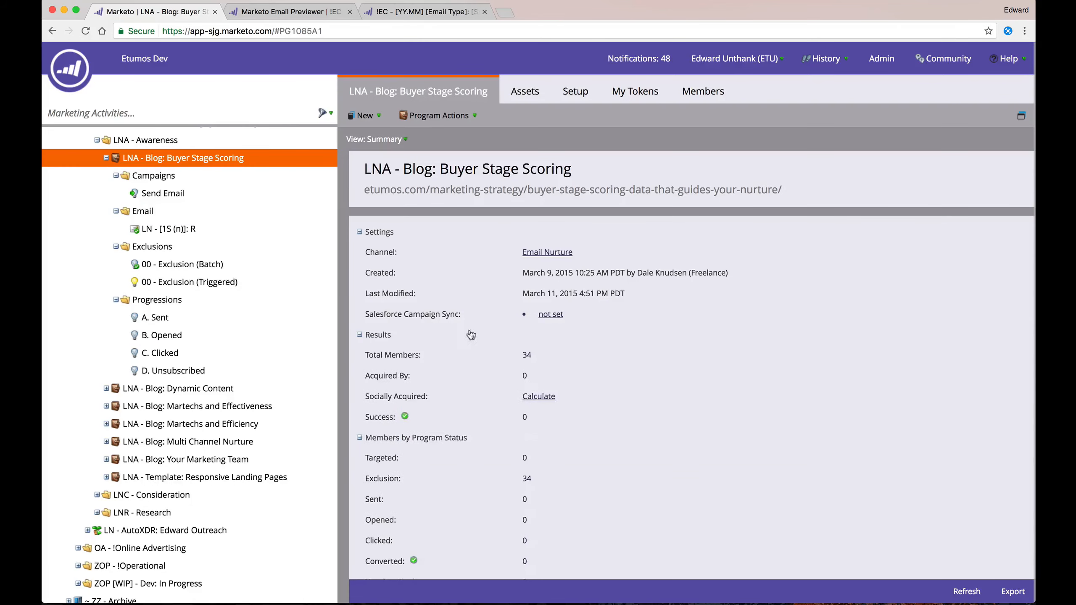
{"action": "scroll", "coordinate": [514, 456], "scroll_direction": "down", "scroll_amount": 1}
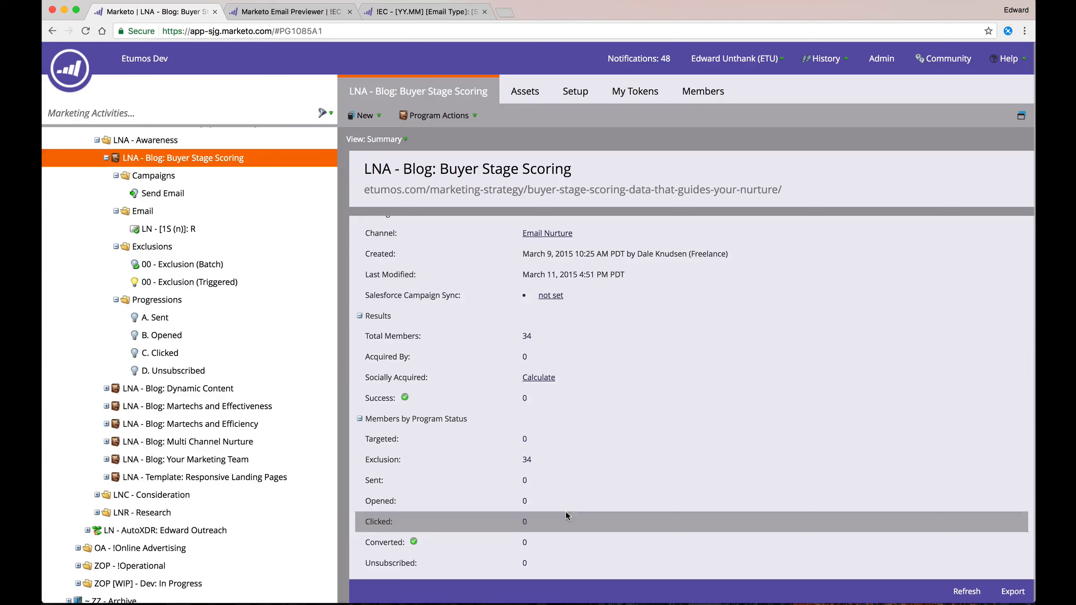
View the campaign options for the program's Salesforce Campaign Sync and close the dialog without saving.
{"action": "left_click", "coordinate": [549, 296]}
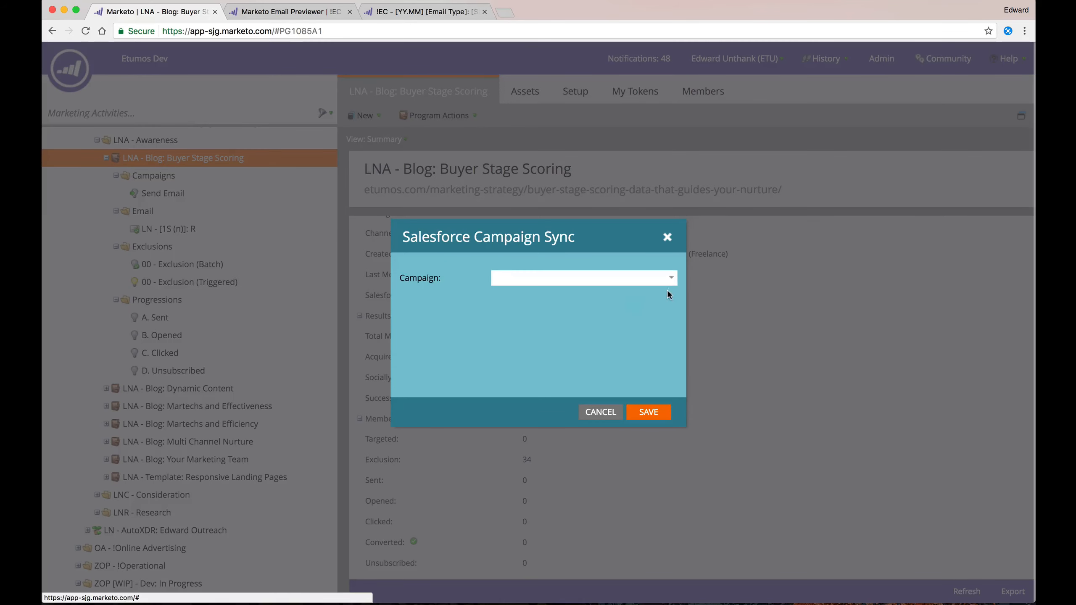
{"action": "left_click", "coordinate": [672, 278]}
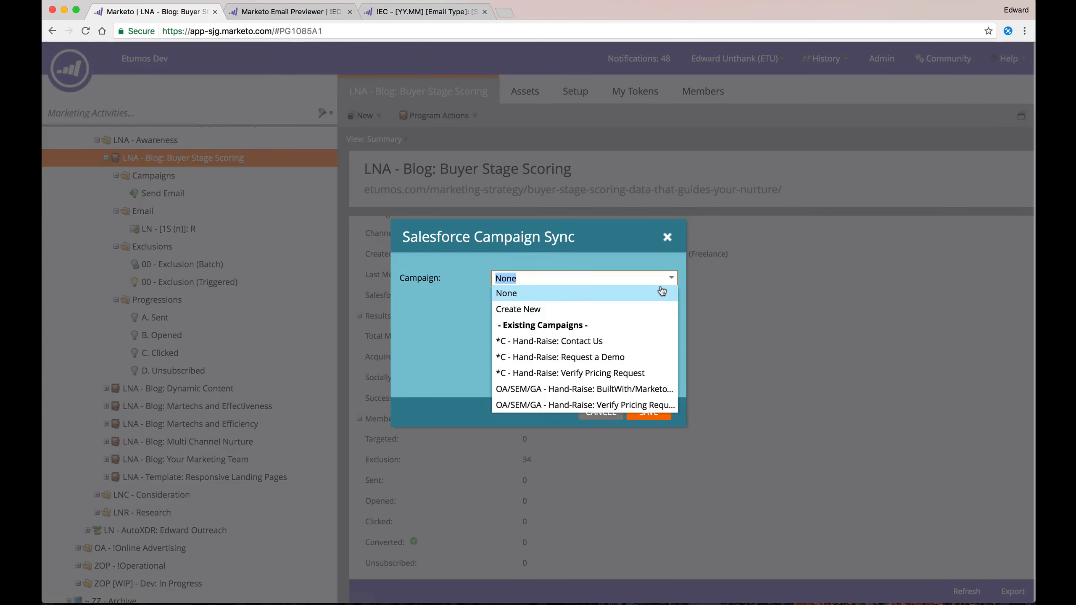
{"action": "left_click", "coordinate": [442, 370]}
{"action": "left_click", "coordinate": [600, 412]}
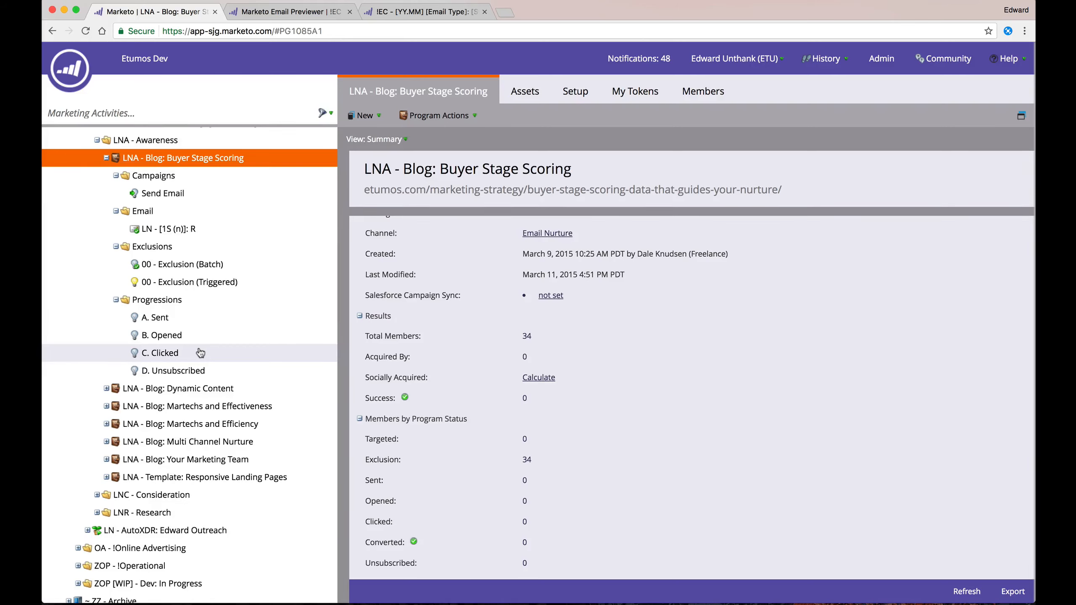
Check the email campaign's rendered preview, then return to the Buyer Stage Scoring program and show its tokens.
{"action": "left_click", "coordinate": [291, 11]}
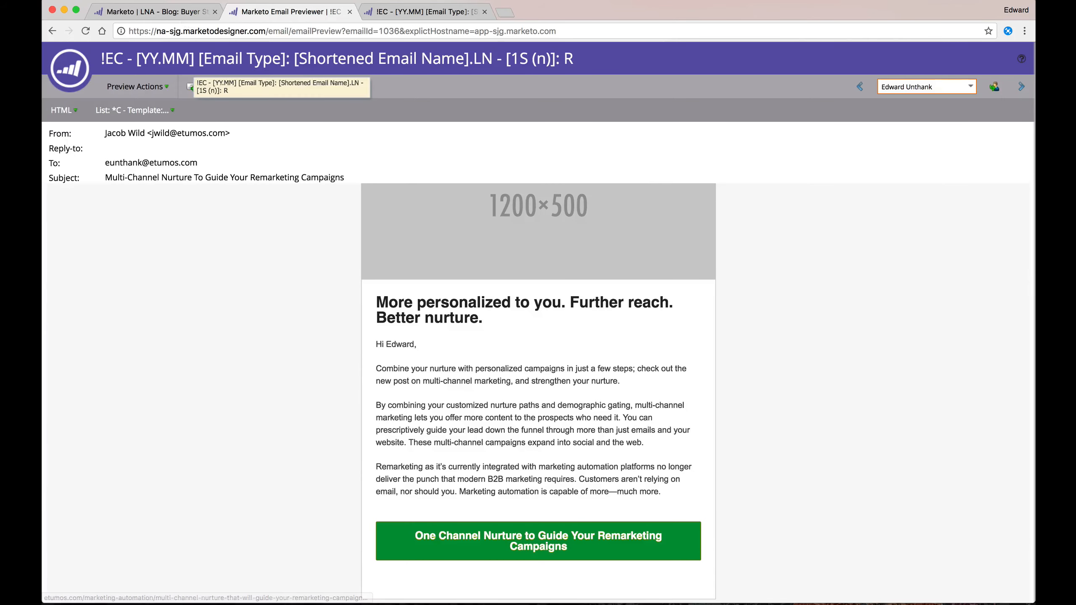
{"action": "left_click", "coordinate": [153, 11]}
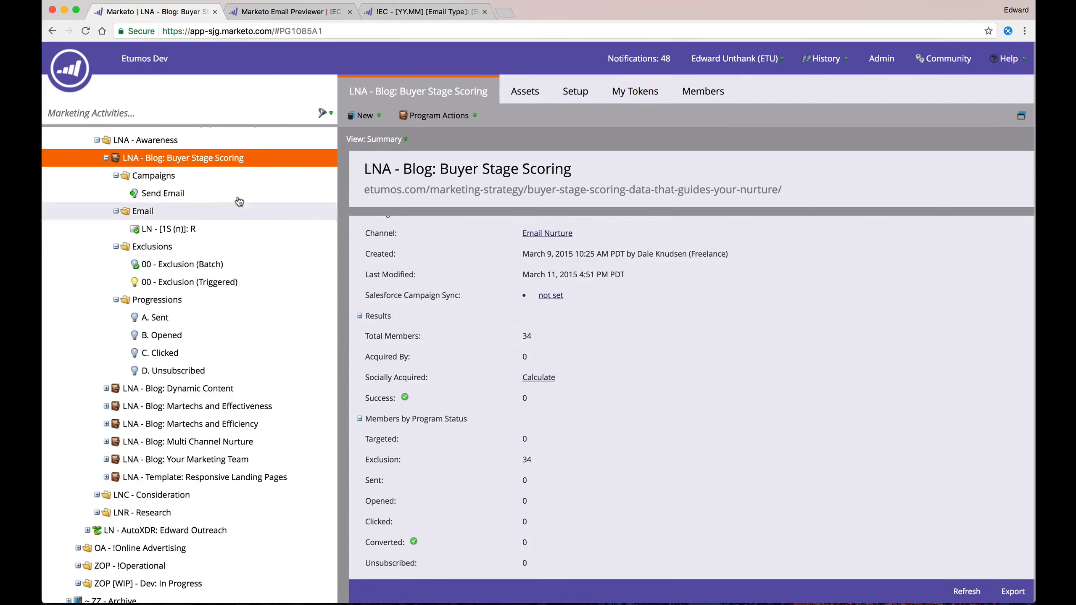
{"action": "right_click", "coordinate": [160, 162]}
{"action": "left_click", "coordinate": [345, 279]}
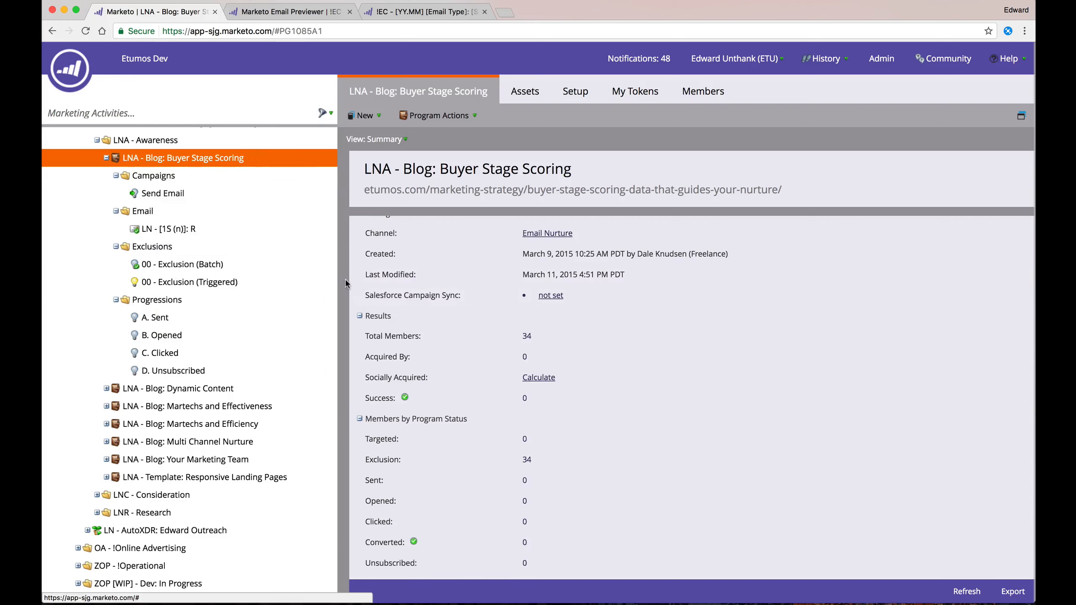
{"action": "left_click", "coordinate": [634, 91]}
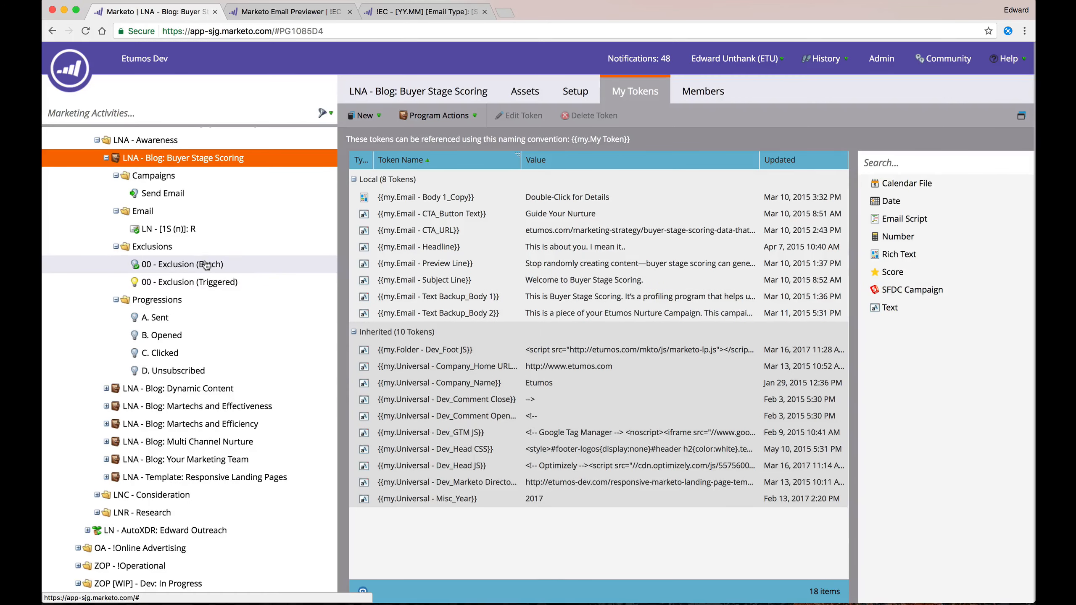
Open the LN - MAL: Discovery Track engagement program and show the content of its streams.
{"action": "scroll", "coordinate": [186, 221], "scroll_direction": "up", "scroll_amount": 6}
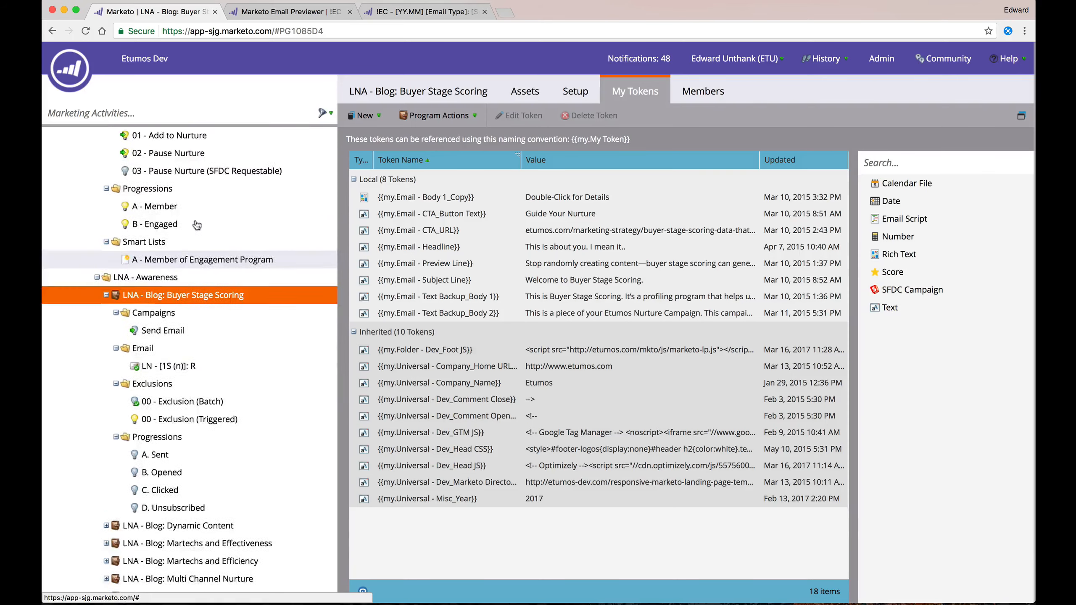
{"action": "left_click", "coordinate": [165, 206]}
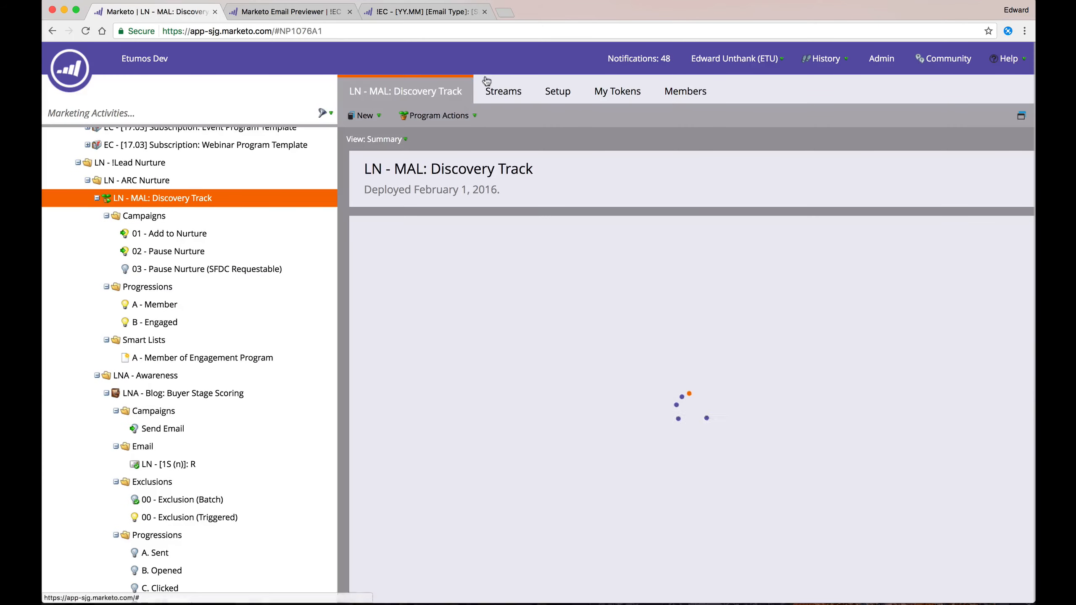
{"action": "left_click", "coordinate": [492, 89]}
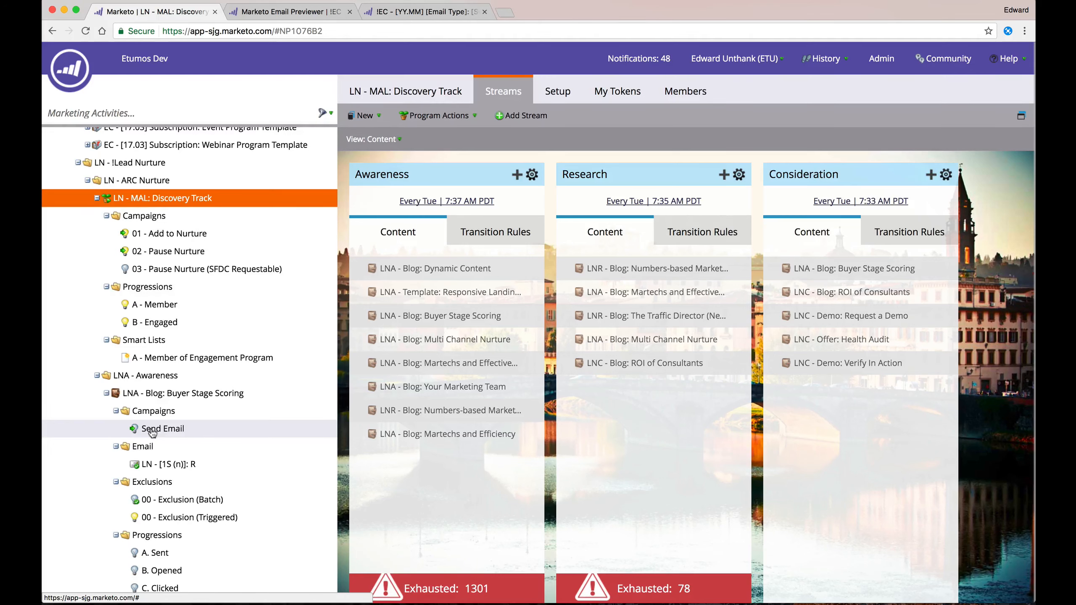
Try adding Buyer Stage Scoring's Send Email campaign to the Research stream, and remove the entry from that stream again.
{"action": "scroll", "coordinate": [152, 433], "scroll_direction": "down", "scroll_amount": 3}
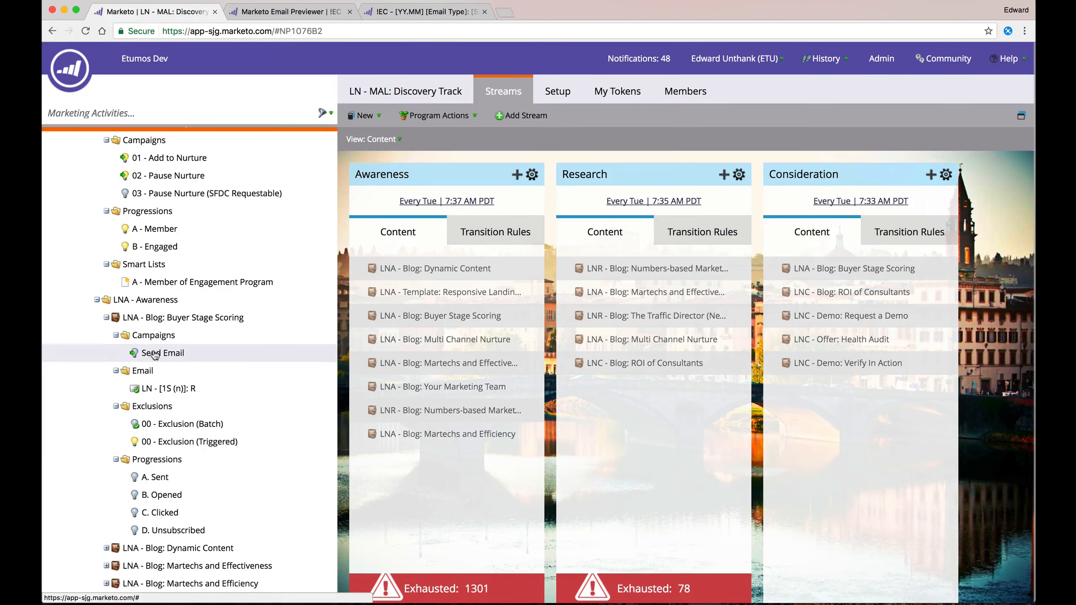
{"action": "left_click_drag", "start_coordinate": [155, 356], "coordinate": [661, 413]}
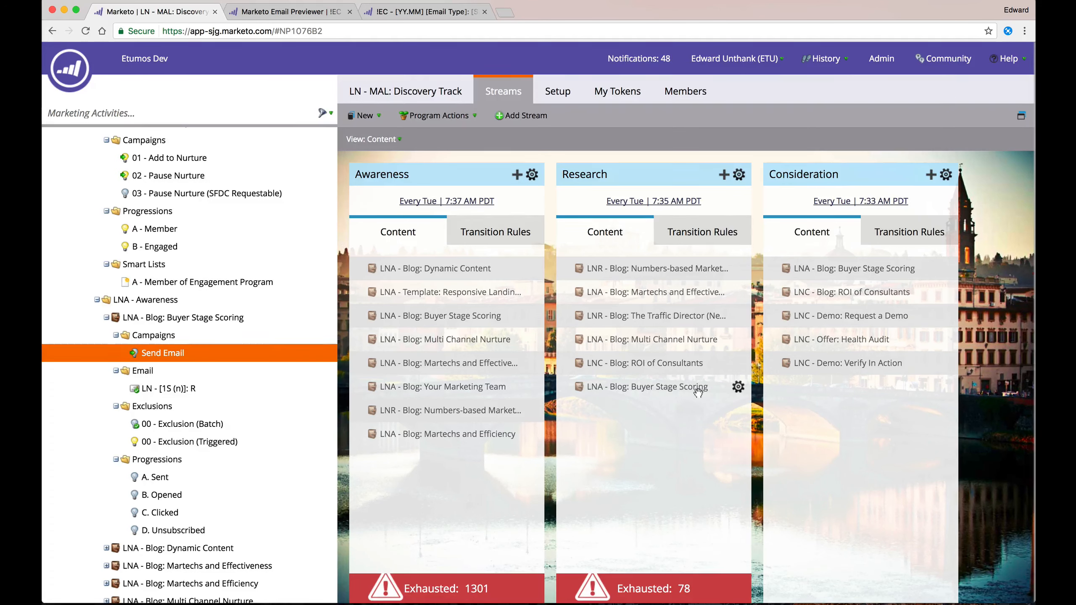
{"action": "left_click", "coordinate": [738, 386]}
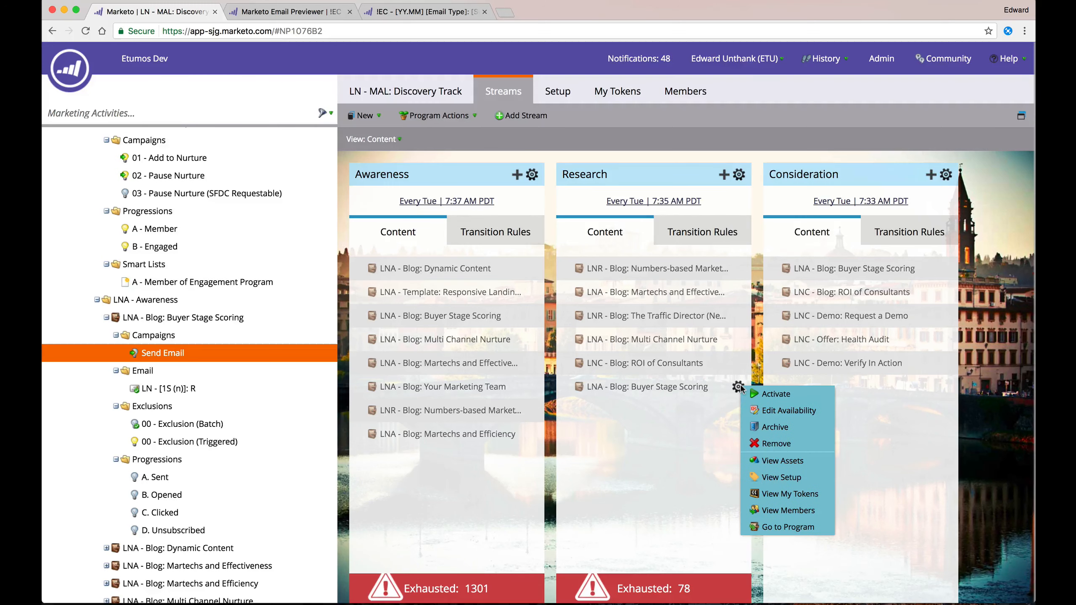
{"action": "left_click", "coordinate": [794, 448]}
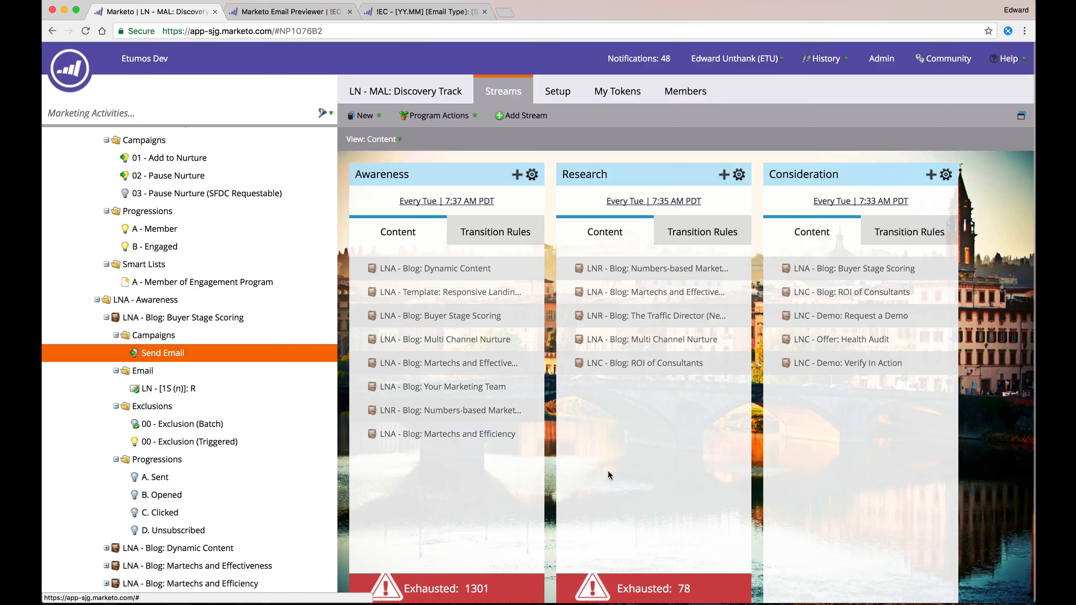
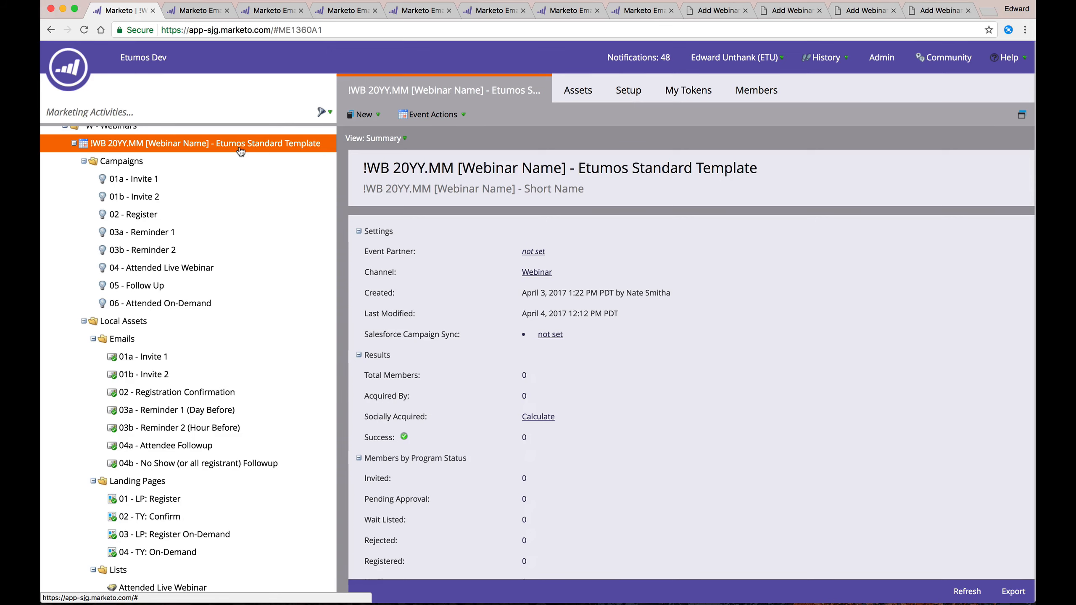
Look over the Etumos Standard Template webinar program's campaigns, emails, landing pages, lists, reports and smart lists.
{"action": "scroll", "coordinate": [241, 152], "scroll_direction": "down", "scroll_amount": 4}
{"action": "scroll", "coordinate": [241, 151], "scroll_direction": "up", "scroll_amount": 4}
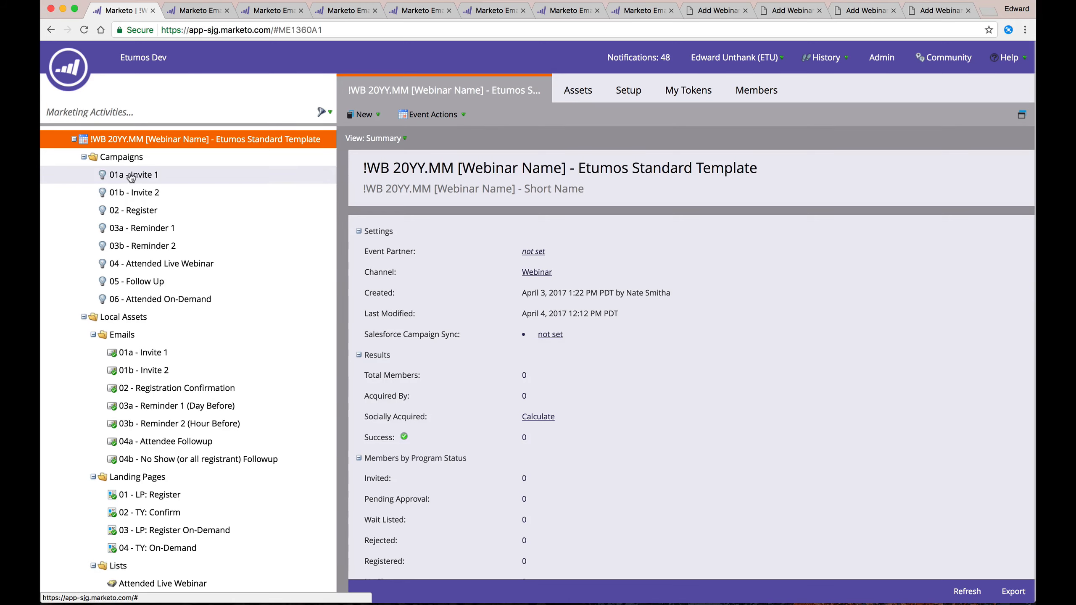
{"action": "scroll", "coordinate": [143, 302], "scroll_direction": "down", "scroll_amount": 3}
{"action": "scroll", "coordinate": [143, 302], "scroll_direction": "down", "scroll_amount": 1}
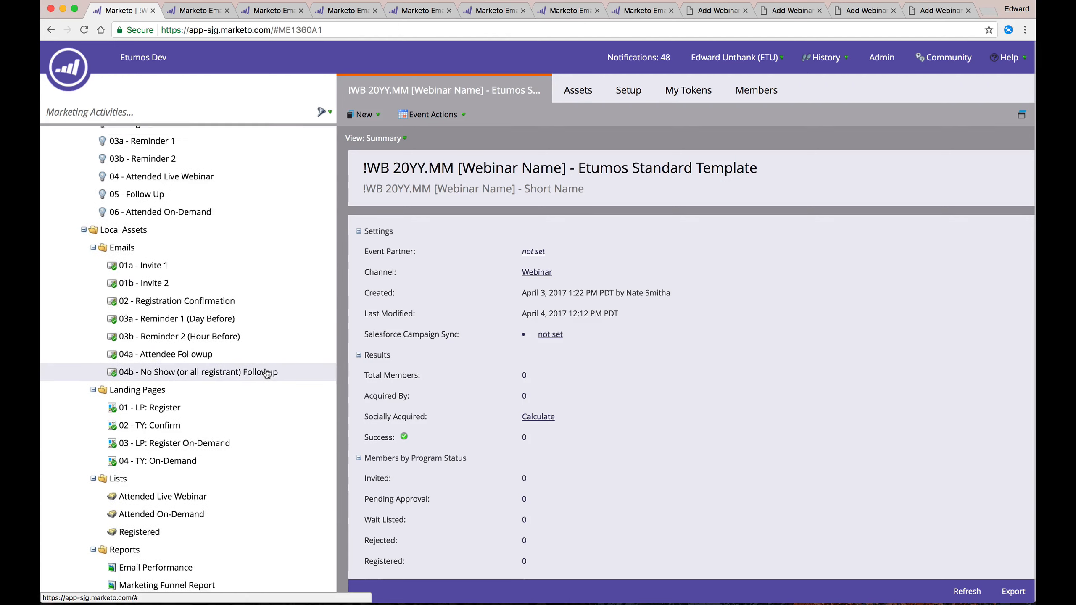
{"action": "scroll", "coordinate": [267, 373], "scroll_direction": "down", "scroll_amount": 2}
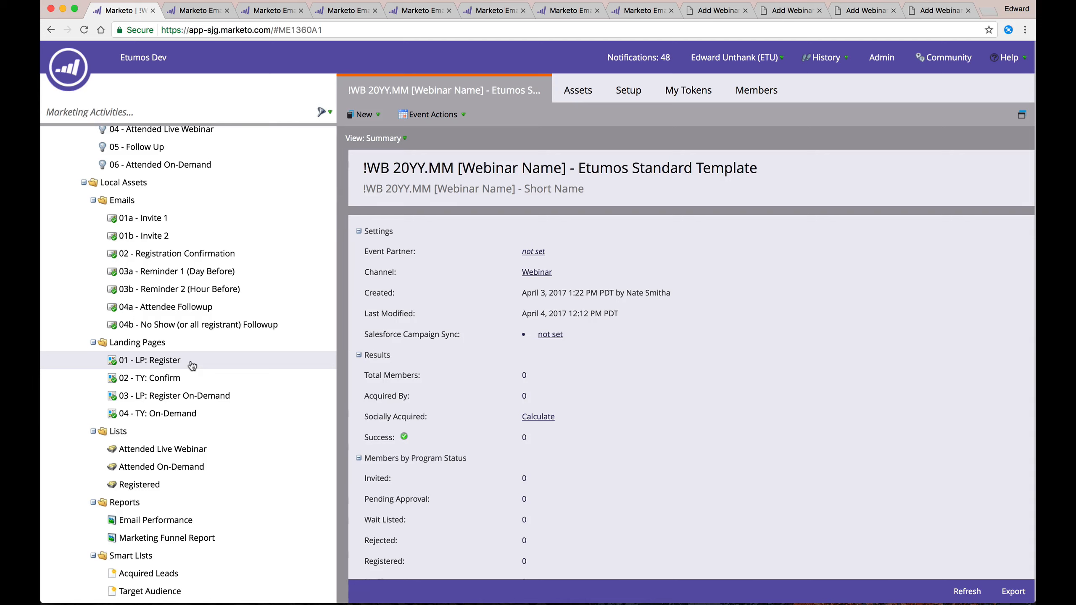
{"action": "scroll", "coordinate": [192, 365], "scroll_direction": "down", "scroll_amount": 1}
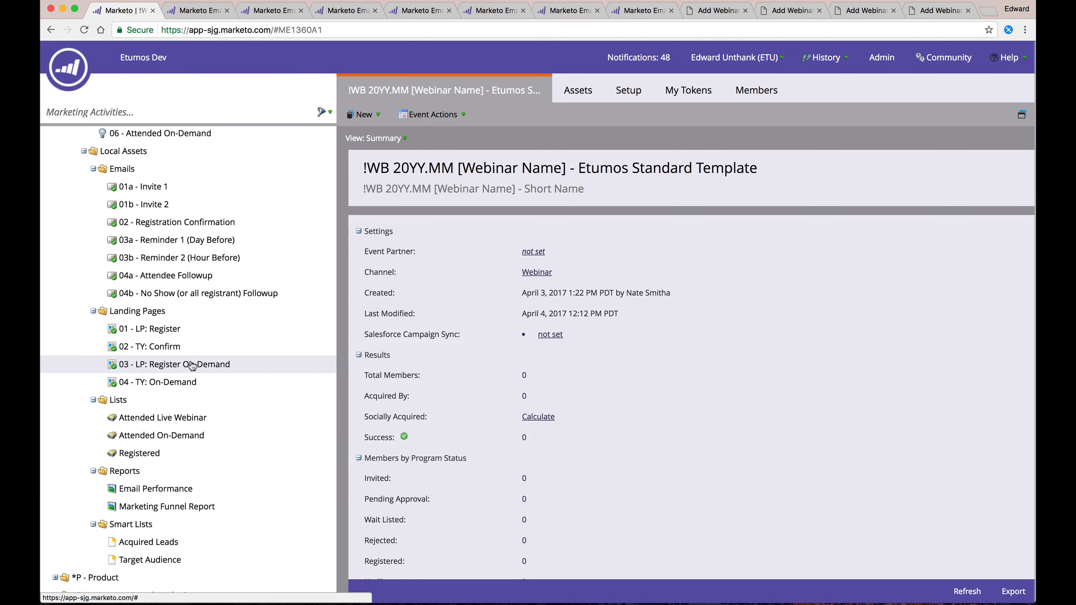
{"action": "scroll", "coordinate": [193, 365], "scroll_direction": "up", "scroll_amount": 1}
{"action": "scroll", "coordinate": [193, 365], "scroll_direction": "up", "scroll_amount": 5}
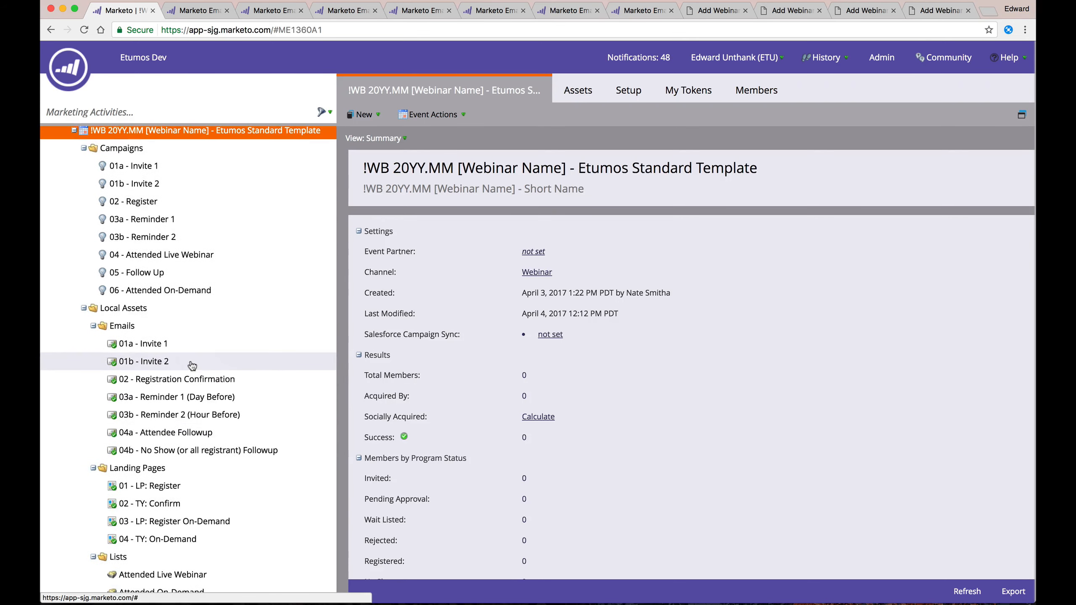
Show the webinar template's tokens, narrow the program tree to give the list more room, and skim the local tokens.
{"action": "left_click", "coordinate": [671, 91]}
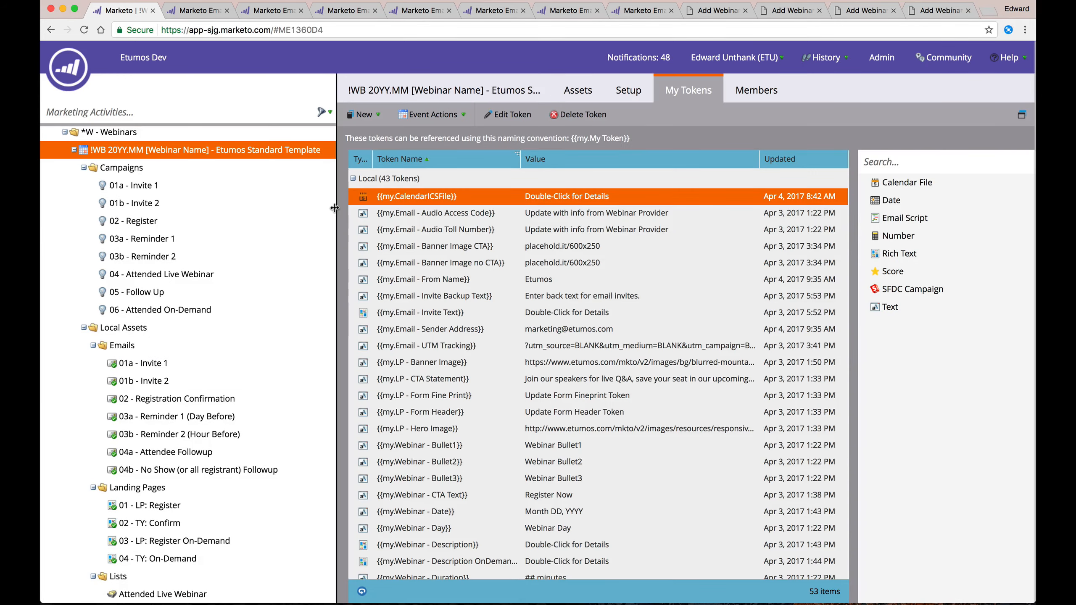
{"action": "left_click_drag", "start_coordinate": [335, 208], "coordinate": [245, 209]}
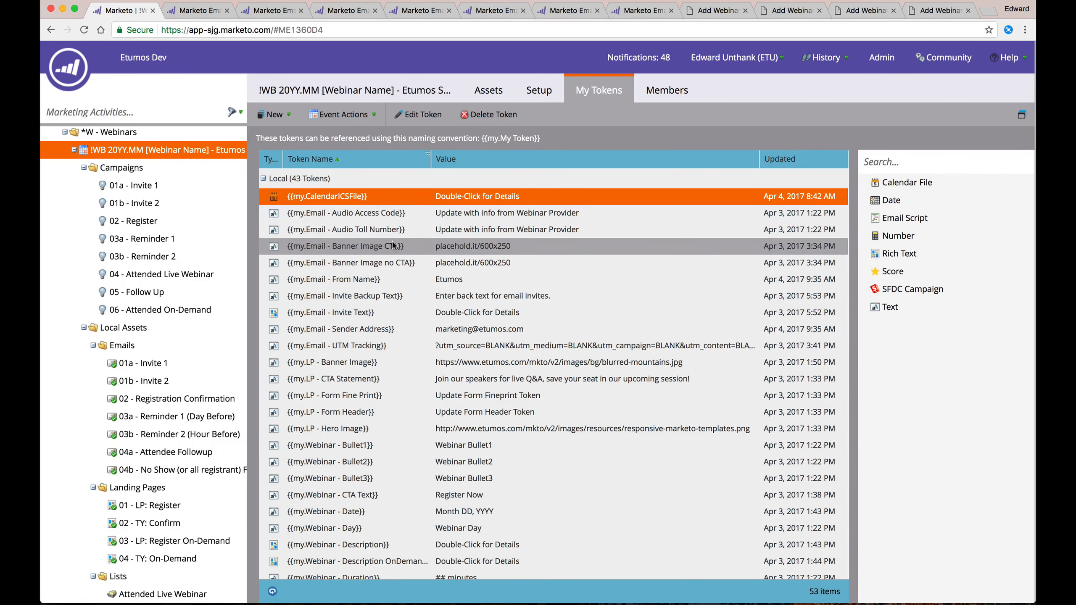
{"action": "scroll", "coordinate": [633, 208], "scroll_direction": "down", "scroll_amount": 1}
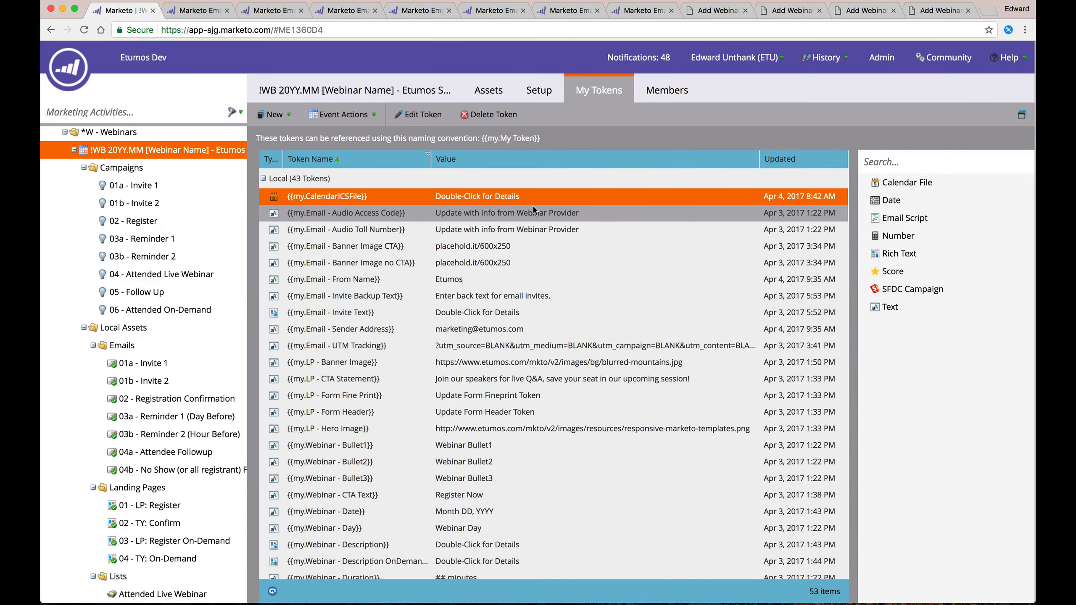
{"action": "scroll", "coordinate": [533, 209], "scroll_direction": "down", "scroll_amount": 10}
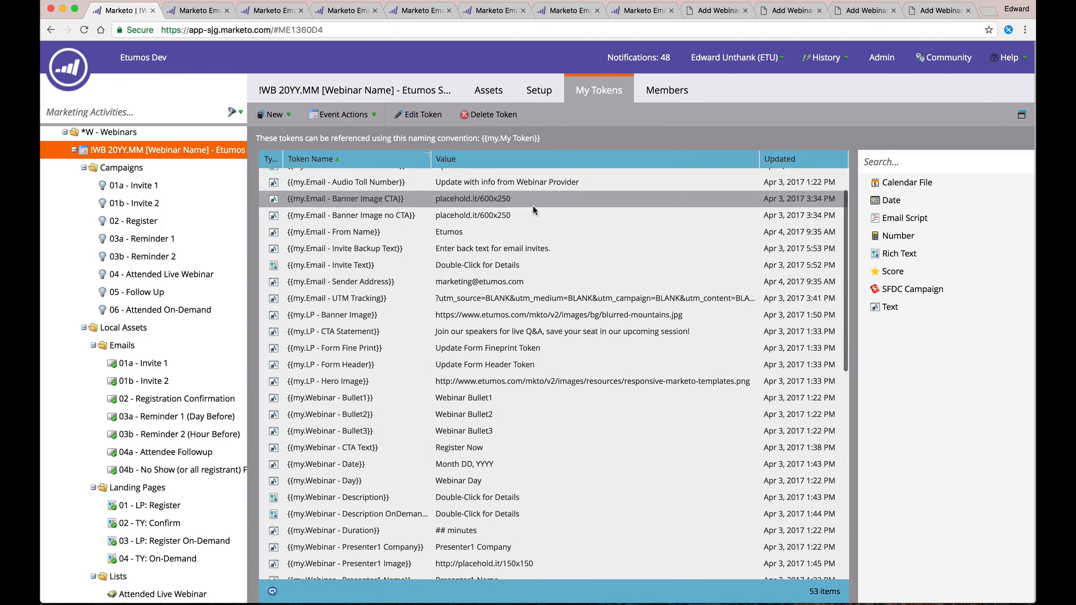
{"action": "scroll", "coordinate": [533, 205], "scroll_direction": "down", "scroll_amount": 6}
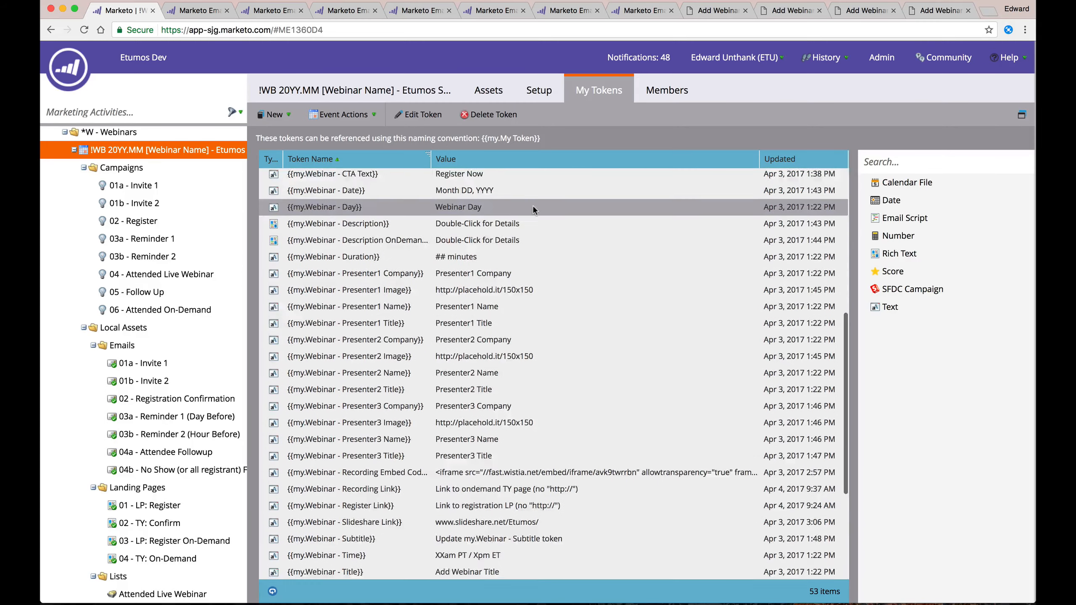
{"action": "scroll", "coordinate": [533, 207], "scroll_direction": "up", "scroll_amount": 5}
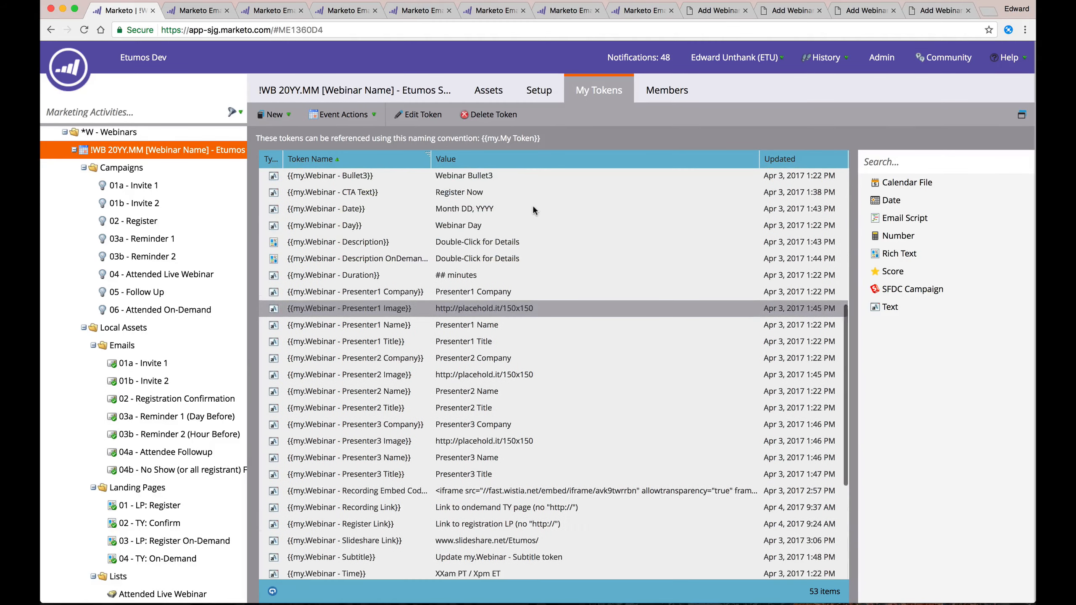
{"action": "scroll", "coordinate": [533, 206], "scroll_direction": "up", "scroll_amount": 10}
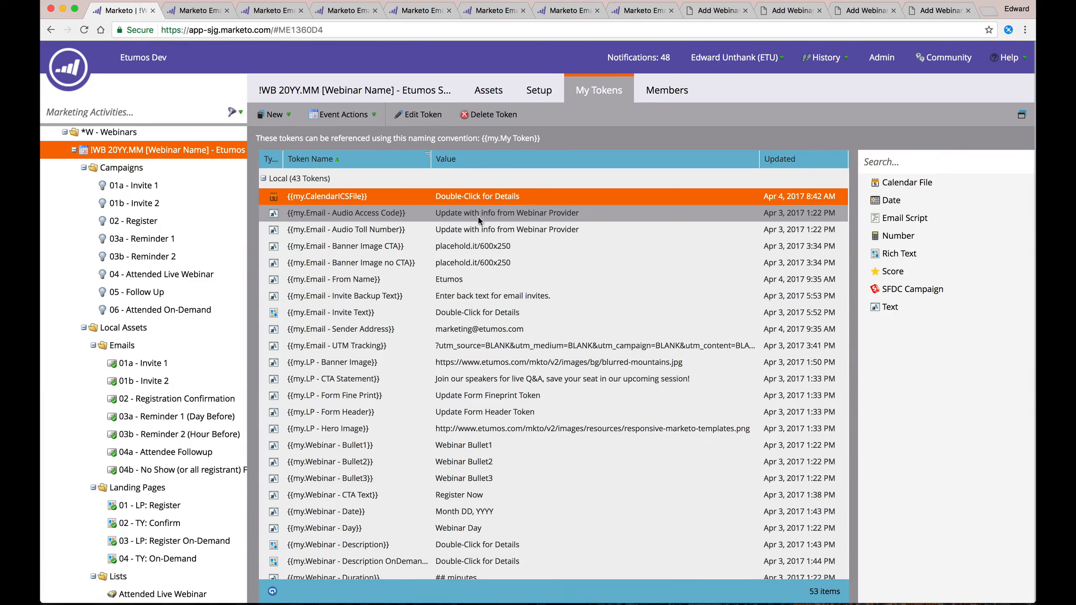
Compare the names and values of the Email - Audio Access Code and LP - Hero Image tokens.
{"action": "left_click", "coordinate": [345, 429]}
{"action": "left_click", "coordinate": [338, 214]}
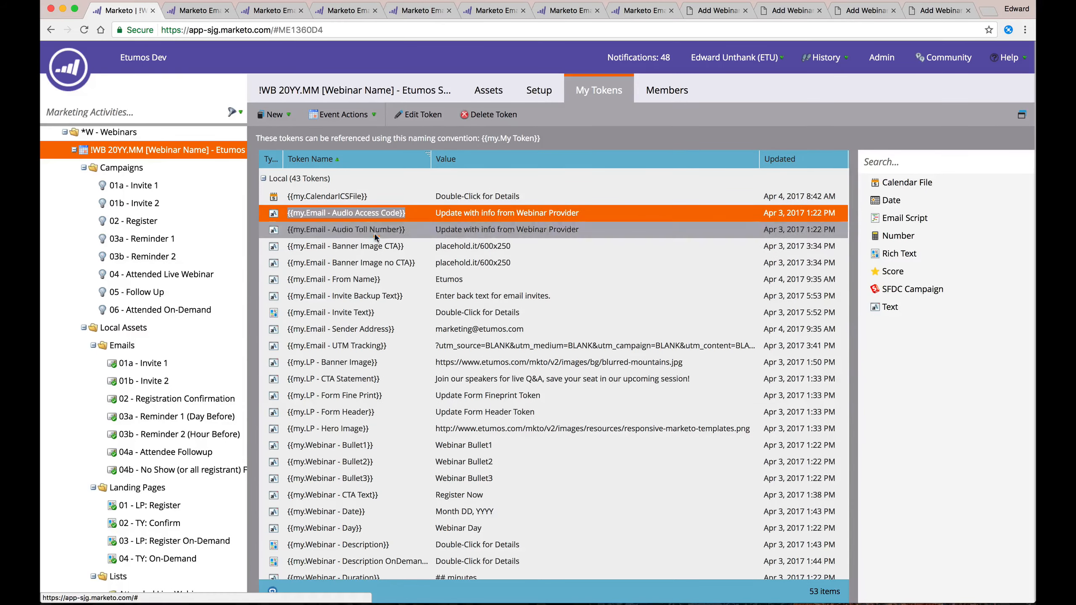
{"action": "left_click", "coordinate": [432, 430]}
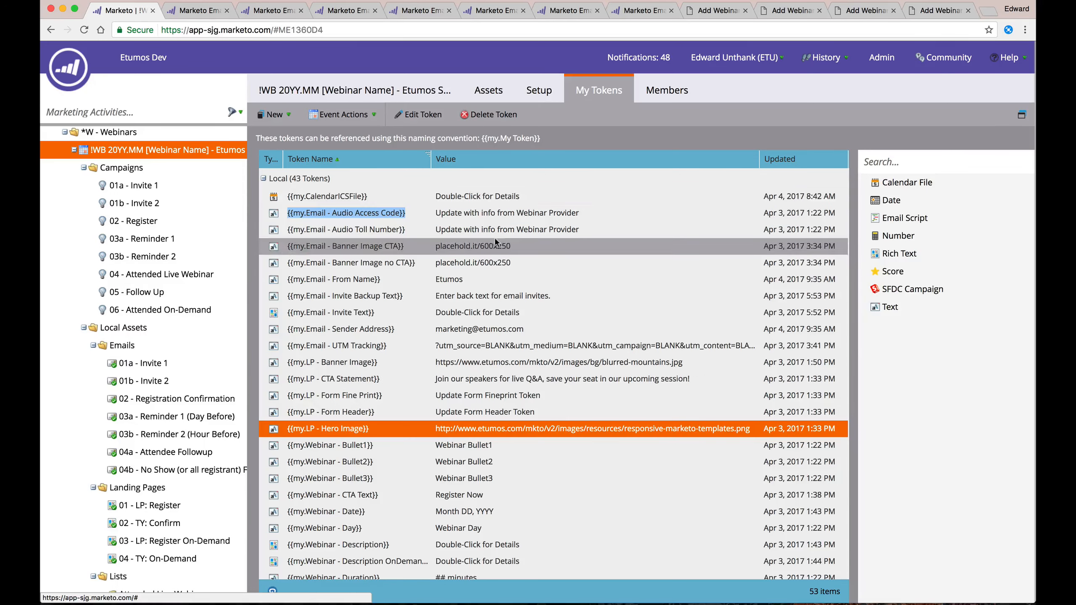
{"action": "left_click", "coordinate": [481, 214]}
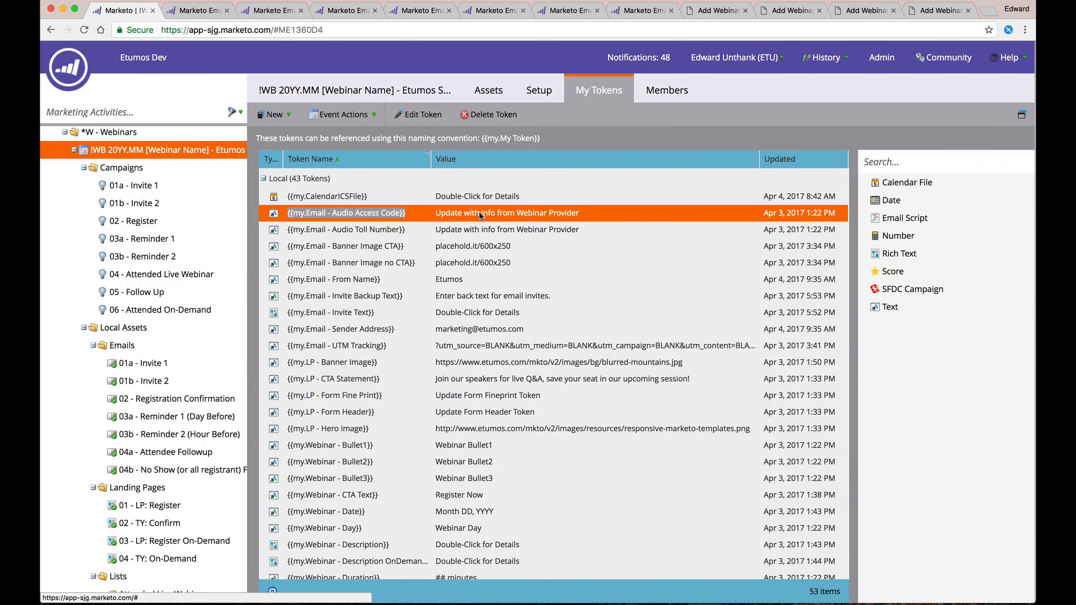
{"action": "left_click", "coordinate": [498, 427]}
{"action": "left_click", "coordinate": [456, 214]}
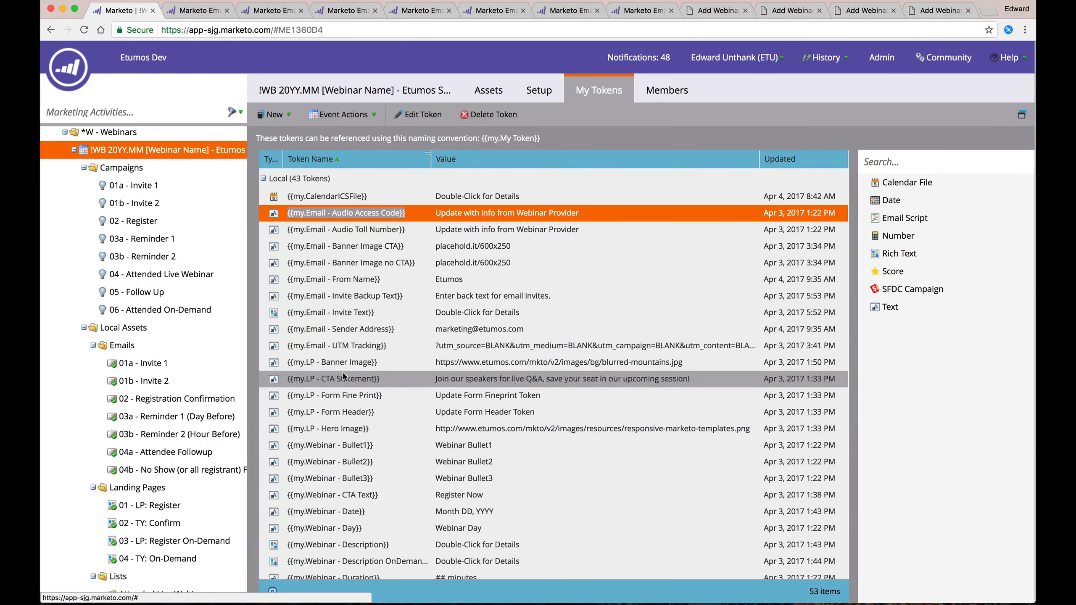
Review the Webinar tokens, from the bullets and date through the presenter details to the recording and register links.
{"action": "scroll", "coordinate": [380, 345], "scroll_direction": "down", "scroll_amount": 5}
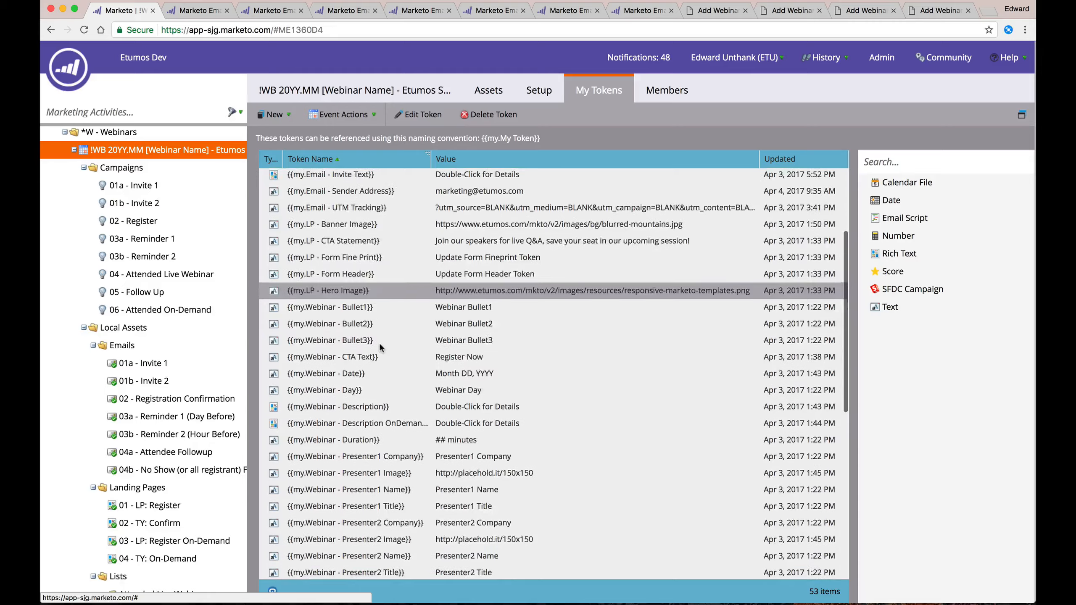
{"action": "scroll", "coordinate": [380, 347], "scroll_direction": "down", "scroll_amount": 2}
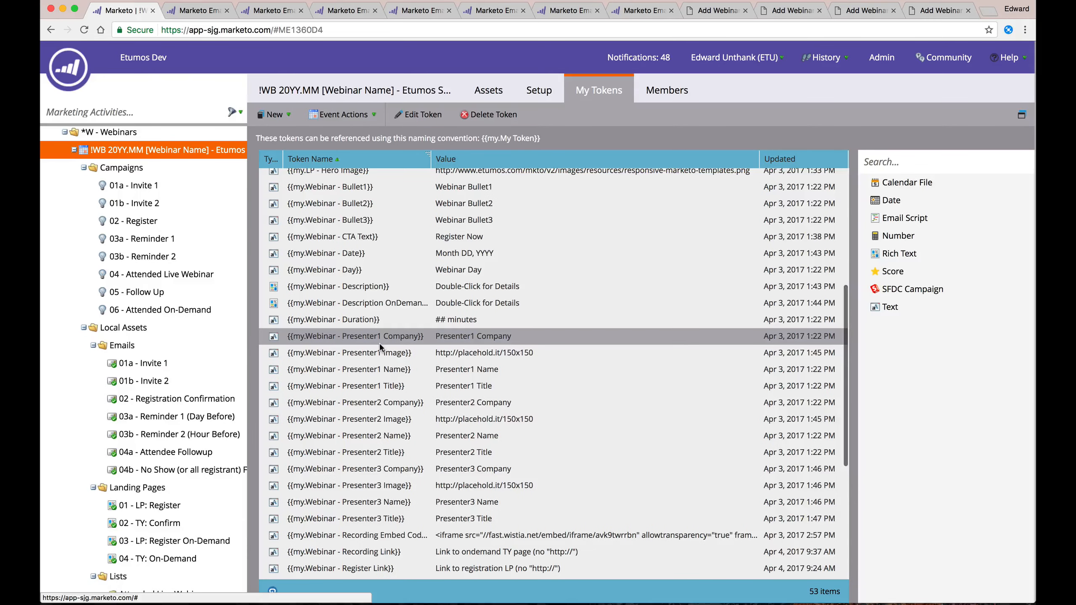
{"action": "scroll", "coordinate": [379, 344], "scroll_direction": "down", "scroll_amount": 1}
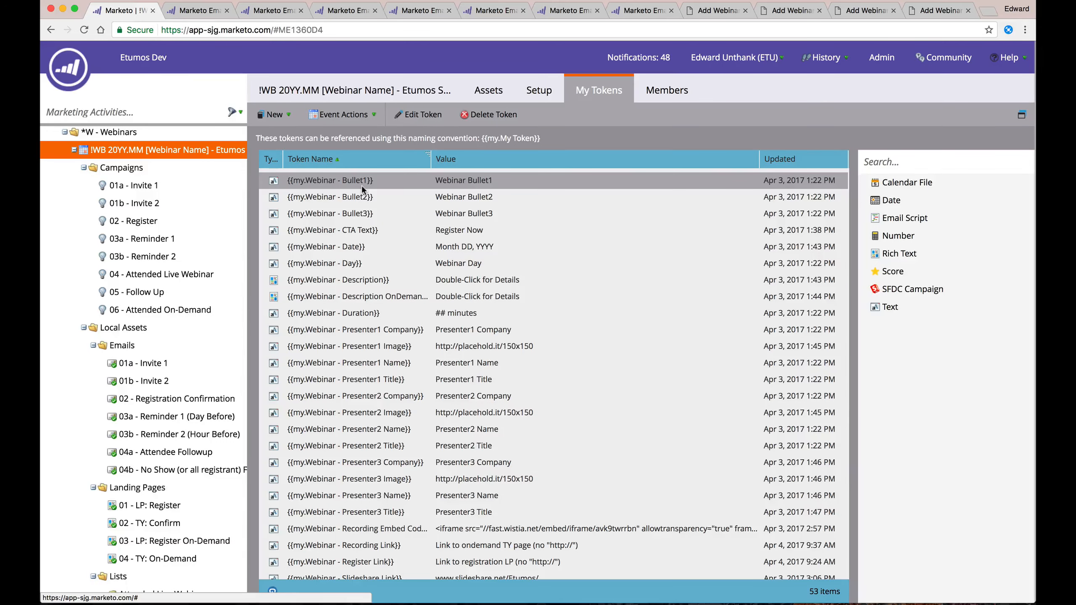
{"action": "scroll", "coordinate": [361, 185], "scroll_direction": "up", "scroll_amount": 1}
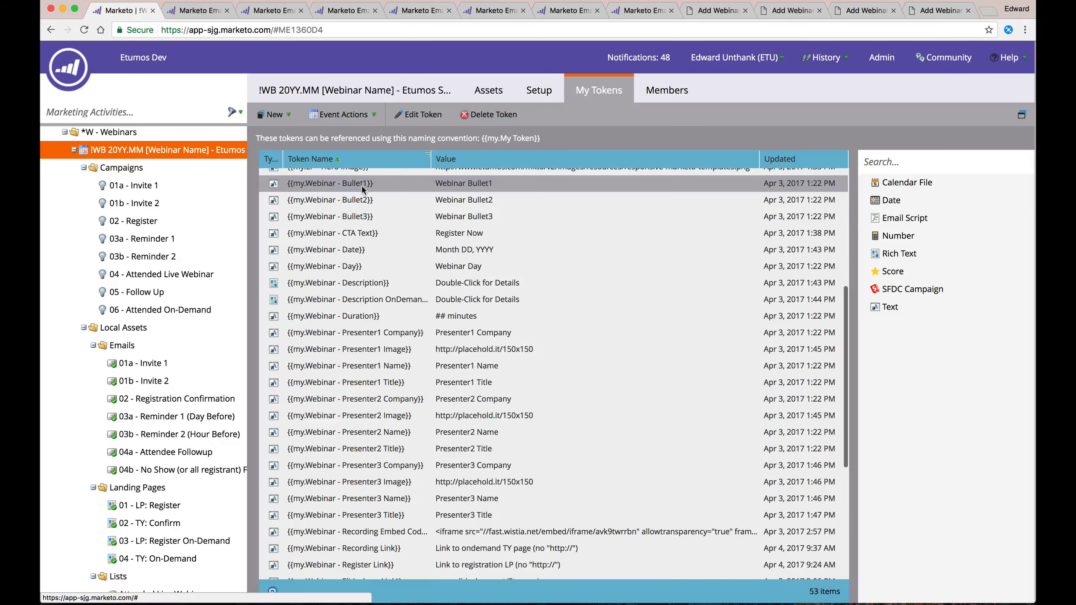
{"action": "scroll", "coordinate": [361, 185], "scroll_direction": "down", "scroll_amount": 1}
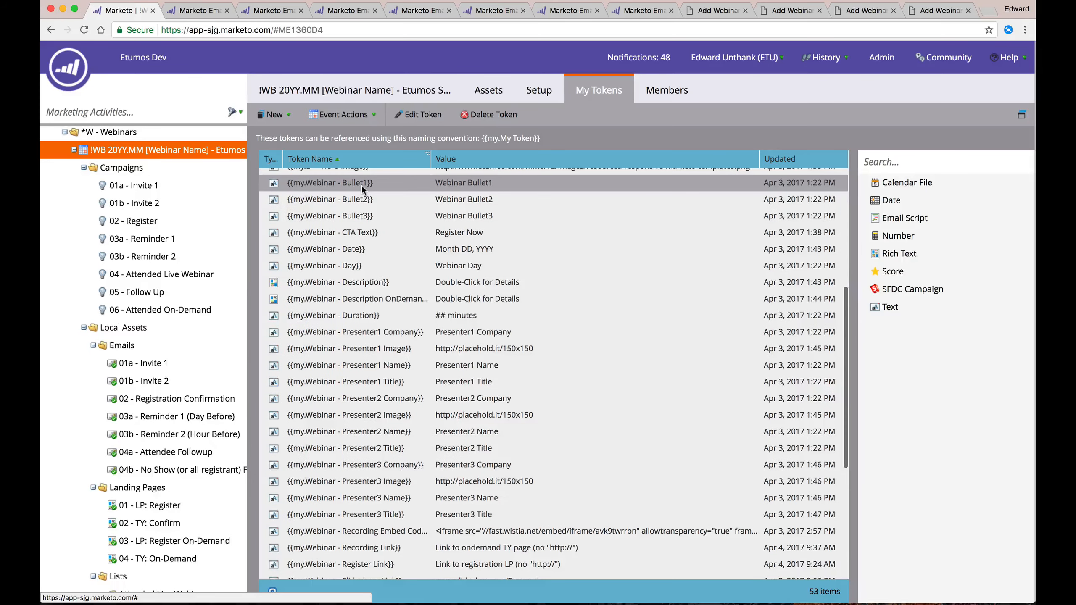
{"action": "scroll", "coordinate": [362, 186], "scroll_direction": "down", "scroll_amount": 1}
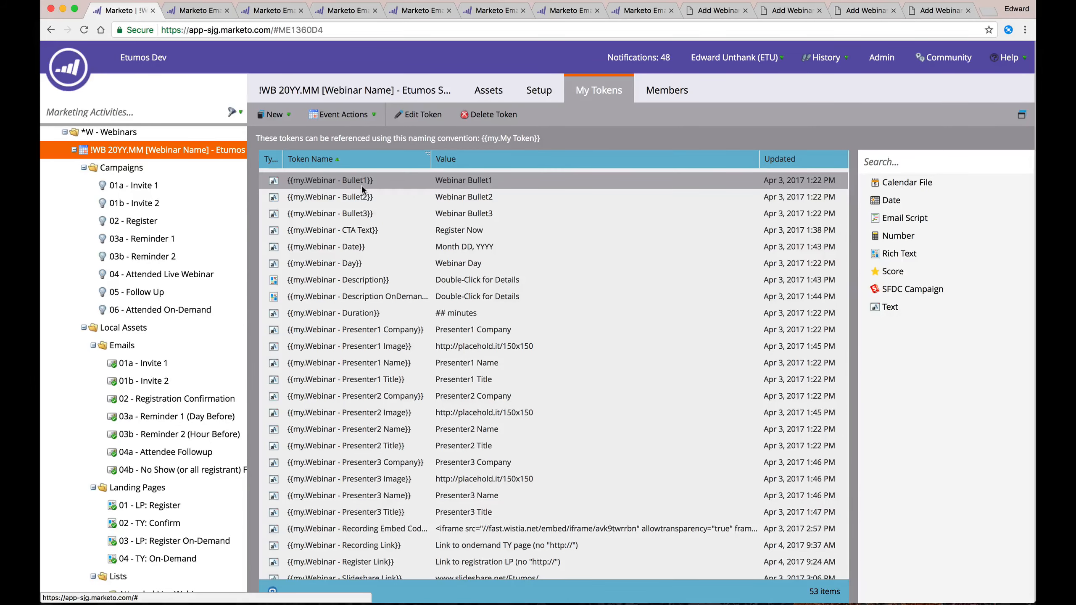
{"action": "scroll", "coordinate": [361, 185], "scroll_direction": "up", "scroll_amount": 10}
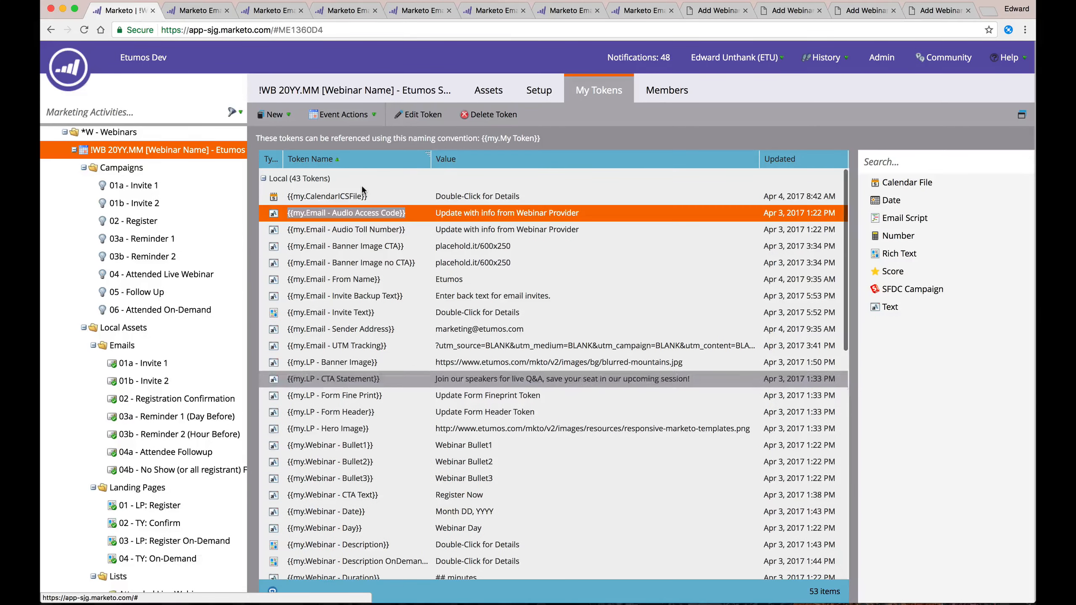
Inspect the calendar file details of the CalendarICSFile token and close its dialog without changing anything.
{"action": "left_click", "coordinate": [424, 196]}
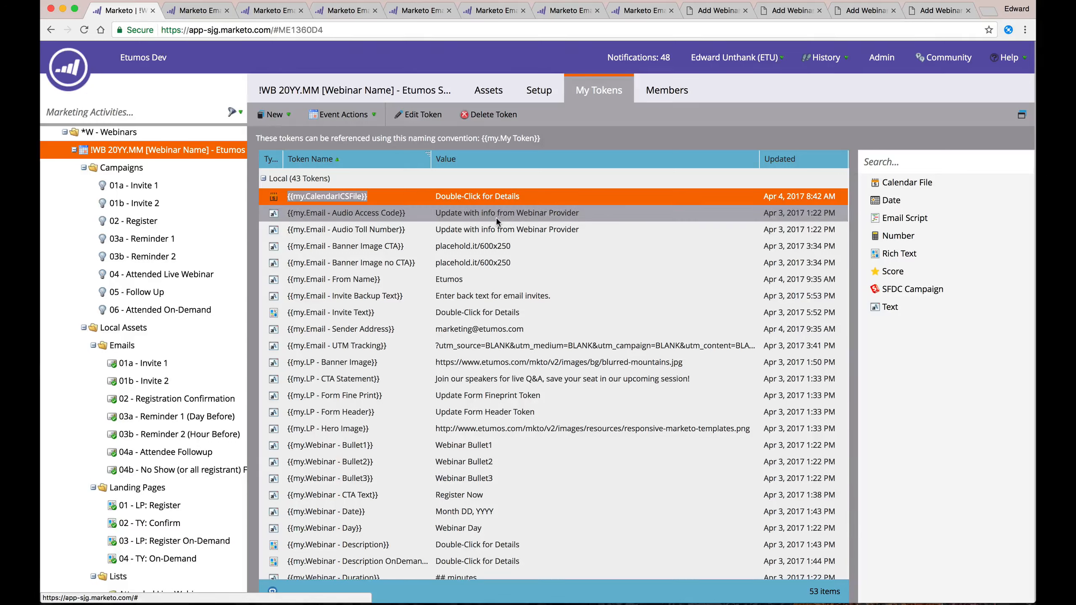
{"action": "double_click", "coordinate": [466, 198]}
{"action": "left_click", "coordinate": [466, 198]}
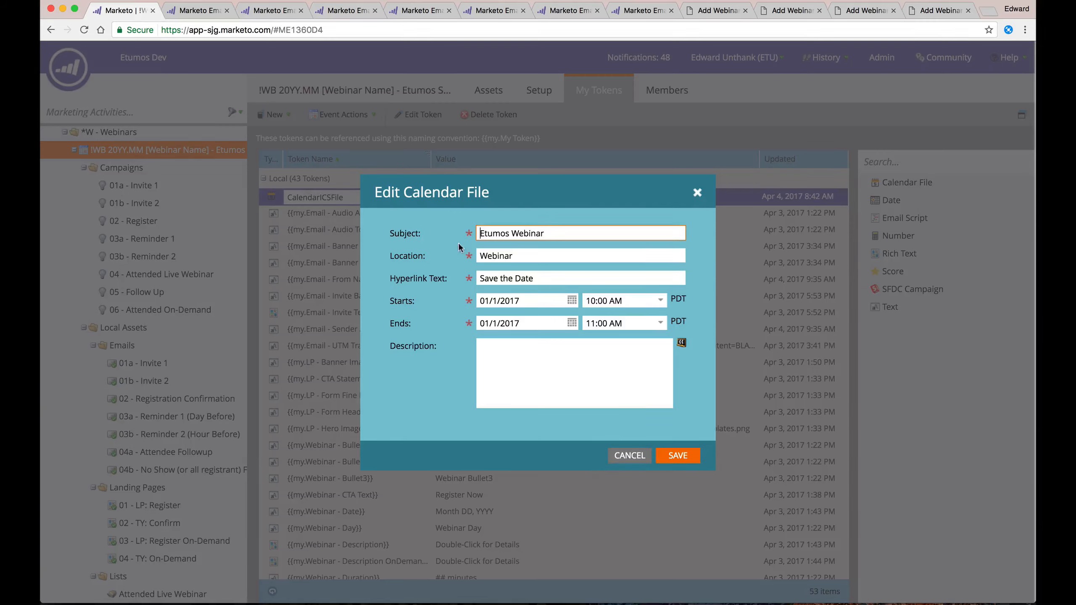
{"action": "left_click", "coordinate": [630, 456]}
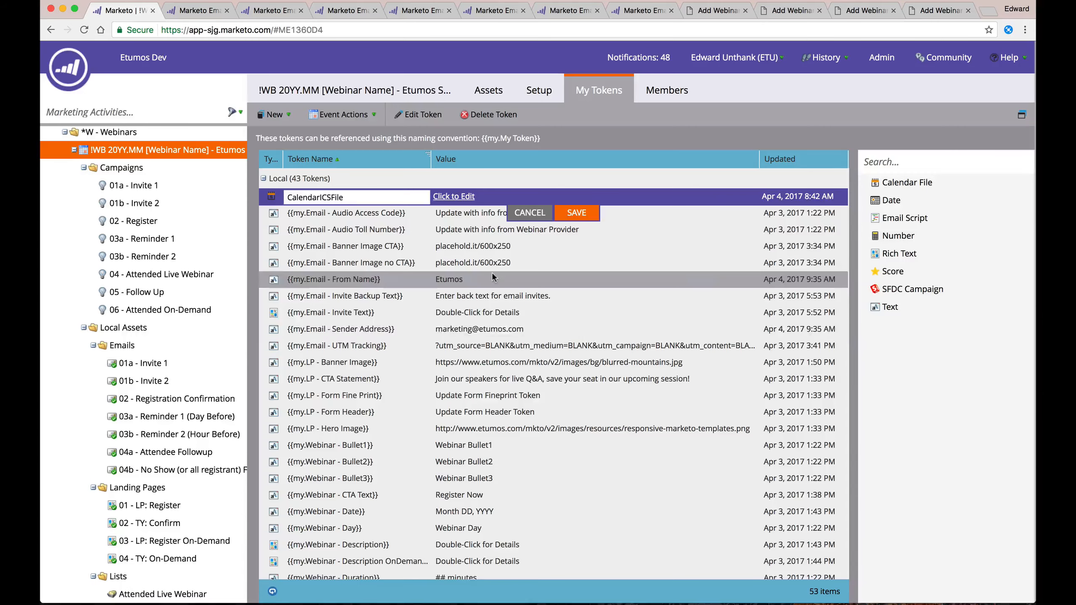
{"action": "key", "text": "Return"}
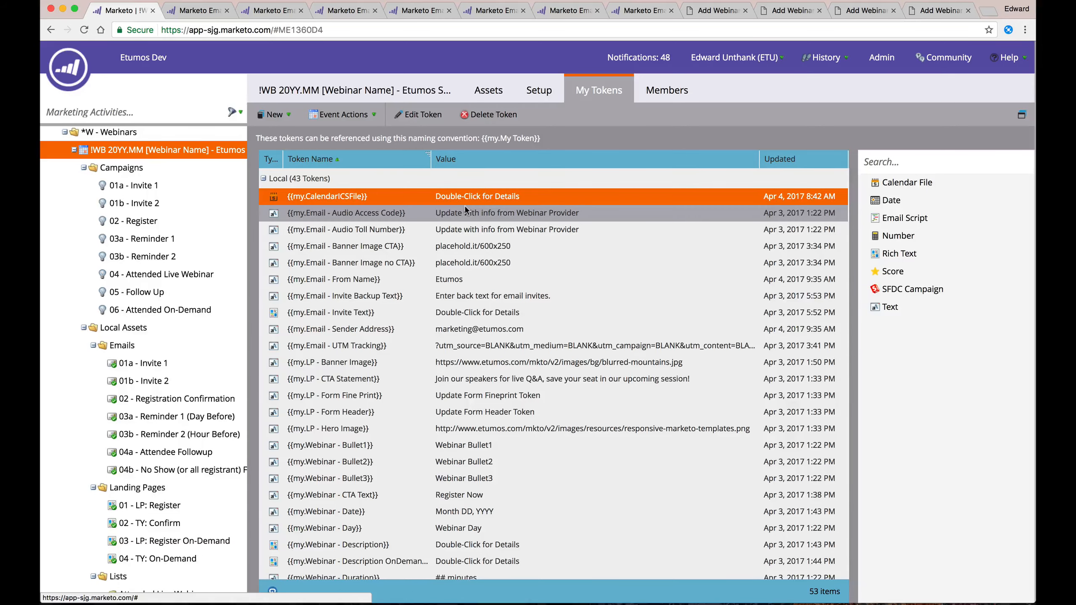
Read through the webinar template's local tokens, from the Email and LP groups to the Webinar - Title token, and return to the CalendarICSFile token.
{"action": "scroll", "coordinate": [465, 208], "scroll_direction": "down", "scroll_amount": 5}
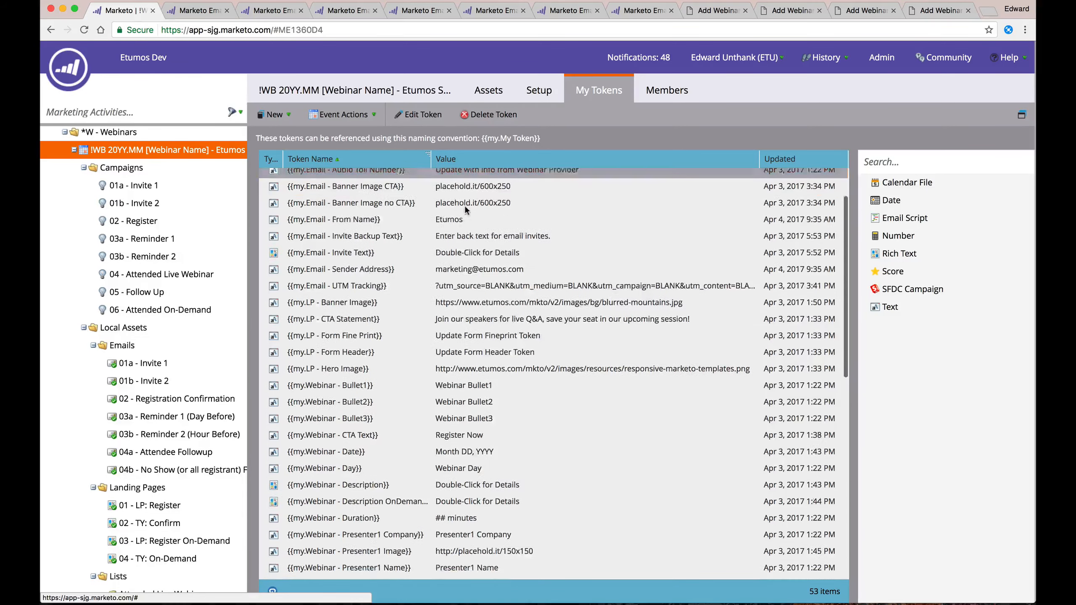
{"action": "scroll", "coordinate": [465, 209], "scroll_direction": "down", "scroll_amount": 3}
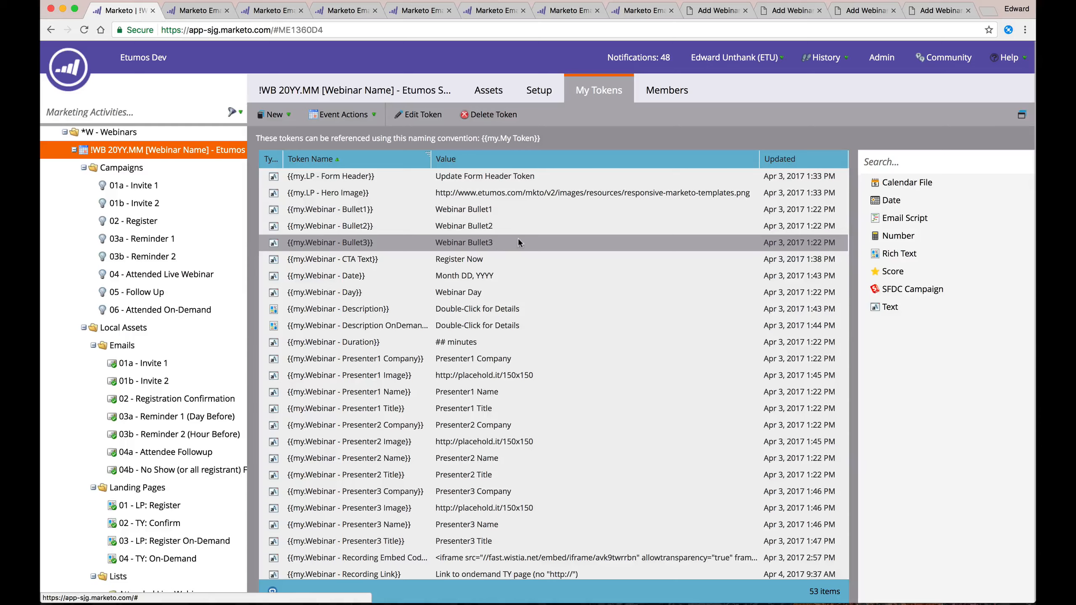
{"action": "scroll", "coordinate": [518, 239], "scroll_direction": "down", "scroll_amount": 1}
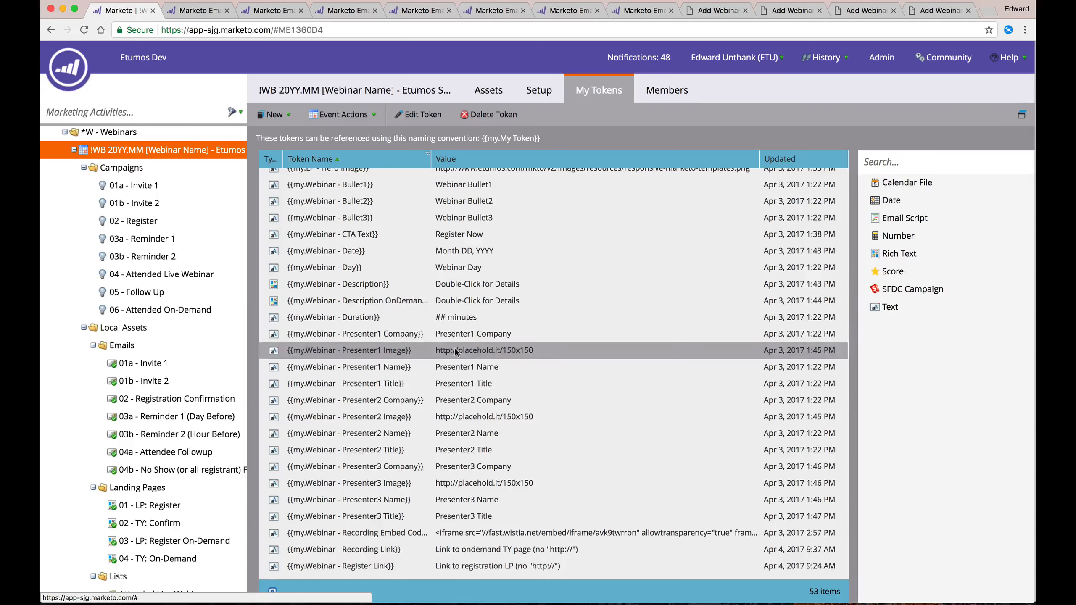
{"action": "scroll", "coordinate": [456, 353], "scroll_direction": "down", "scroll_amount": 5}
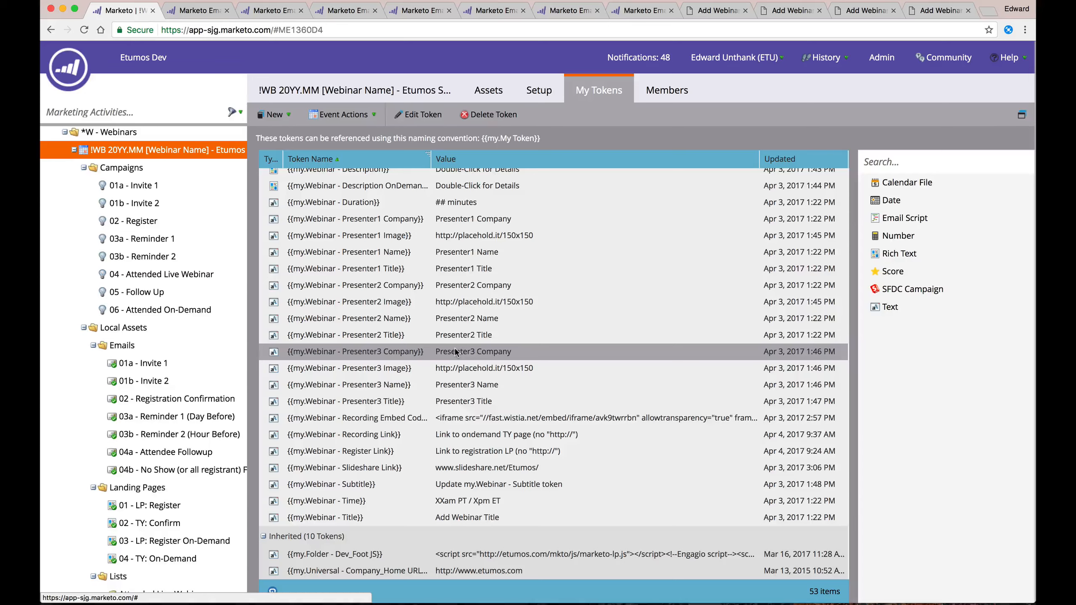
{"action": "scroll", "coordinate": [456, 352], "scroll_direction": "up", "scroll_amount": 4}
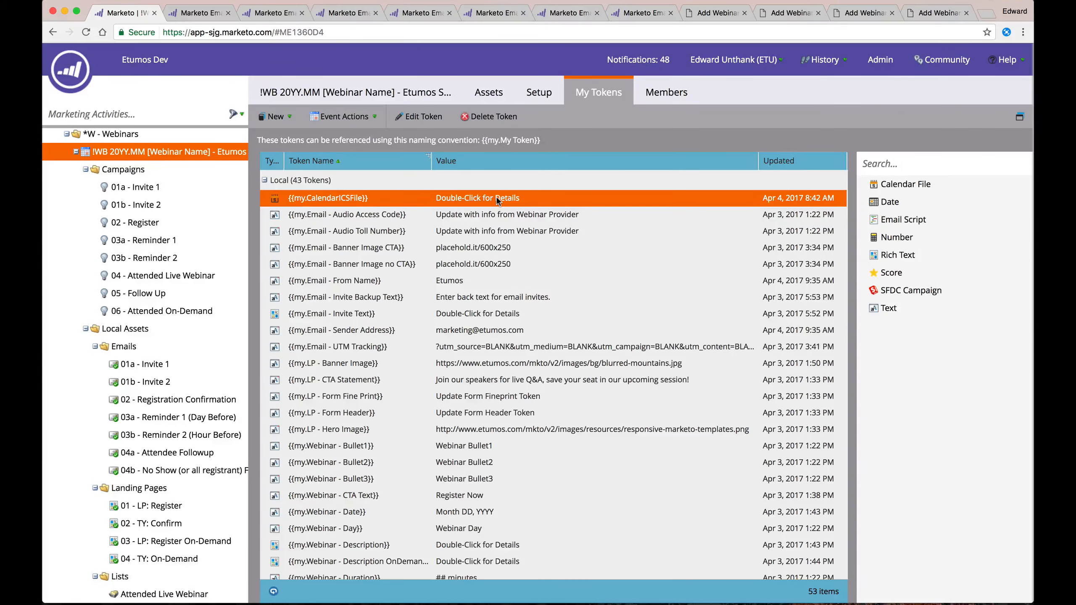
{"action": "scroll", "coordinate": [497, 200], "scroll_direction": "down", "scroll_amount": 5}
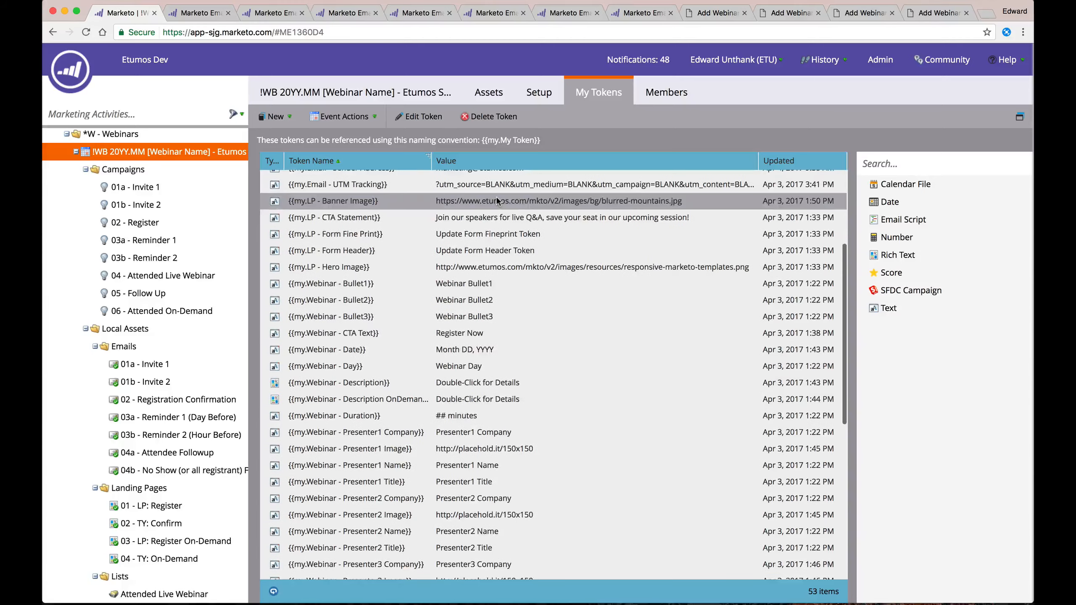
{"action": "scroll", "coordinate": [497, 200], "scroll_direction": "up", "scroll_amount": 4}
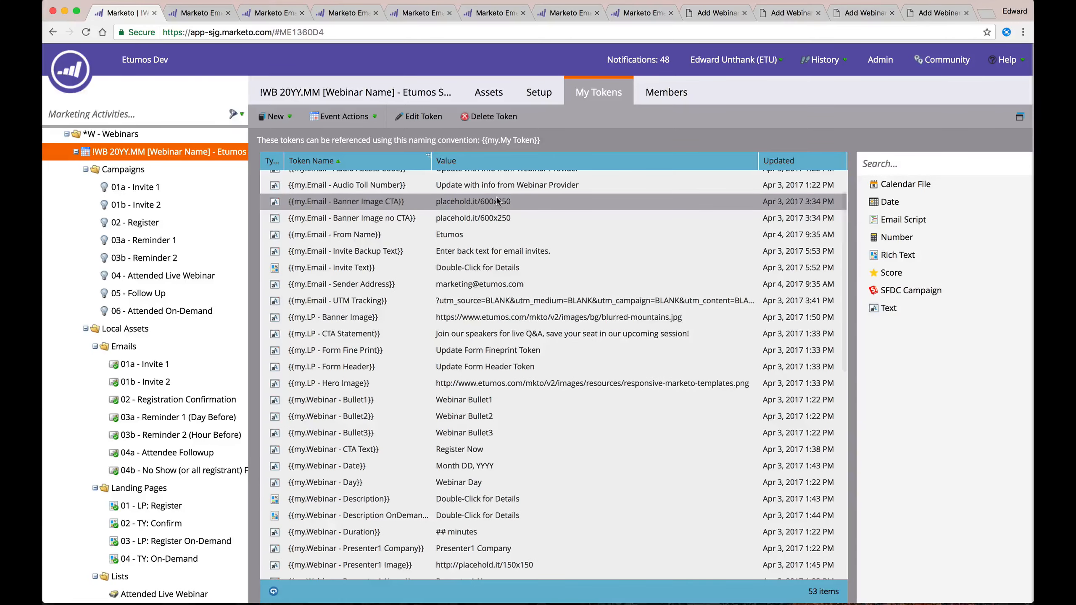
{"action": "scroll", "coordinate": [466, 205], "scroll_direction": "up", "scroll_amount": 2}
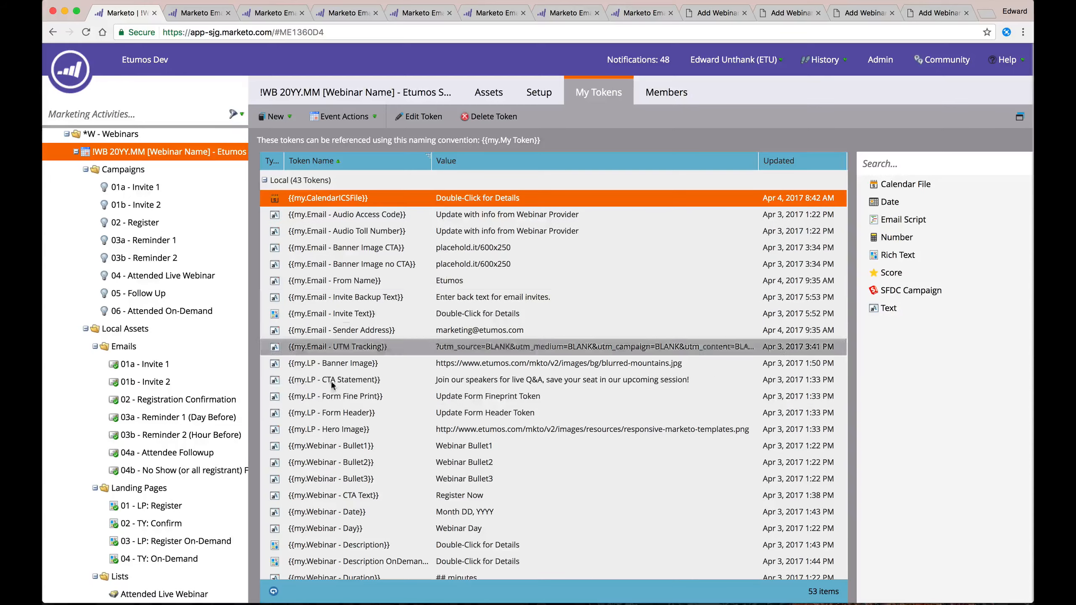
Review the Webinar tokens for presenters, recording, registration link and title again, ending back at the start of the token list.
{"action": "scroll", "coordinate": [336, 409], "scroll_direction": "down", "scroll_amount": 5}
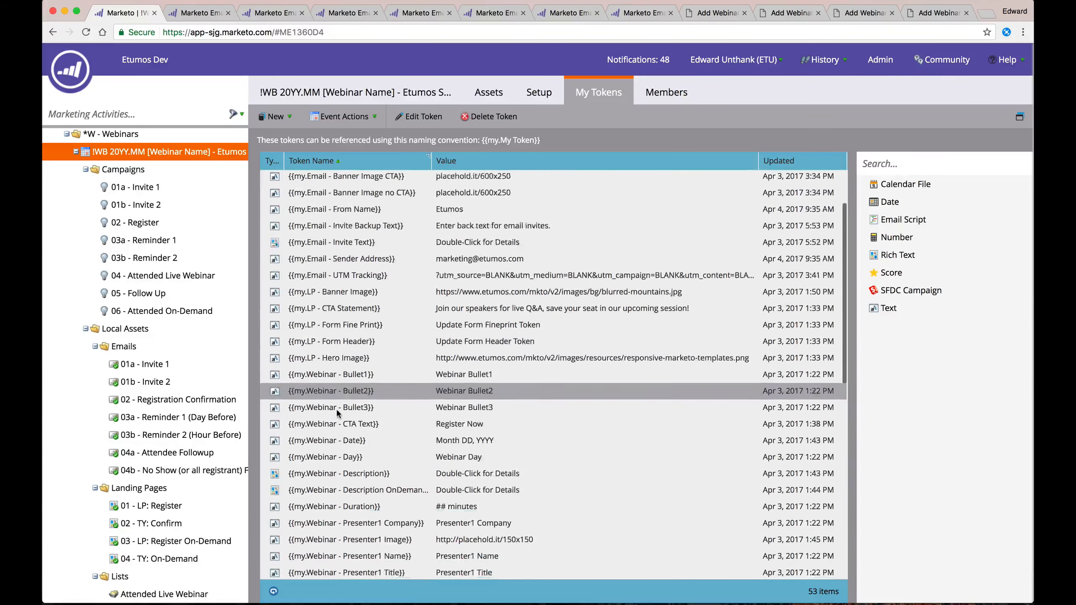
{"action": "scroll", "coordinate": [337, 409], "scroll_direction": "down", "scroll_amount": 5}
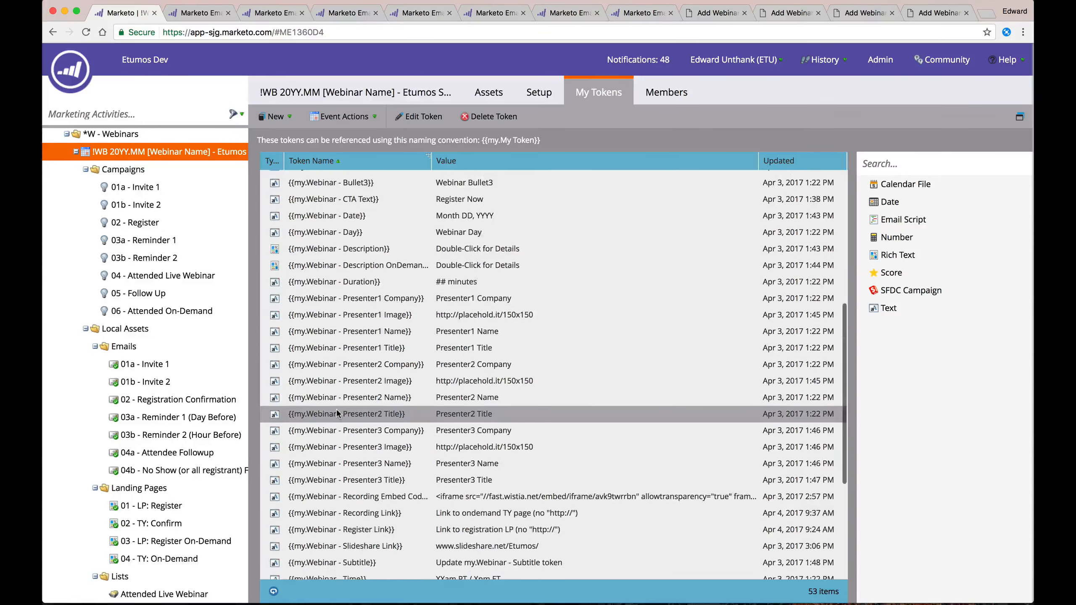
{"action": "scroll", "coordinate": [336, 408], "scroll_direction": "up", "scroll_amount": 3}
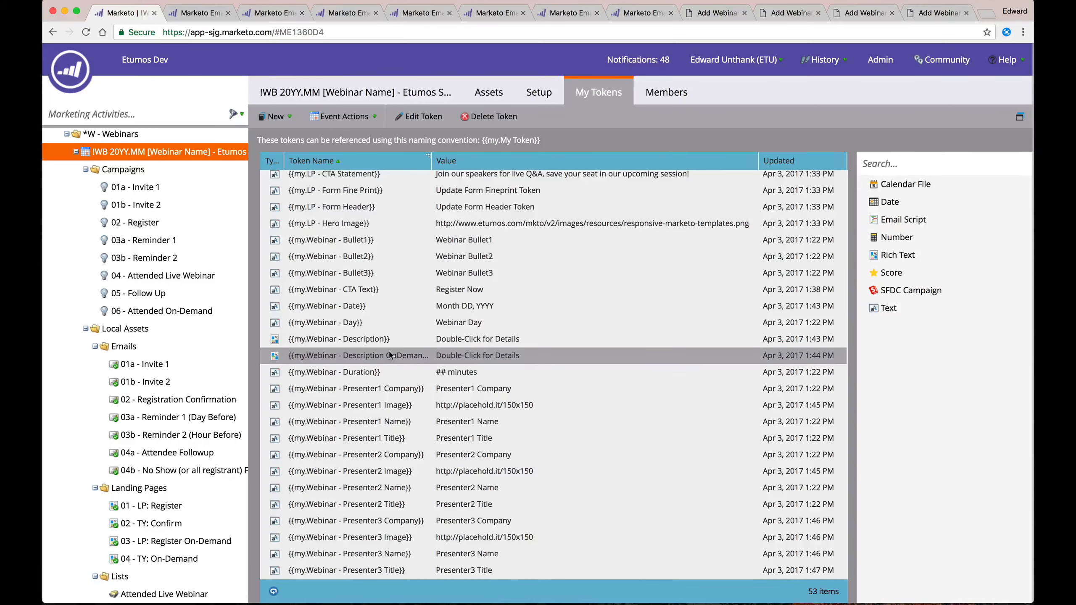
{"action": "scroll", "coordinate": [389, 352], "scroll_direction": "down", "scroll_amount": 5}
{"action": "scroll", "coordinate": [390, 355], "scroll_direction": "down", "scroll_amount": 3}
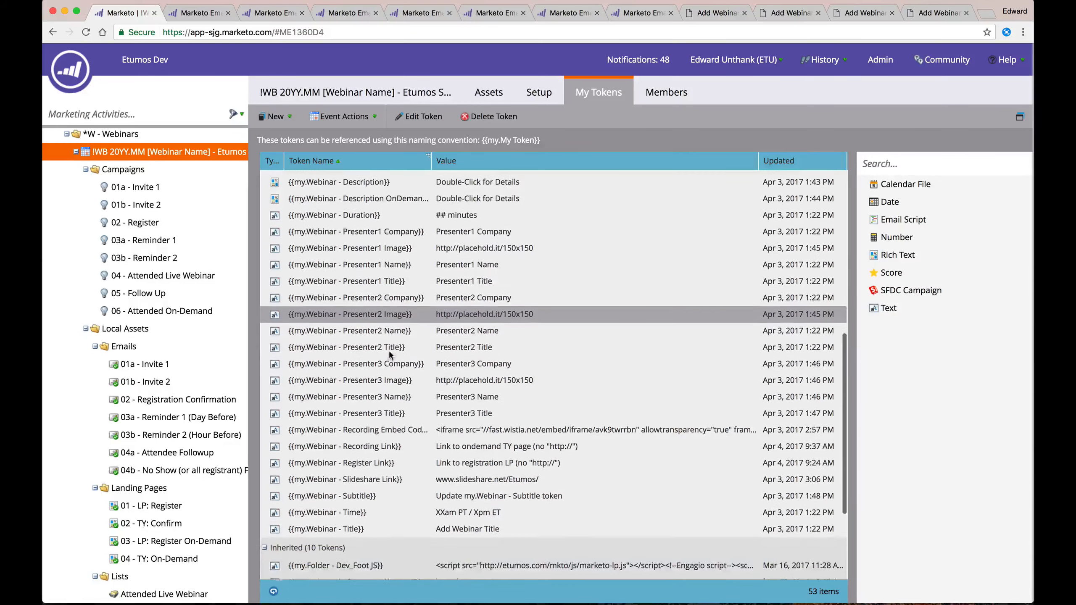
{"action": "scroll", "coordinate": [388, 350], "scroll_direction": "up", "scroll_amount": 10}
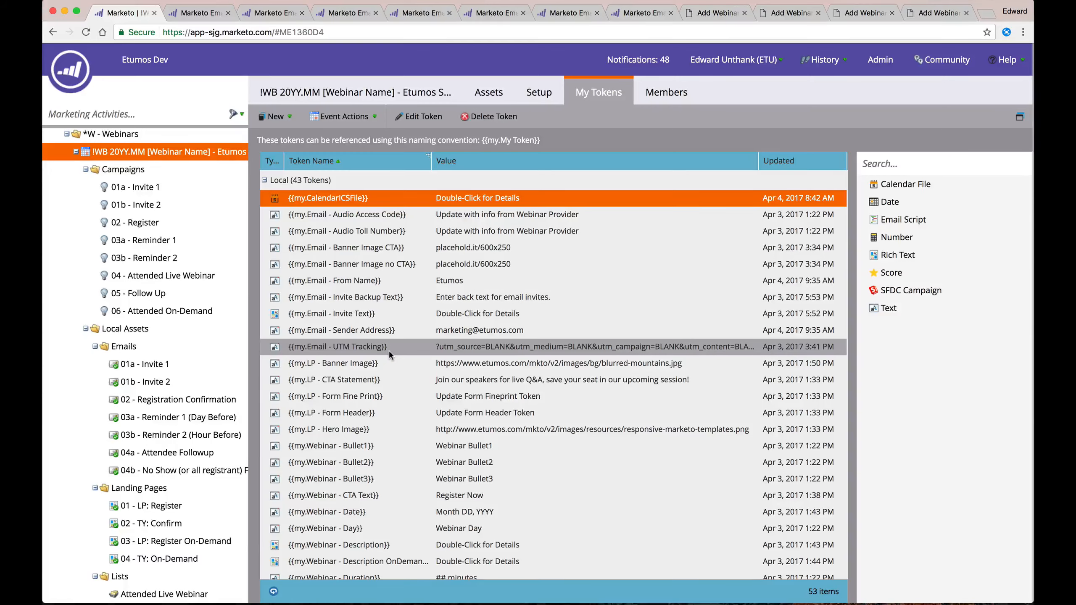
Widen the program tree so its asset names are easier to read, and skim the token list once more.
{"action": "scroll", "coordinate": [389, 351], "scroll_direction": "down", "scroll_amount": 4}
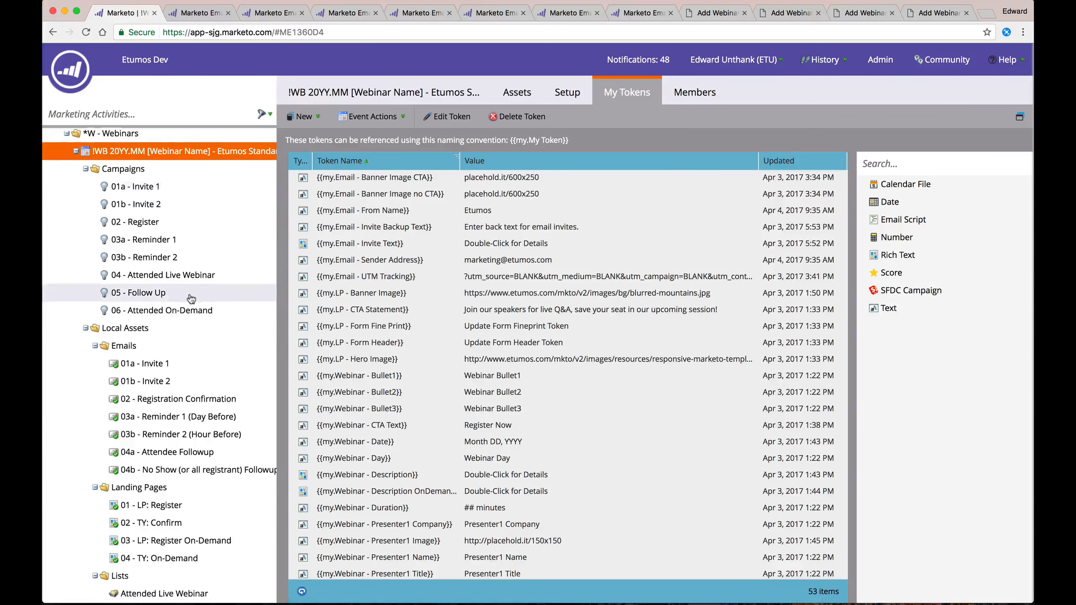
{"action": "scroll", "coordinate": [192, 299], "scroll_direction": "down", "scroll_amount": 2}
{"action": "scroll", "coordinate": [191, 299], "scroll_direction": "up", "scroll_amount": 1}
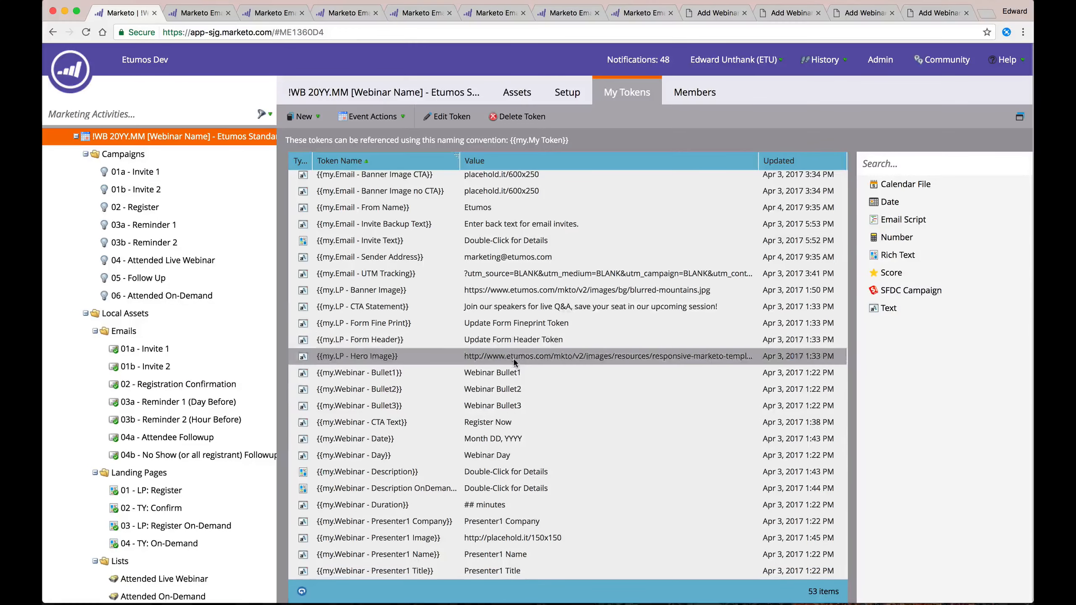
{"action": "scroll", "coordinate": [514, 361], "scroll_direction": "down", "scroll_amount": 7}
{"action": "scroll", "coordinate": [504, 431], "scroll_direction": "up", "scroll_amount": 10}
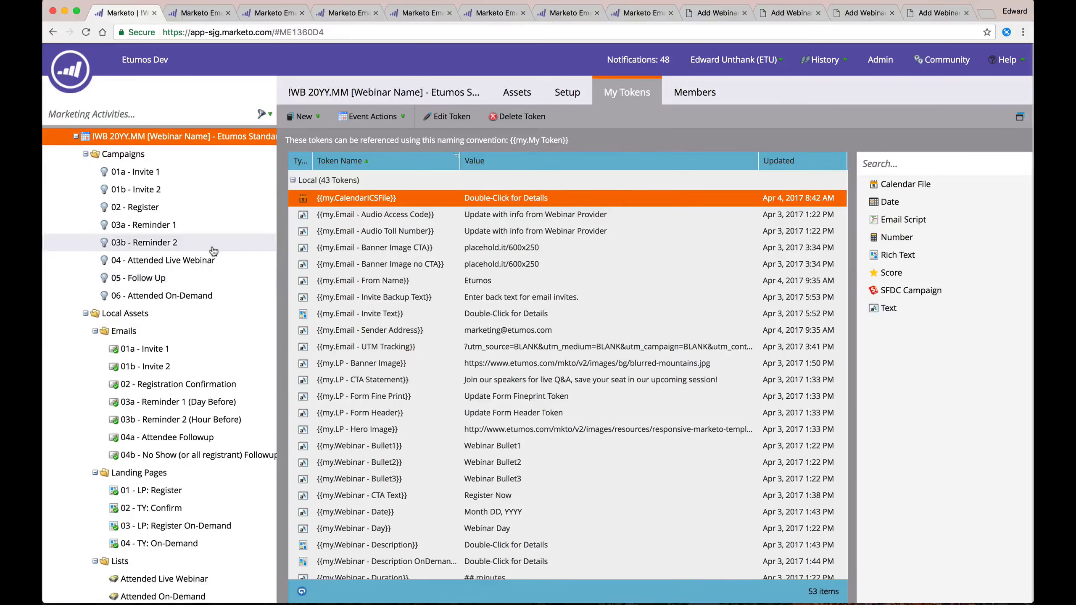
Examine the webinar program's campaigns, emails, landing pages, lists, reports and smart lists in the program tree.
{"action": "scroll", "coordinate": [156, 266], "scroll_direction": "down", "scroll_amount": 2}
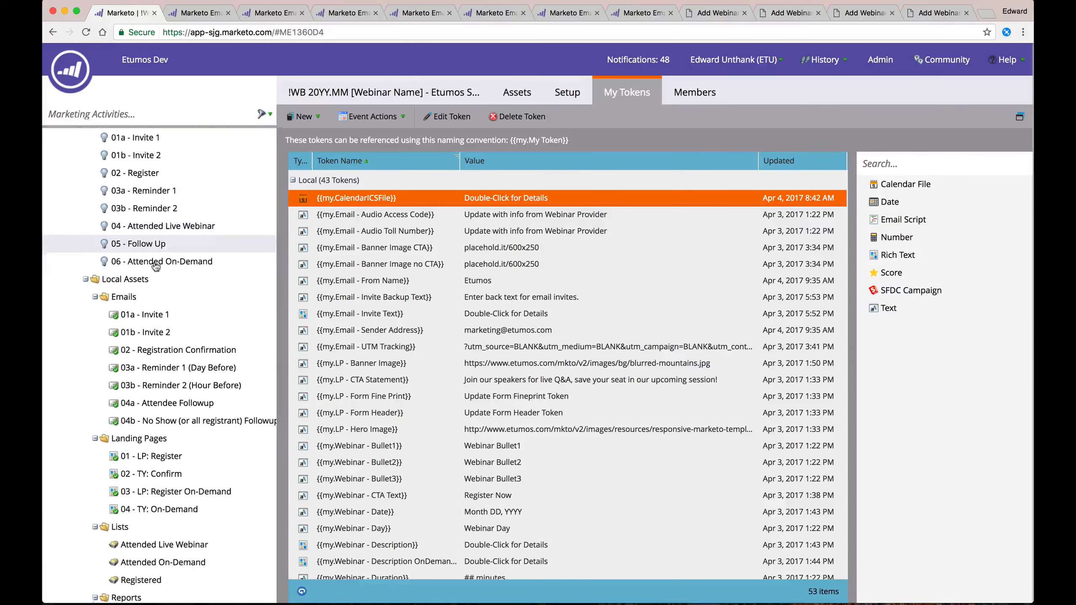
{"action": "scroll", "coordinate": [156, 266], "scroll_direction": "up", "scroll_amount": 4}
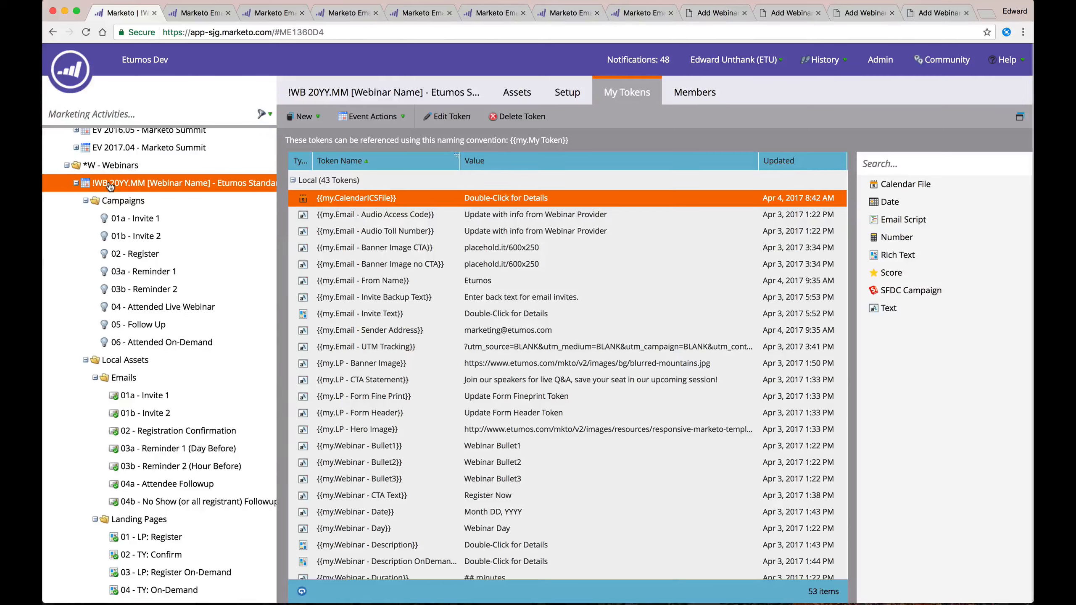
{"action": "scroll", "coordinate": [109, 187], "scroll_direction": "down", "scroll_amount": 4}
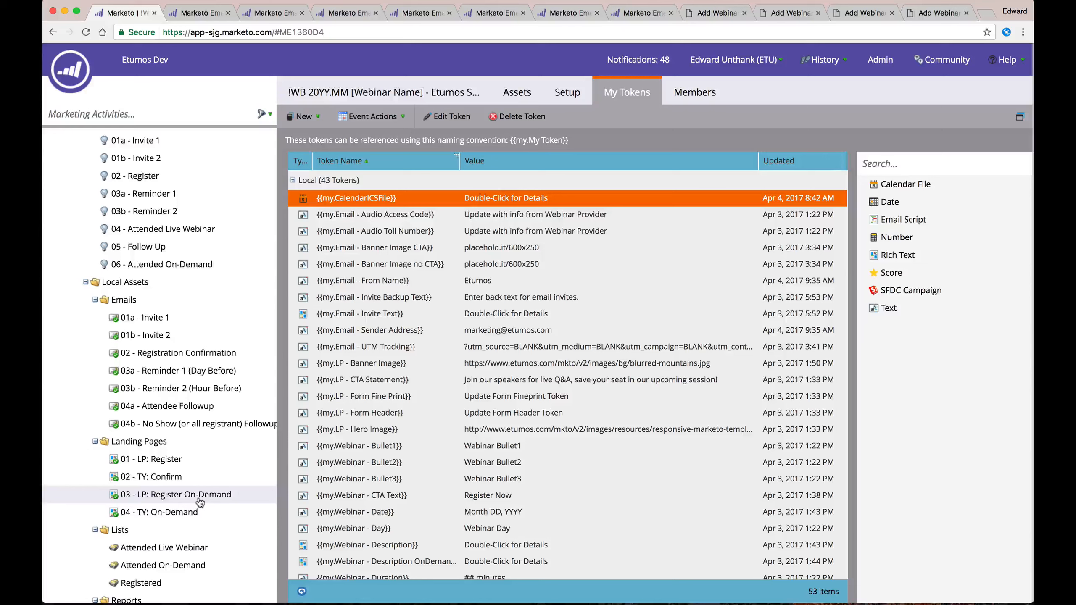
{"action": "scroll", "coordinate": [180, 521], "scroll_direction": "down", "scroll_amount": 6}
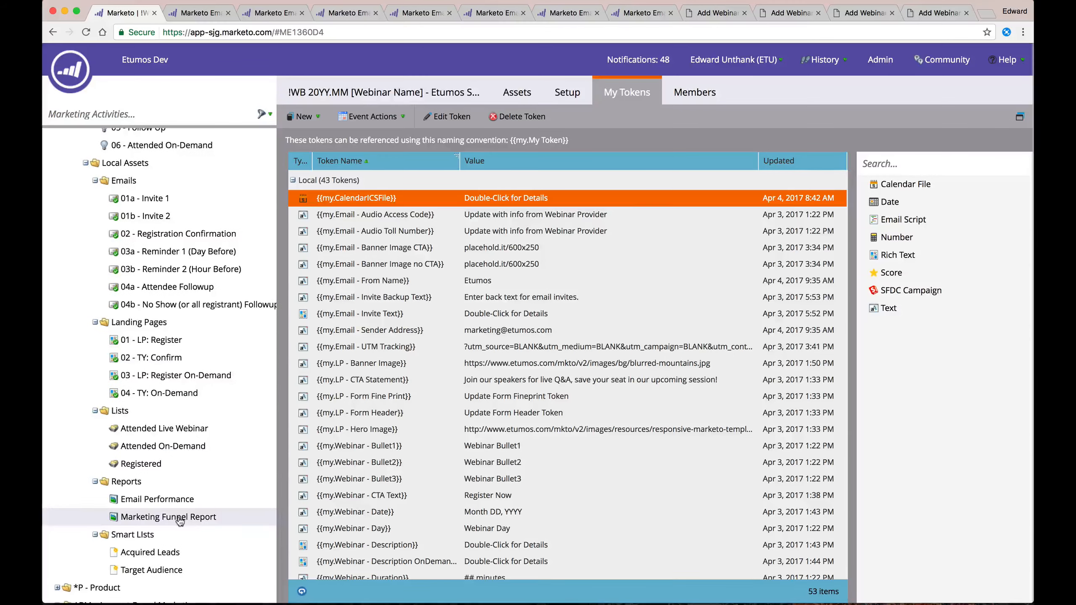
{"action": "scroll", "coordinate": [180, 519], "scroll_direction": "up", "scroll_amount": 1}
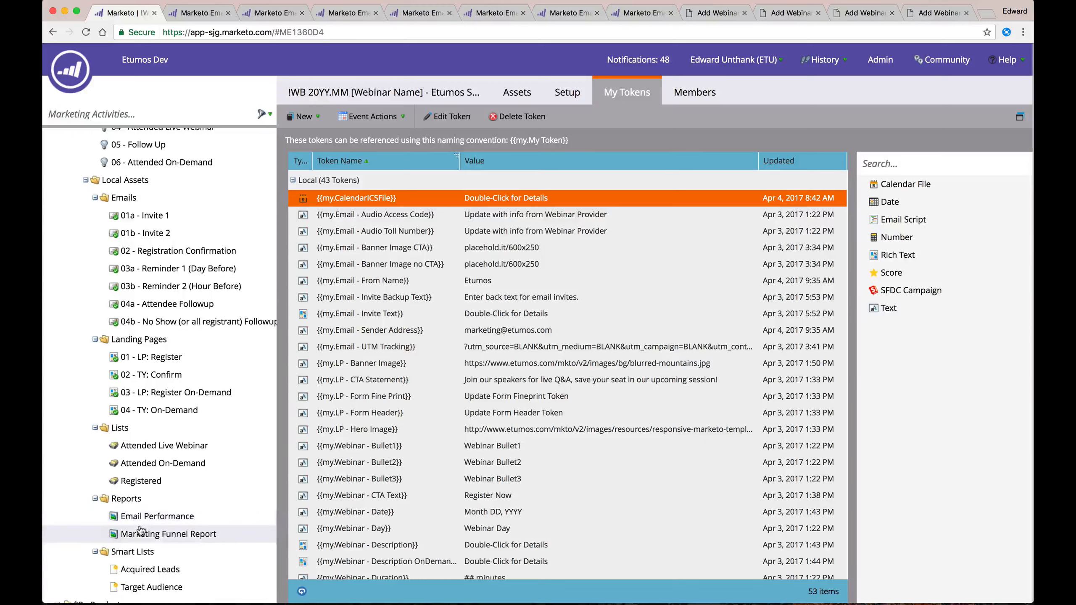
{"action": "scroll", "coordinate": [142, 530], "scroll_direction": "down", "scroll_amount": 1}
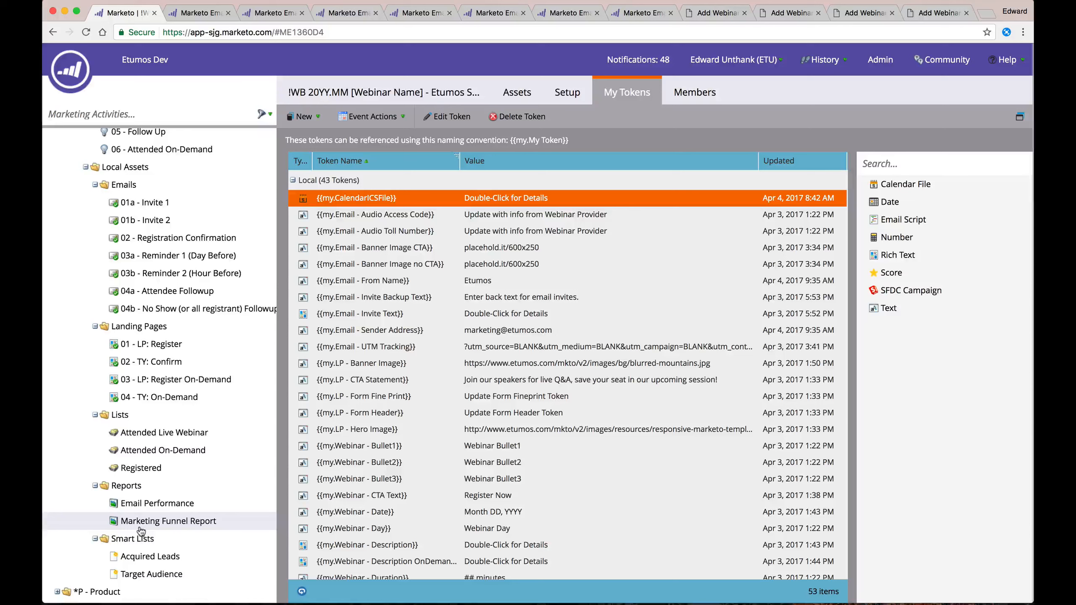
{"action": "scroll", "coordinate": [141, 530], "scroll_direction": "down", "scroll_amount": 1}
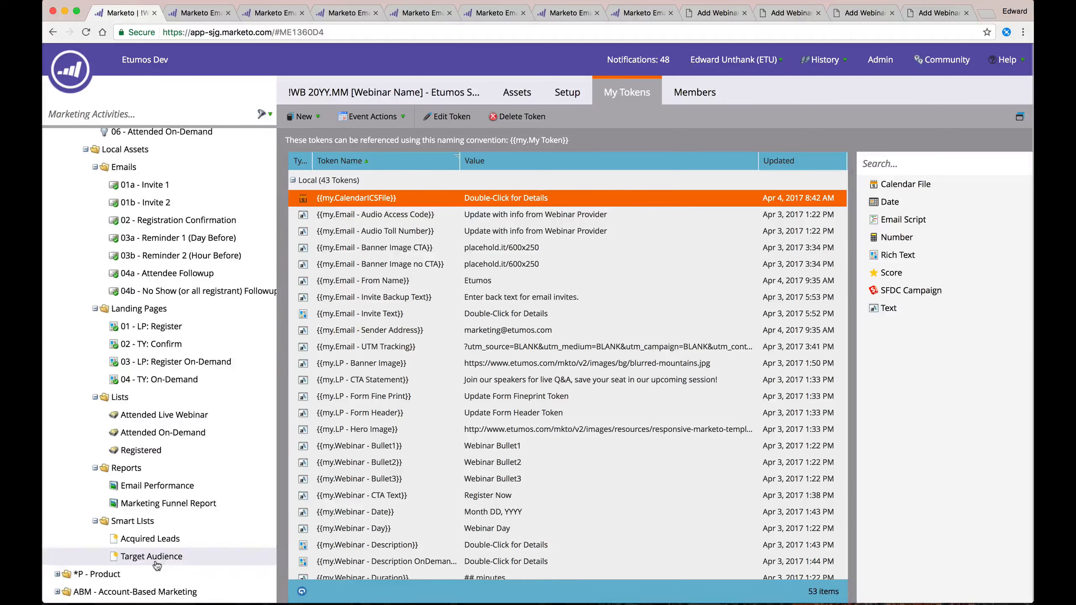
Go over the webinar program's structure again from the Campaigns folder to the Target Audience smart list, ending back at the program's top.
{"action": "scroll", "coordinate": [157, 551], "scroll_direction": "up", "scroll_amount": 15}
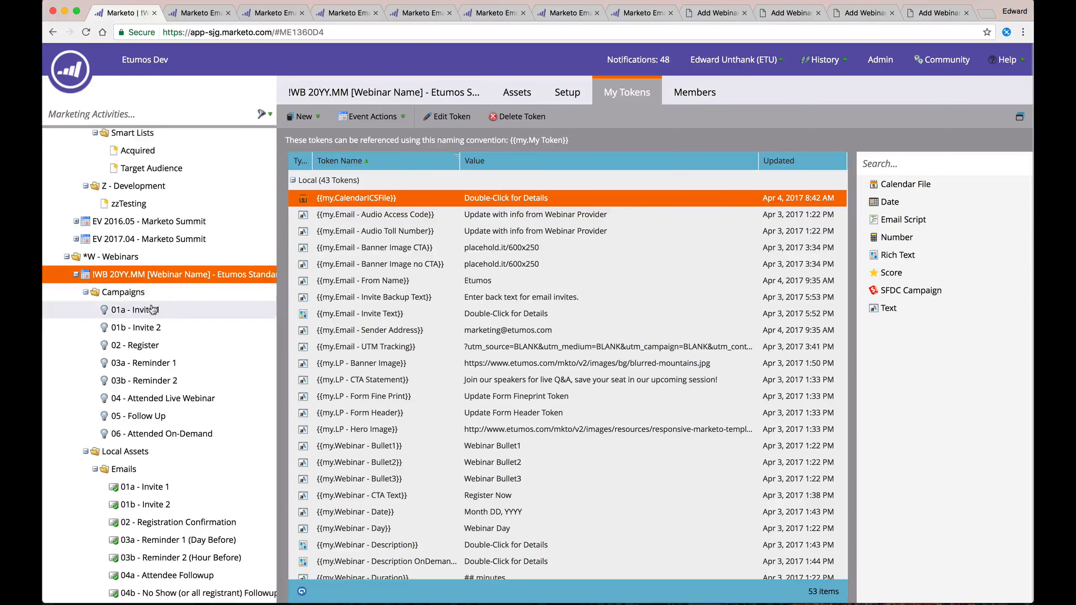
{"action": "scroll", "coordinate": [177, 361], "scroll_direction": "down", "scroll_amount": 12}
{"action": "scroll", "coordinate": [177, 361], "scroll_direction": "down", "scroll_amount": 7}
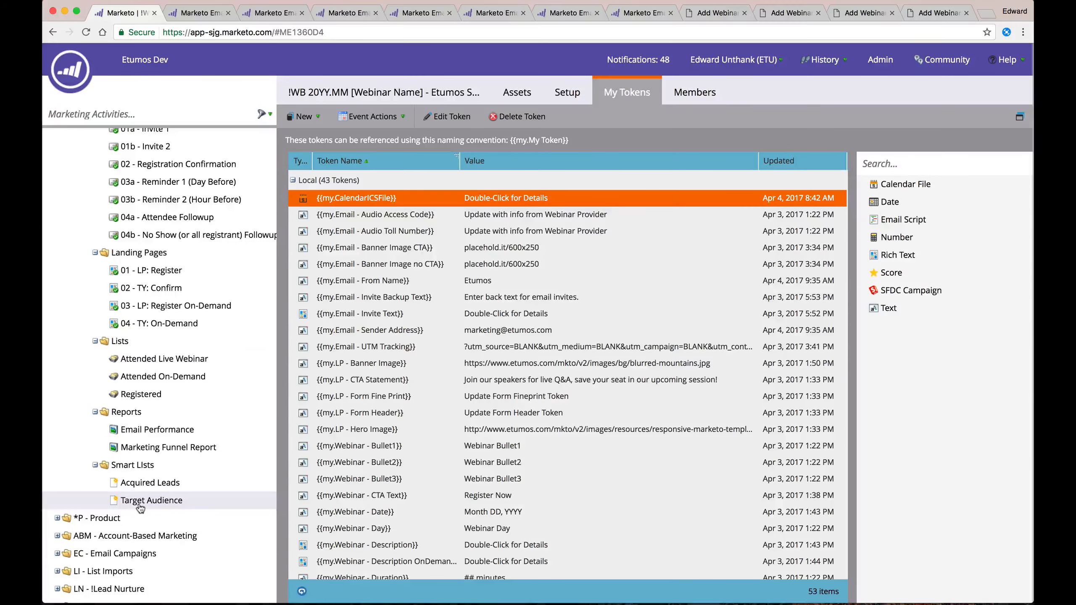
{"action": "scroll", "coordinate": [140, 507], "scroll_direction": "up", "scroll_amount": 12}
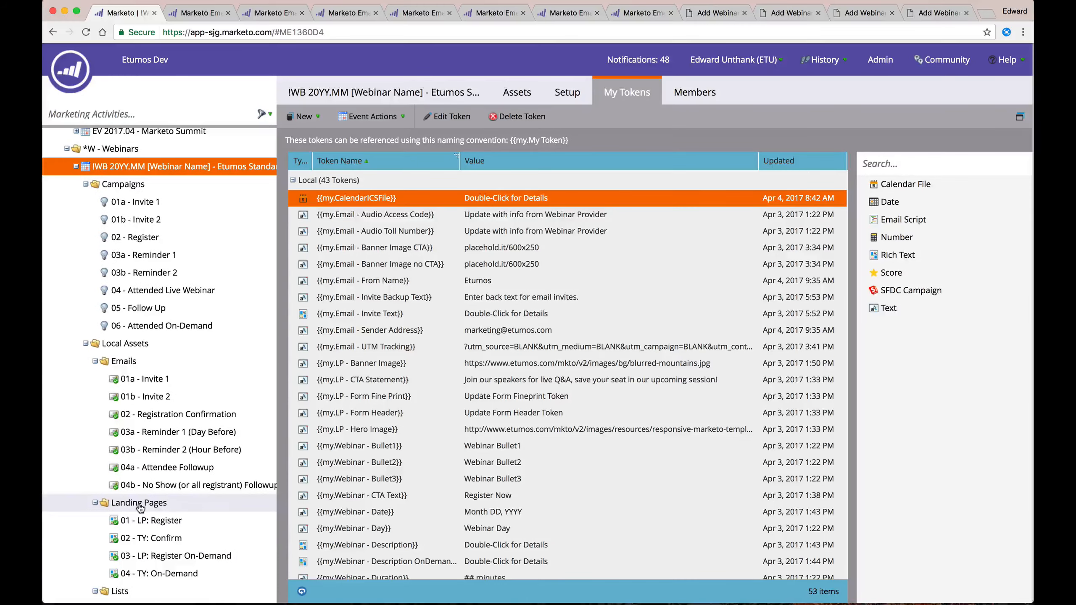
{"action": "scroll", "coordinate": [140, 507], "scroll_direction": "down", "scroll_amount": 10}
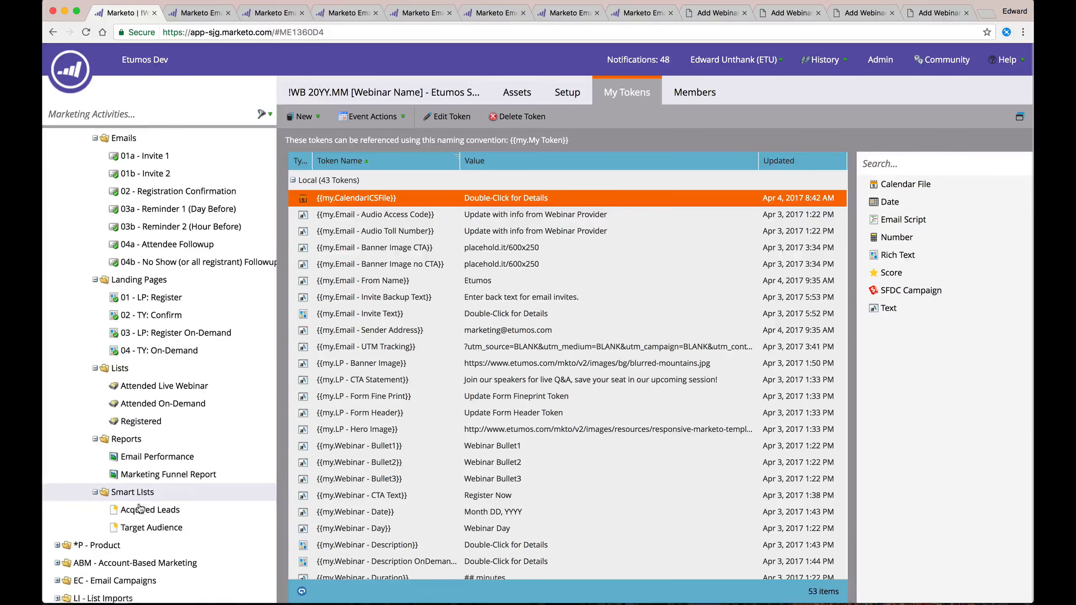
{"action": "scroll", "coordinate": [140, 507], "scroll_direction": "down", "scroll_amount": 1}
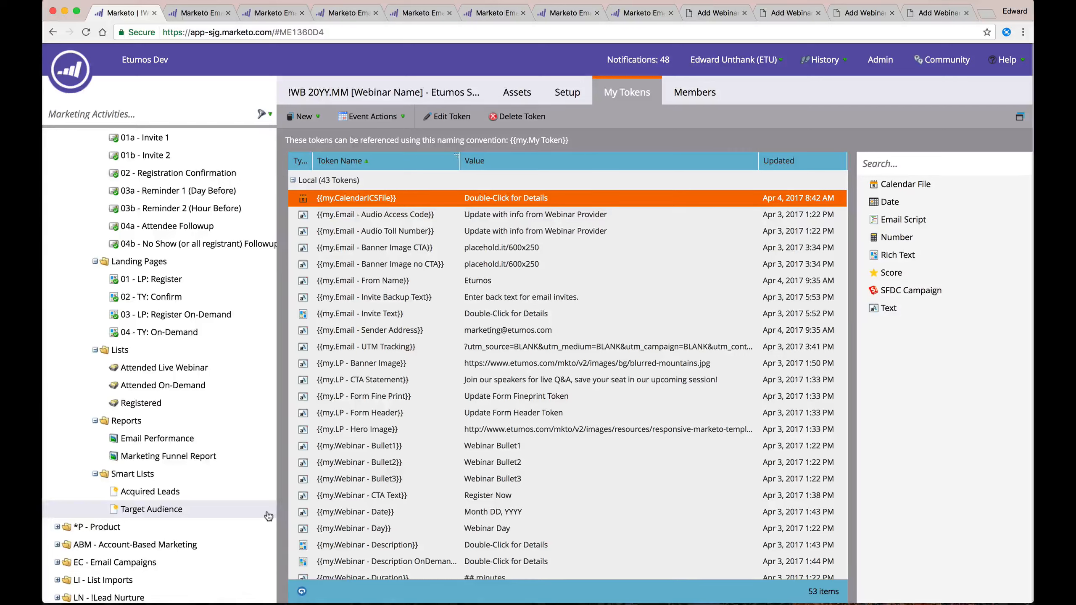
{"action": "scroll", "coordinate": [268, 516], "scroll_direction": "up", "scroll_amount": 3}
{"action": "scroll", "coordinate": [268, 516], "scroll_direction": "up", "scroll_amount": 5}
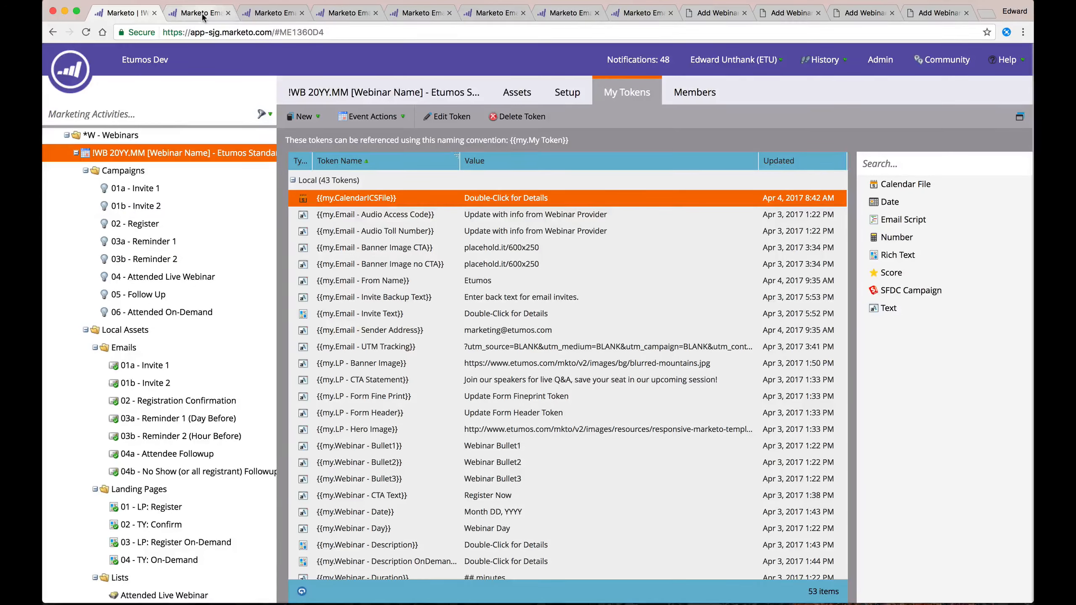
Show the 01a - Invite 1 campaign summary, and examine the 01a - Invite 1 email preview from banner to webinar information.
{"action": "left_click", "coordinate": [162, 189]}
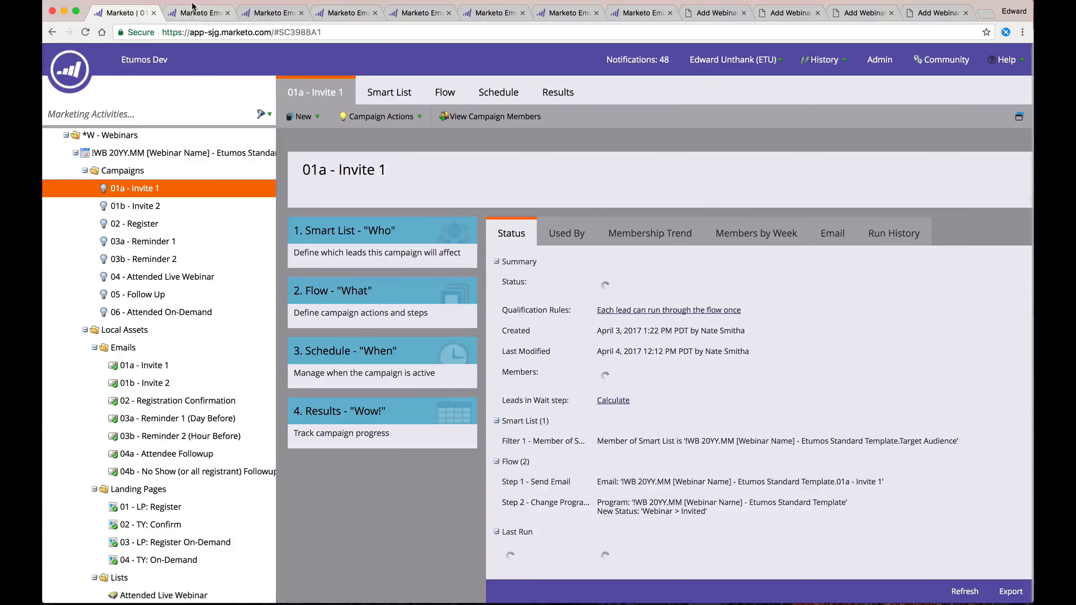
{"action": "left_click", "coordinate": [197, 13]}
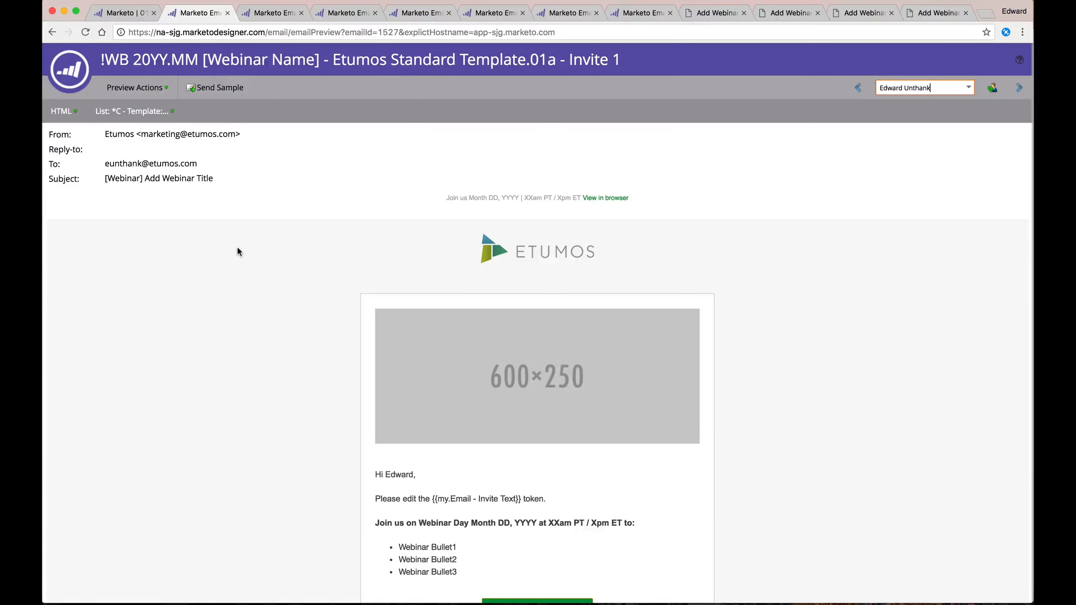
{"action": "scroll", "coordinate": [237, 252], "scroll_direction": "down", "scroll_amount": 2}
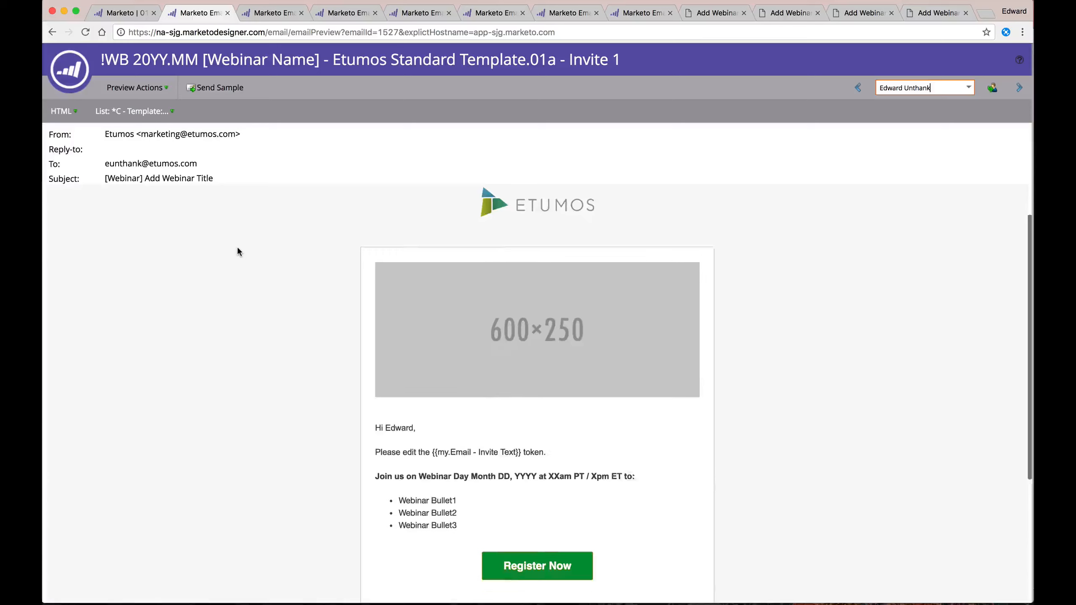
{"action": "scroll", "coordinate": [237, 251], "scroll_direction": "down", "scroll_amount": 2}
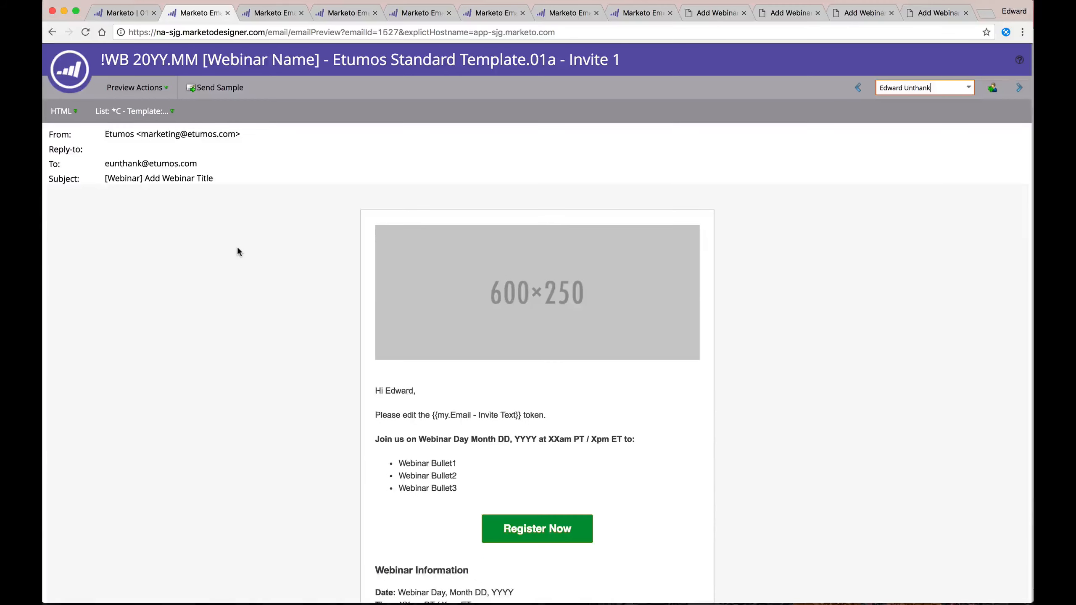
{"action": "scroll", "coordinate": [238, 250], "scroll_direction": "up", "scroll_amount": 4}
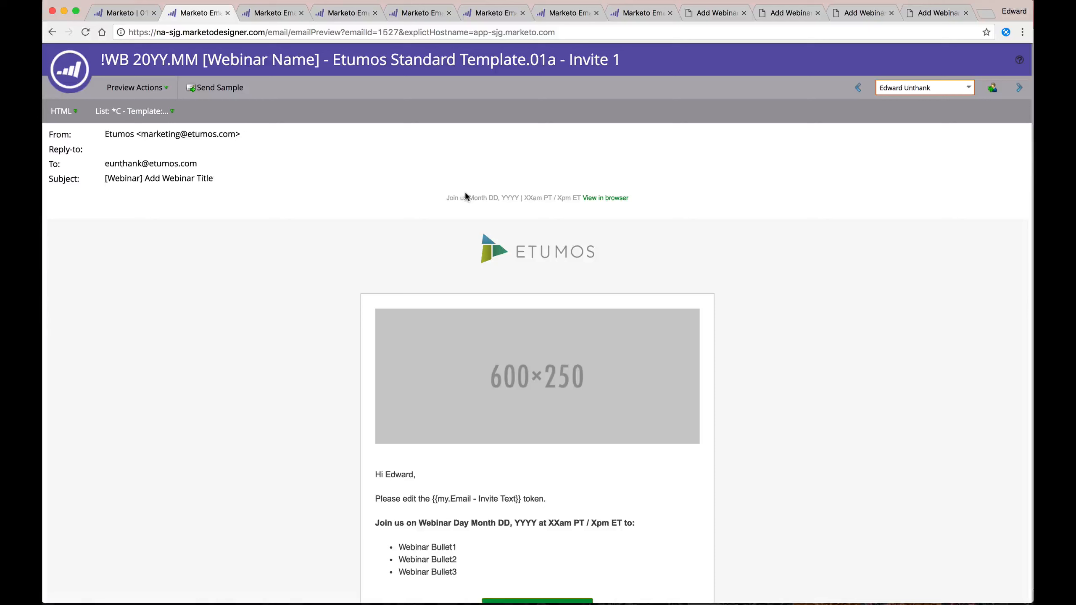
Preview the webinar emails from 01b - Invite 2 through the follow-ups in order, then return to the 01a - Invite 1 preview.
{"action": "left_click", "coordinate": [279, 16]}
{"action": "left_click", "coordinate": [343, 17]}
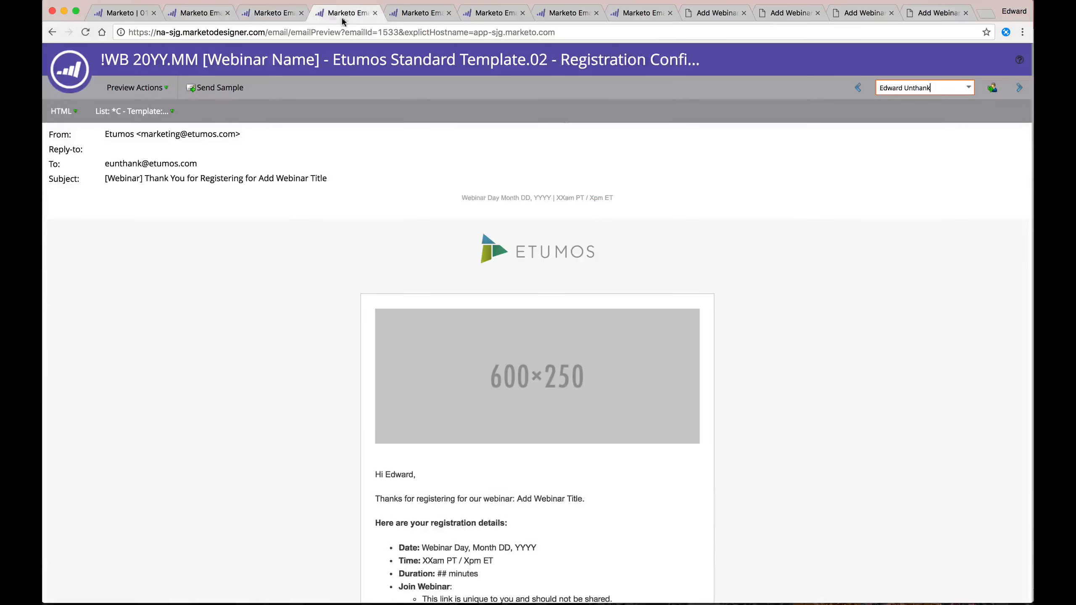
{"action": "left_click", "coordinate": [423, 14]}
{"action": "left_click", "coordinate": [496, 15]}
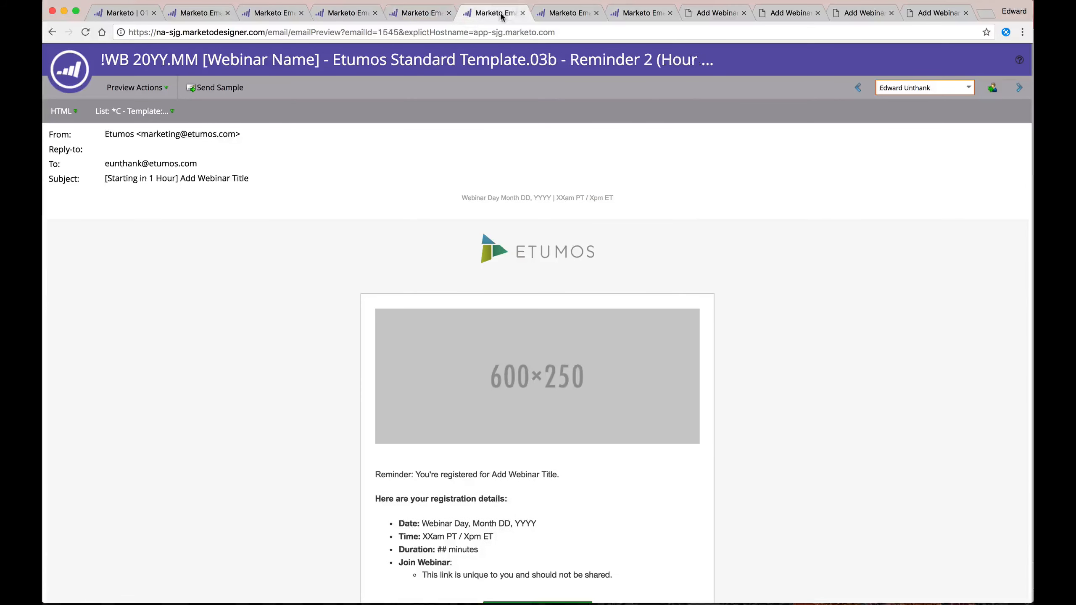
{"action": "left_click", "coordinate": [561, 14]}
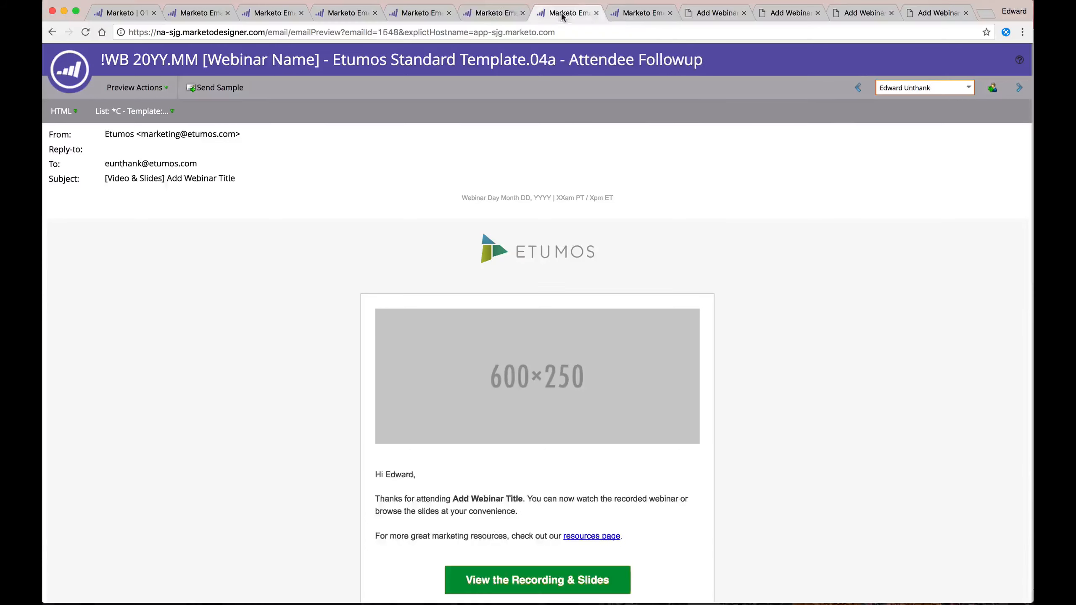
{"action": "left_click", "coordinate": [642, 15]}
{"action": "left_click", "coordinate": [187, 14]}
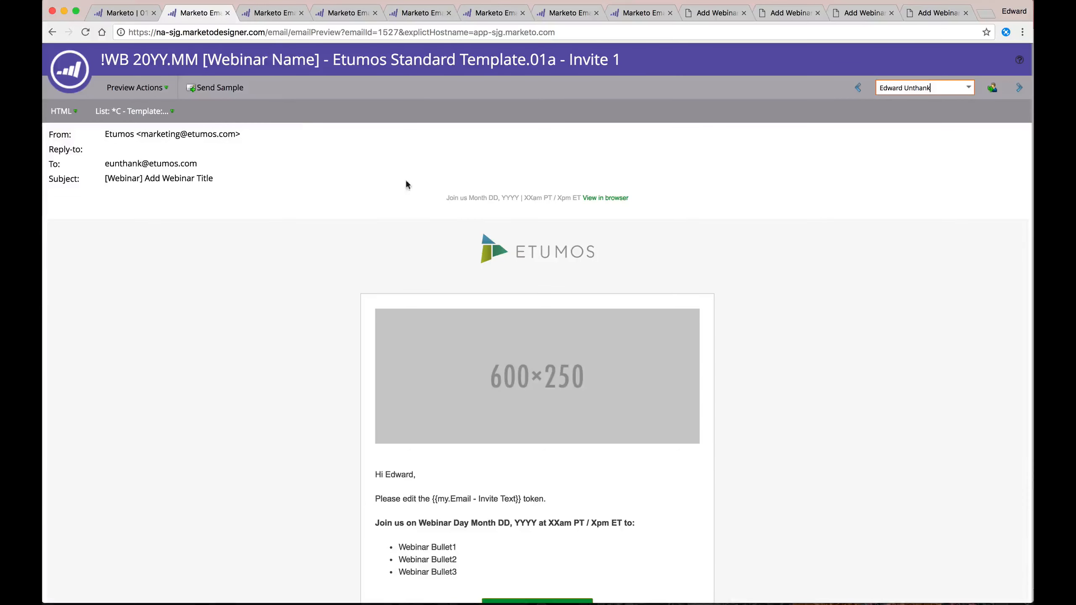
Examine the Invite 1 preheader date and time, and highlight the {{my.Email - Invite Text}} placeholder sentence in its body.
{"action": "left_click_drag", "start_coordinate": [447, 199], "coordinate": [518, 196]}
{"action": "left_click", "coordinate": [470, 197]}
{"action": "scroll", "coordinate": [337, 354], "scroll_direction": "down", "scroll_amount": 3}
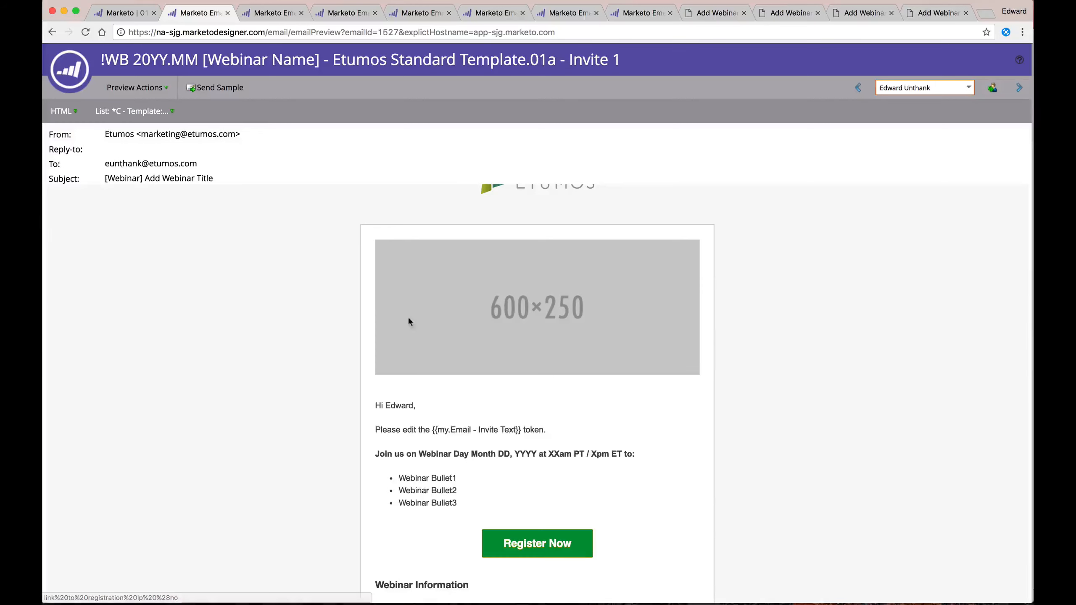
{"action": "scroll", "coordinate": [328, 332], "scroll_direction": "down", "scroll_amount": 2}
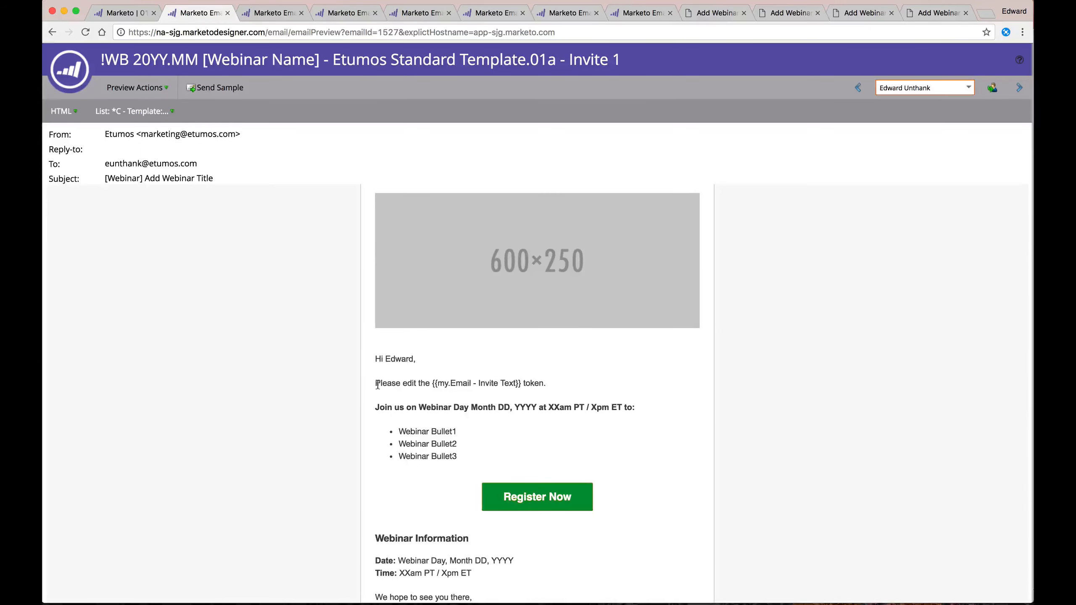
{"action": "left_click_drag", "start_coordinate": [376, 384], "coordinate": [543, 381]}
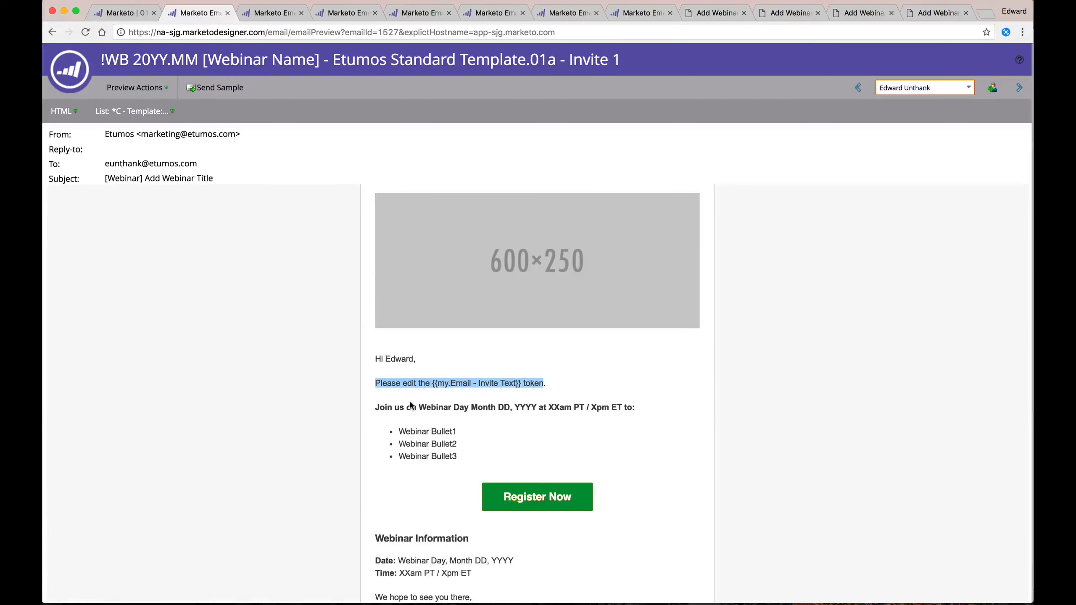
{"action": "left_click_drag", "start_coordinate": [410, 405], "coordinate": [405, 456]}
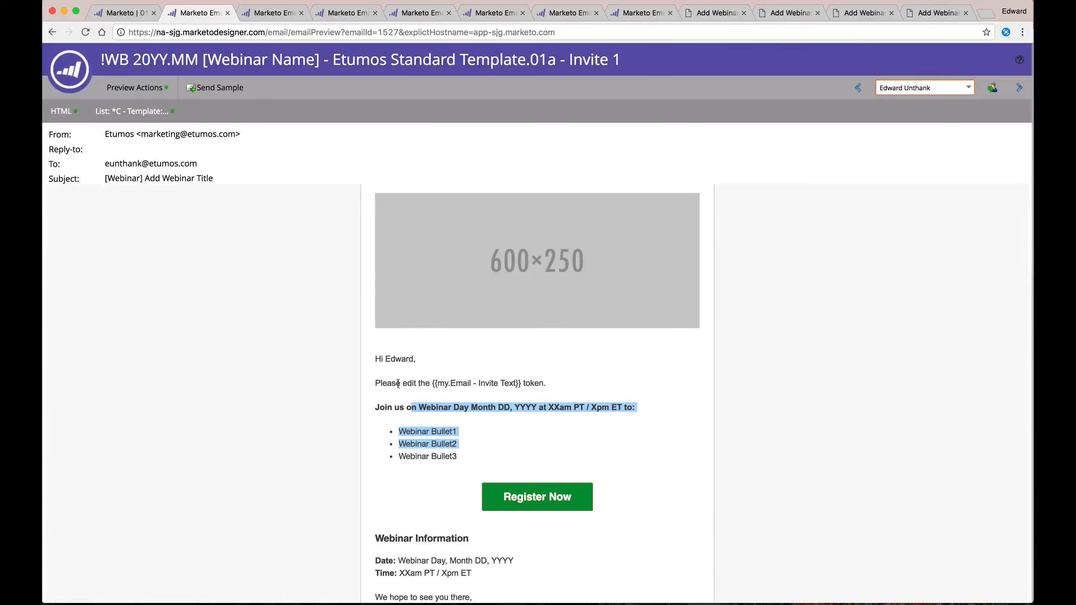
{"action": "left_click_drag", "start_coordinate": [375, 383], "coordinate": [547, 385]}
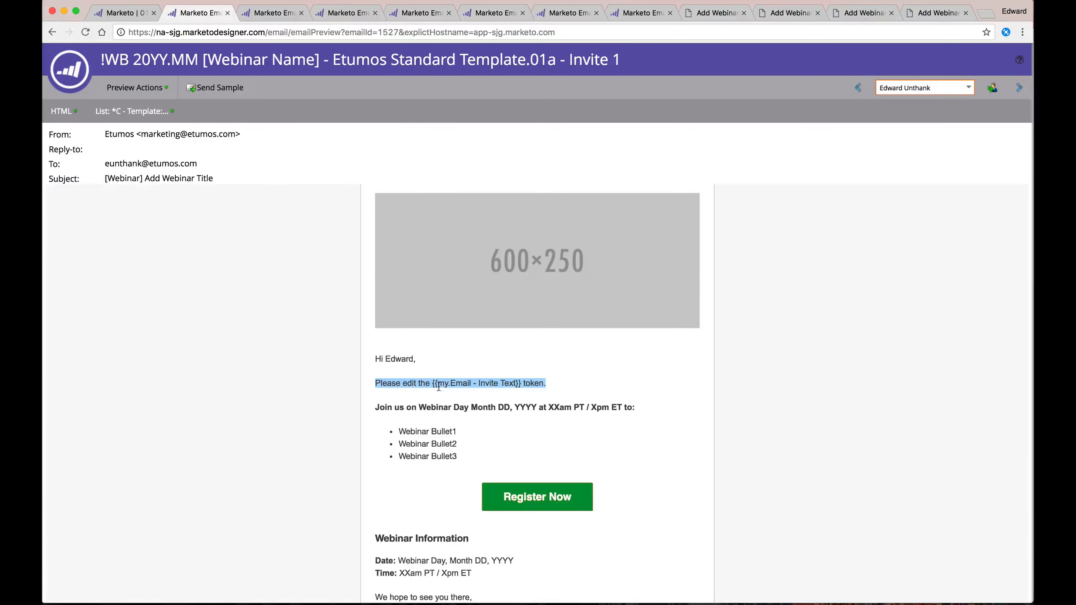
{"action": "scroll", "coordinate": [428, 381], "scroll_direction": "down", "scroll_amount": 1}
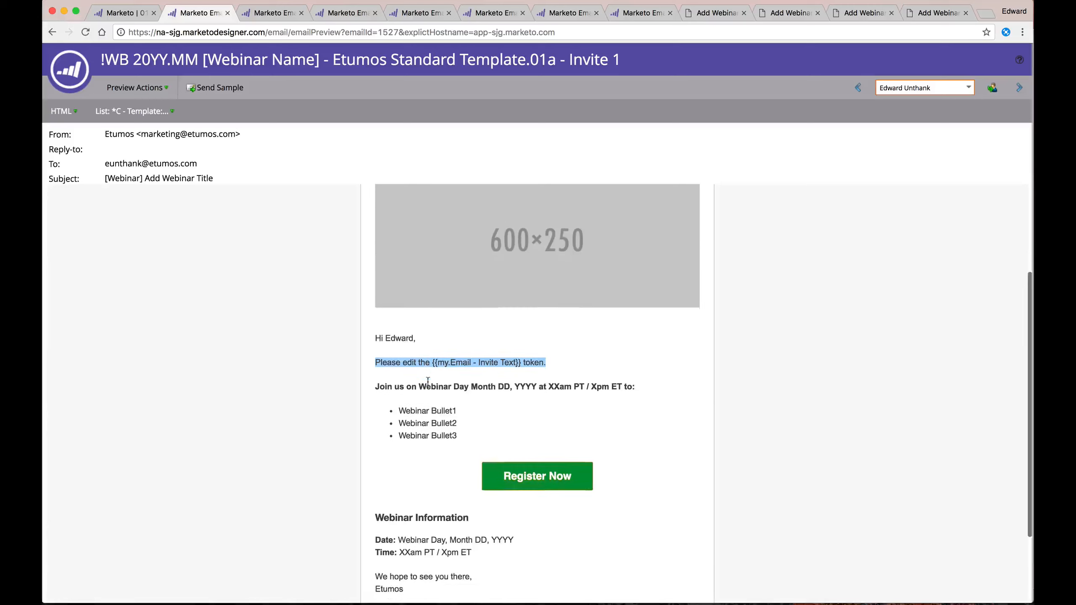
{"action": "left_click", "coordinate": [407, 382]}
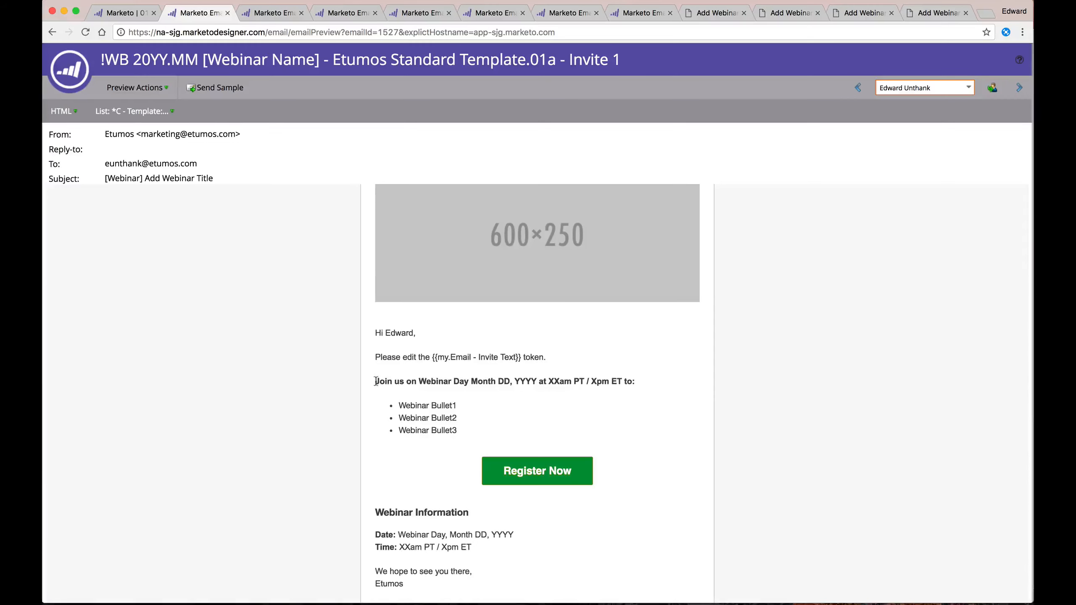
Examine Invite 1's "Join us on" date line, three webinar bullets and Webinar Information date and time, ending back at the email's top.
{"action": "left_click_drag", "start_coordinate": [376, 382], "coordinate": [483, 382]}
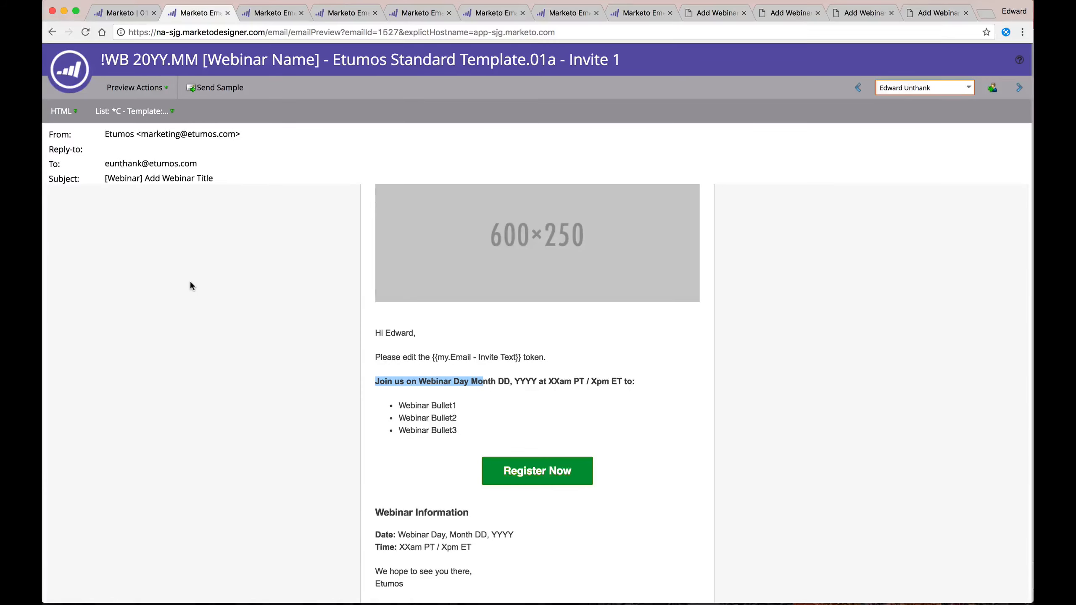
{"action": "left_click", "coordinate": [526, 381]}
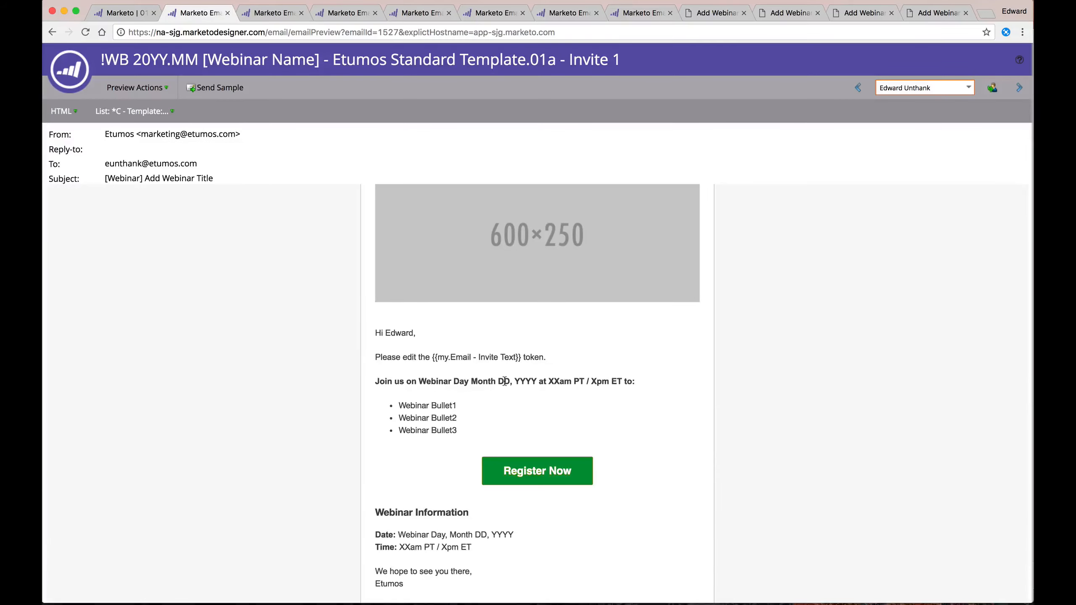
{"action": "scroll", "coordinate": [428, 383], "scroll_direction": "down", "scroll_amount": 1}
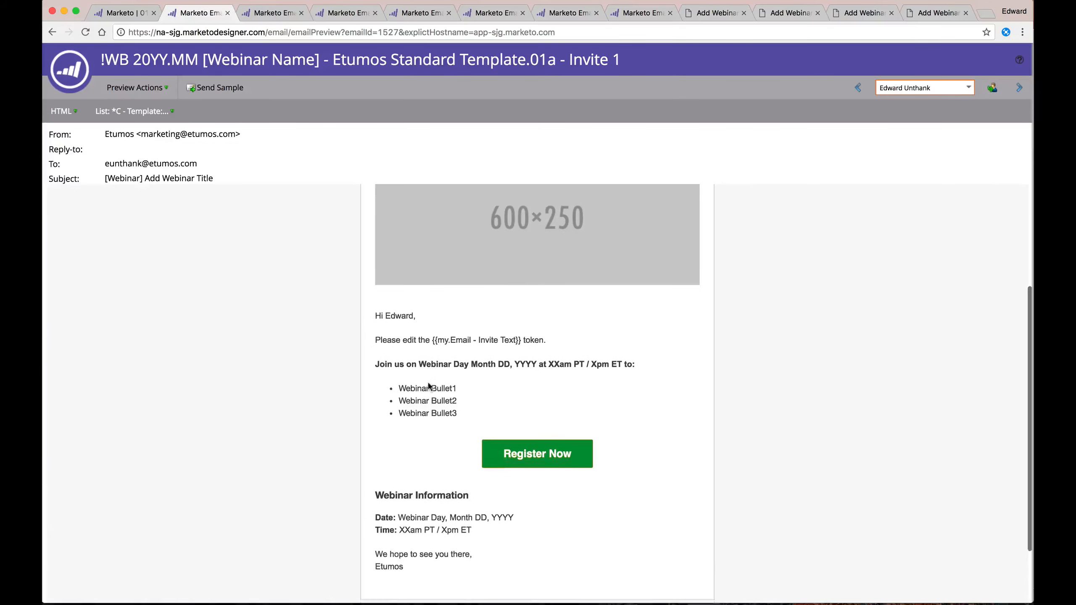
{"action": "left_click_drag", "start_coordinate": [422, 388], "coordinate": [408, 412]}
{"action": "scroll", "coordinate": [408, 412], "scroll_direction": "down", "scroll_amount": 2}
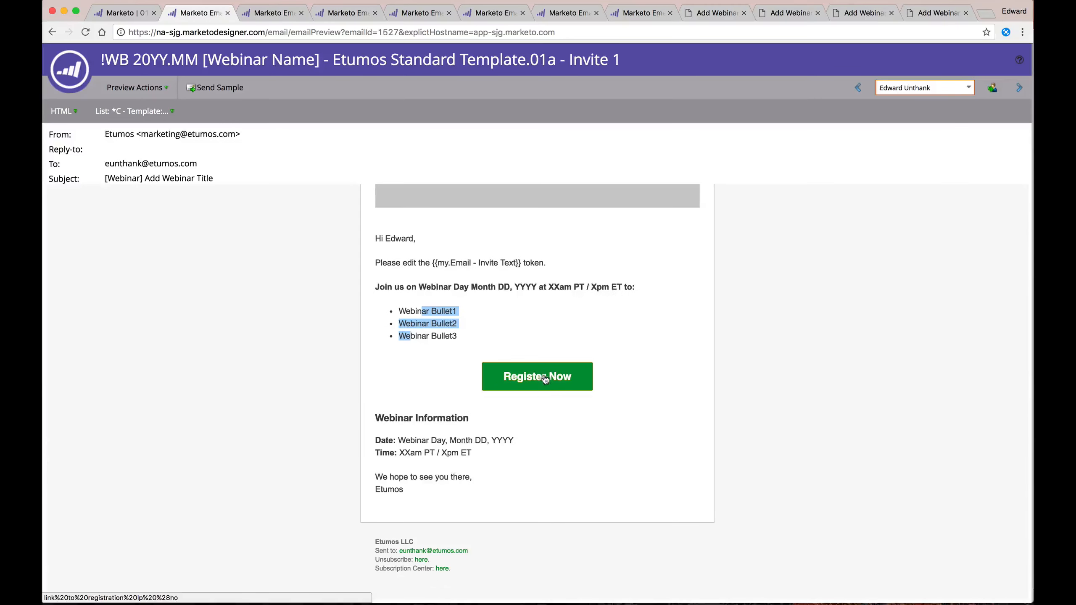
{"action": "left_click", "coordinate": [400, 425]}
{"action": "left_click_drag", "start_coordinate": [396, 441], "coordinate": [395, 455]}
{"action": "left_click", "coordinate": [395, 456]}
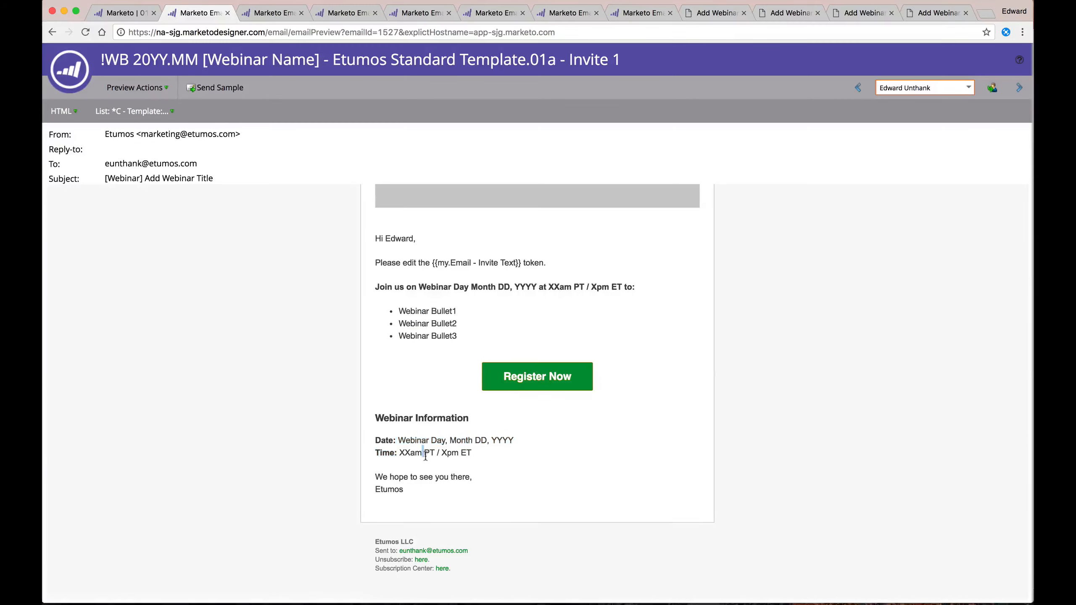
{"action": "scroll", "coordinate": [426, 458], "scroll_direction": "up", "scroll_amount": 4}
{"action": "scroll", "coordinate": [427, 458], "scroll_direction": "up", "scroll_amount": 2}
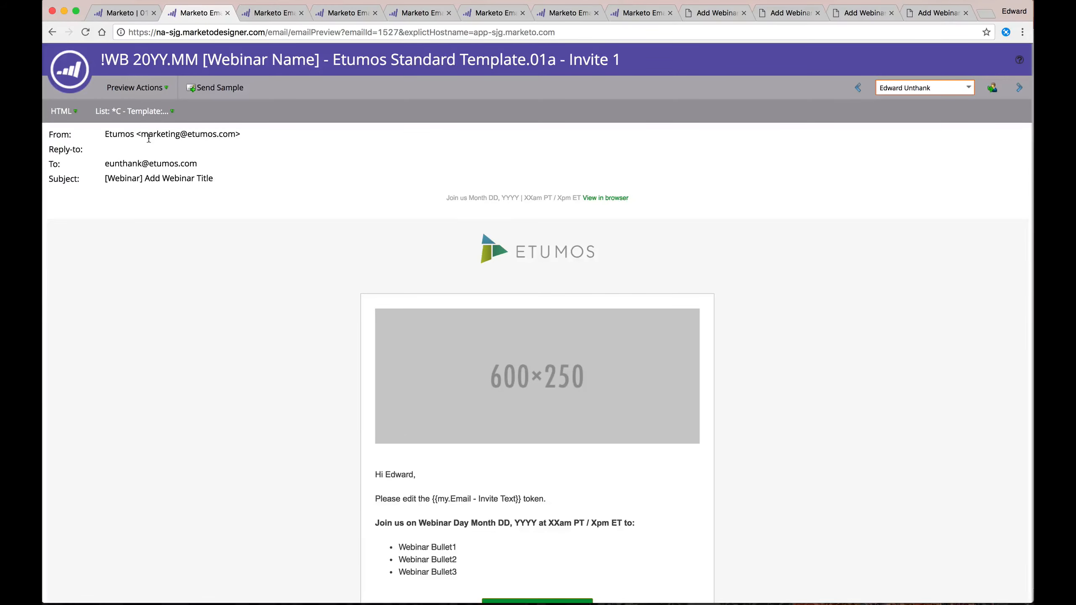
Show the 01b - Invite 2 preview, and highlight its "There's still time to register" sentence and the invite text token line.
{"action": "left_click", "coordinate": [275, 13]}
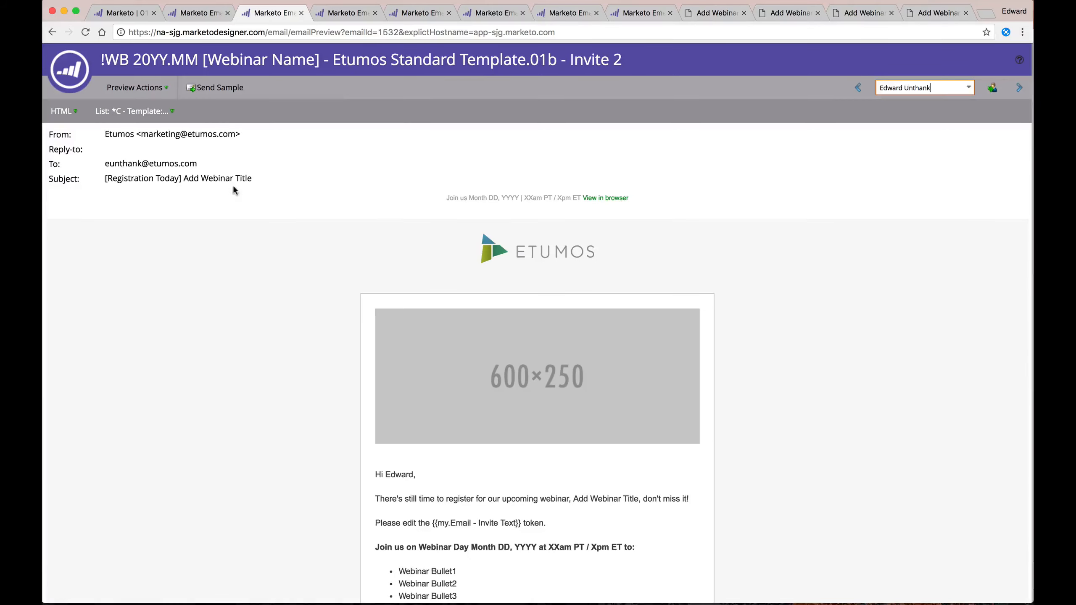
{"action": "scroll", "coordinate": [264, 314], "scroll_direction": "down", "scroll_amount": 3}
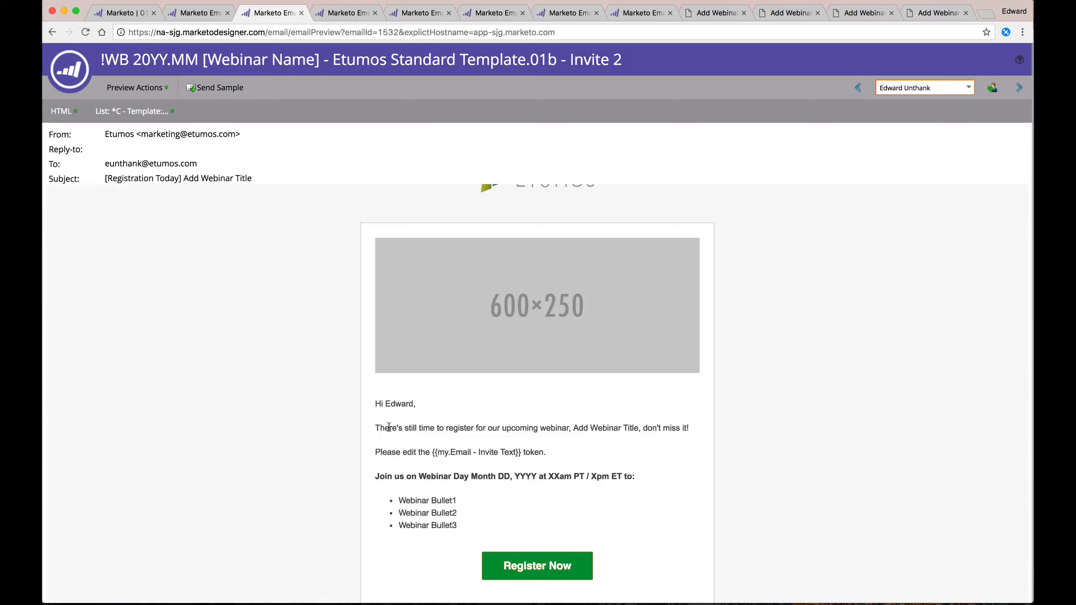
{"action": "double_click", "coordinate": [376, 428]}
{"action": "left_click", "coordinate": [376, 428]}
{"action": "left_click_drag", "start_coordinate": [374, 431], "coordinate": [716, 430]}
{"action": "left_click", "coordinate": [510, 430]}
{"action": "left_click_drag", "start_coordinate": [396, 428], "coordinate": [548, 450]}
{"action": "left_click", "coordinate": [428, 452]}
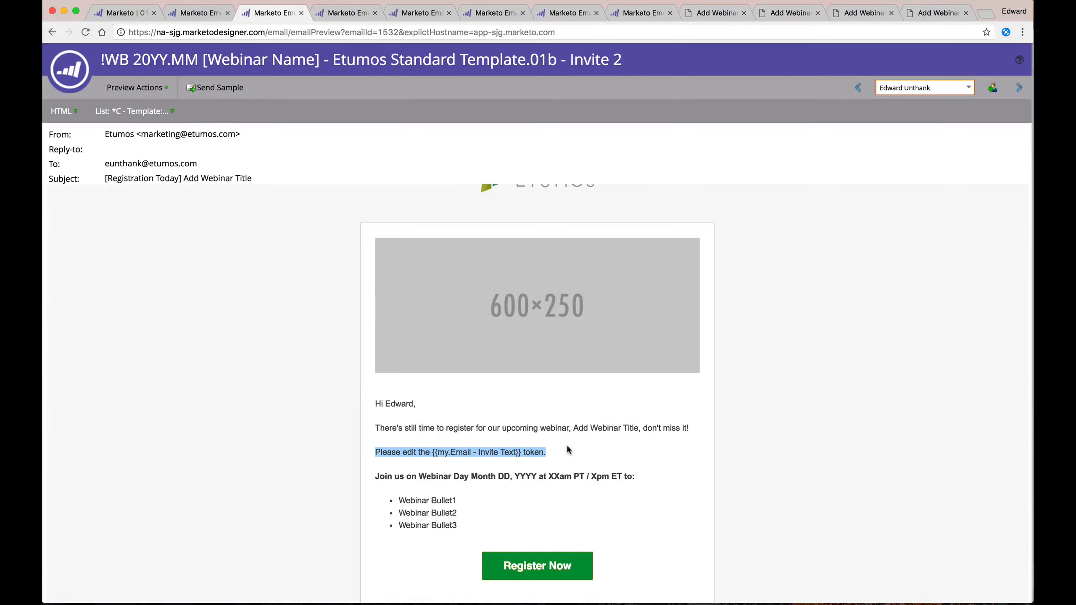
Point out again the extra opening sentence that mentions the webinar title in Invite 2.
{"action": "left_click", "coordinate": [528, 427]}
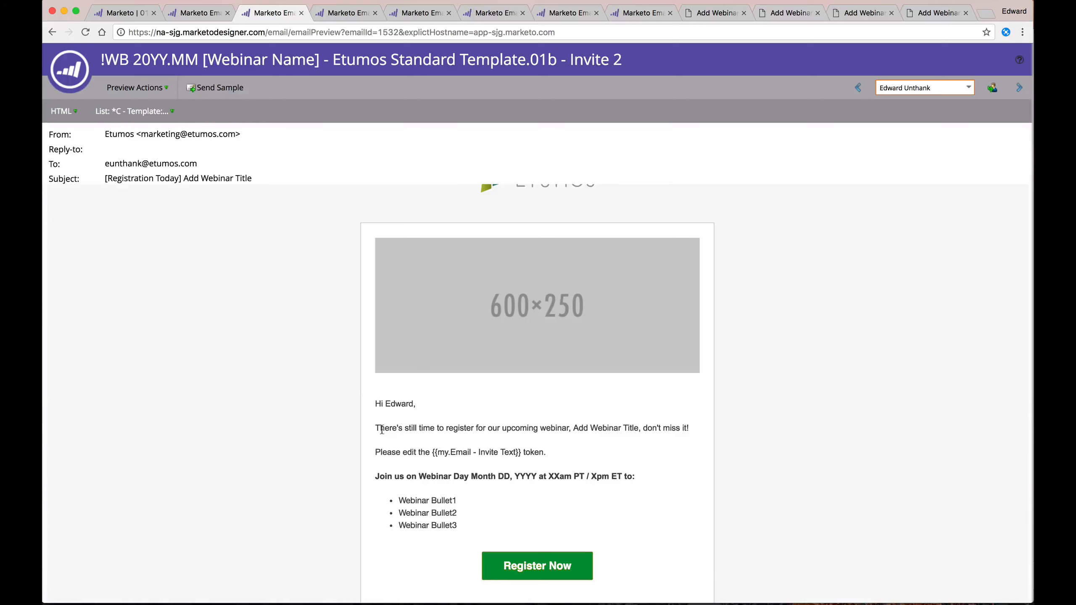
{"action": "mouse_move", "coordinate": [384, 428]}
{"action": "left_mouse_down"}
{"action": "mouse_move", "coordinate": [640, 425]}
{"action": "mouse_move", "coordinate": [365, 422]}
{"action": "left_mouse_up"}
{"action": "left_click", "coordinate": [548, 426]}
{"action": "left_click", "coordinate": [683, 425]}
{"action": "left_click", "coordinate": [397, 431]}
Review Invite 2 from header to footer, highlighting the shared content from the "Join us on" line to the Etumos sign-off.
{"action": "scroll", "coordinate": [398, 431], "scroll_direction": "down", "scroll_amount": 2}
{"action": "scroll", "coordinate": [398, 431], "scroll_direction": "up", "scroll_amount": 2}
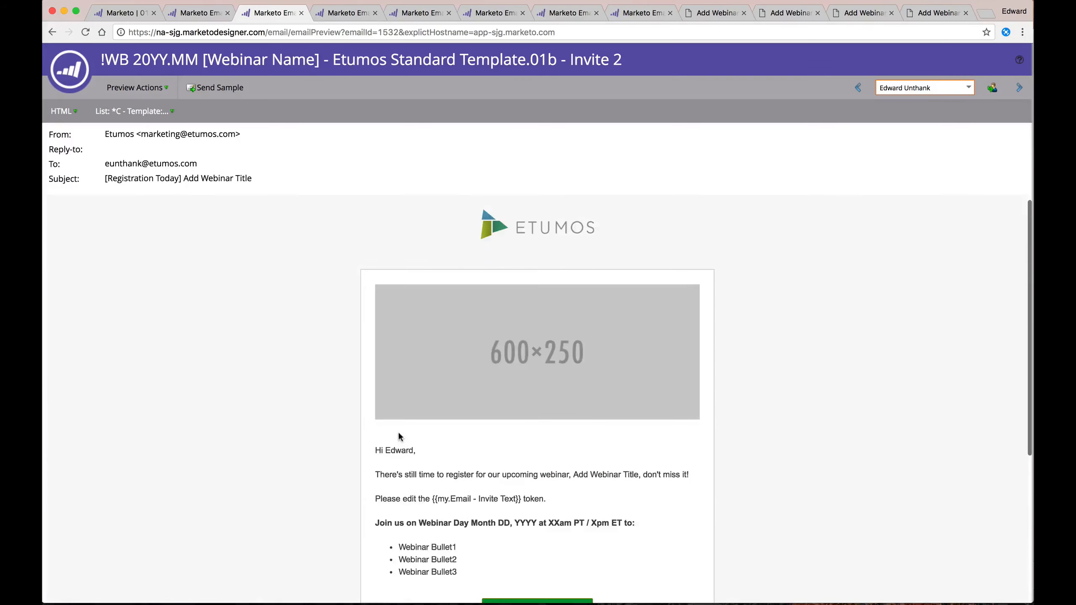
{"action": "scroll", "coordinate": [397, 431], "scroll_direction": "down", "scroll_amount": 4}
{"action": "scroll", "coordinate": [399, 433], "scroll_direction": "up", "scroll_amount": 5}
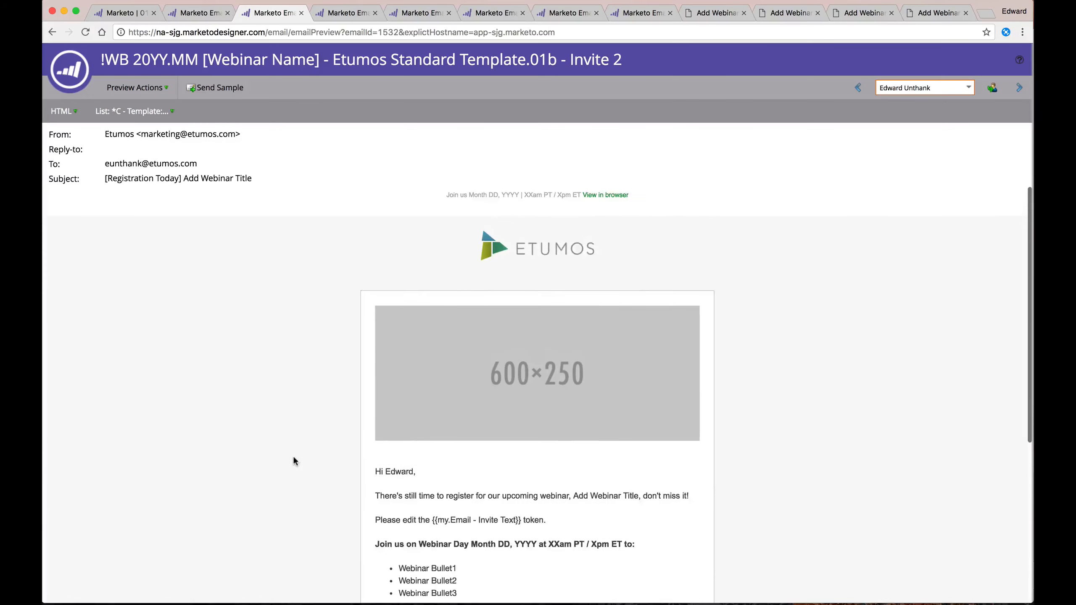
{"action": "scroll", "coordinate": [293, 455], "scroll_direction": "down", "scroll_amount": 4}
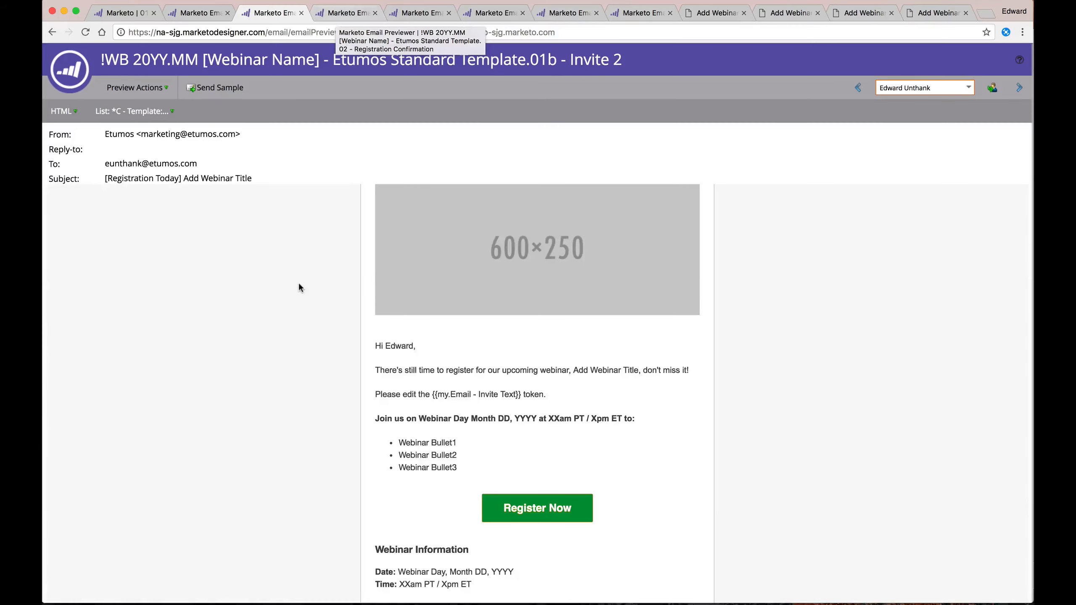
{"action": "scroll", "coordinate": [299, 287], "scroll_direction": "down", "scroll_amount": 3}
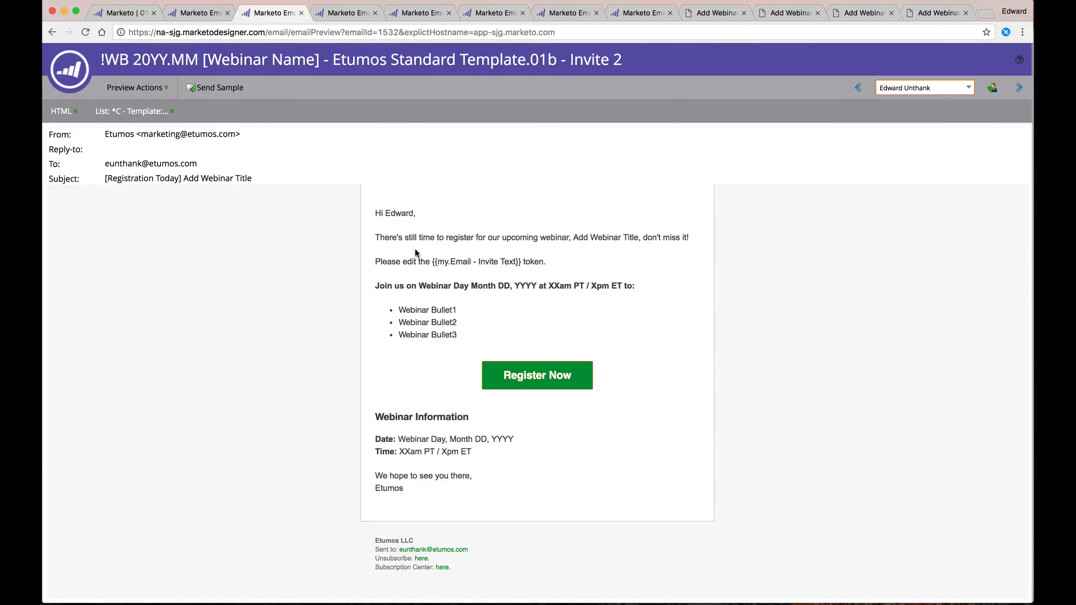
{"action": "left_click_drag", "start_coordinate": [399, 286], "coordinate": [417, 491]}
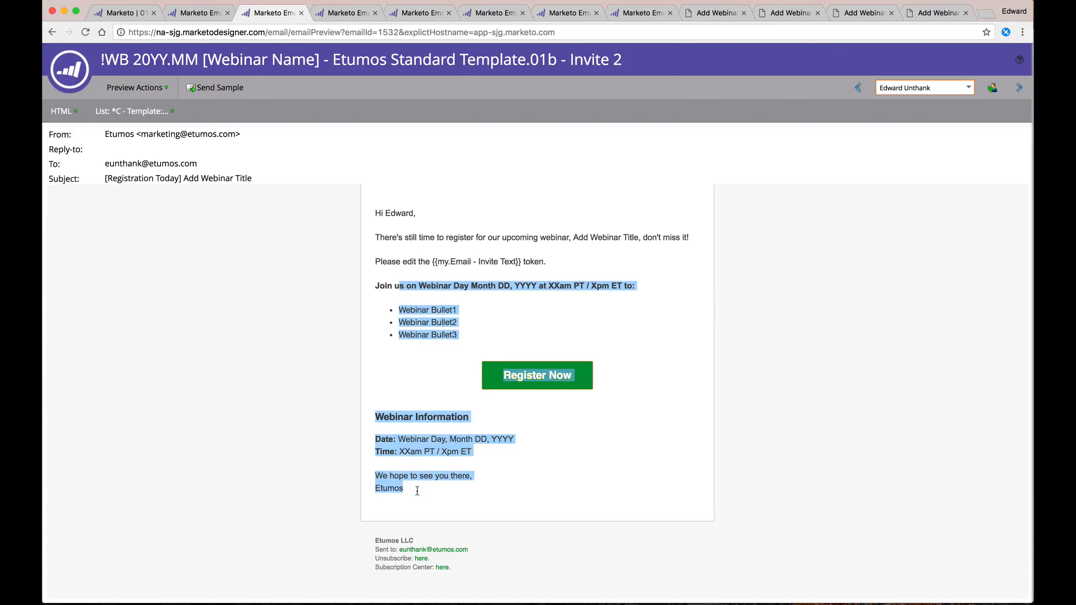
{"action": "scroll", "coordinate": [417, 491], "scroll_direction": "up", "scroll_amount": 1}
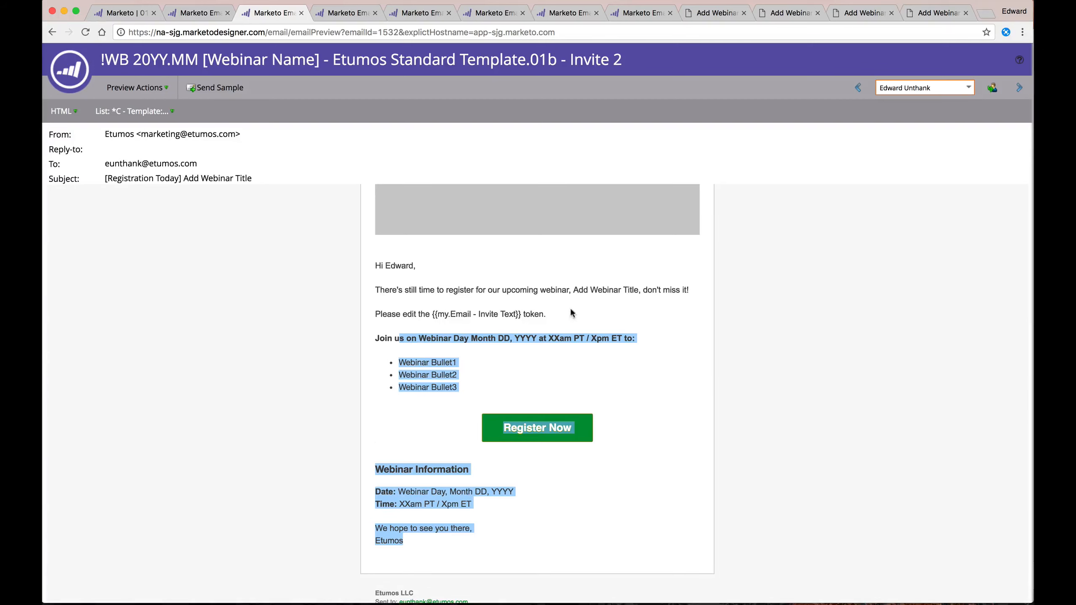
Show the 02 - Registration Confirmation preview, and highlight its body from the thank-you line to the Audio PIN entry.
{"action": "left_click", "coordinate": [344, 13]}
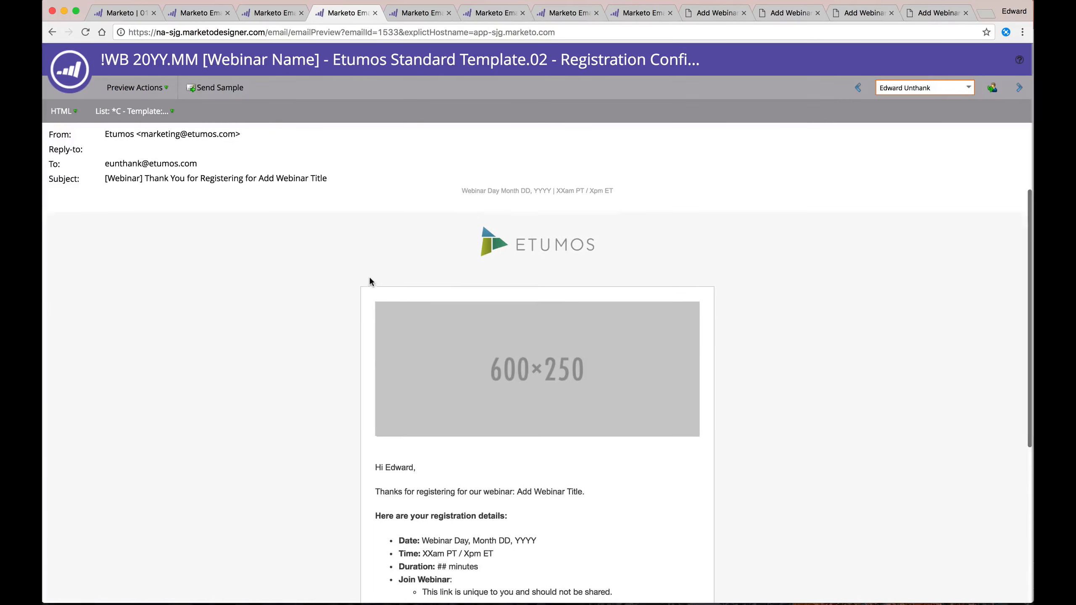
{"action": "scroll", "coordinate": [370, 278], "scroll_direction": "down", "scroll_amount": 3}
{"action": "scroll", "coordinate": [370, 279], "scroll_direction": "down", "scroll_amount": 3}
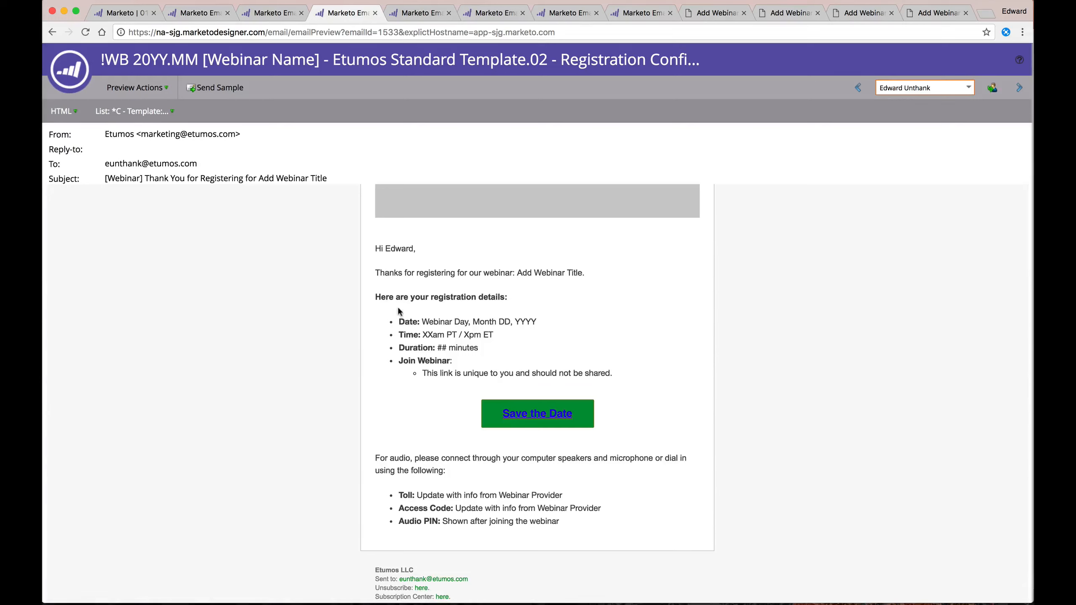
{"action": "left_click_drag", "start_coordinate": [398, 273], "coordinate": [571, 522]}
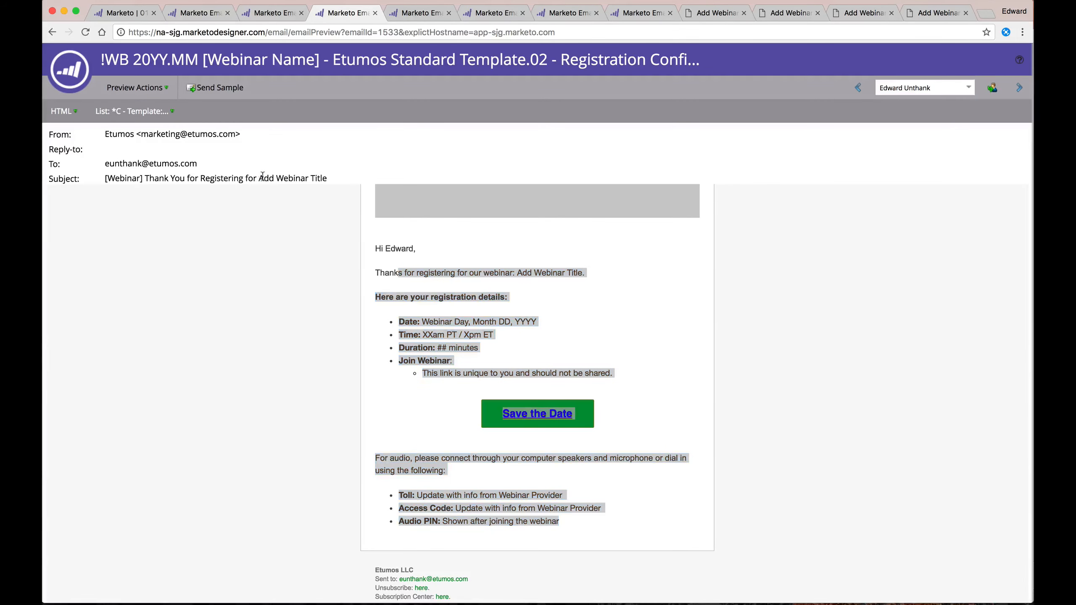
Examine the Registration Confirmation subject line, highlighting the webinar title portion and the "[Webinar] Thank You for Registering for" wording.
{"action": "left_click_drag", "start_coordinate": [260, 178], "coordinate": [358, 190]}
{"action": "left_click", "coordinate": [231, 180]}
{"action": "left_click_drag", "start_coordinate": [104, 180], "coordinate": [181, 175]}
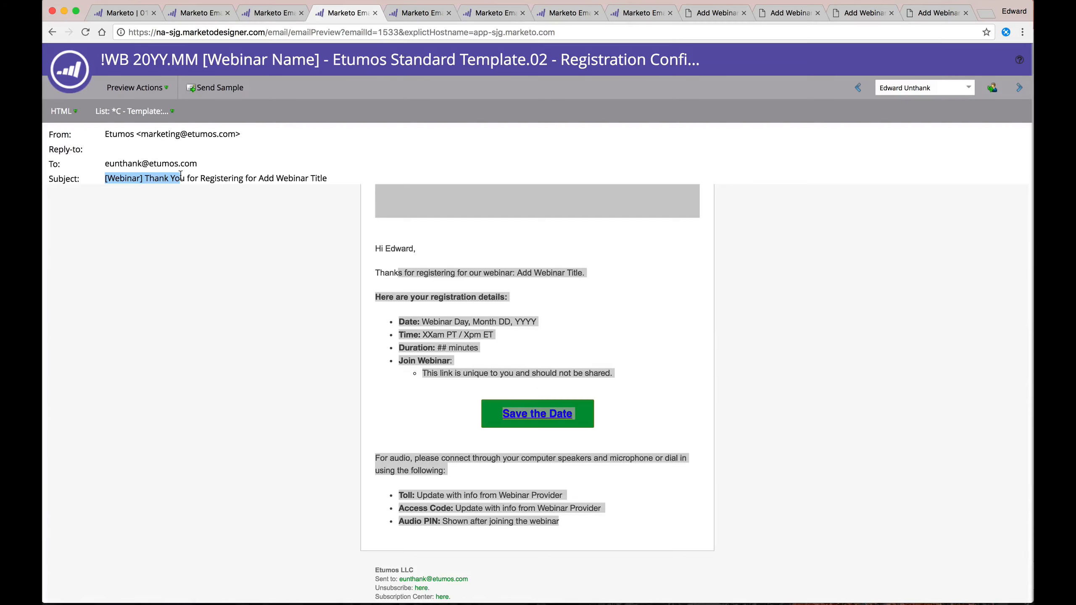
{"action": "left_click", "coordinate": [206, 178]}
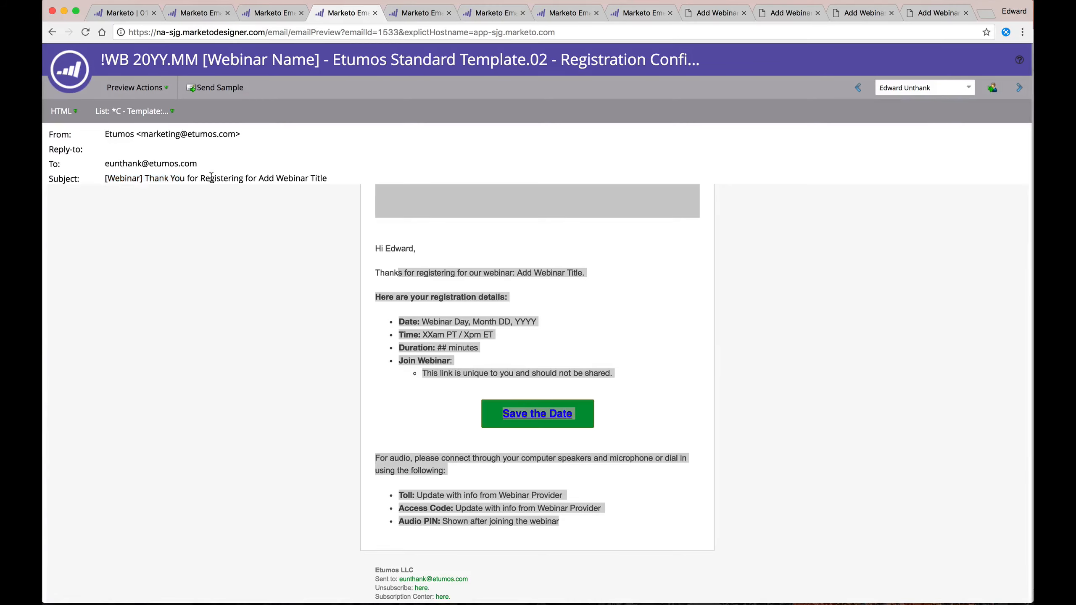
{"action": "double_click", "coordinate": [236, 178]}
{"action": "left_click", "coordinate": [162, 180]}
{"action": "double_click", "coordinate": [162, 180]}
{"action": "double_click", "coordinate": [194, 179]}
Look over the Registration Confirmation body once more, and bring up the 03a - Reminder 1 email preview.
{"action": "scroll", "coordinate": [352, 334], "scroll_direction": "up", "scroll_amount": 2}
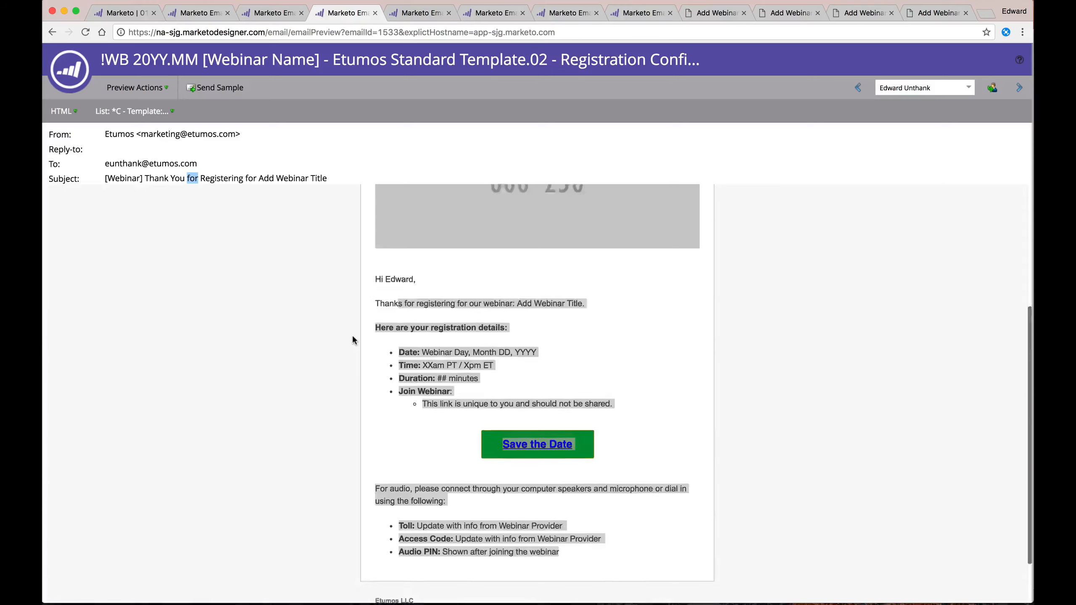
{"action": "scroll", "coordinate": [352, 338], "scroll_direction": "up", "scroll_amount": 5}
{"action": "scroll", "coordinate": [568, 517], "scroll_direction": "down", "scroll_amount": 3}
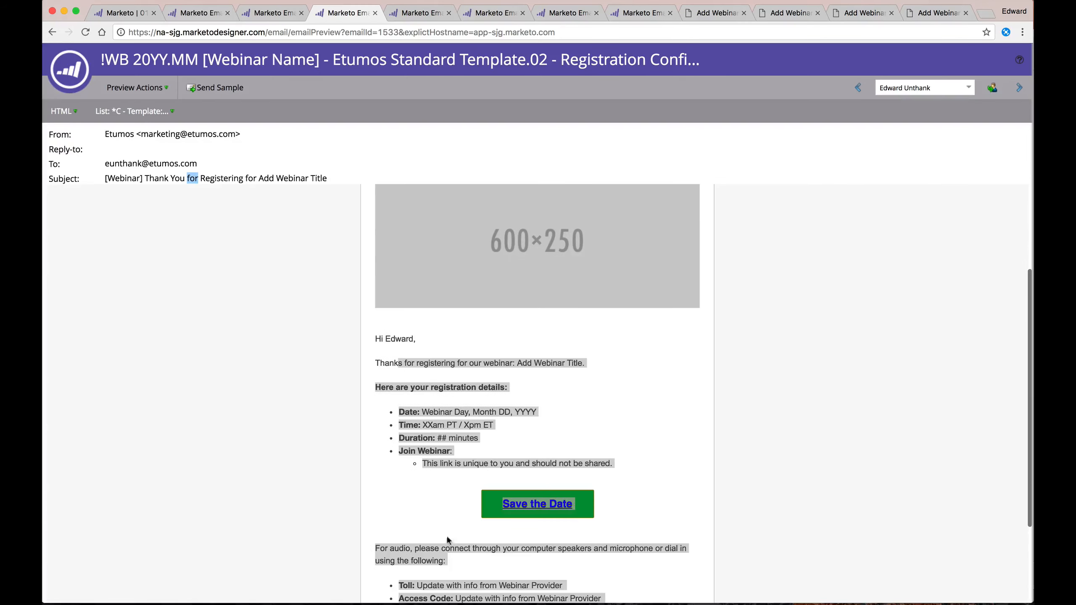
{"action": "left_click", "coordinate": [425, 15]}
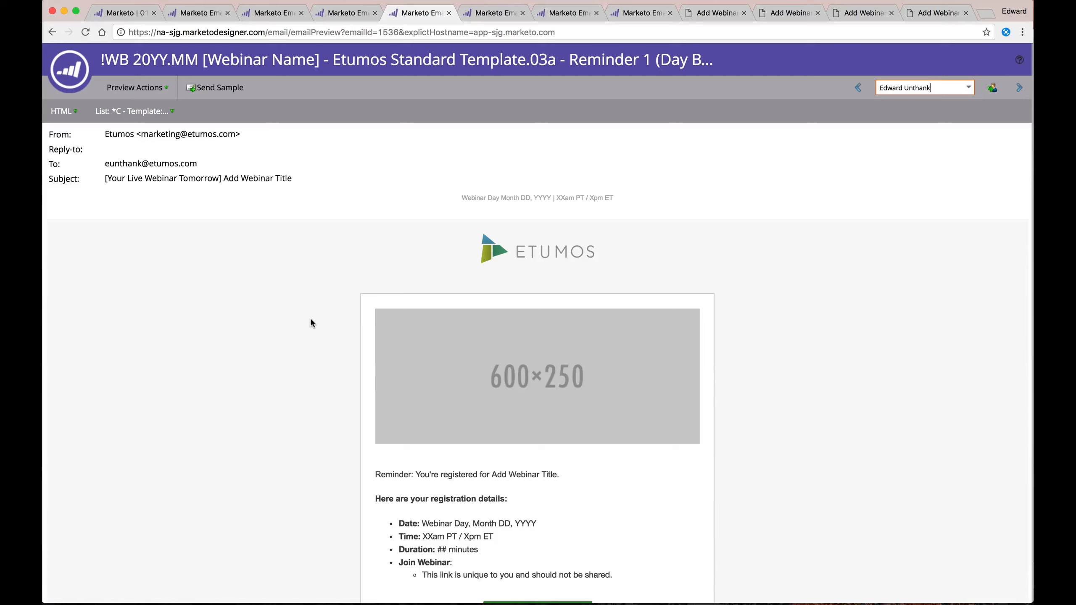
Review the Reminder 1 email down to its audio details, highlighting the text from the "You're registered for" line to the time entry.
{"action": "scroll", "coordinate": [310, 320], "scroll_direction": "down", "scroll_amount": 1}
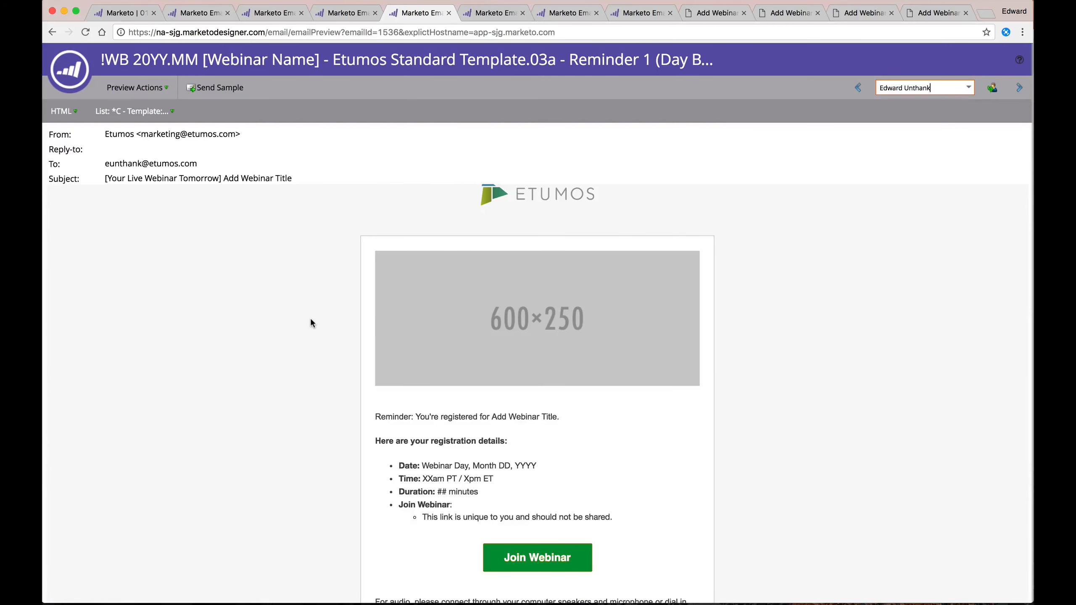
{"action": "scroll", "coordinate": [311, 320], "scroll_direction": "down", "scroll_amount": 4}
{"action": "scroll", "coordinate": [311, 323], "scroll_direction": "down", "scroll_amount": 3}
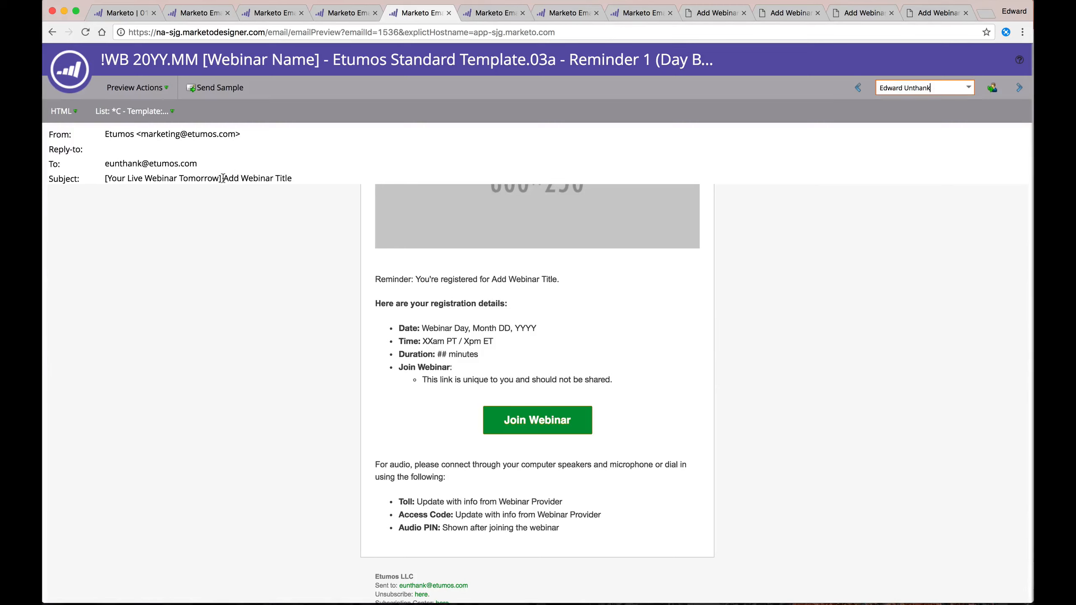
{"action": "left_click_drag", "start_coordinate": [416, 280], "coordinate": [492, 342]}
{"action": "left_click", "coordinate": [433, 284]}
{"action": "scroll", "coordinate": [432, 287], "scroll_direction": "up", "scroll_amount": 2}
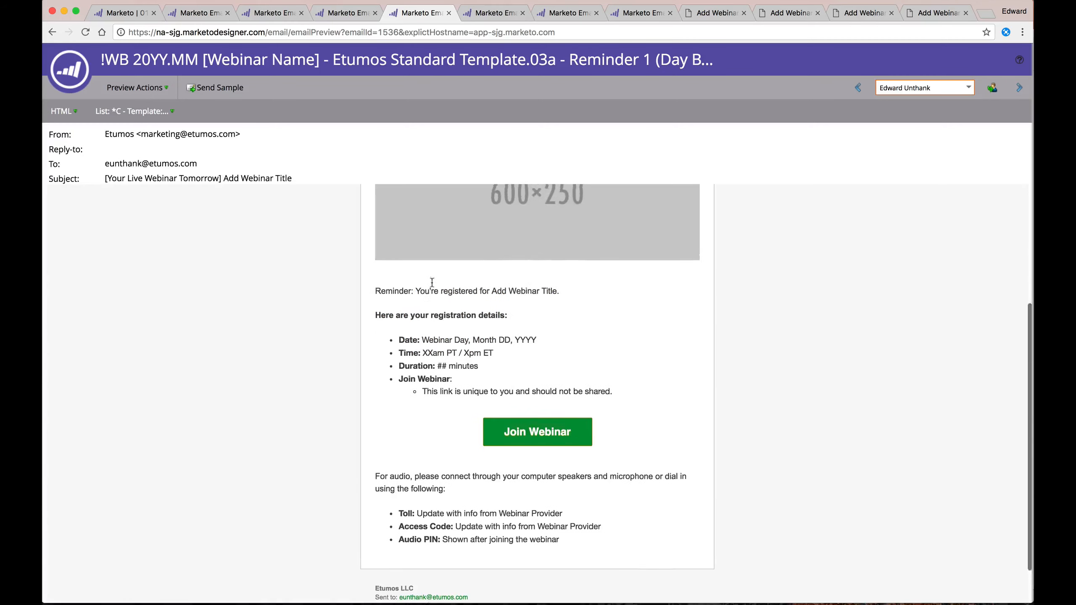
Show the 03b - Reminder 2 email preview, look over its body, and highlight the "Starting in 1 Hour" wording in the subject line.
{"action": "left_click", "coordinate": [484, 17]}
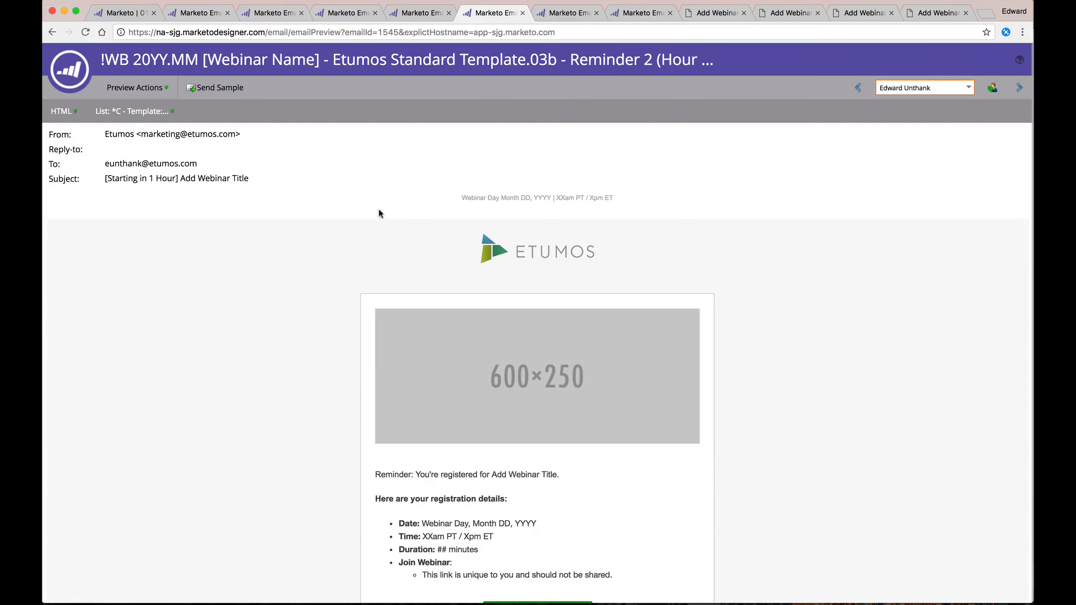
{"action": "scroll", "coordinate": [337, 305], "scroll_direction": "down", "scroll_amount": 4}
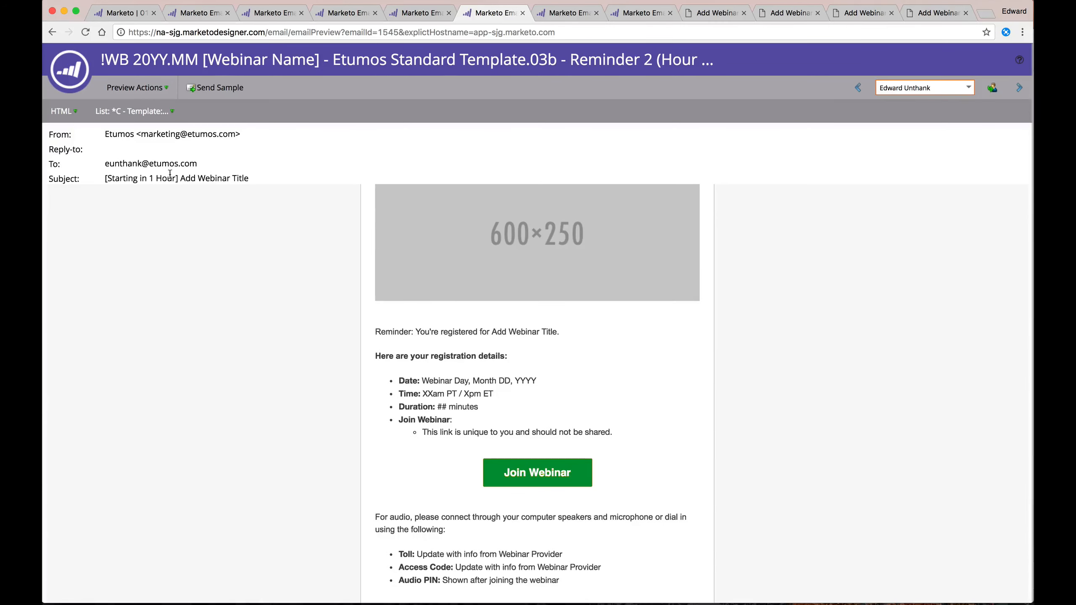
{"action": "left_click_drag", "start_coordinate": [175, 179], "coordinate": [132, 179]}
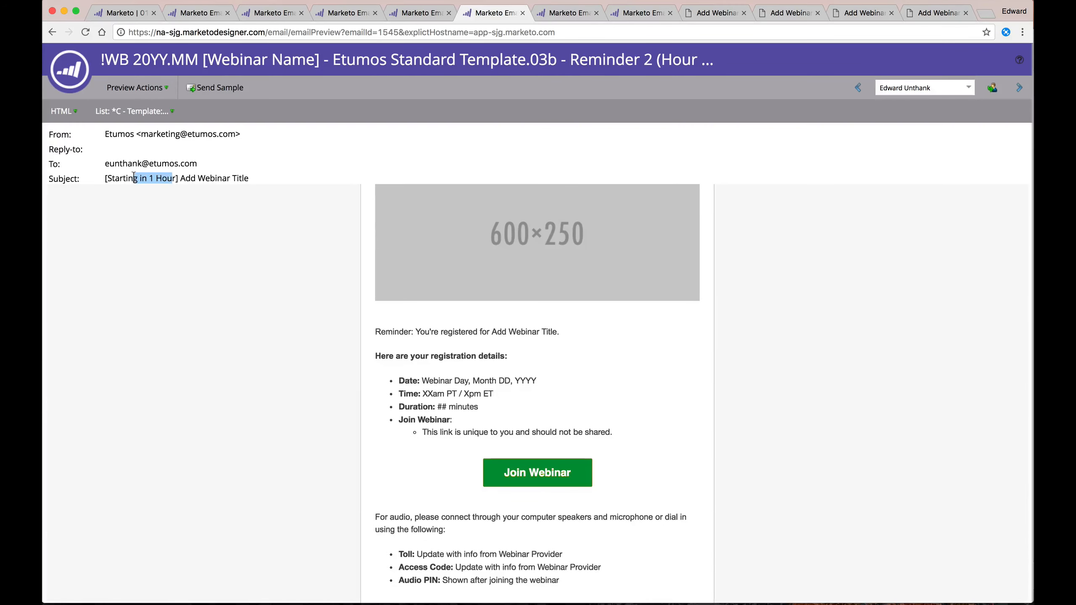
Show the 04a - Attendee Followup email preview and look over its body from the header to the recording and slides link.
{"action": "left_click", "coordinate": [577, 14]}
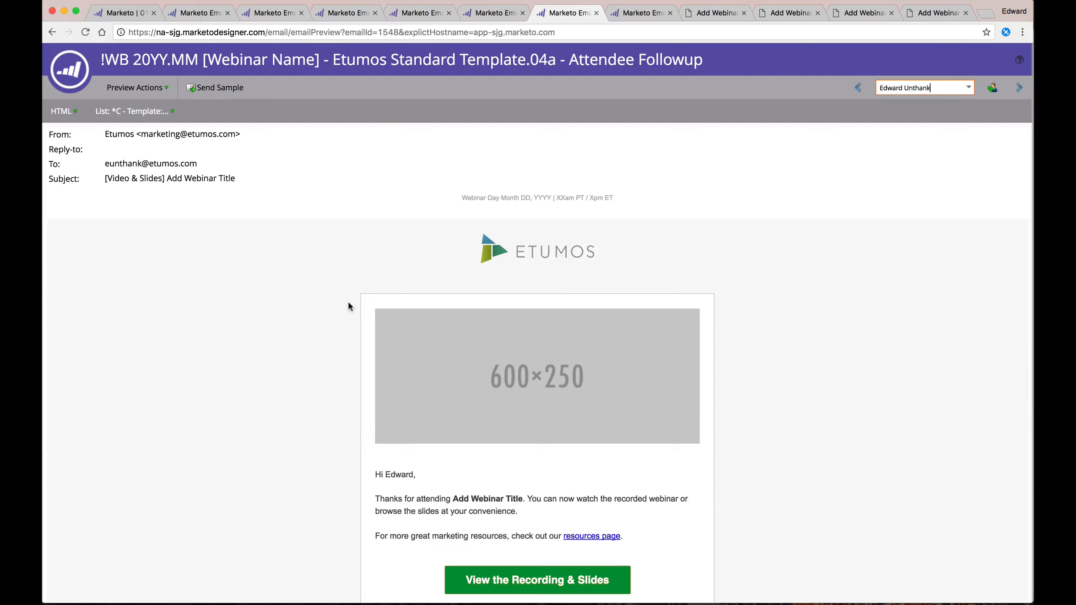
{"action": "left_click", "coordinate": [636, 13]}
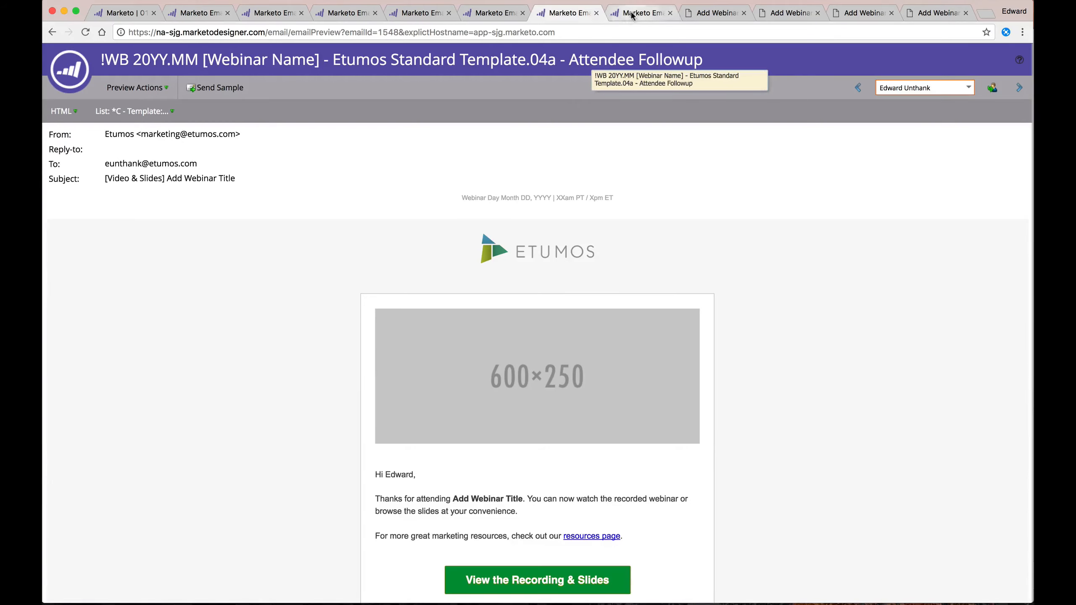
{"action": "left_click", "coordinate": [579, 16]}
{"action": "scroll", "coordinate": [337, 301], "scroll_direction": "down", "scroll_amount": 2}
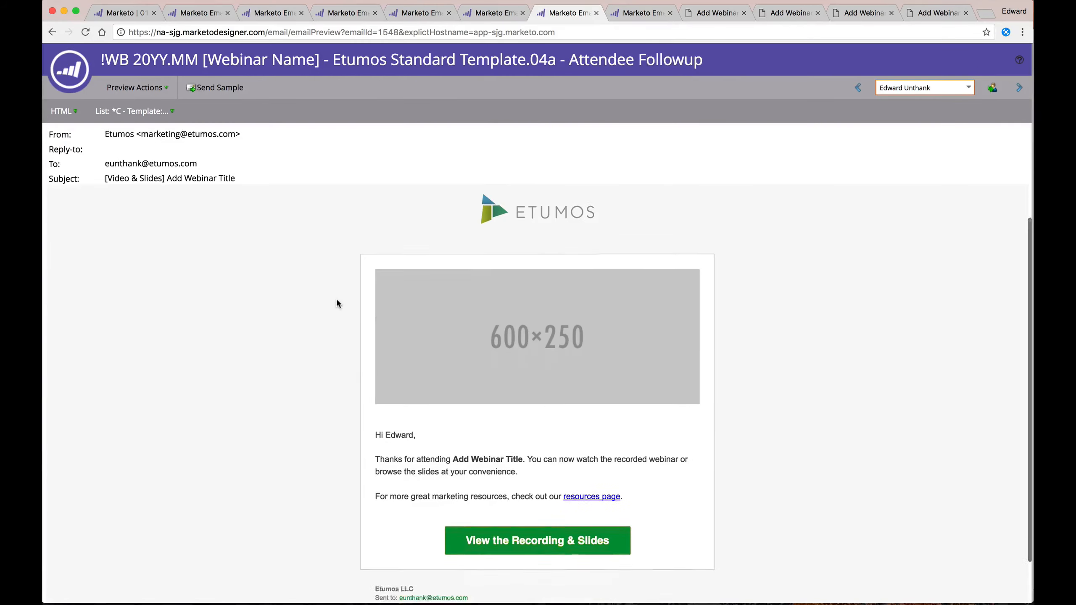
{"action": "scroll", "coordinate": [337, 300], "scroll_direction": "up", "scroll_amount": 2}
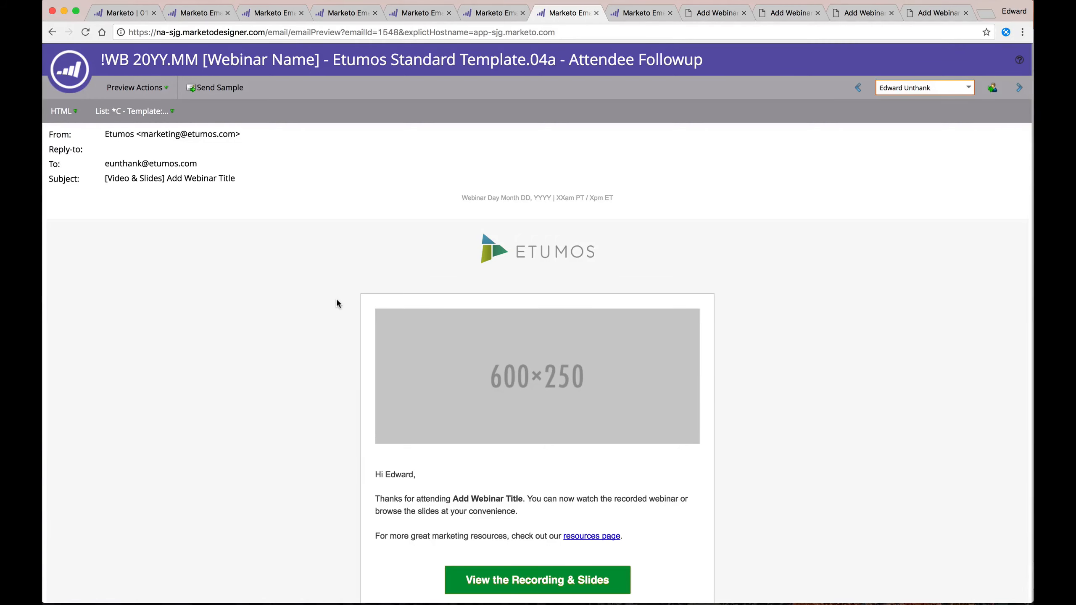
Compare the wording of the 04a Attendee Followup and 04b No Show email previews.
{"action": "scroll", "coordinate": [338, 303], "scroll_direction": "down", "scroll_amount": 3}
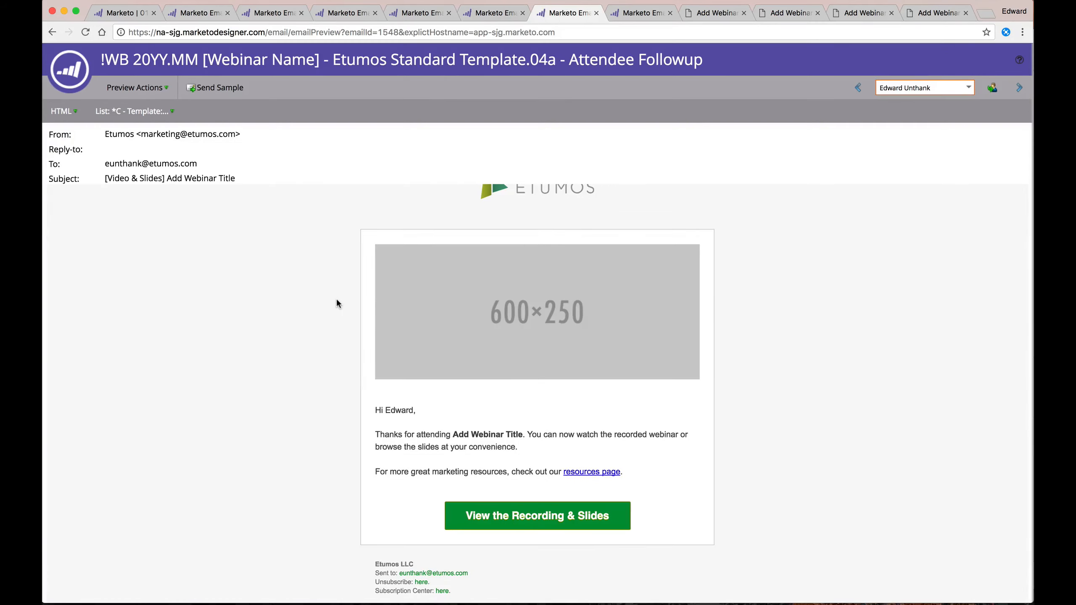
{"action": "left_click", "coordinate": [634, 14]}
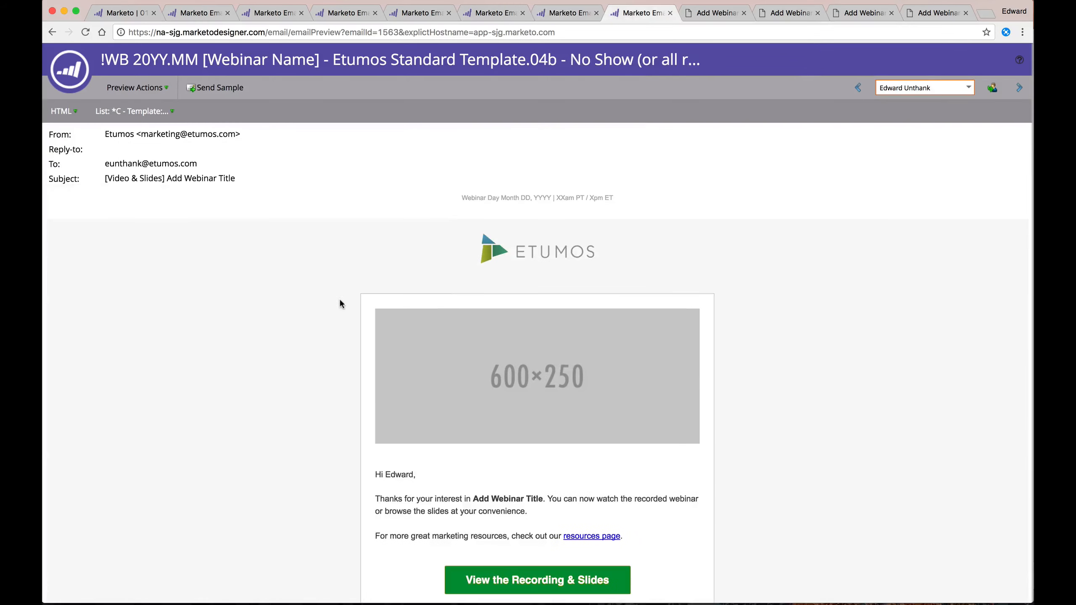
{"action": "scroll", "coordinate": [337, 306], "scroll_direction": "down", "scroll_amount": 2}
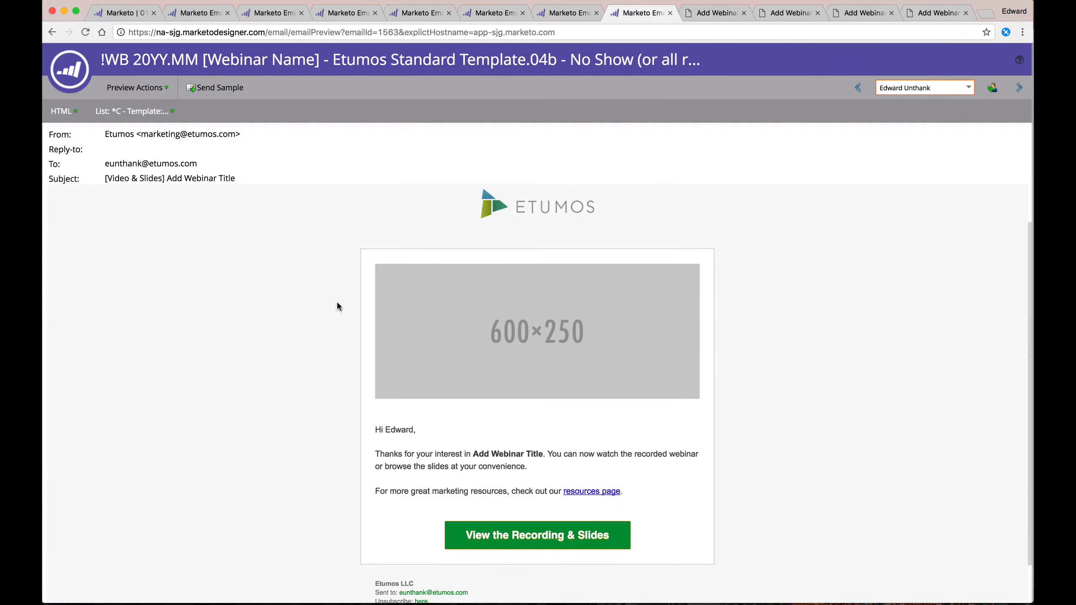
{"action": "left_click", "coordinate": [564, 13]}
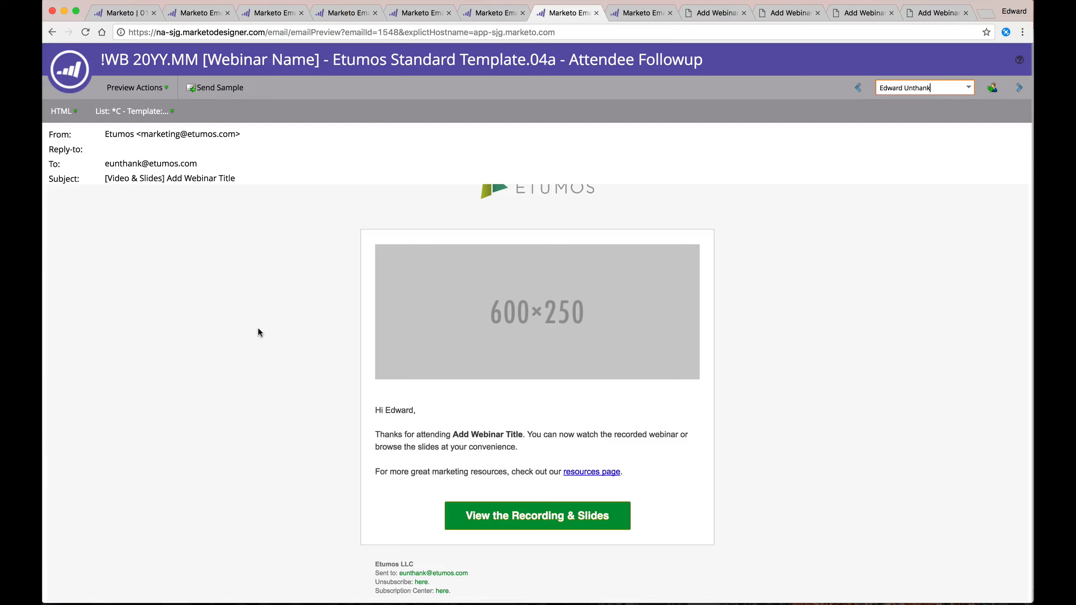
{"action": "scroll", "coordinate": [294, 464], "scroll_direction": "up", "scroll_amount": 3}
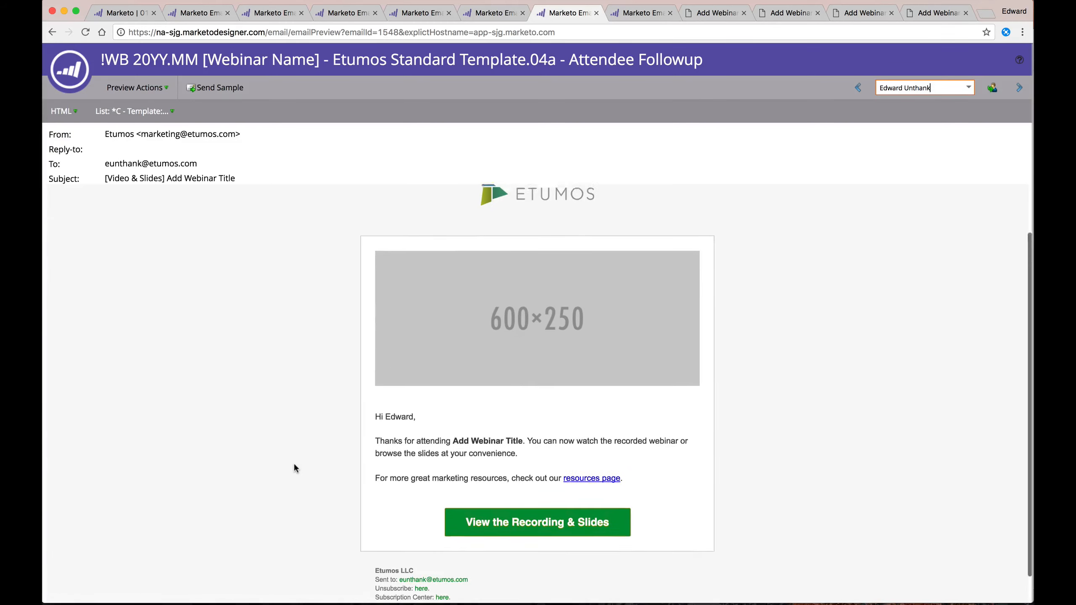
{"action": "scroll", "coordinate": [295, 467], "scroll_direction": "down", "scroll_amount": 3}
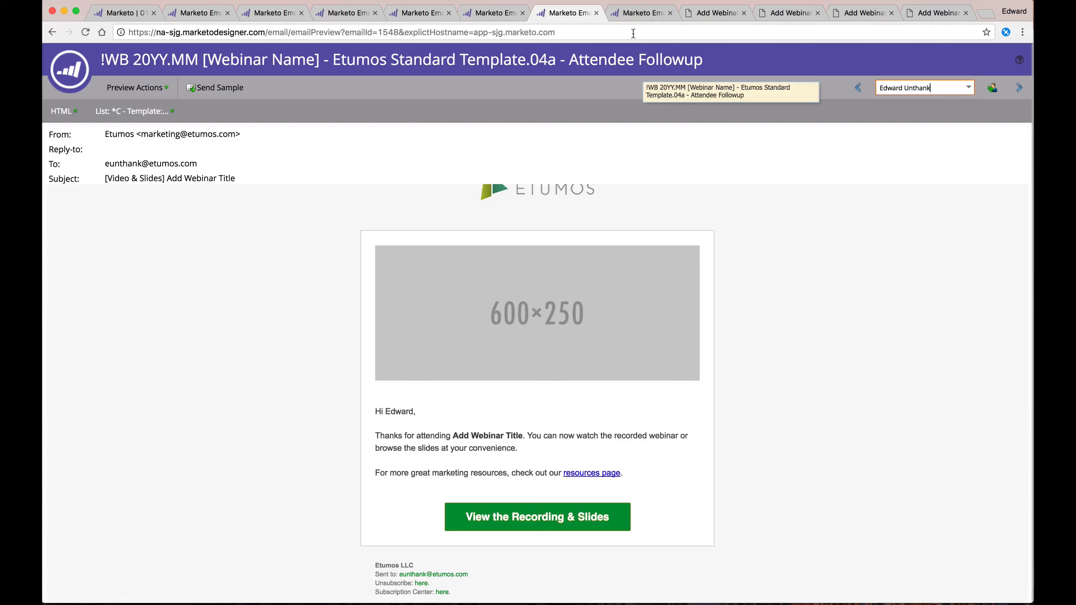
{"action": "left_click", "coordinate": [654, 15]}
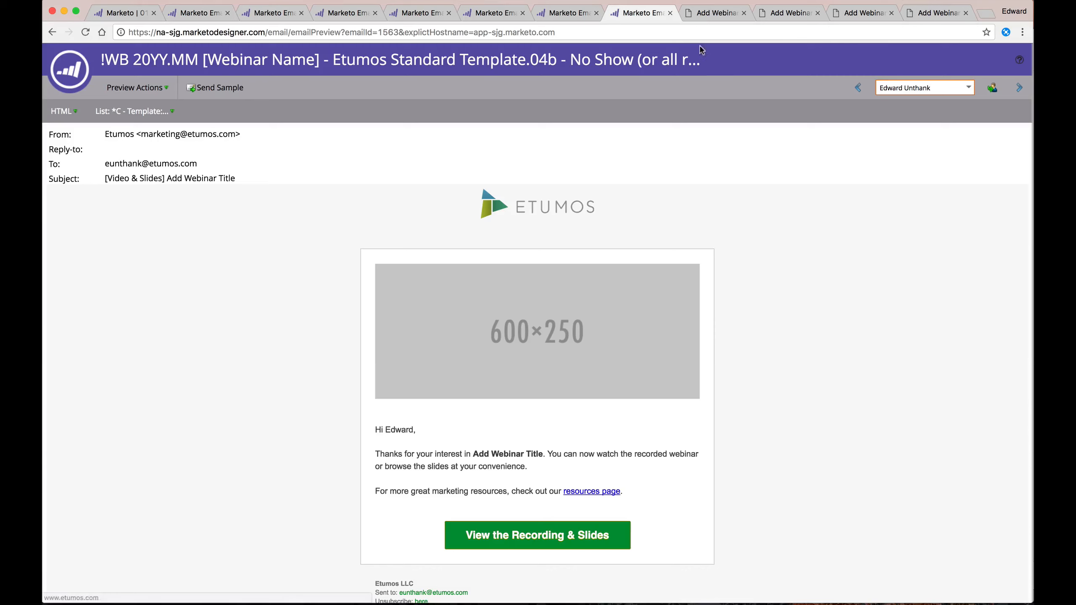
Open the LP-Register landing page and examine the date line, webinar title and subtitle in its hero banner.
{"action": "left_click", "coordinate": [705, 14]}
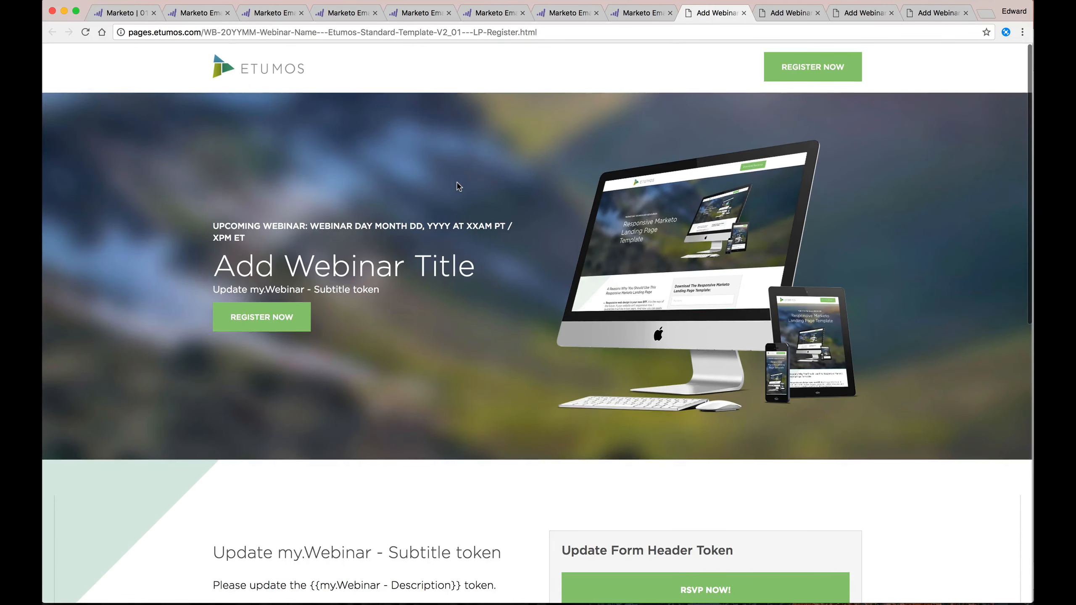
{"action": "scroll", "coordinate": [459, 187], "scroll_direction": "down", "scroll_amount": 1}
{"action": "scroll", "coordinate": [459, 187], "scroll_direction": "down", "scroll_amount": 1}
{"action": "scroll", "coordinate": [458, 186], "scroll_direction": "up", "scroll_amount": 2}
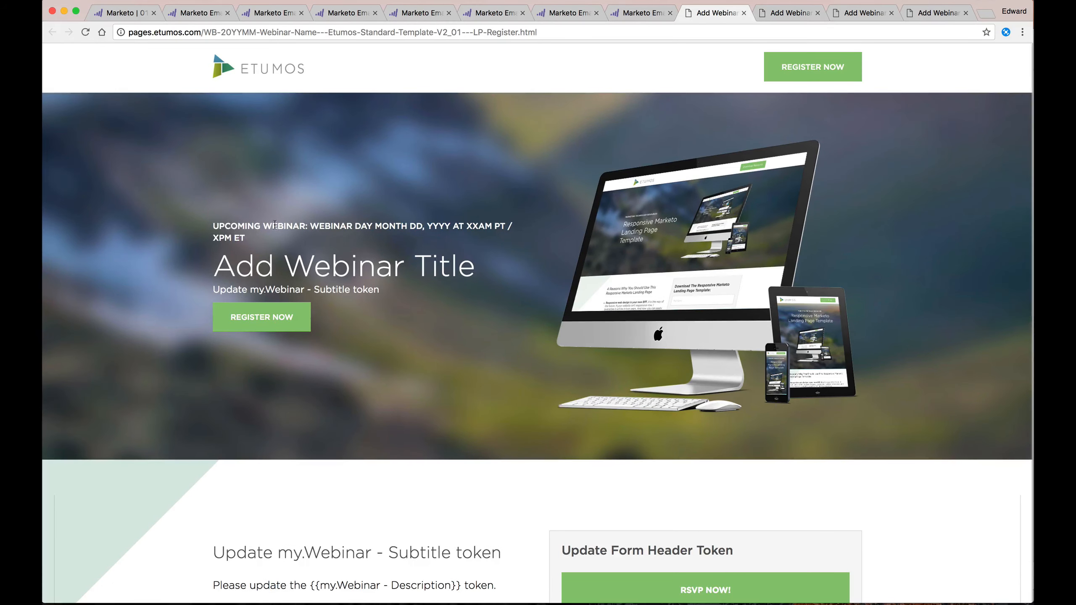
{"action": "triple_click", "coordinate": [254, 239]}
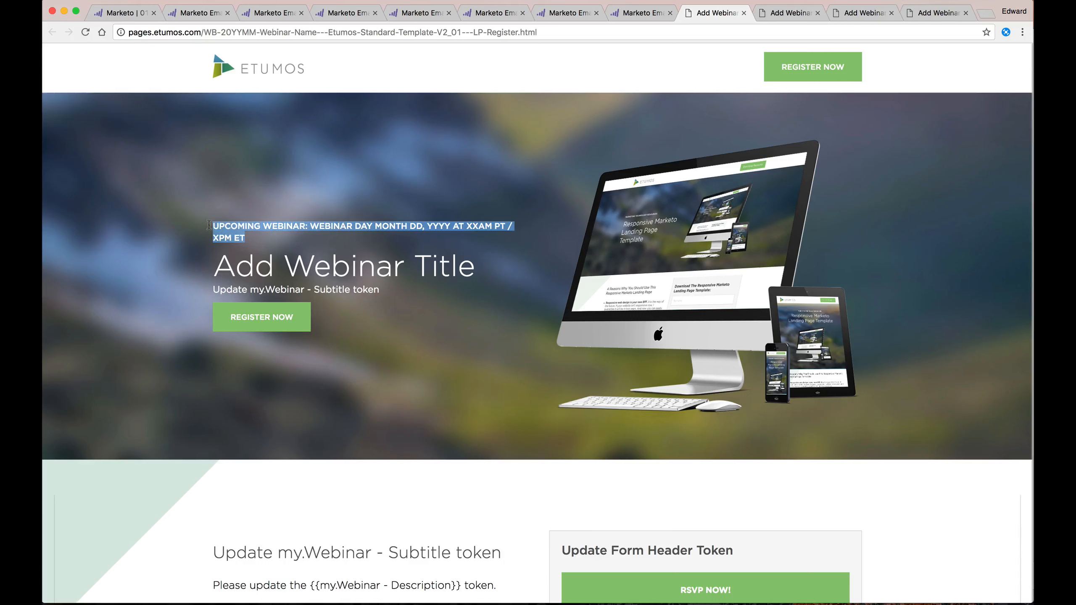
{"action": "left_click", "coordinate": [297, 238]}
{"action": "left_click_drag", "start_coordinate": [294, 239], "coordinate": [248, 216]}
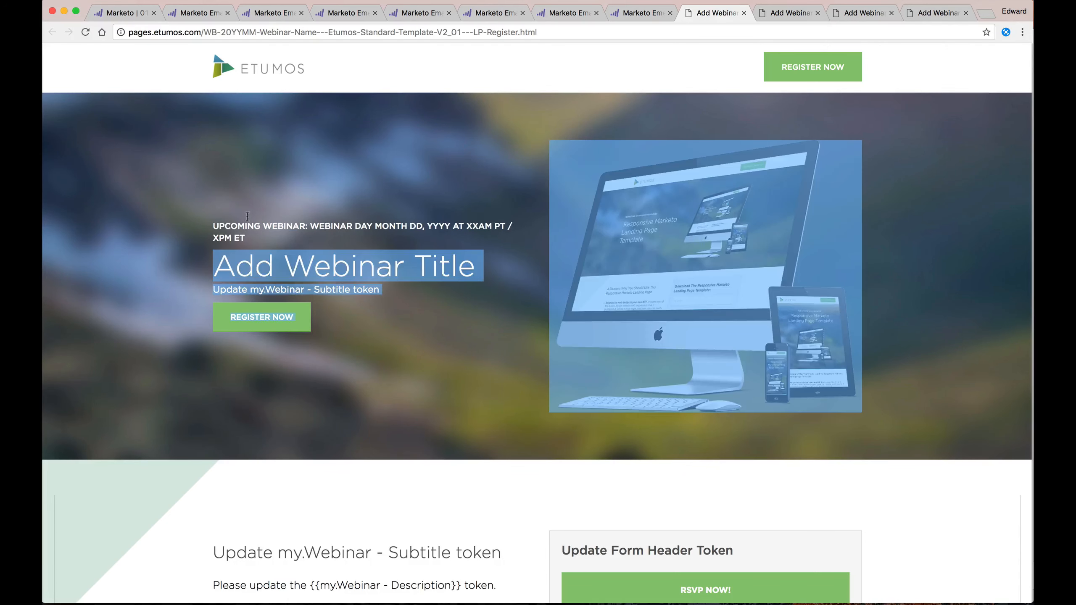
{"action": "left_click", "coordinate": [255, 265]}
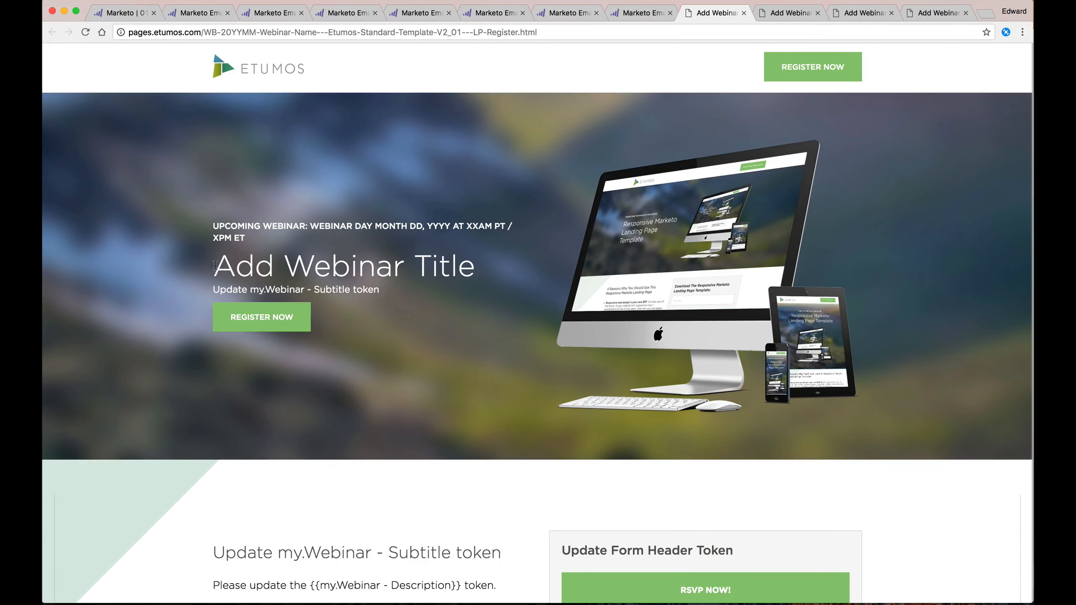
{"action": "left_click_drag", "start_coordinate": [215, 265], "coordinate": [473, 266]}
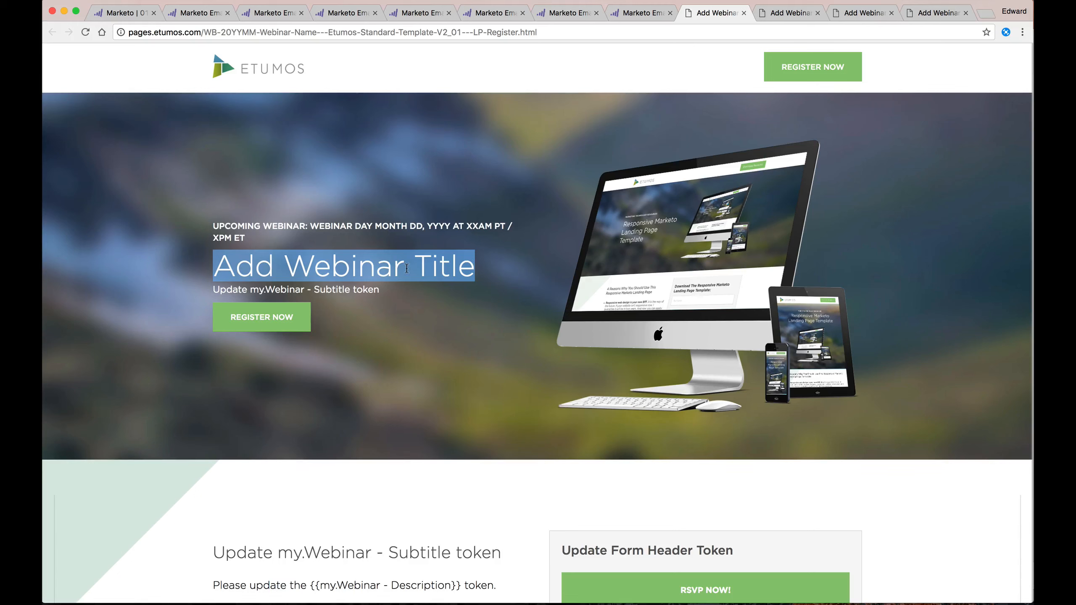
{"action": "double_click", "coordinate": [334, 292]}
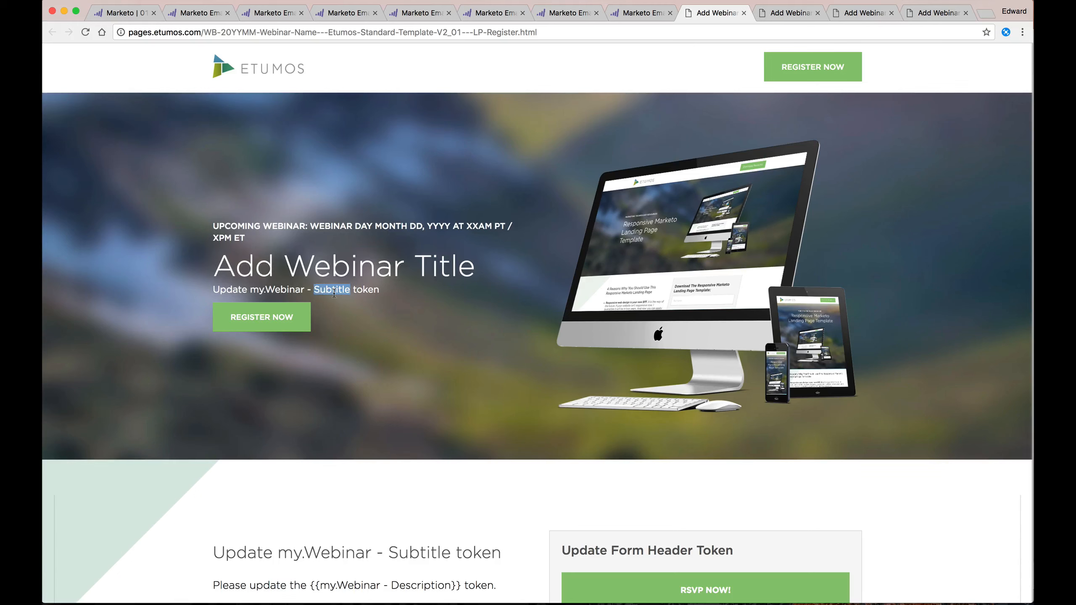
Review the subtitle, description and webinar bullet text in the registration page's body.
{"action": "scroll", "coordinate": [335, 293], "scroll_direction": "down", "scroll_amount": 3}
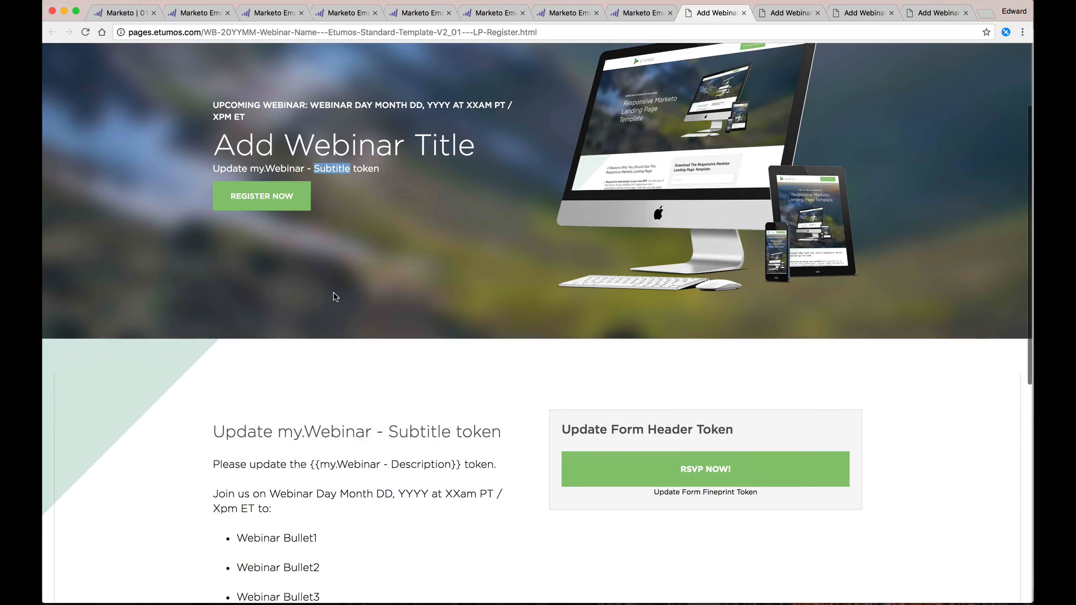
{"action": "scroll", "coordinate": [333, 293], "scroll_direction": "down", "scroll_amount": 3}
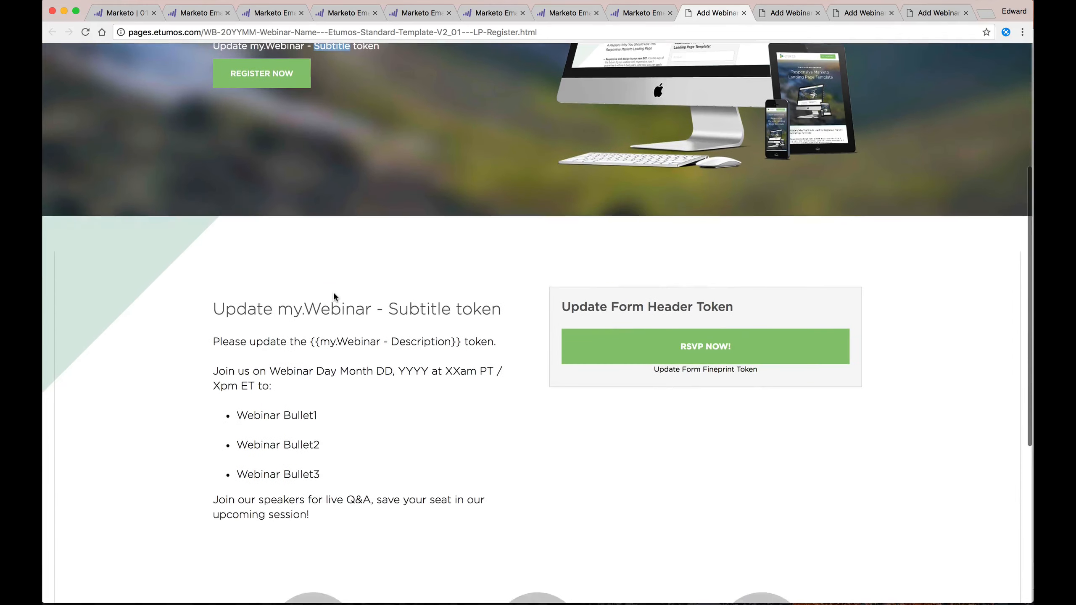
{"action": "left_click_drag", "start_coordinate": [265, 314], "coordinate": [275, 518]}
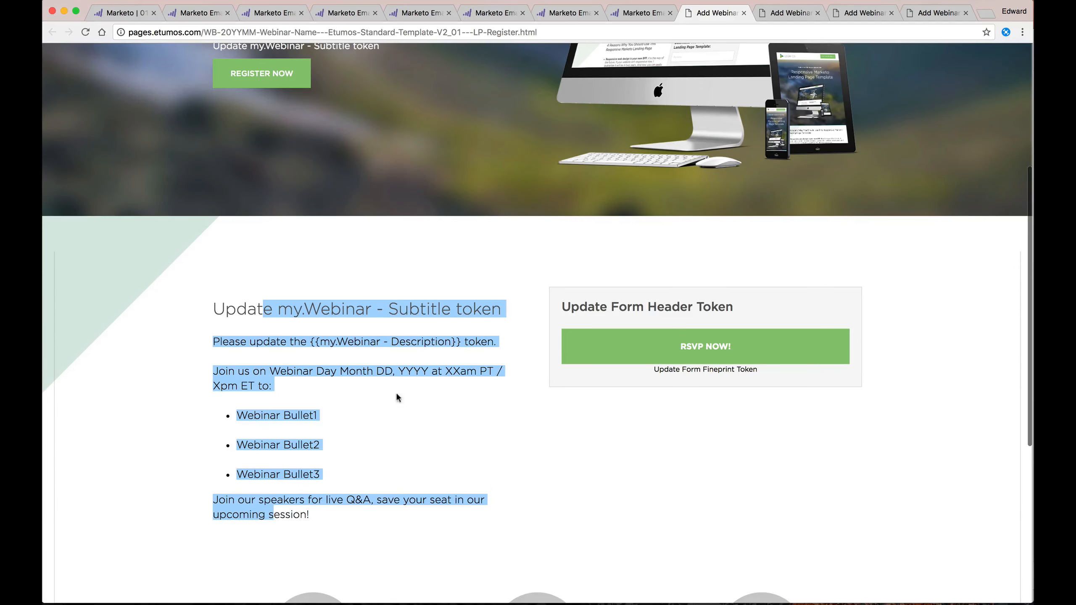
Examine the header and fine-print token placeholders of the registration page's RSVP form.
{"action": "double_click", "coordinate": [606, 306]}
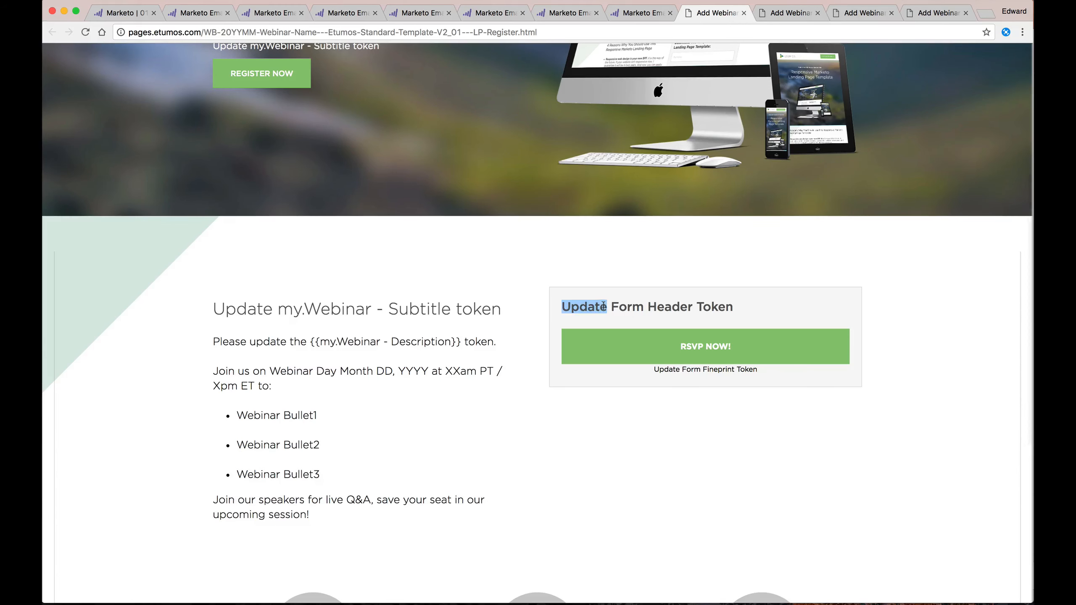
{"action": "left_click", "coordinate": [669, 302]}
{"action": "double_click", "coordinate": [628, 306]}
{"action": "double_click", "coordinate": [587, 306]}
{"action": "scroll", "coordinate": [587, 306], "scroll_direction": "down", "scroll_amount": 4}
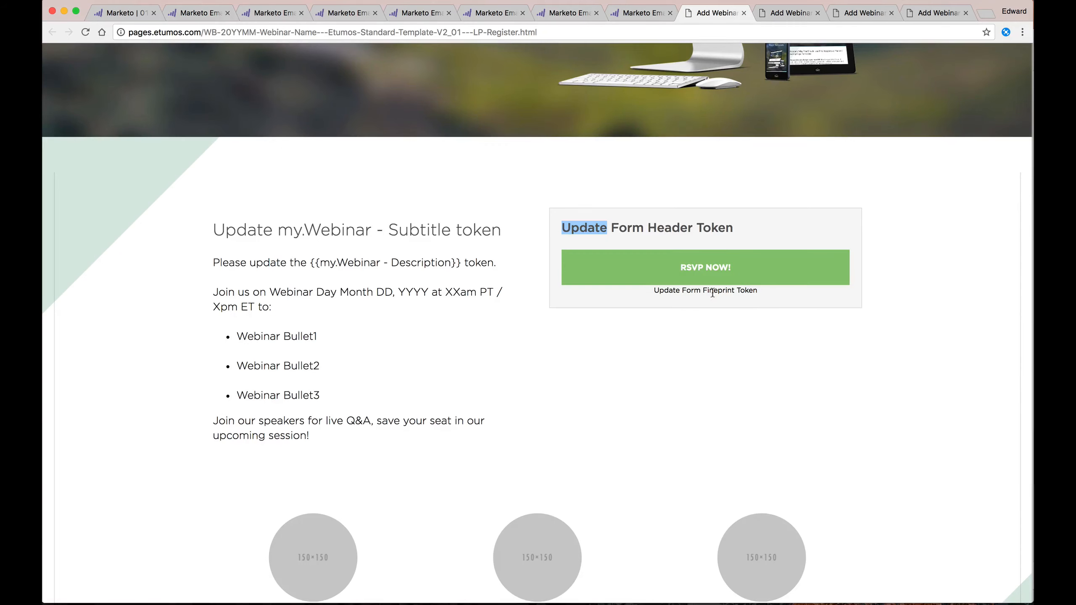
{"action": "double_click", "coordinate": [713, 292]}
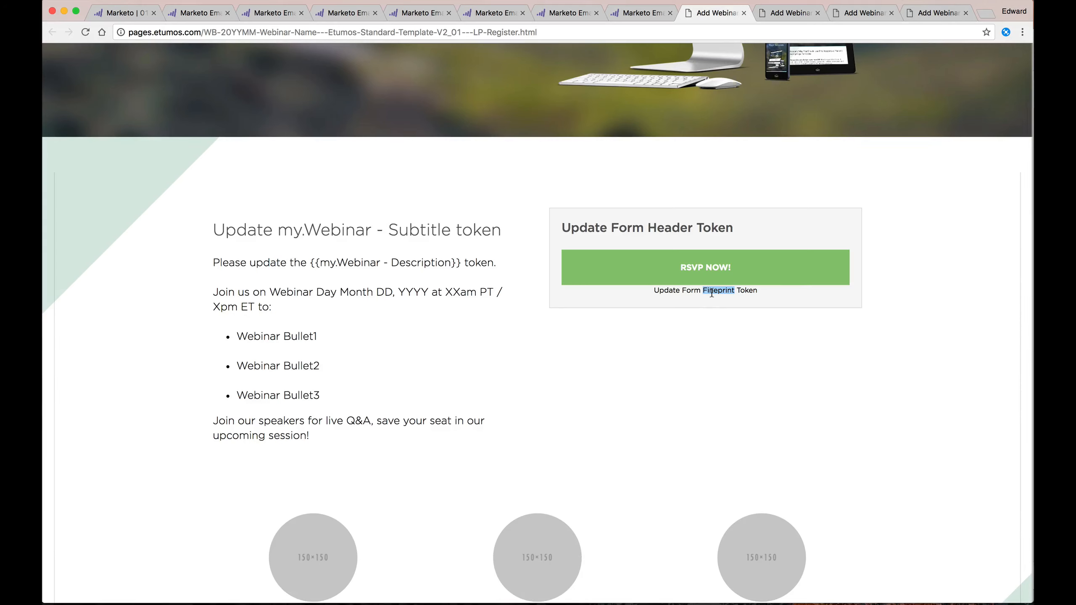
{"action": "double_click", "coordinate": [686, 292]}
{"action": "double_click", "coordinate": [664, 291]}
{"action": "left_click", "coordinate": [466, 365]}
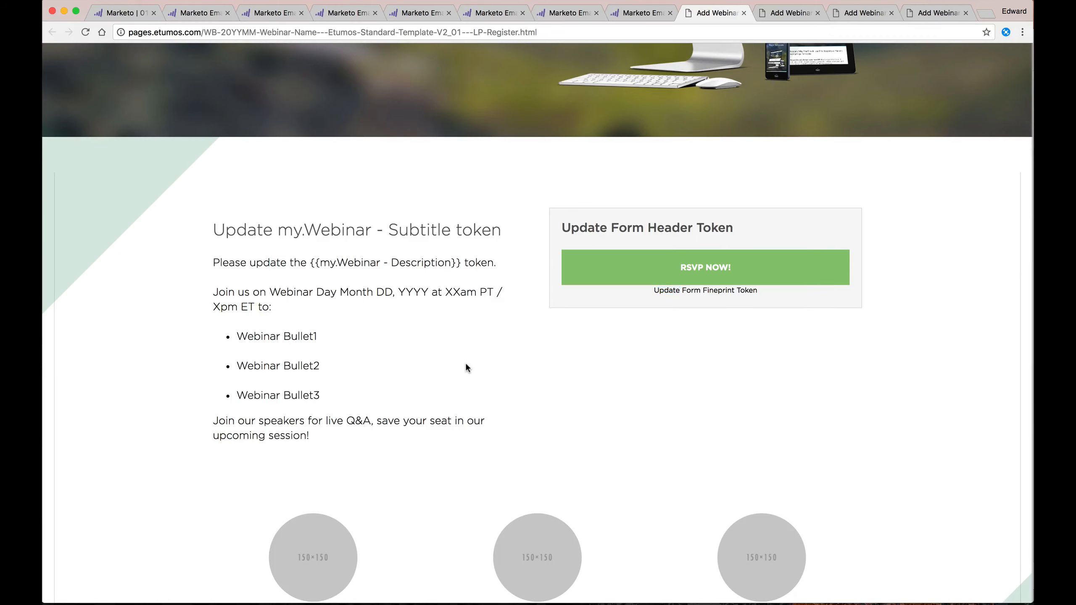
{"action": "double_click", "coordinate": [692, 291]}
Review the photo, name, title and company placeholders for the three presenters on the registration page.
{"action": "scroll", "coordinate": [485, 341], "scroll_direction": "down", "scroll_amount": 3}
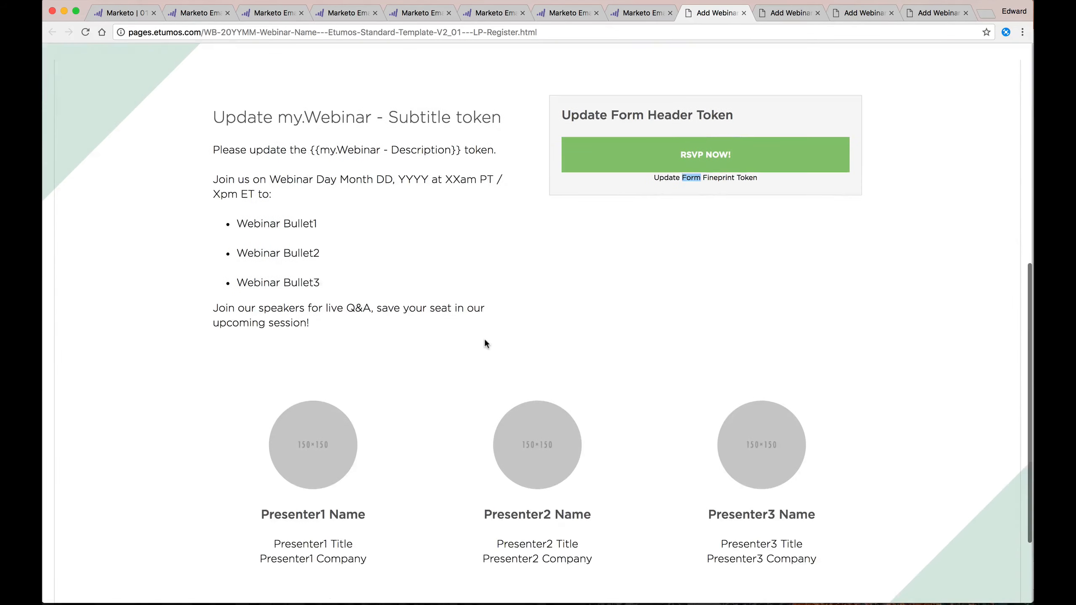
{"action": "scroll", "coordinate": [485, 342], "scroll_direction": "up", "scroll_amount": 1}
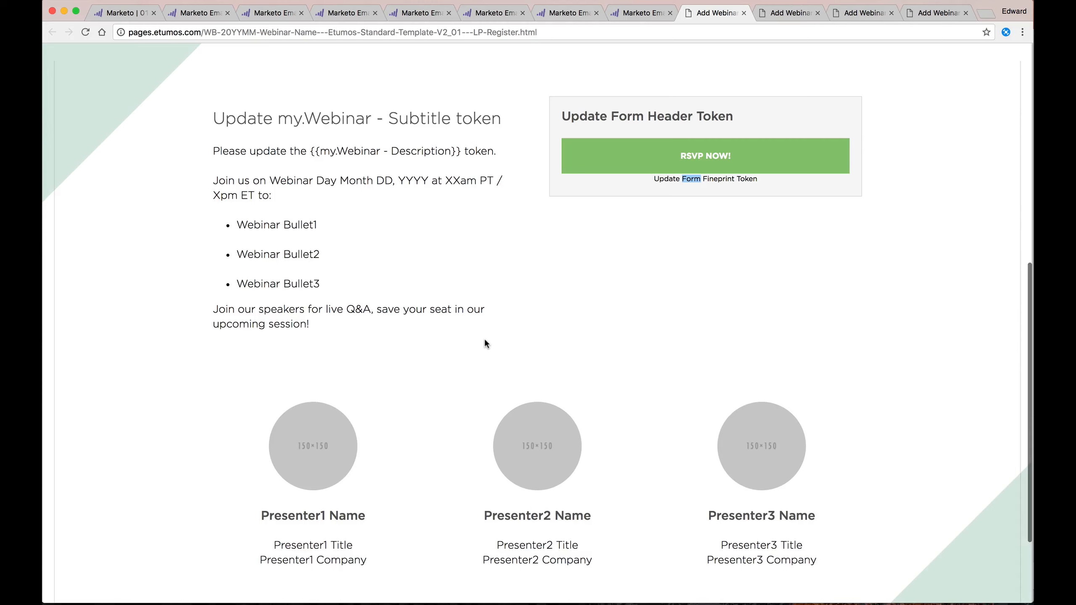
{"action": "scroll", "coordinate": [486, 343], "scroll_direction": "down", "scroll_amount": 2}
{"action": "scroll", "coordinate": [485, 343], "scroll_direction": "up", "scroll_amount": 2}
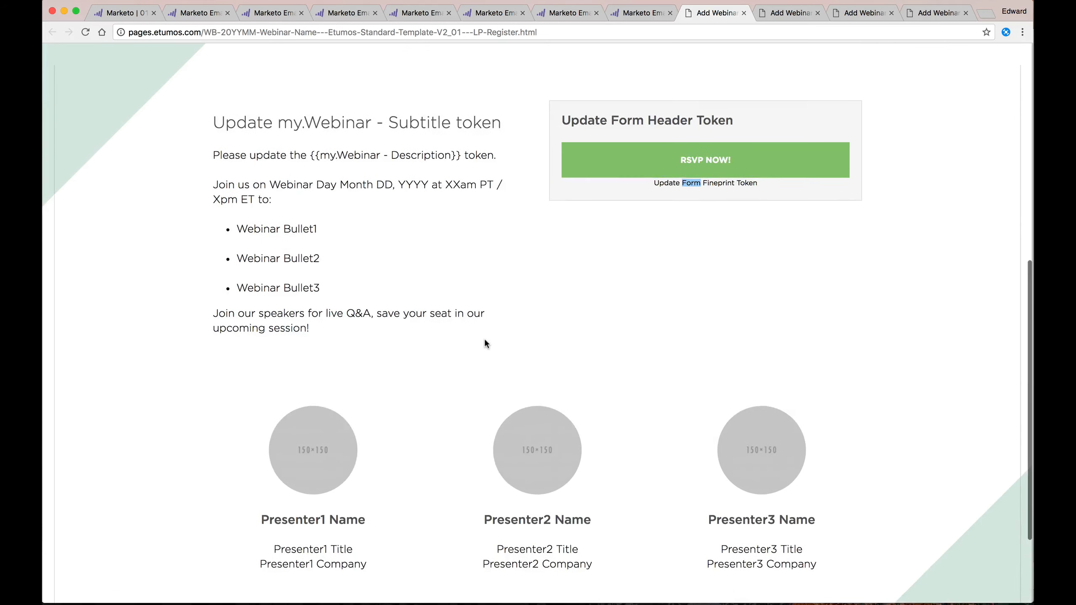
{"action": "scroll", "coordinate": [473, 291], "scroll_direction": "down", "scroll_amount": 3}
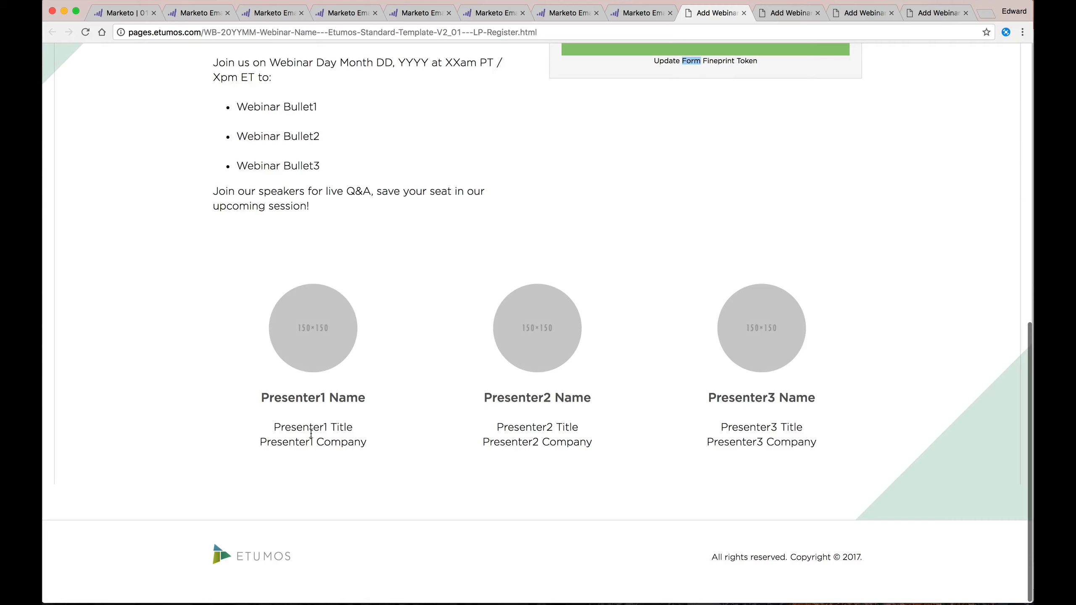
{"action": "left_click", "coordinate": [309, 434]}
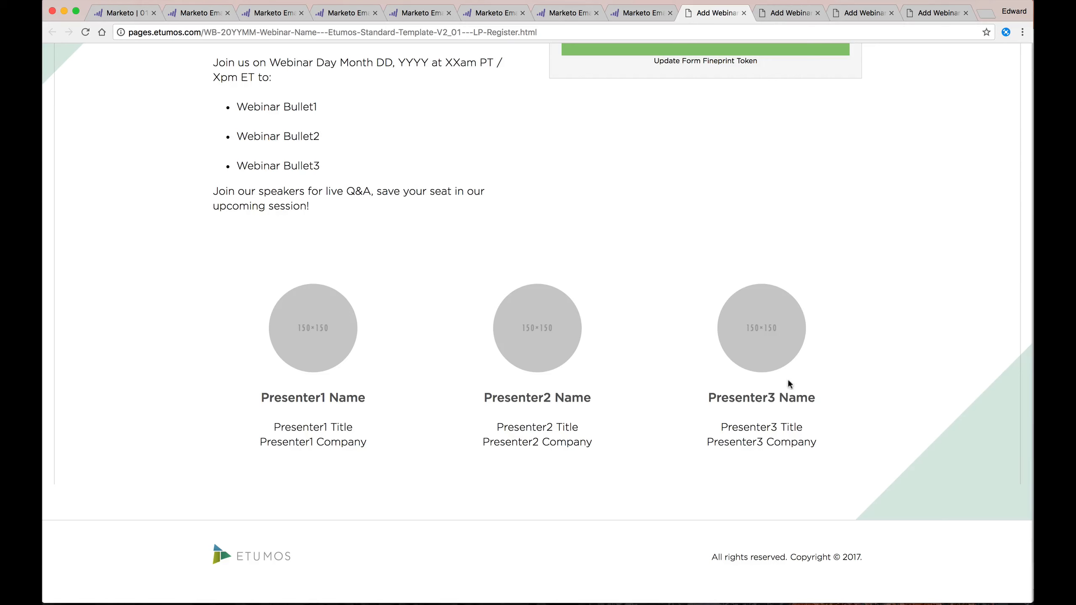
{"action": "left_click_drag", "start_coordinate": [556, 439], "coordinate": [404, 361]}
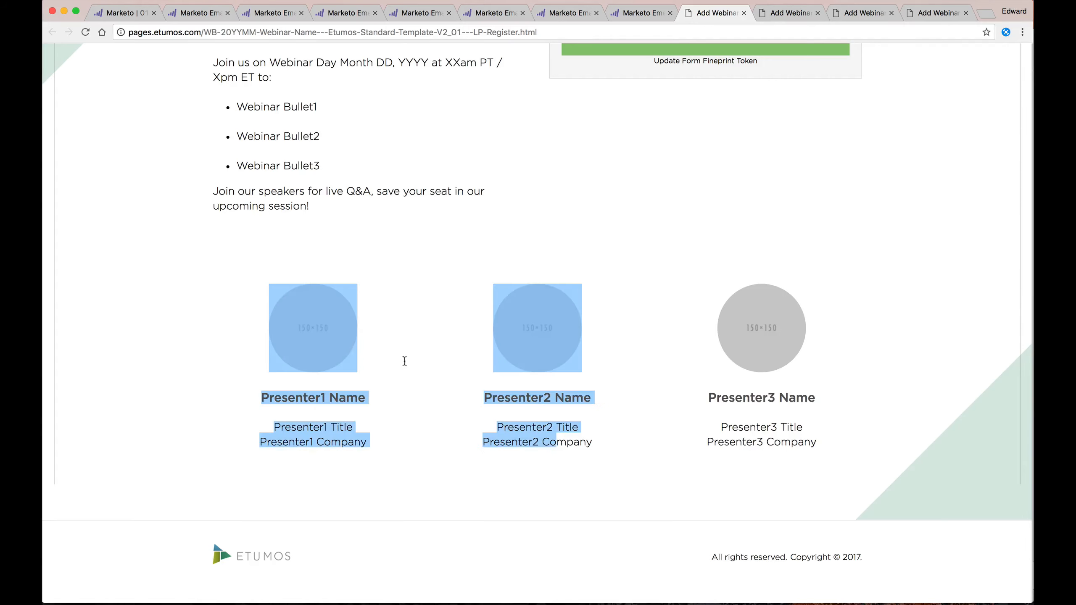
{"action": "left_click", "coordinate": [556, 442]}
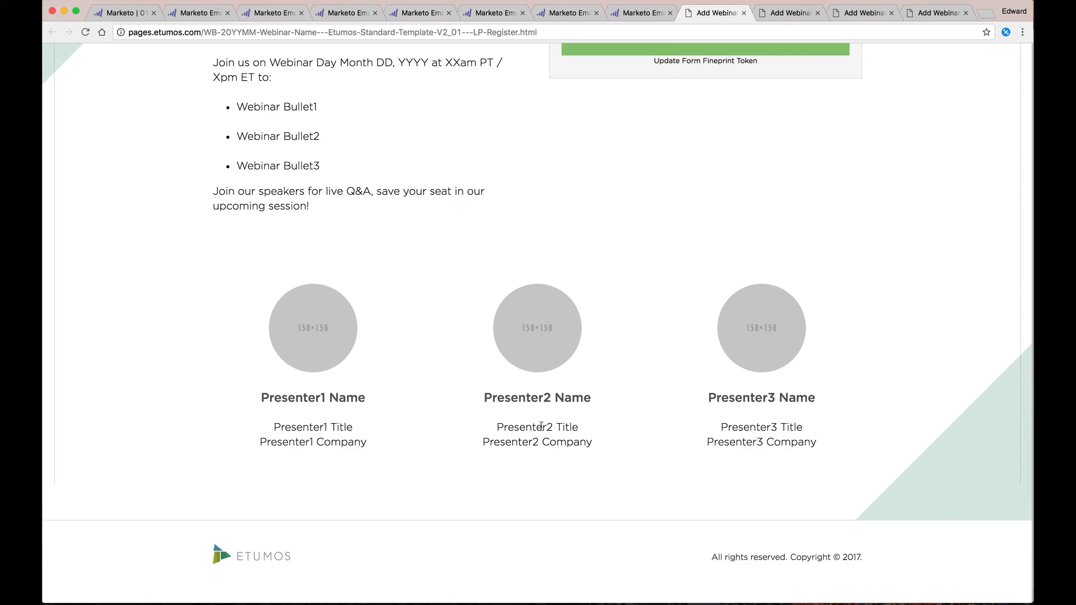
{"action": "left_click_drag", "start_coordinate": [746, 273], "coordinate": [794, 429]}
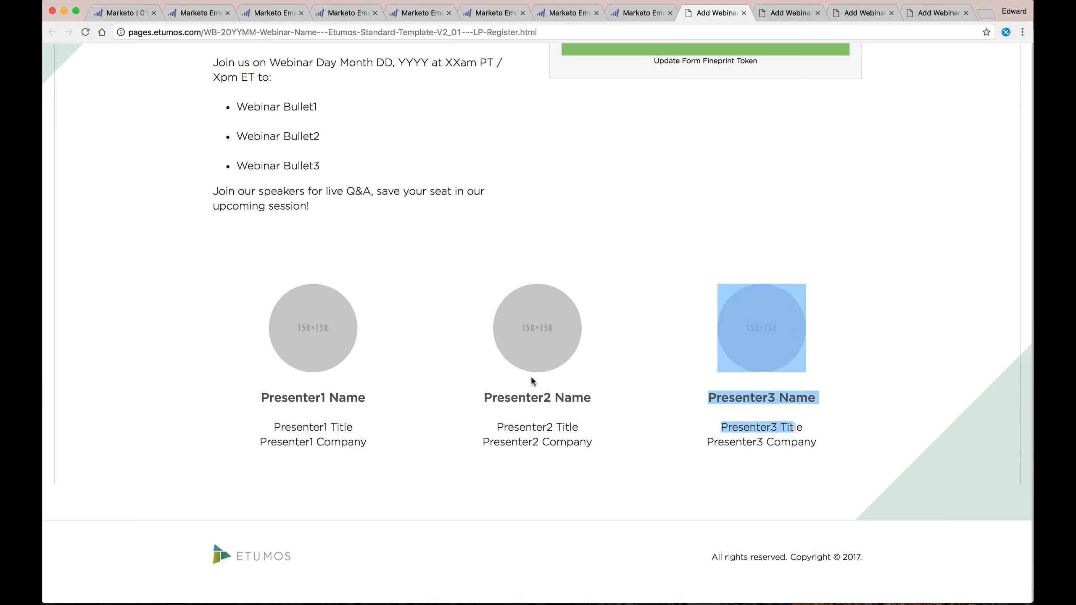
{"action": "scroll", "coordinate": [811, 433], "scroll_direction": "up", "scroll_amount": 10}
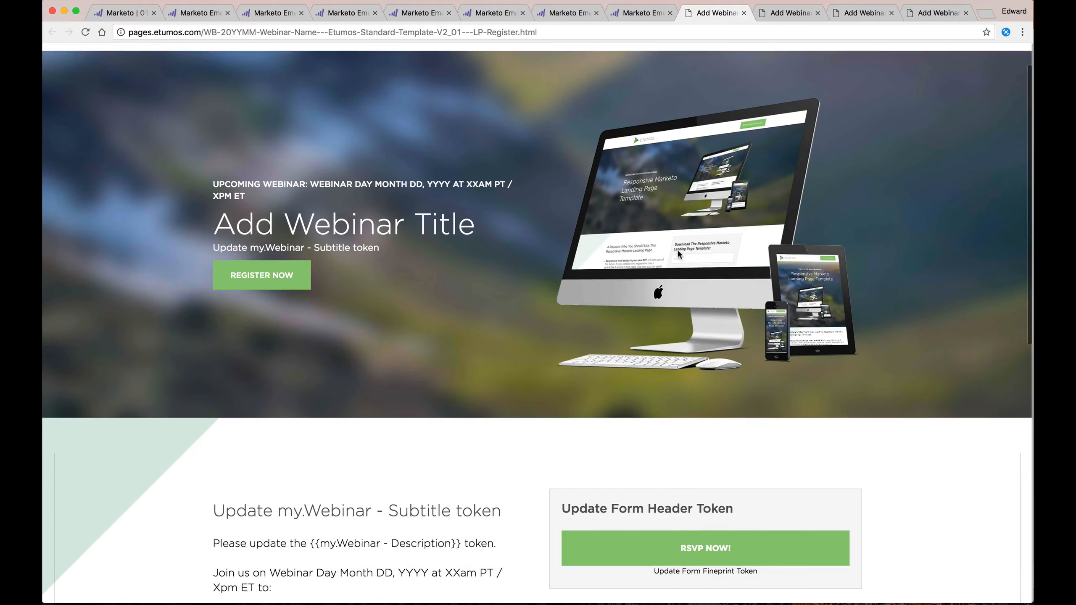
Open the TY-Confirm page and review its confirmation text, calendar and sharing options, and marketing resources section.
{"action": "left_click", "coordinate": [784, 13]}
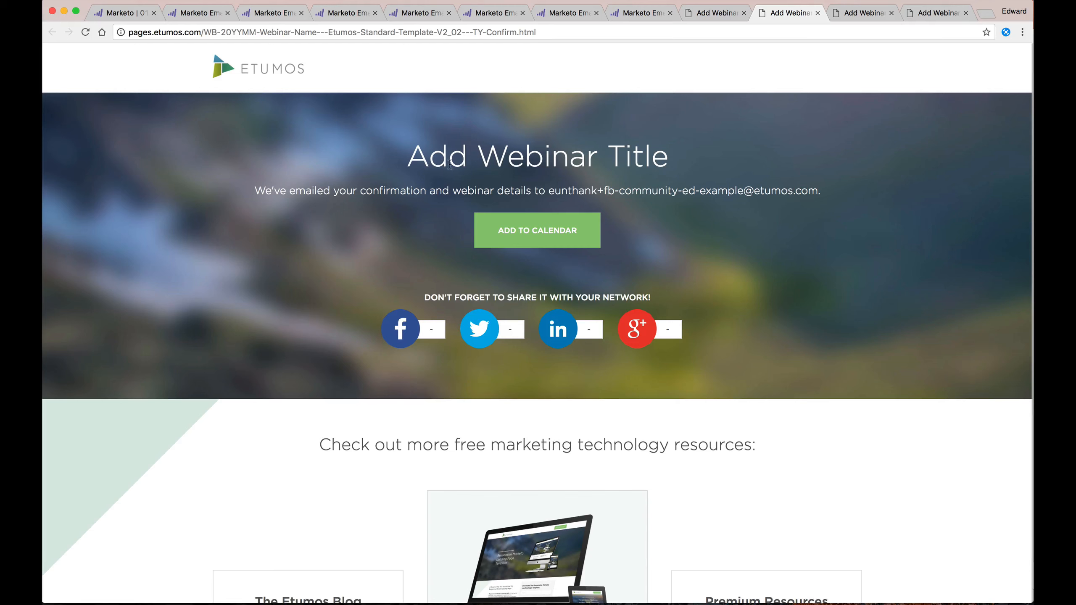
{"action": "left_click_drag", "start_coordinate": [449, 161], "coordinate": [453, 174]}
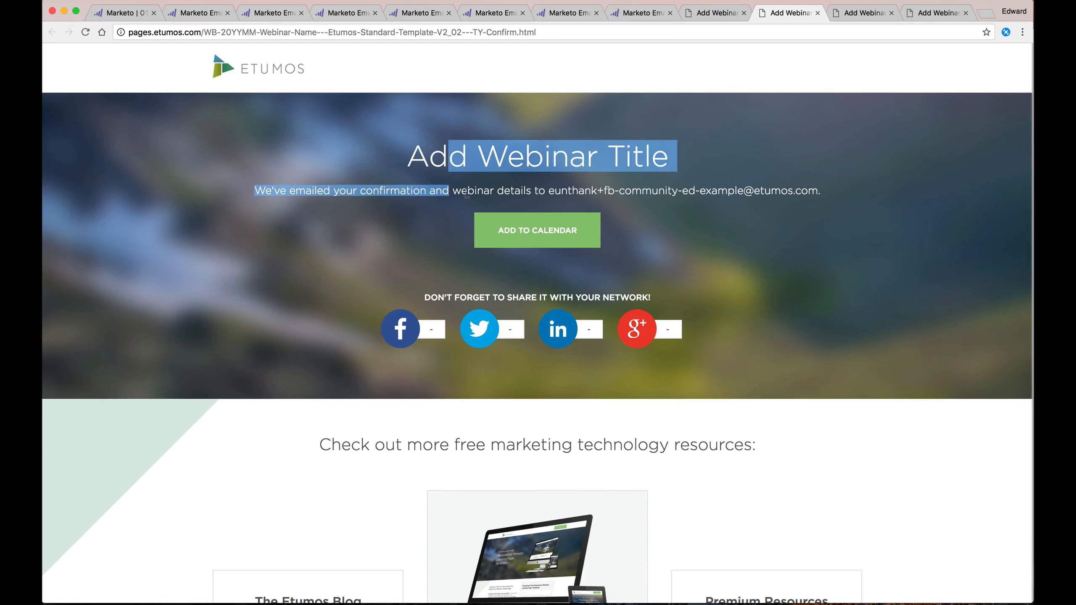
{"action": "left_click", "coordinate": [425, 193]}
{"action": "scroll", "coordinate": [425, 194], "scroll_direction": "down", "scroll_amount": 5}
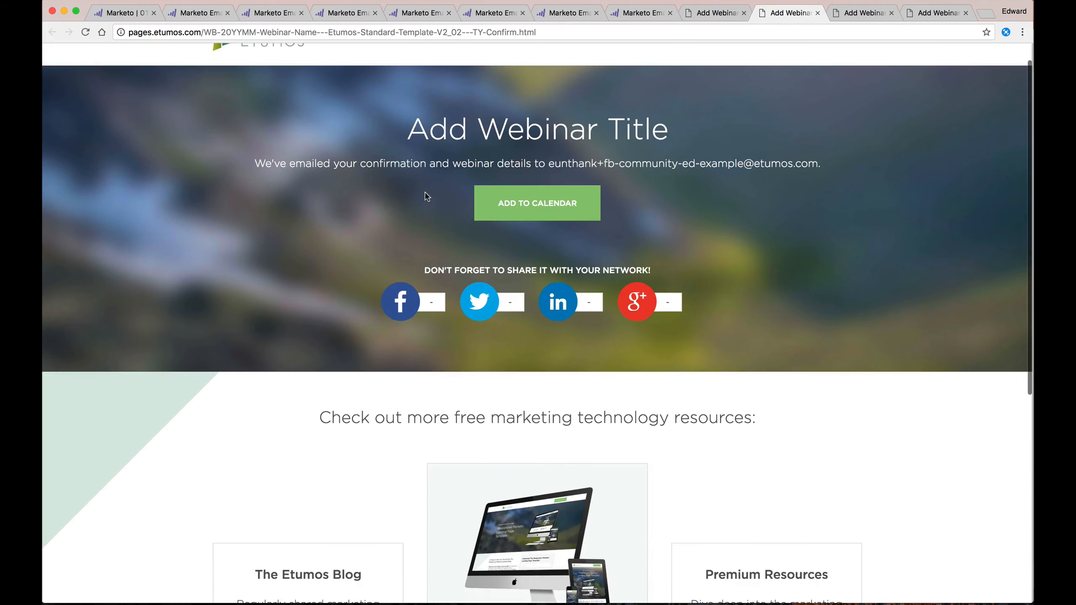
{"action": "scroll", "coordinate": [427, 196], "scroll_direction": "down", "scroll_amount": 1}
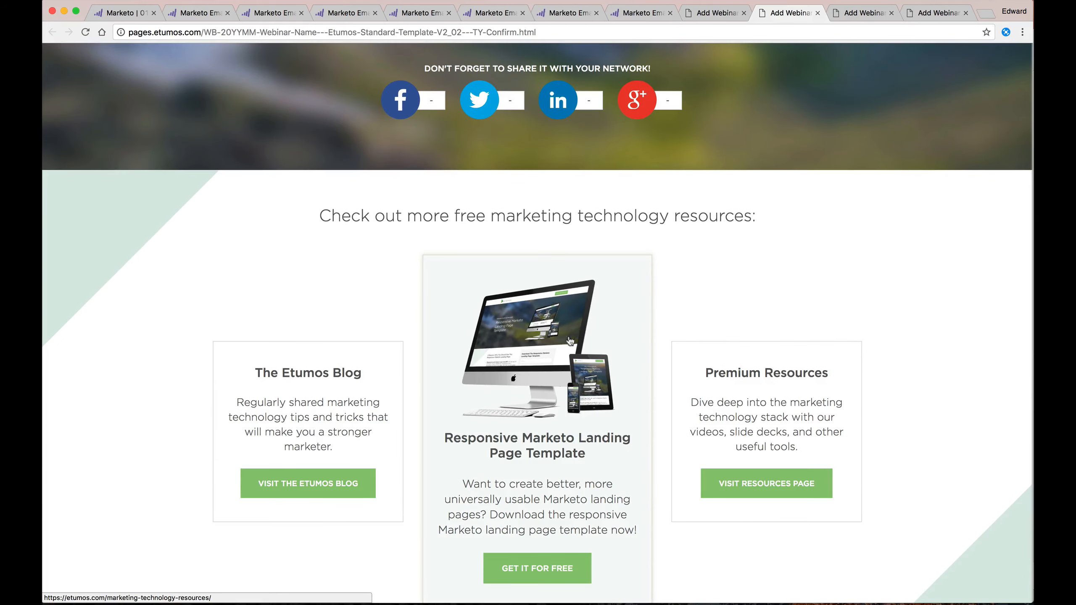
Compare the on-demand registration page with the live registration page, then check the program's list of landing pages in Marketo.
{"action": "left_click", "coordinate": [854, 17]}
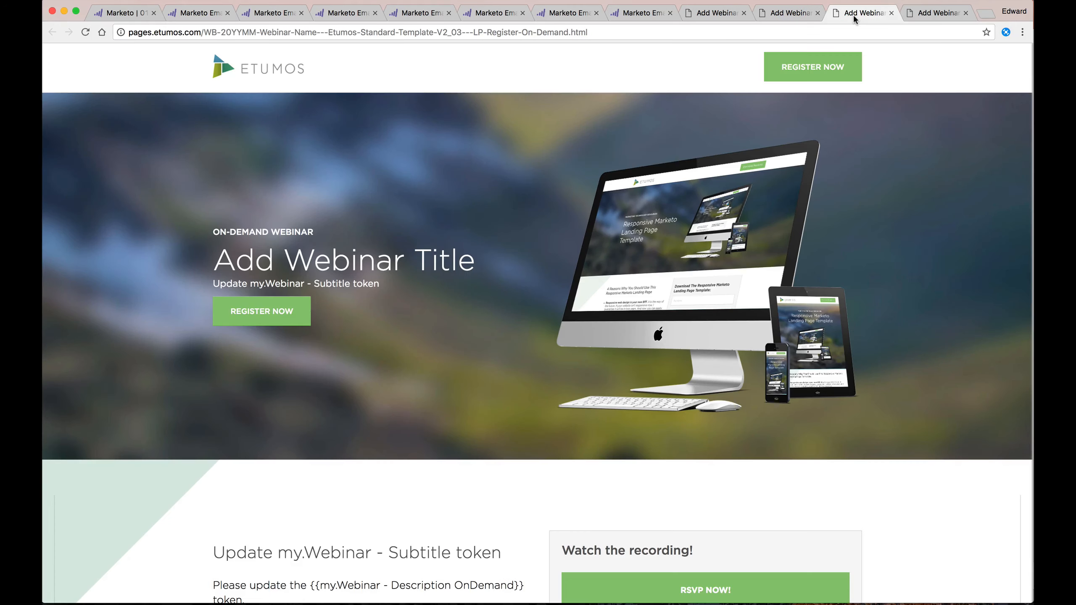
{"action": "left_click", "coordinate": [721, 14]}
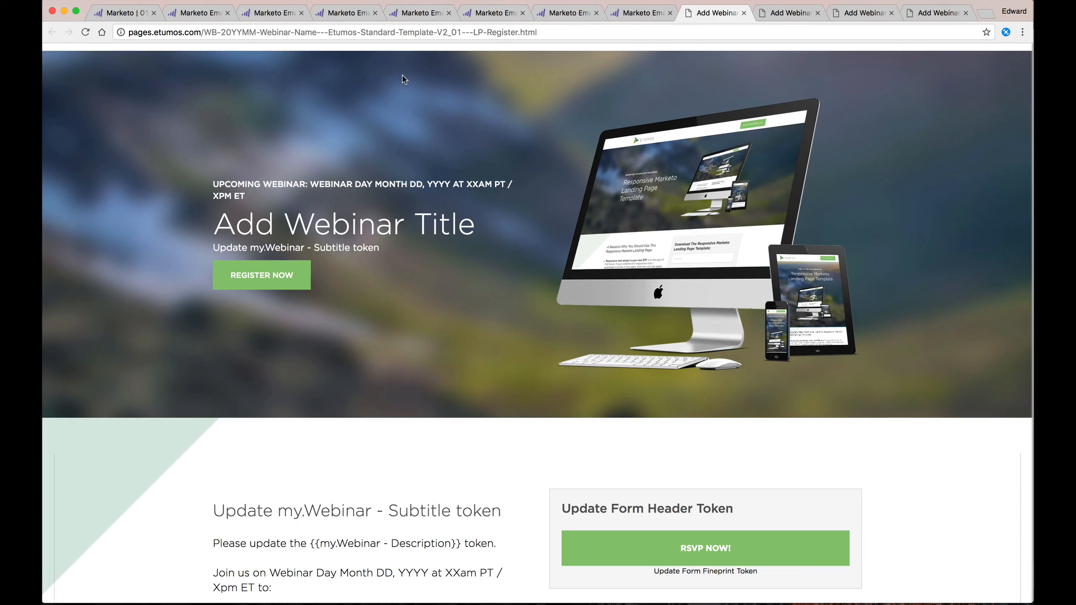
{"action": "left_click", "coordinate": [247, 12]}
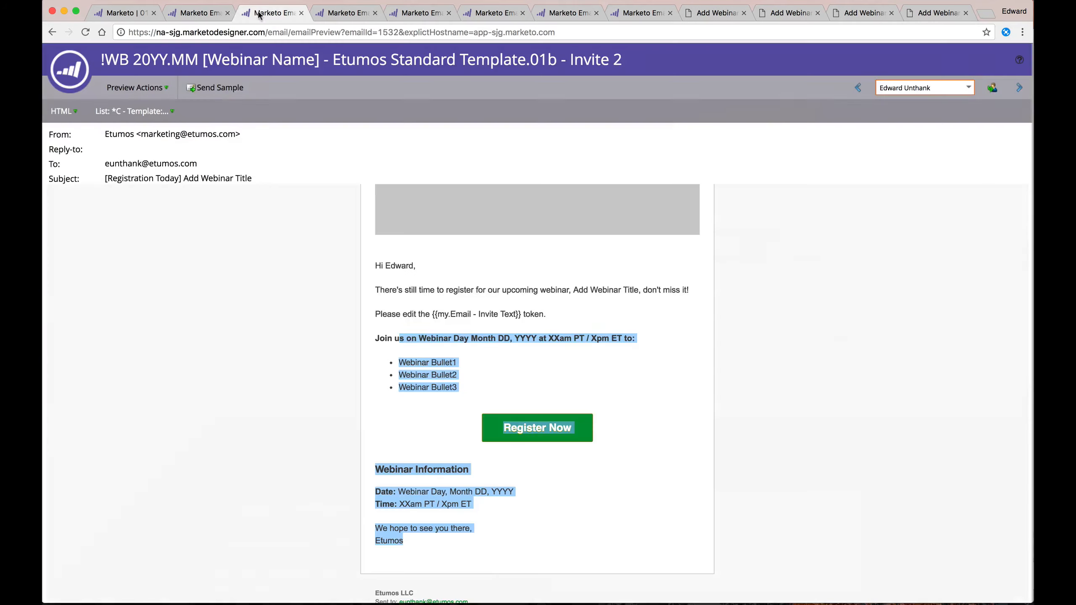
{"action": "left_click", "coordinate": [123, 12]}
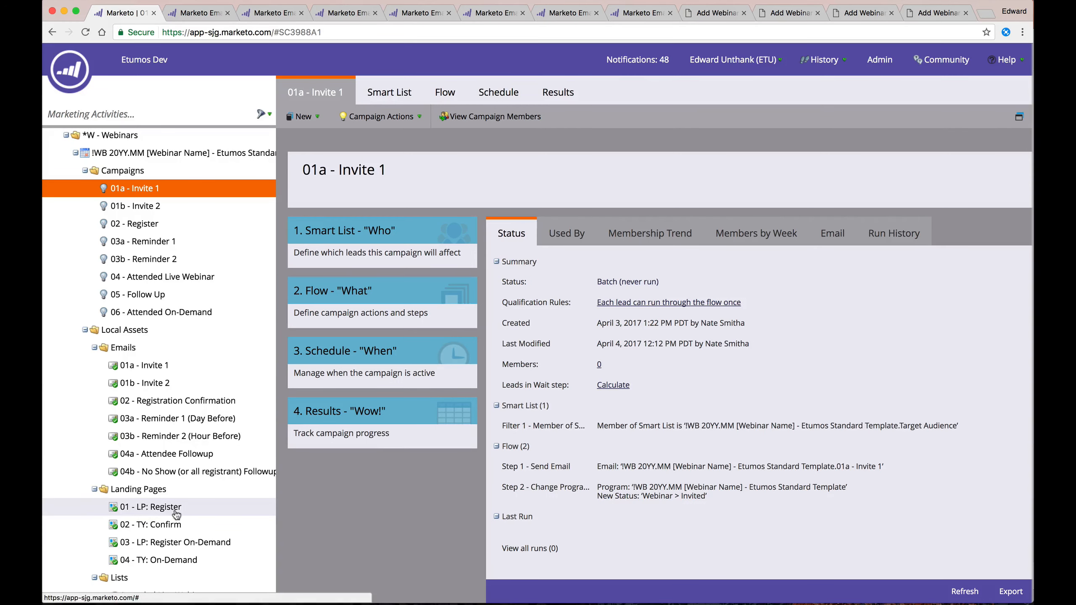
Review the on-demand registration page's header, on-demand description token, webinar bullets and recording form.
{"action": "left_click", "coordinate": [853, 17]}
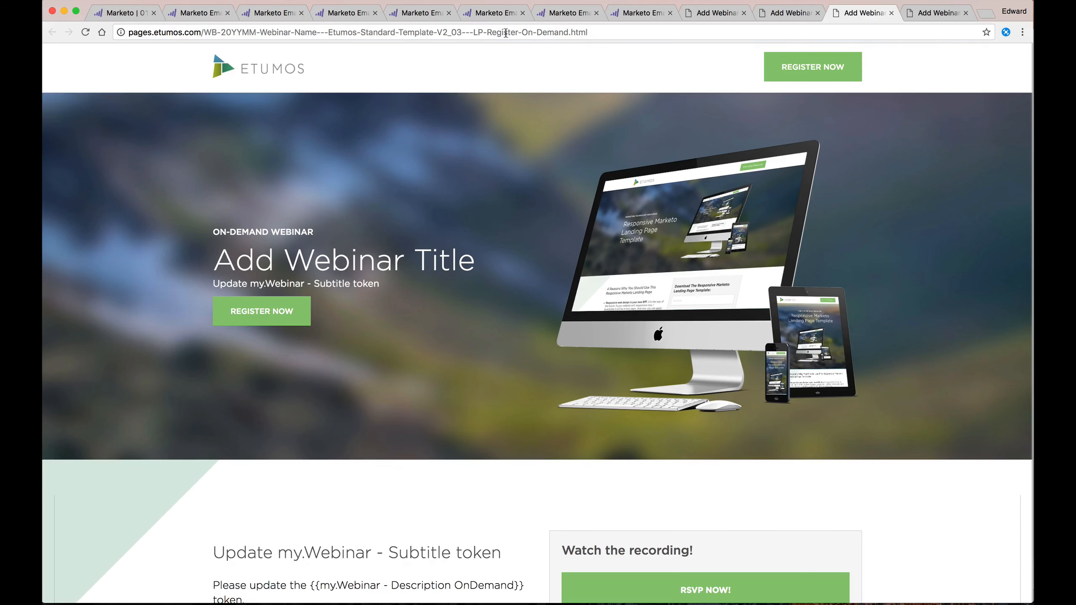
{"action": "left_click", "coordinate": [487, 33]}
{"action": "left_click", "coordinate": [360, 209]}
{"action": "scroll", "coordinate": [360, 209], "scroll_direction": "down", "scroll_amount": 2}
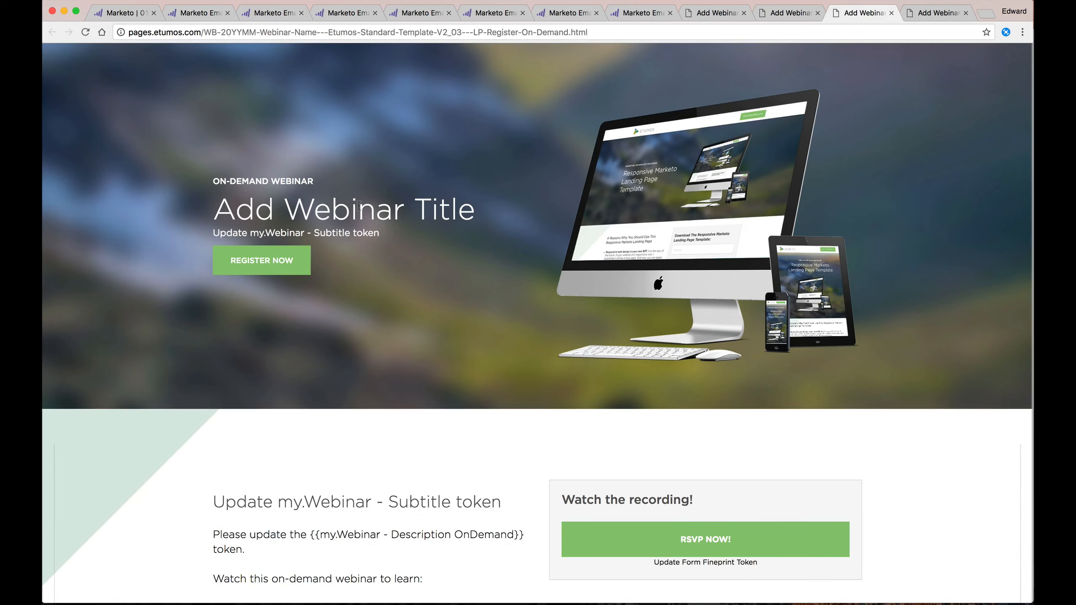
{"action": "scroll", "coordinate": [360, 205], "scroll_direction": "up", "scroll_amount": 1}
{"action": "scroll", "coordinate": [360, 206], "scroll_direction": "down", "scroll_amount": 1}
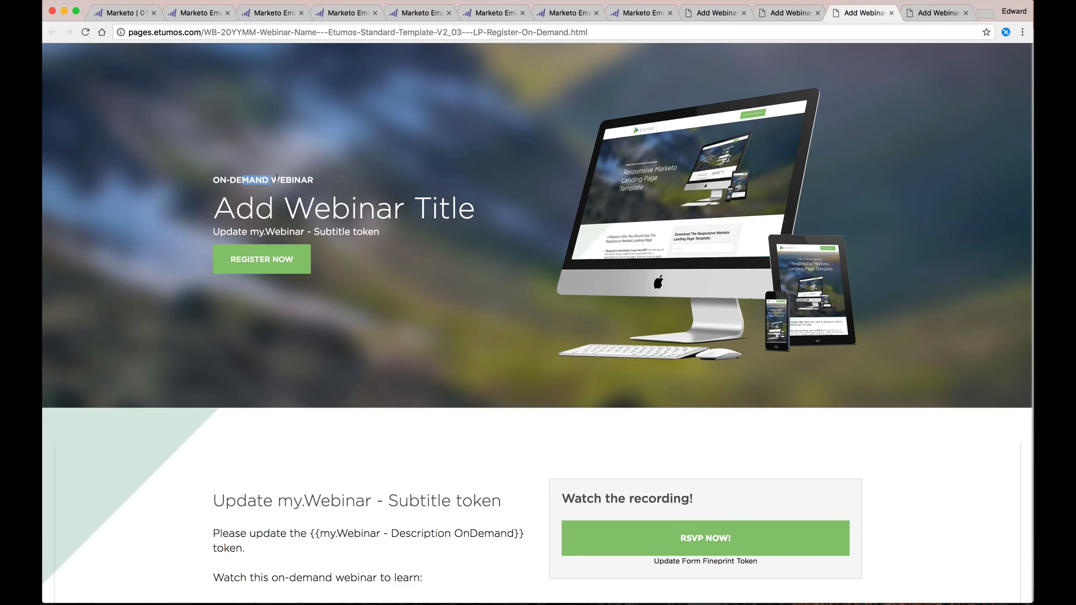
{"action": "scroll", "coordinate": [305, 202], "scroll_direction": "down", "scroll_amount": 1}
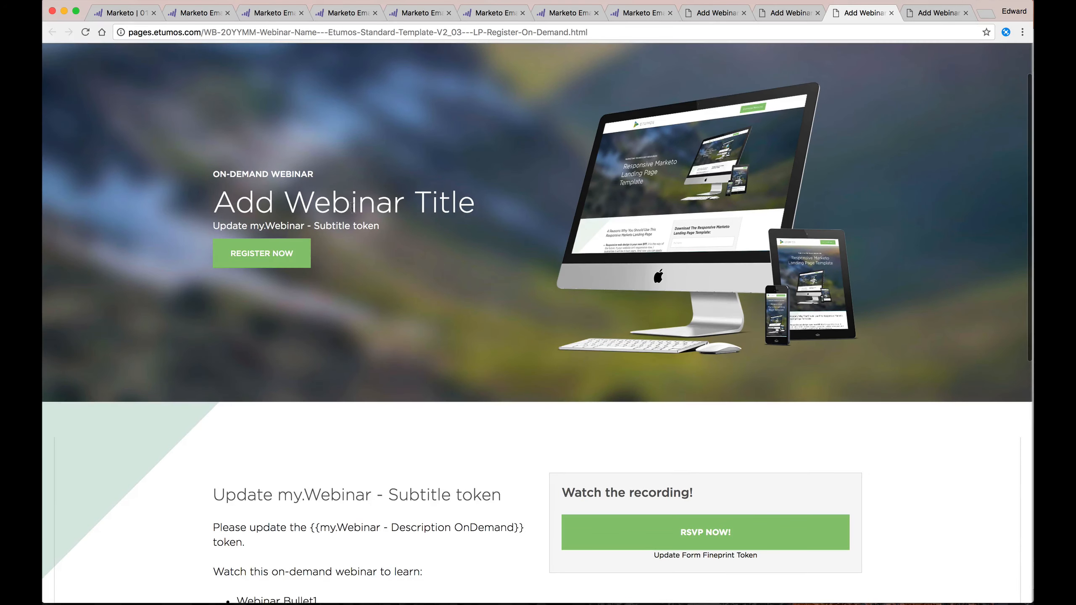
{"action": "scroll", "coordinate": [352, 207], "scroll_direction": "down", "scroll_amount": 5}
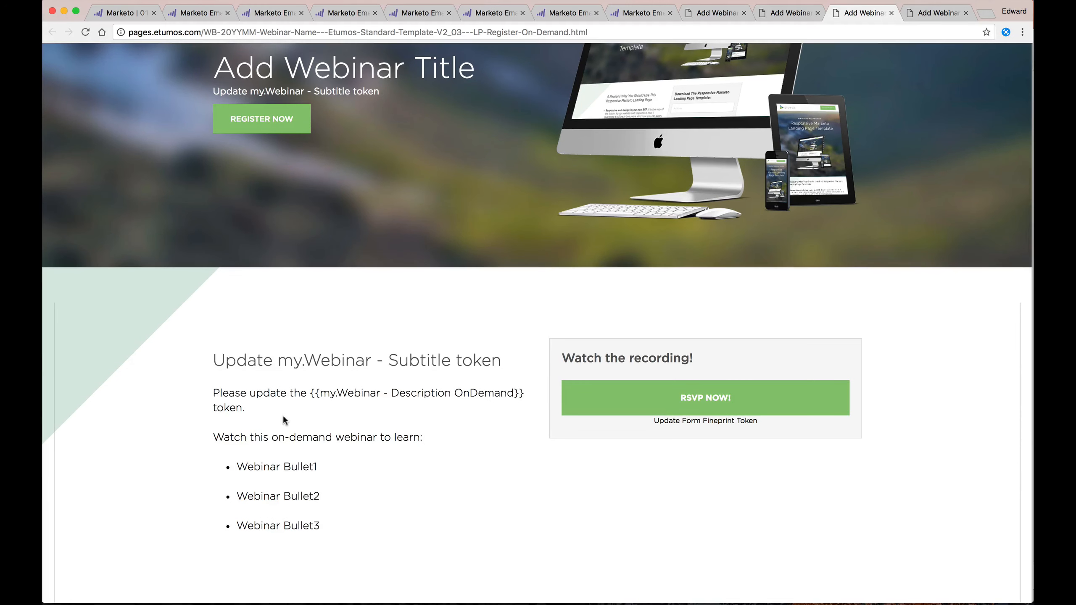
{"action": "left_click_drag", "start_coordinate": [294, 394], "coordinate": [288, 525]}
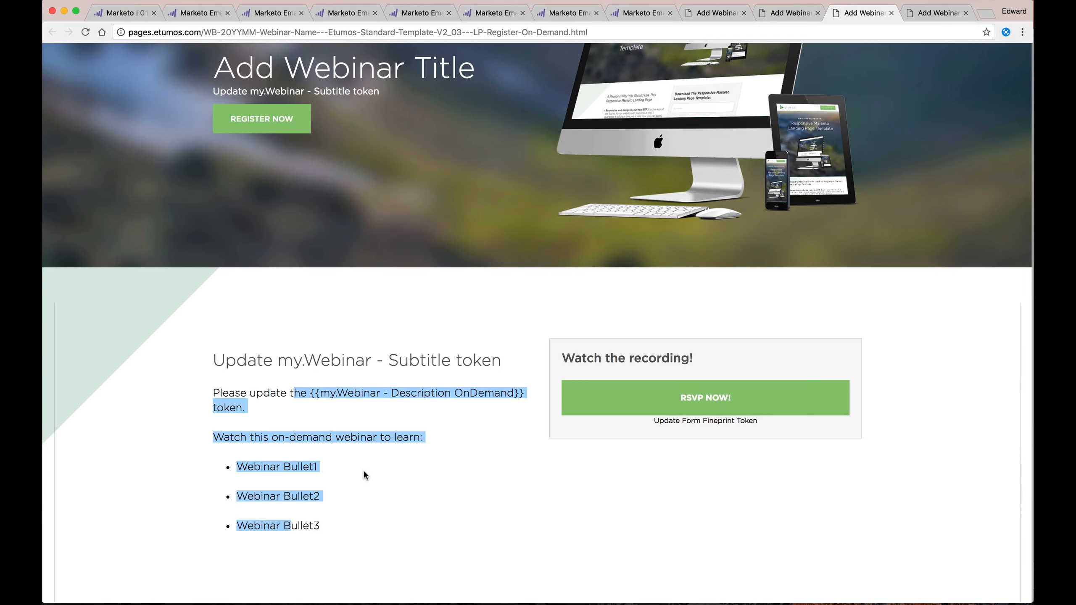
{"action": "left_click", "coordinate": [353, 430]}
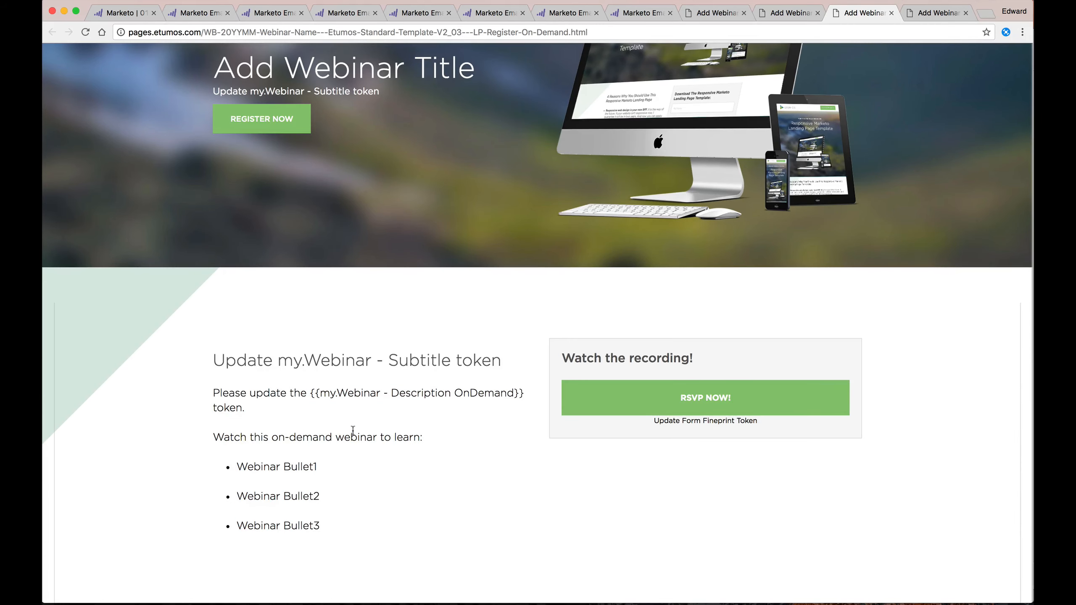
Open the TY-On-Demand page and review its title and subtitle, sharing options, embedded recording, slides link and marketing resources.
{"action": "left_click", "coordinate": [928, 13]}
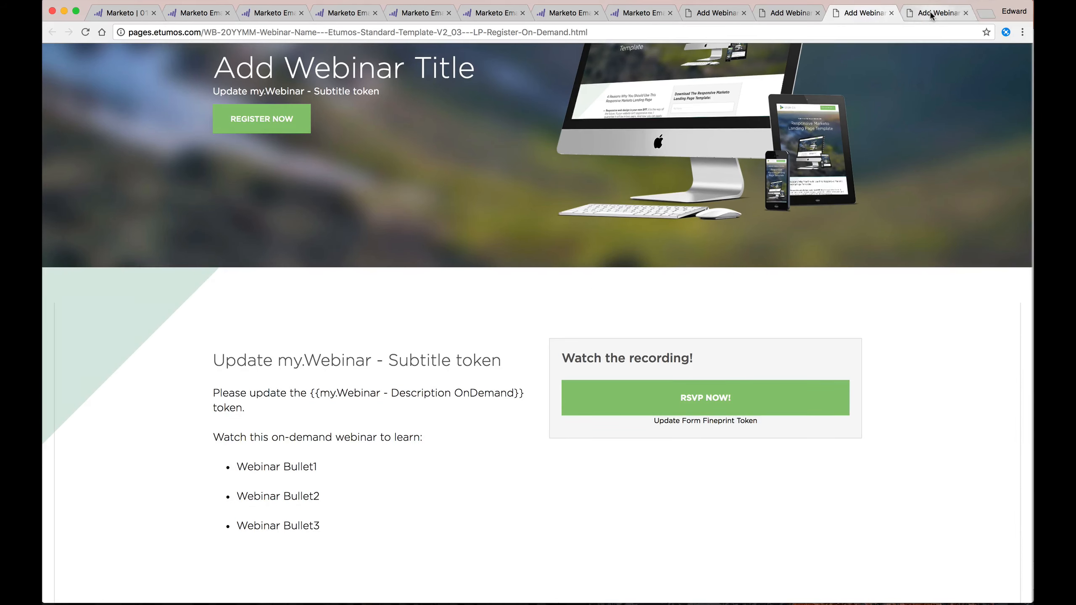
{"action": "scroll", "coordinate": [831, 249], "scroll_direction": "up", "scroll_amount": 2}
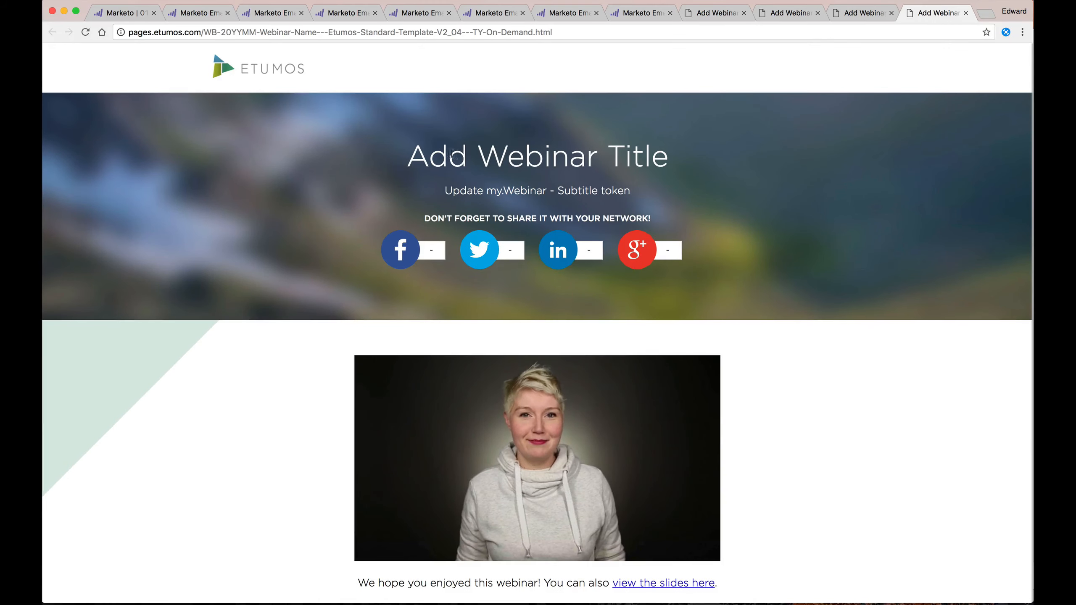
{"action": "left_click_drag", "start_coordinate": [448, 156], "coordinate": [641, 218]}
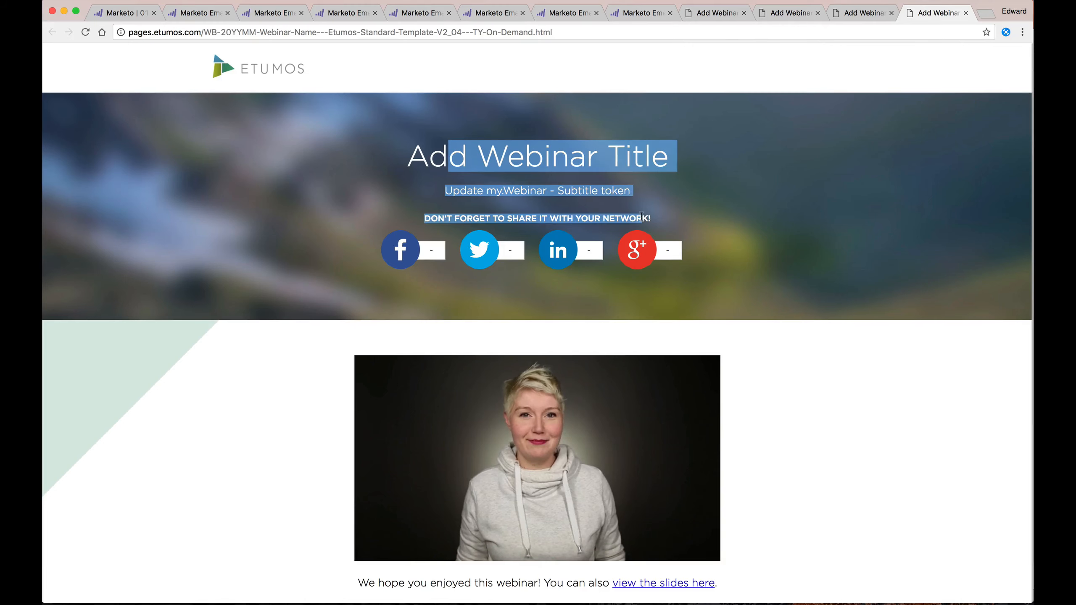
{"action": "left_click", "coordinate": [519, 149]}
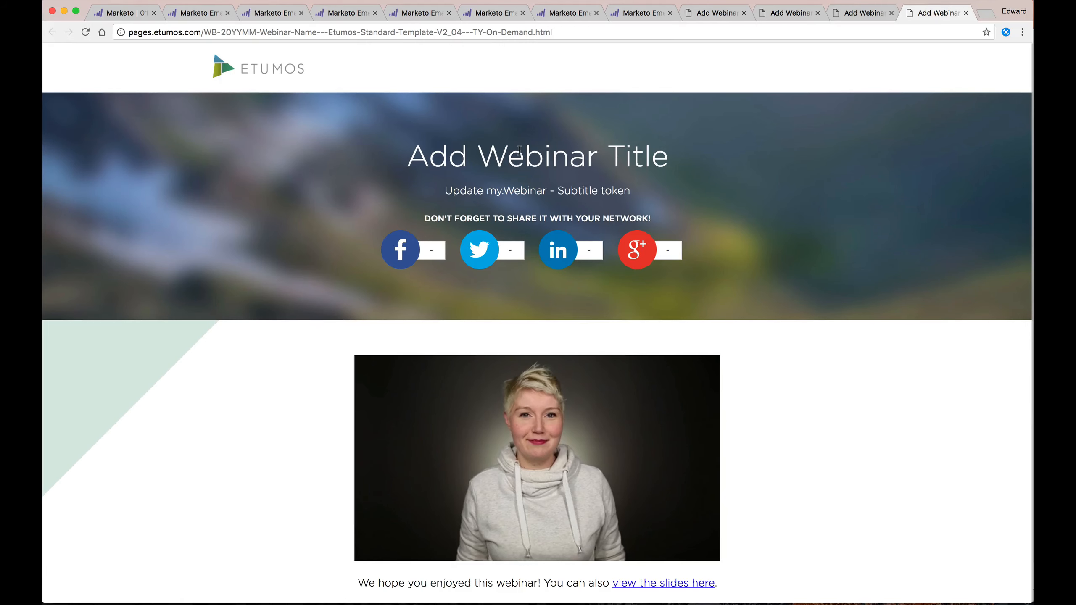
{"action": "scroll", "coordinate": [519, 150], "scroll_direction": "down", "scroll_amount": 4}
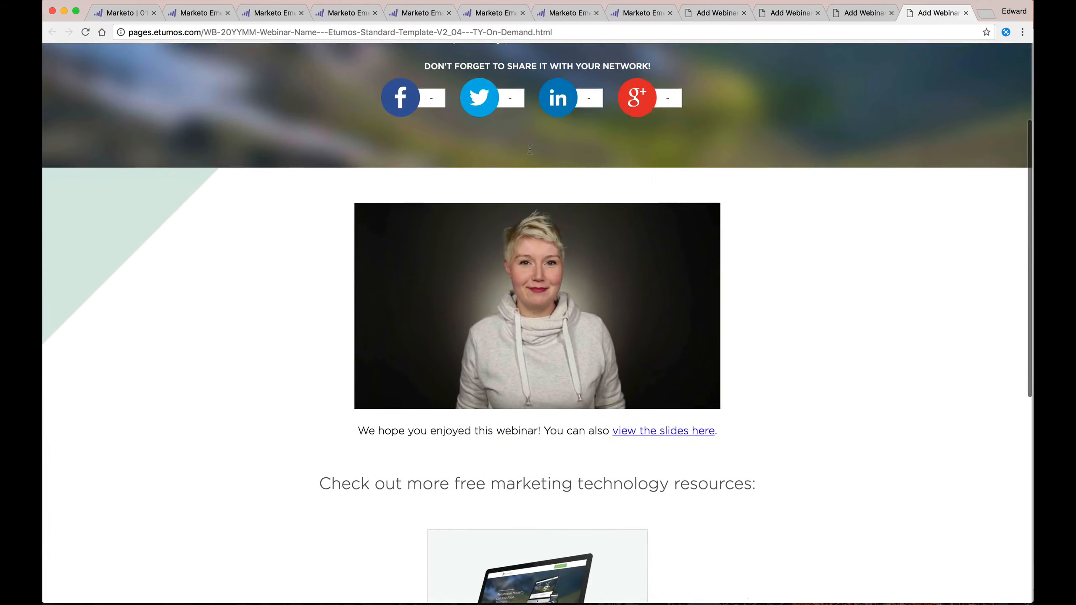
{"action": "mouse_move", "coordinate": [542, 322]}
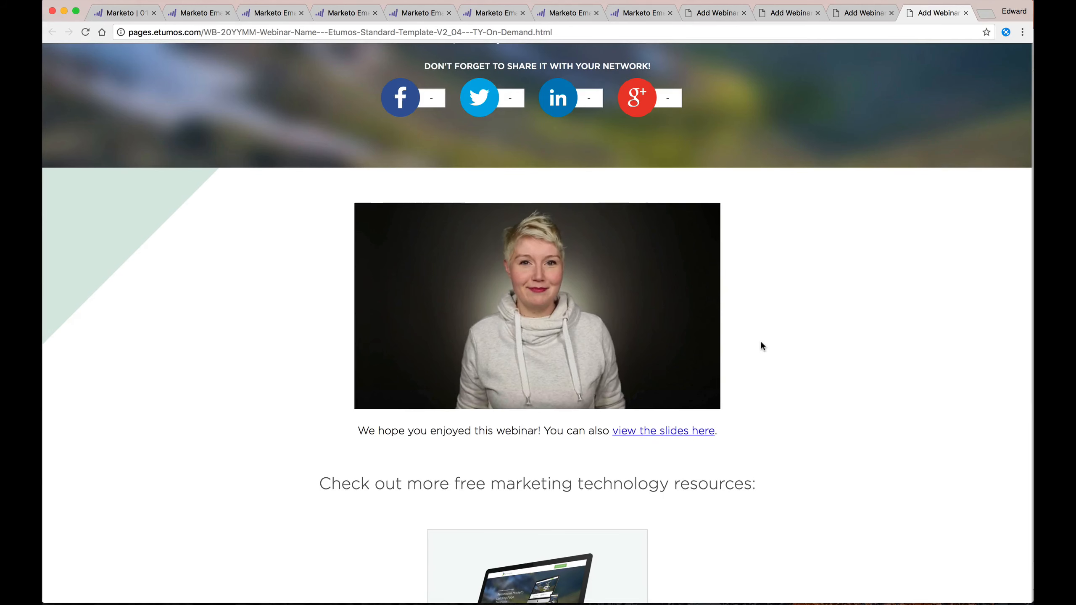
{"action": "scroll", "coordinate": [762, 347], "scroll_direction": "down", "scroll_amount": 3}
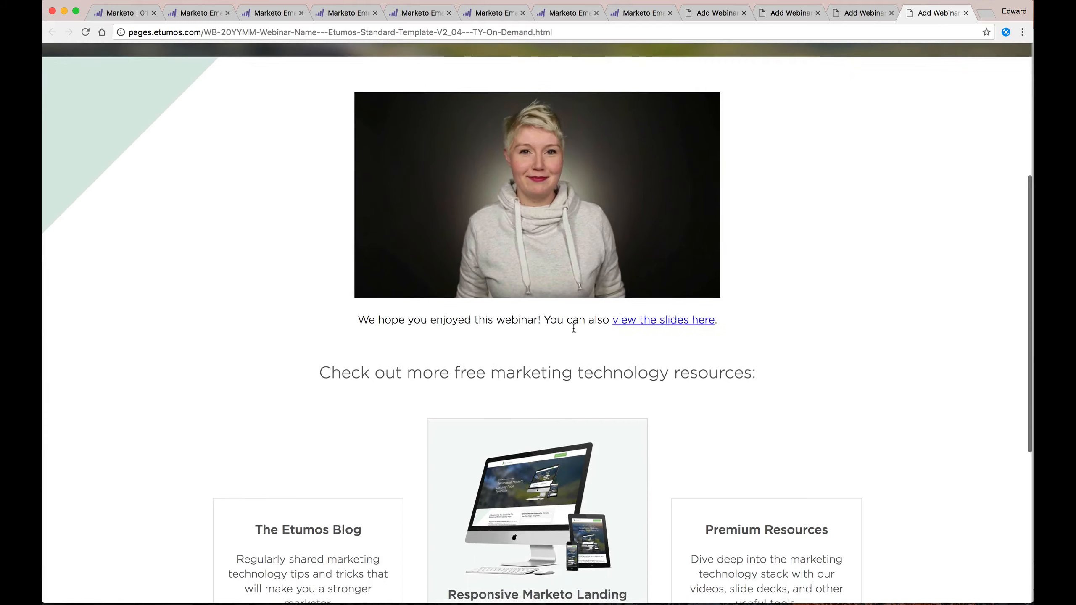
{"action": "scroll", "coordinate": [573, 327], "scroll_direction": "up", "scroll_amount": 6}
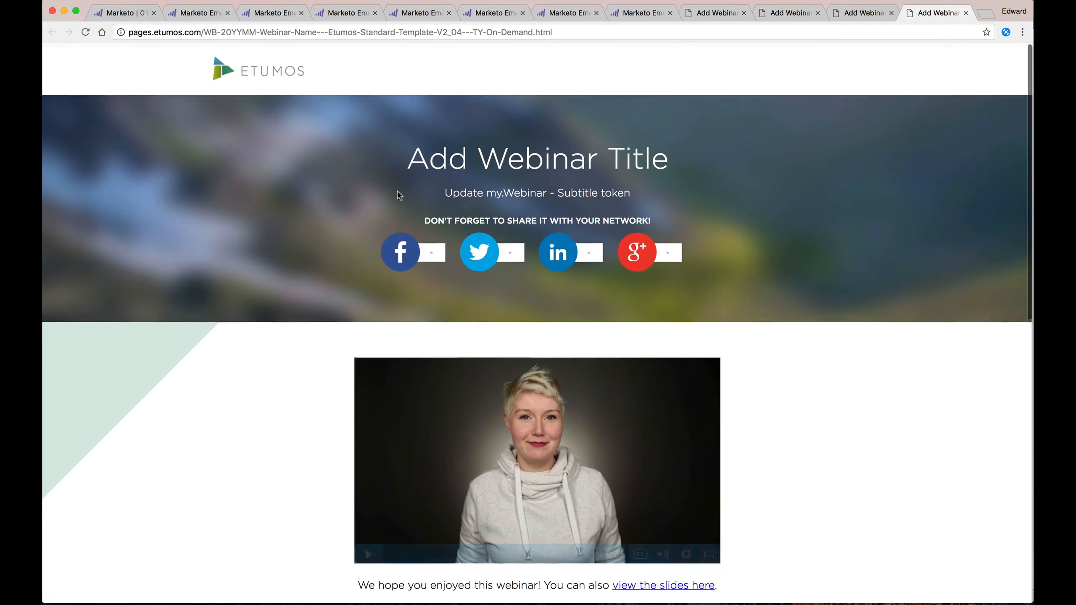
Return to the program in Marketo and examine the 01a - Invite 1 campaign's Target Audience filter and flow steps.
{"action": "left_click", "coordinate": [180, 12]}
{"action": "left_click", "coordinate": [122, 17]}
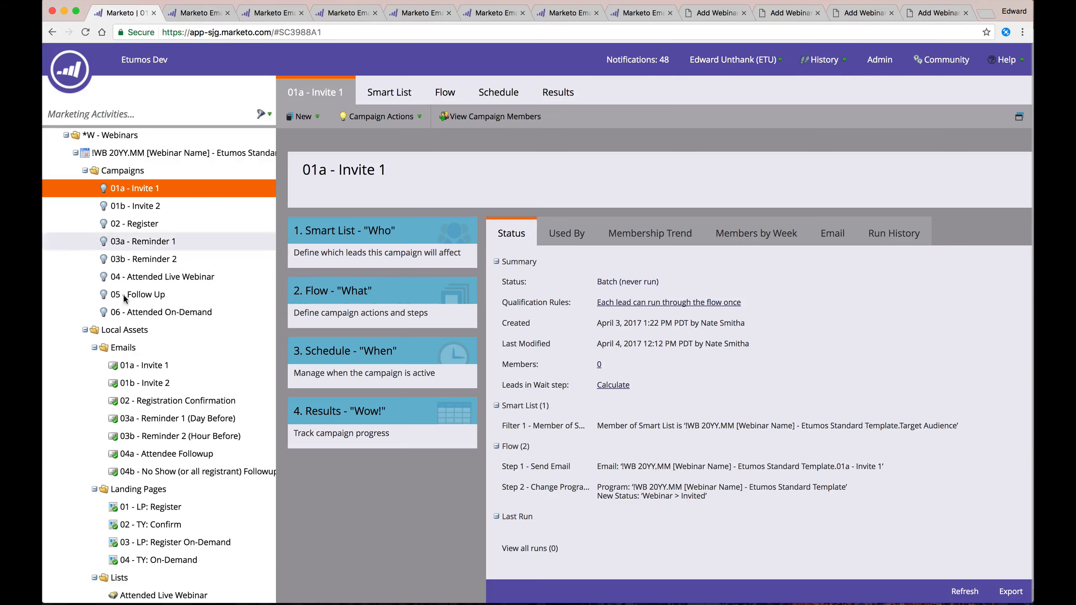
{"action": "left_click", "coordinate": [390, 102]}
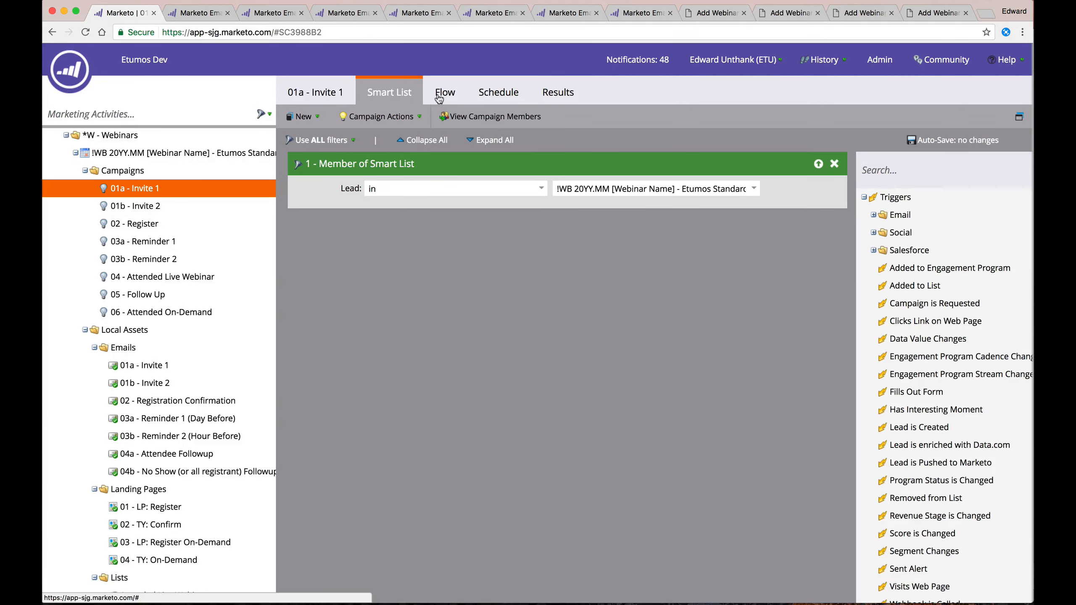
{"action": "left_click", "coordinate": [601, 188]}
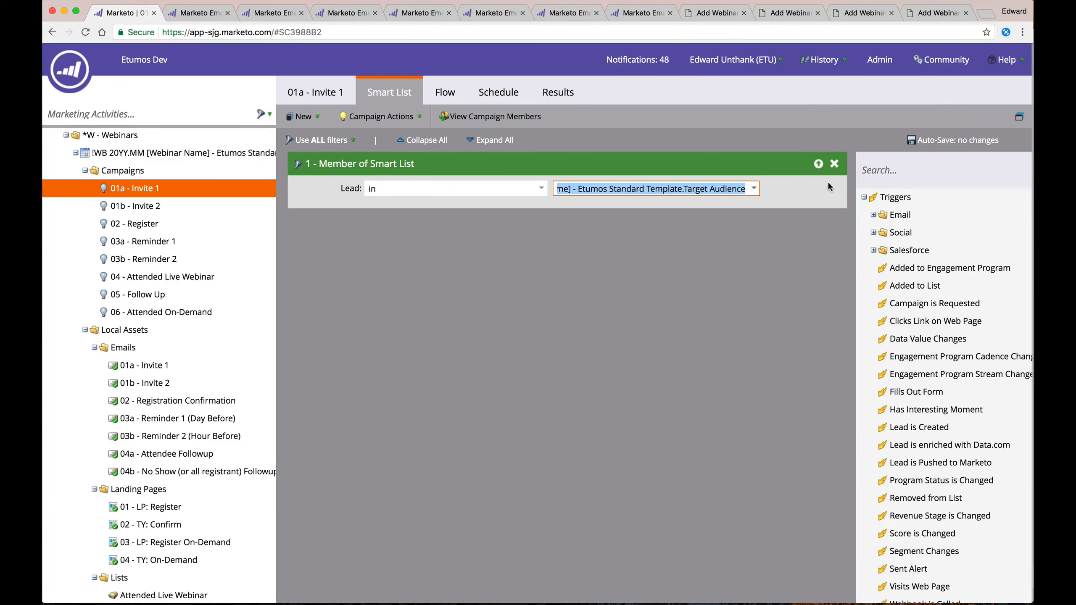
{"action": "left_click", "coordinate": [682, 186]}
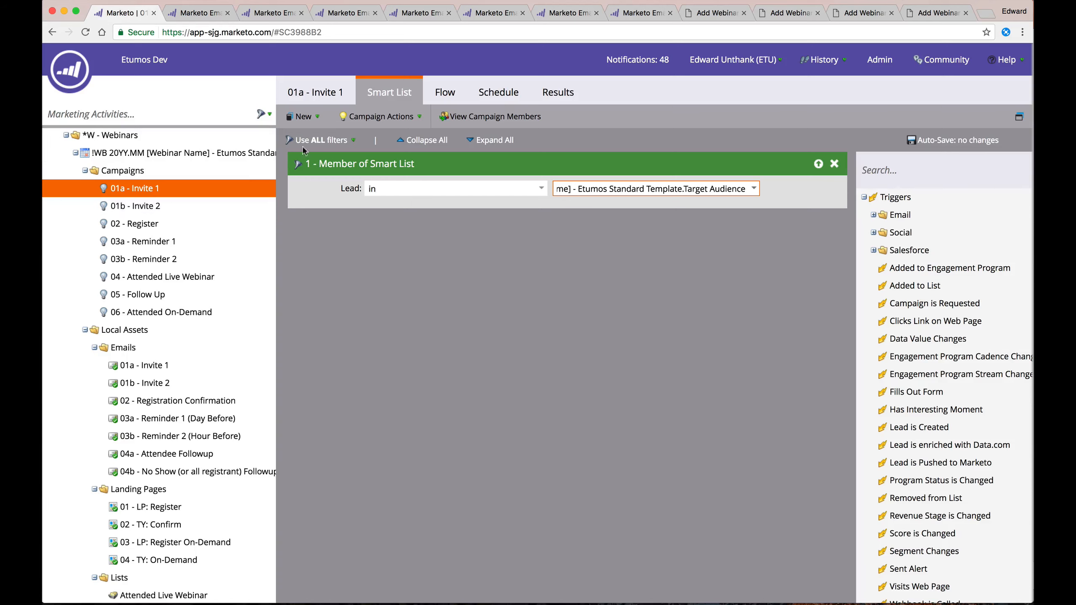
{"action": "left_click", "coordinate": [443, 93]}
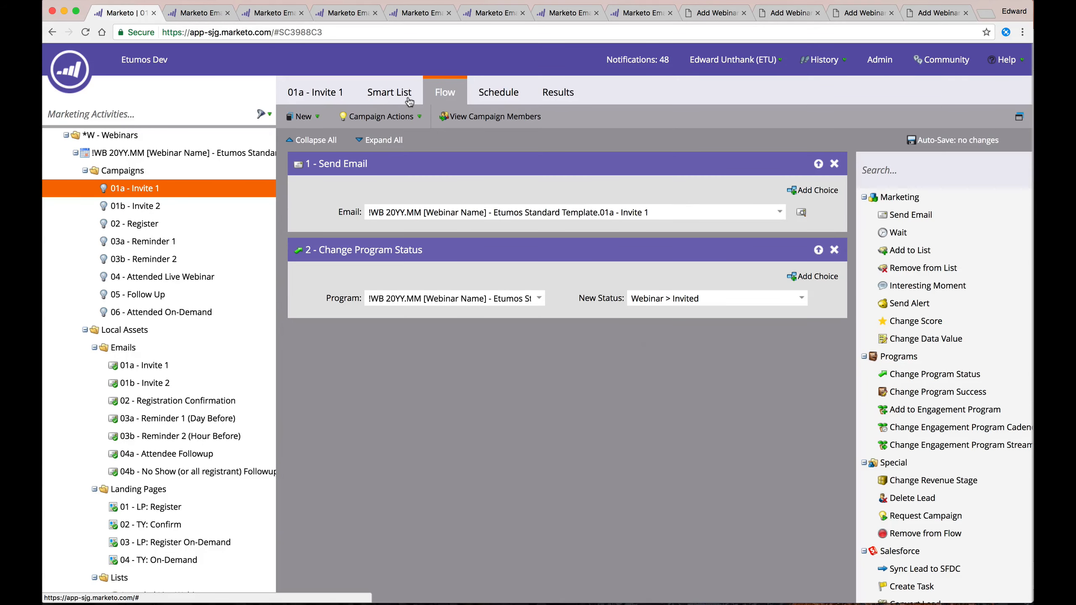
{"action": "left_click", "coordinate": [389, 92]}
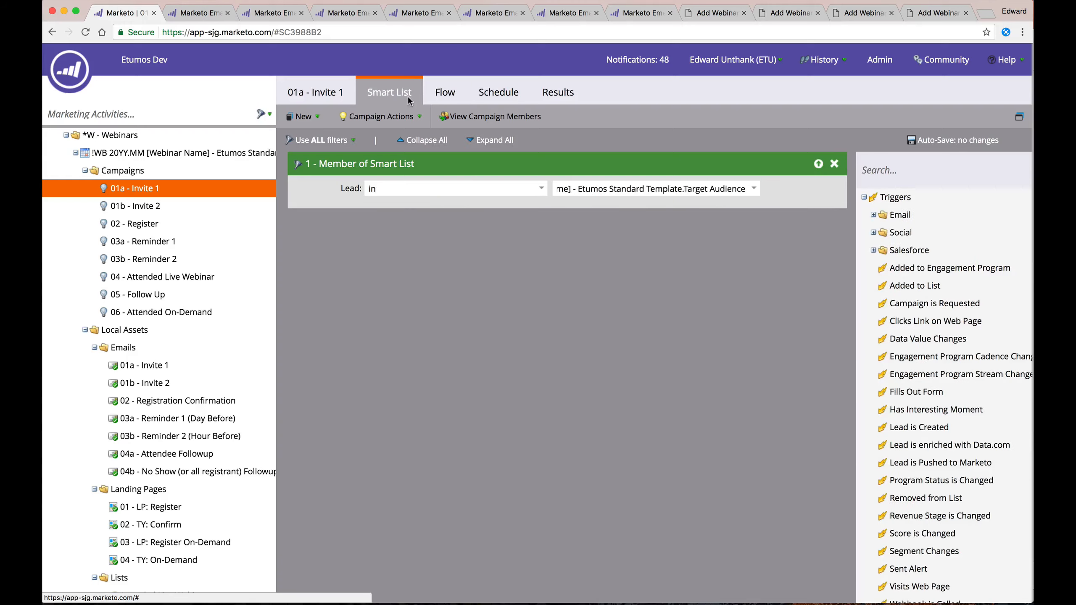
{"action": "left_click_drag", "start_coordinate": [598, 189], "coordinate": [721, 190]}
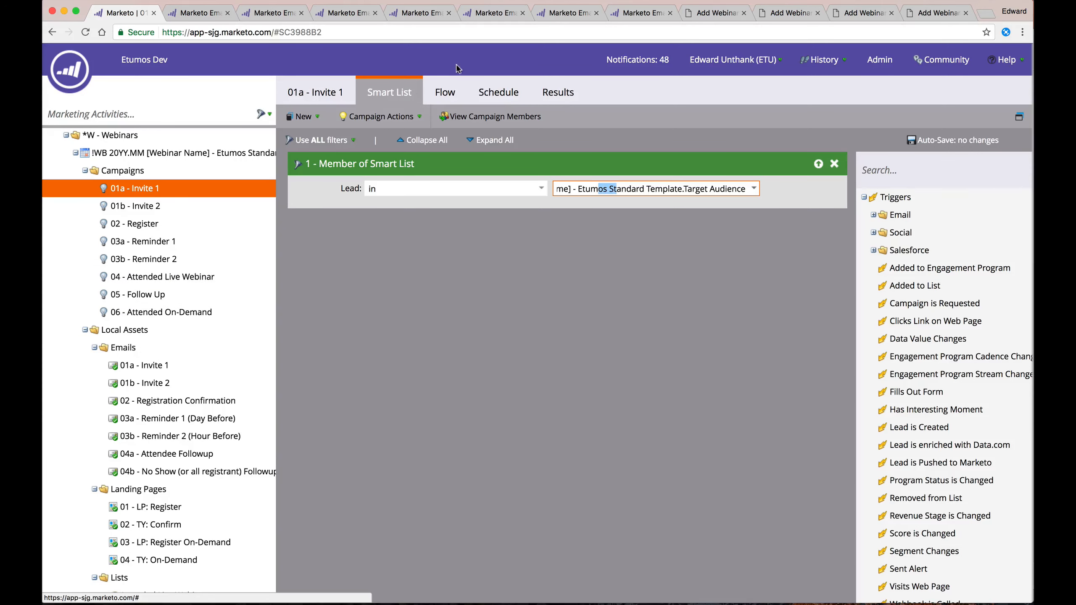
{"action": "left_click", "coordinate": [449, 84]}
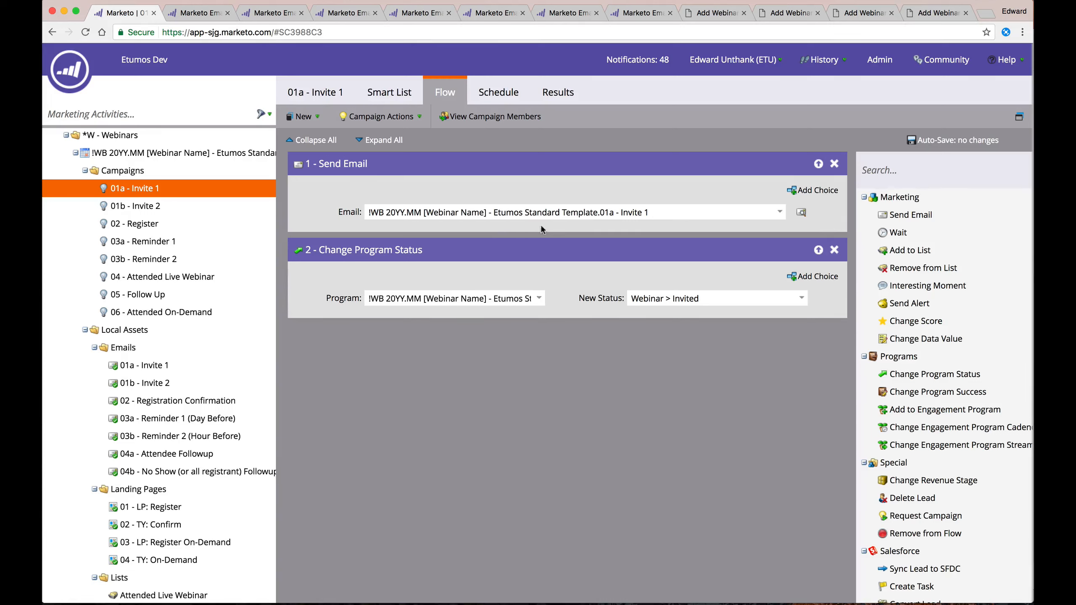
Open the 01b - Invite 2 campaign's smart list and examine its program membership, program status and Target Audience filters.
{"action": "left_click", "coordinate": [174, 211]}
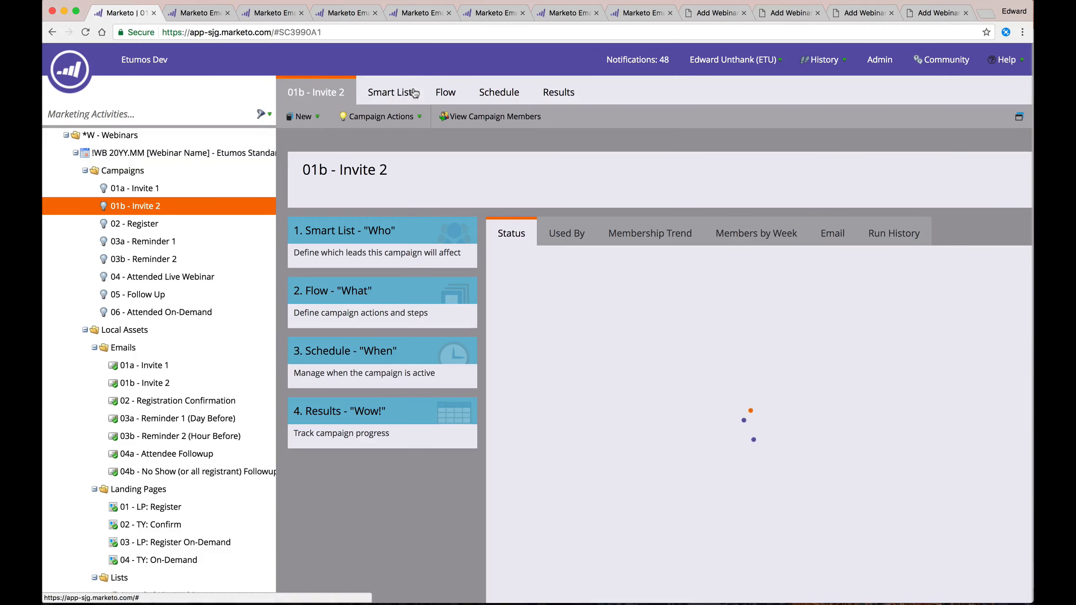
{"action": "left_click", "coordinate": [412, 92]}
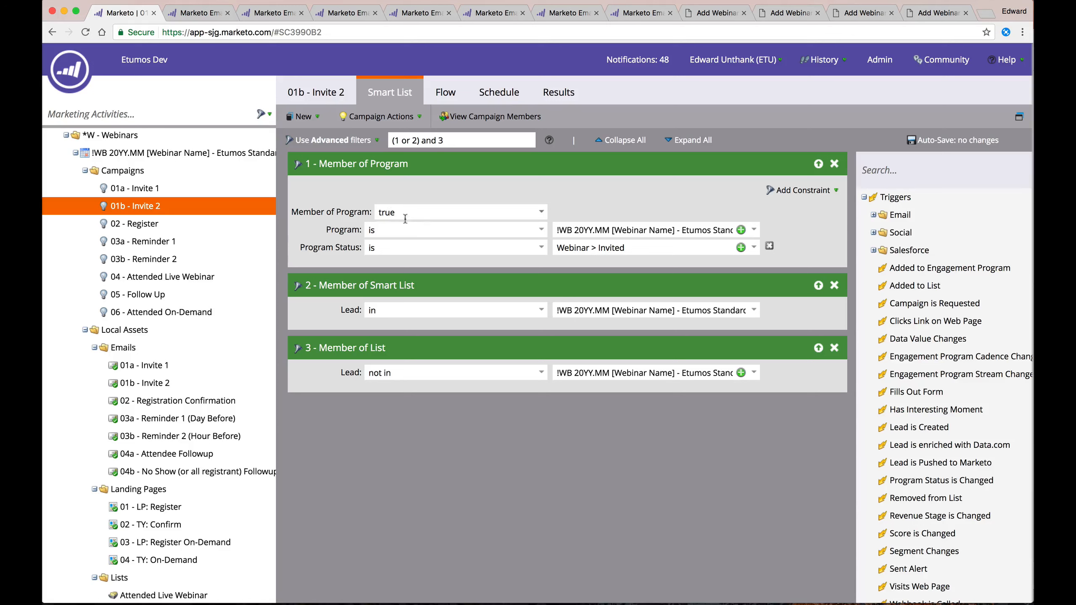
{"action": "left_click", "coordinate": [610, 233]}
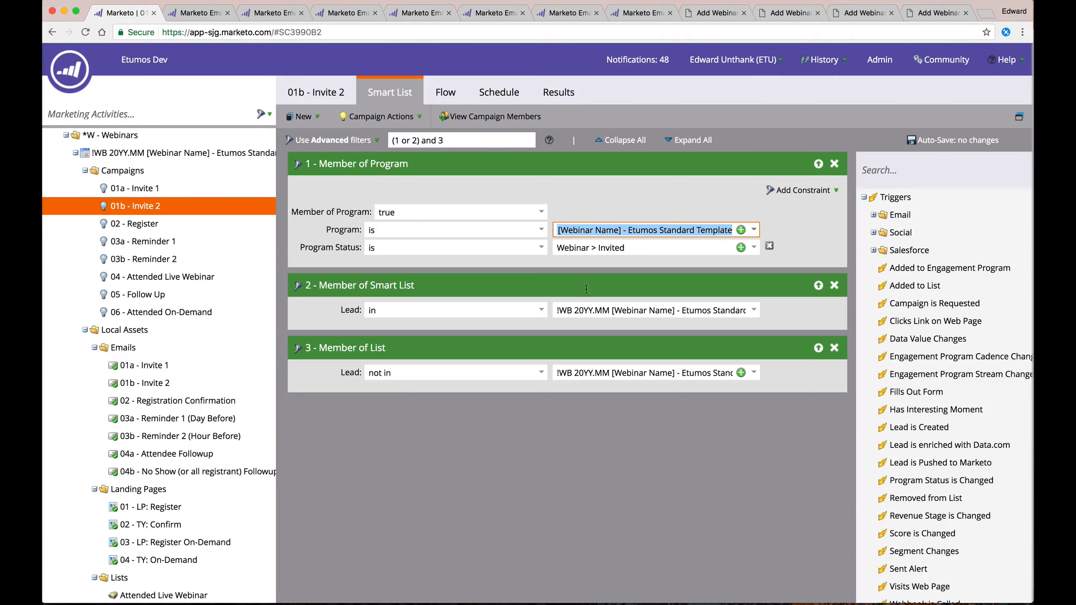
{"action": "left_click", "coordinate": [628, 311]}
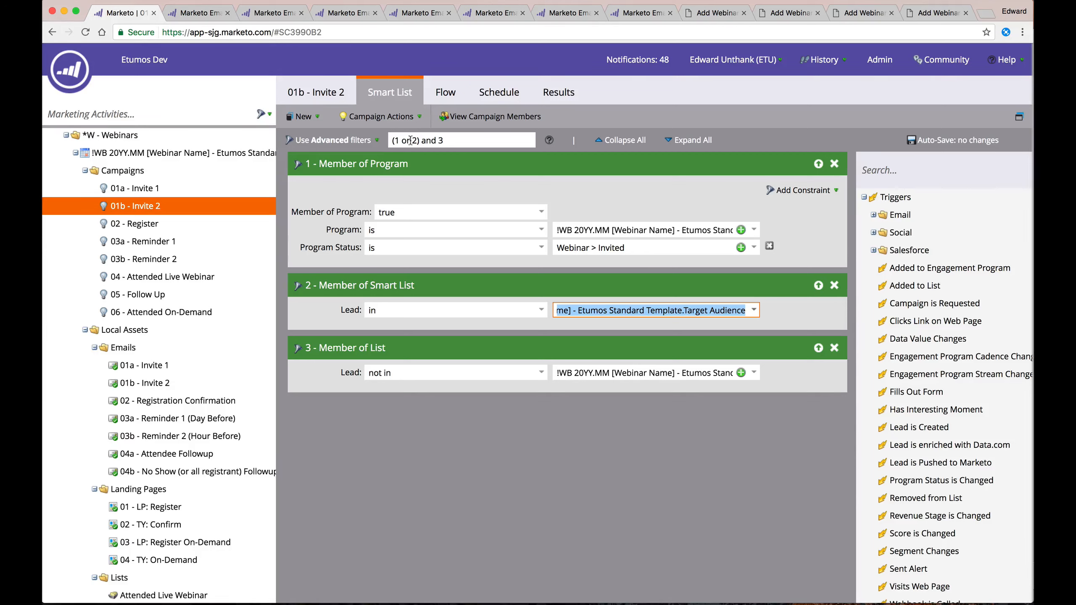
{"action": "left_click", "coordinate": [609, 248]}
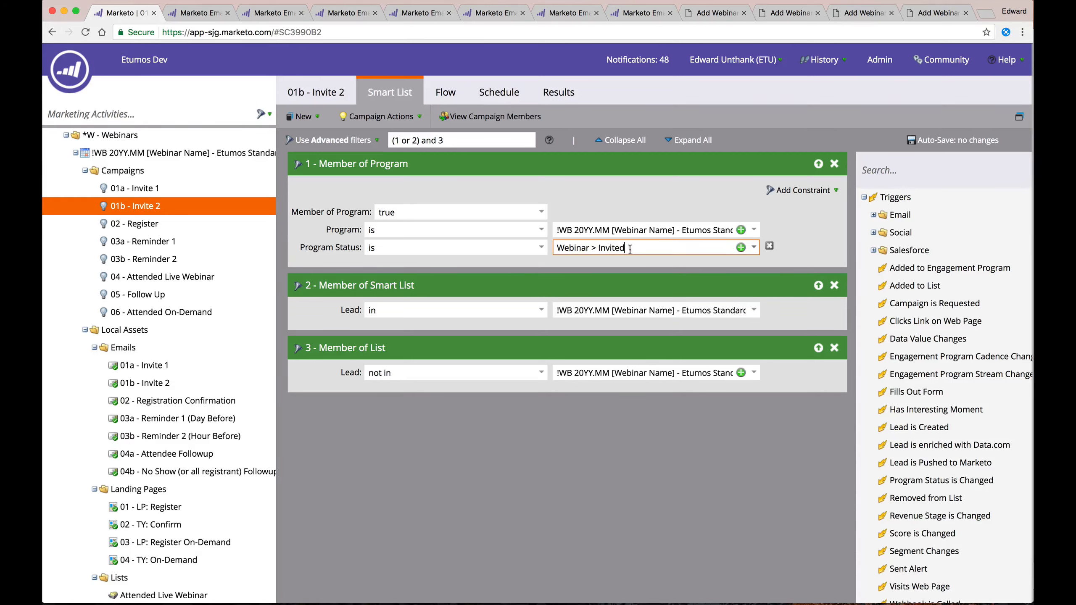
{"action": "left_click_drag", "start_coordinate": [630, 249], "coordinate": [554, 246]}
{"action": "left_click", "coordinate": [606, 247]}
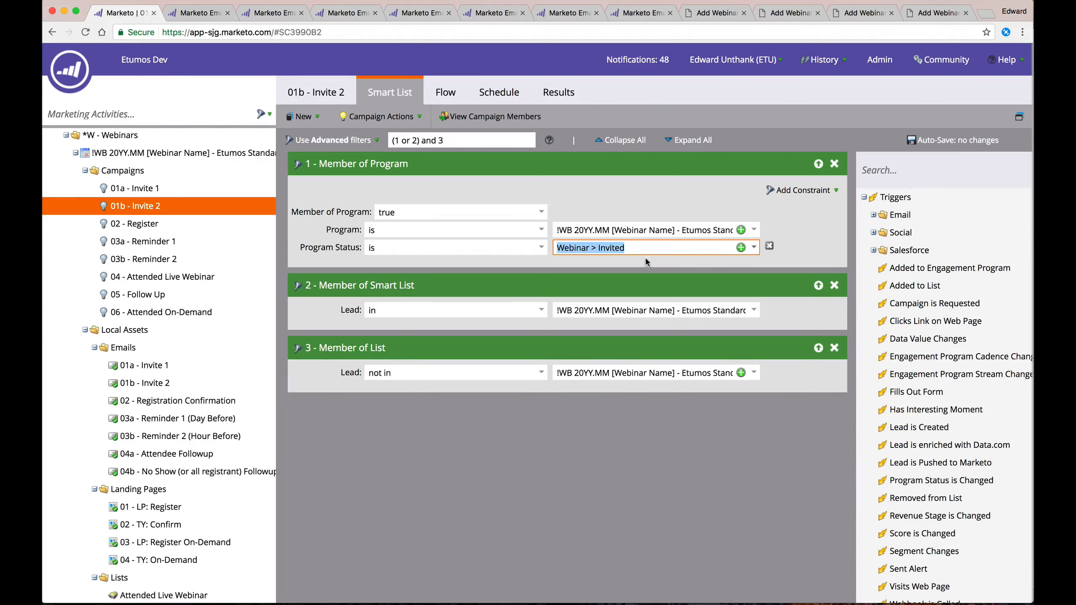
{"action": "left_click", "coordinate": [625, 311]}
{"action": "left_click_drag", "start_coordinate": [625, 310], "coordinate": [778, 315]}
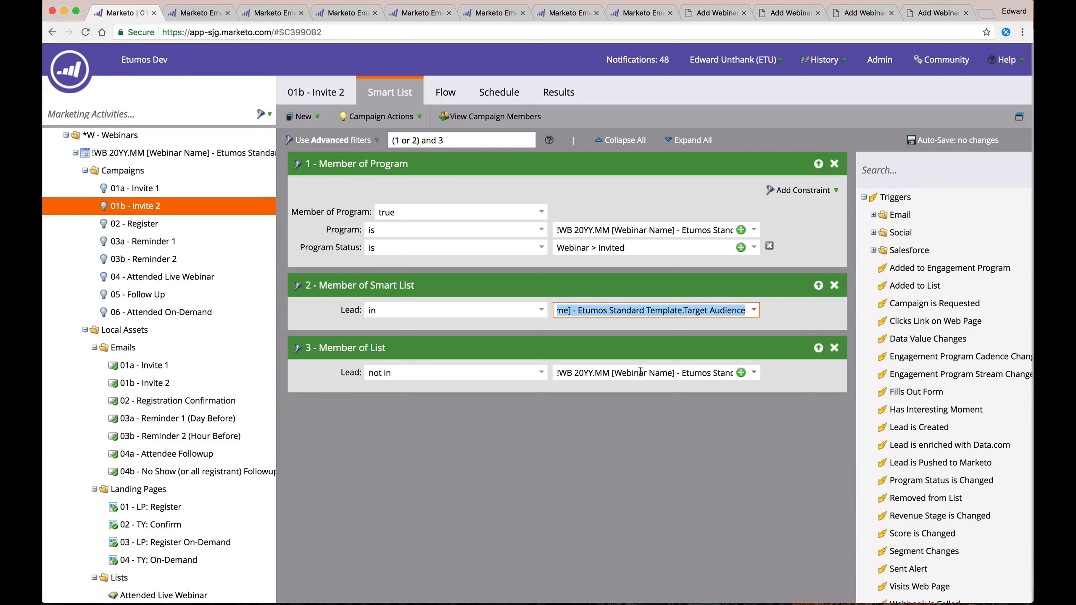
{"action": "left_click", "coordinate": [688, 312]}
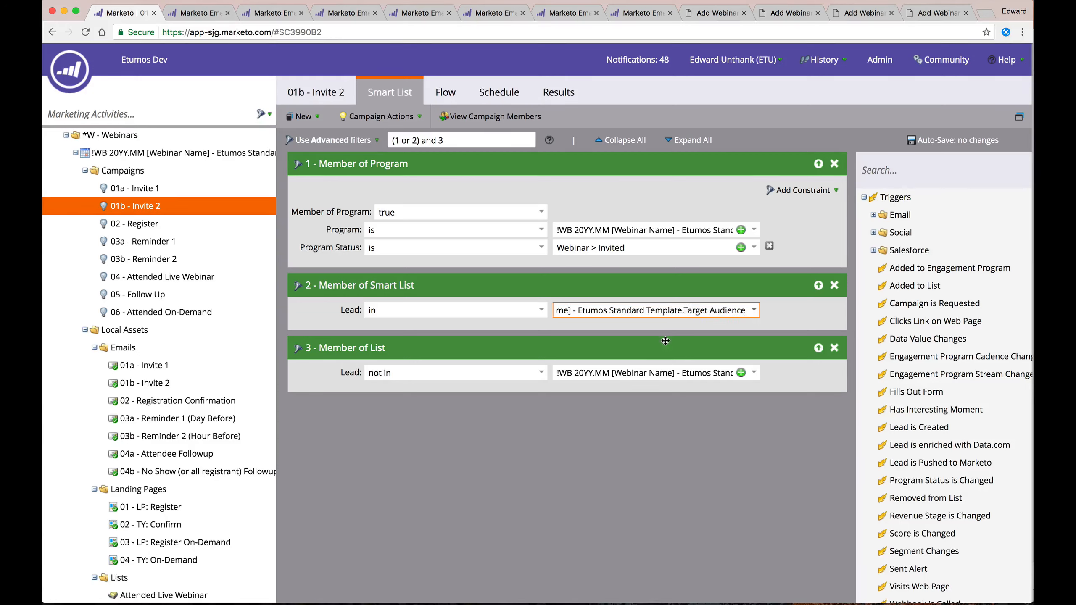
Examine the 01b - Invite 2 campaign's exclusion of the Registered list and the email chosen in its Send Email flow step.
{"action": "left_click", "coordinate": [648, 373]}
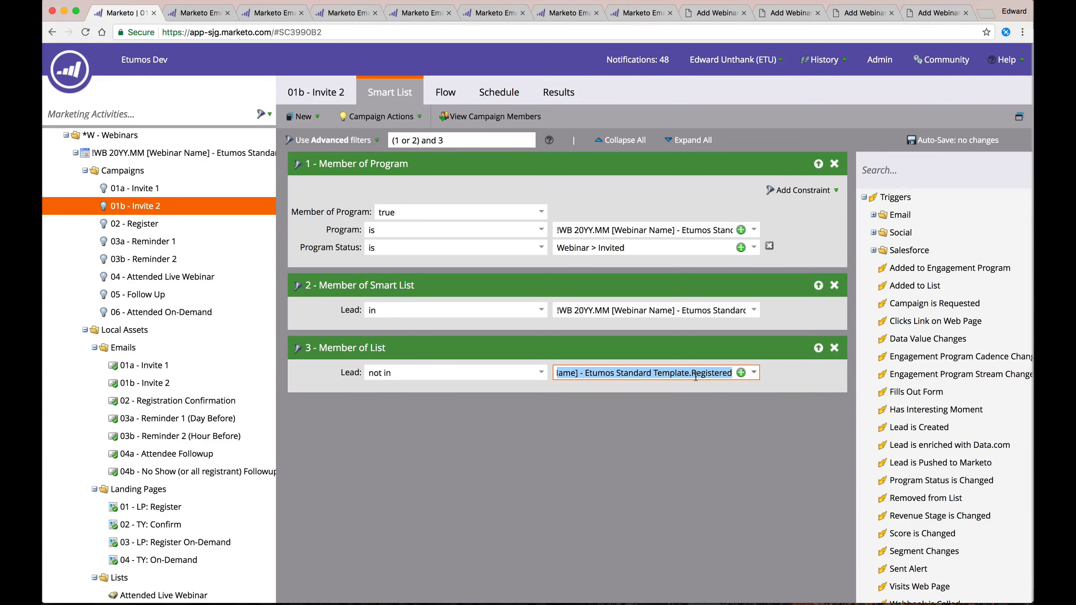
{"action": "left_click", "coordinate": [438, 92]}
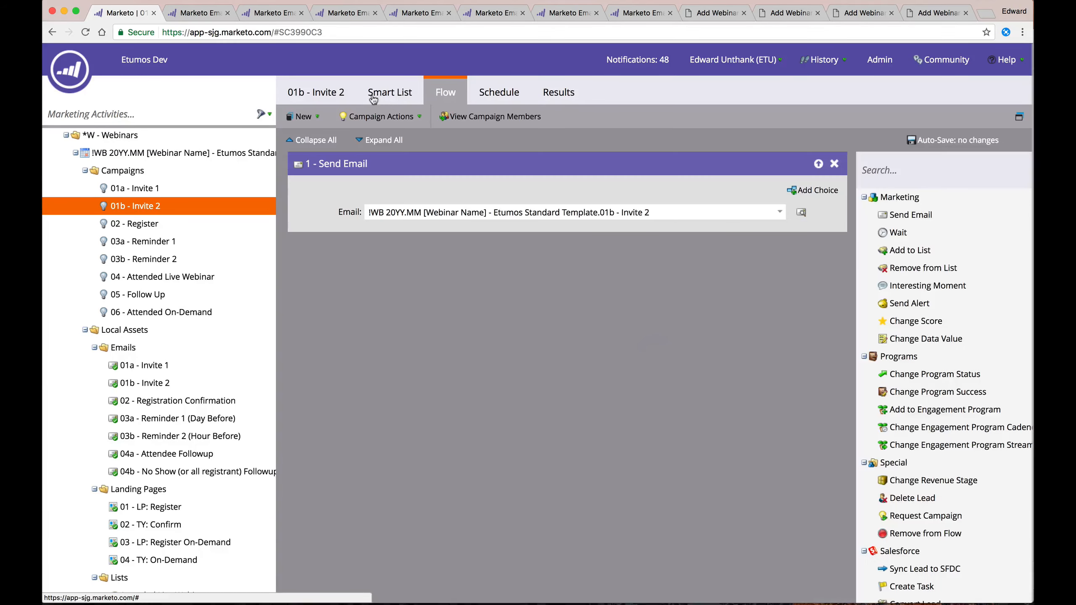
{"action": "left_click", "coordinate": [397, 101]}
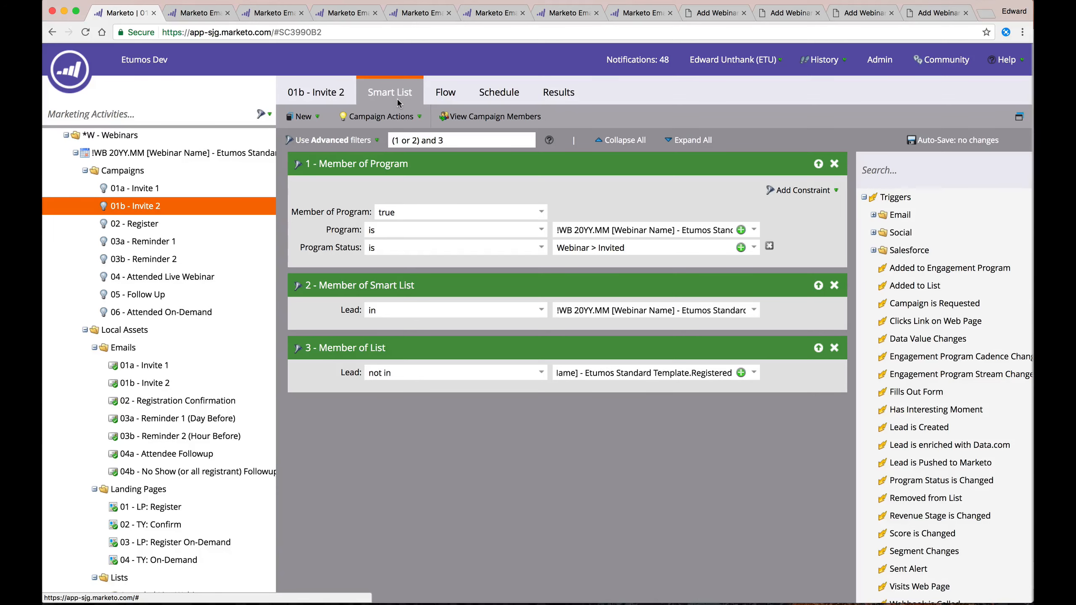
{"action": "left_click", "coordinate": [441, 97]}
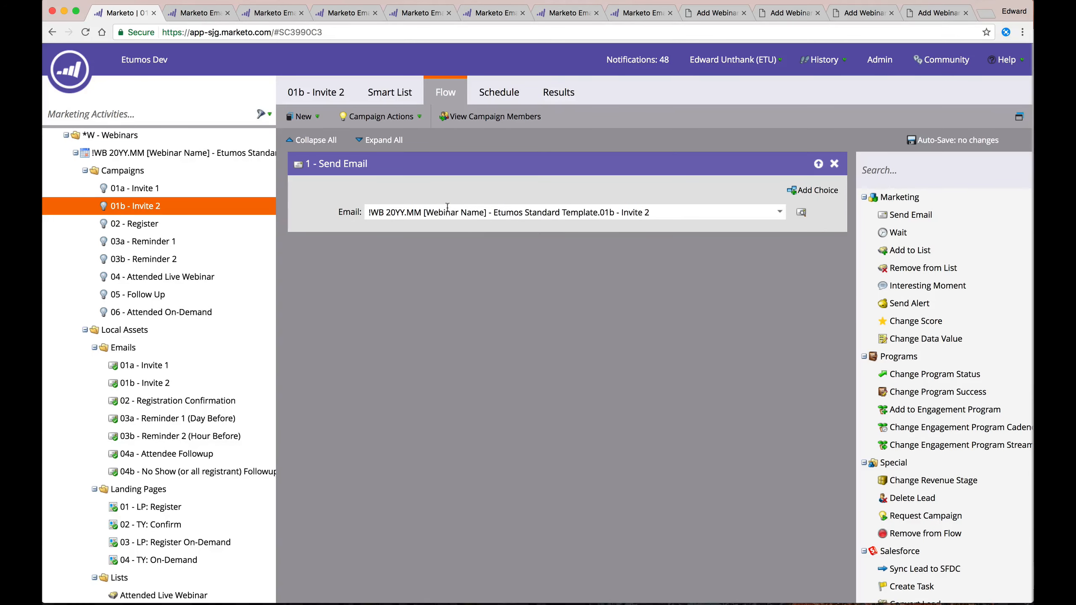
{"action": "left_click", "coordinate": [423, 214]}
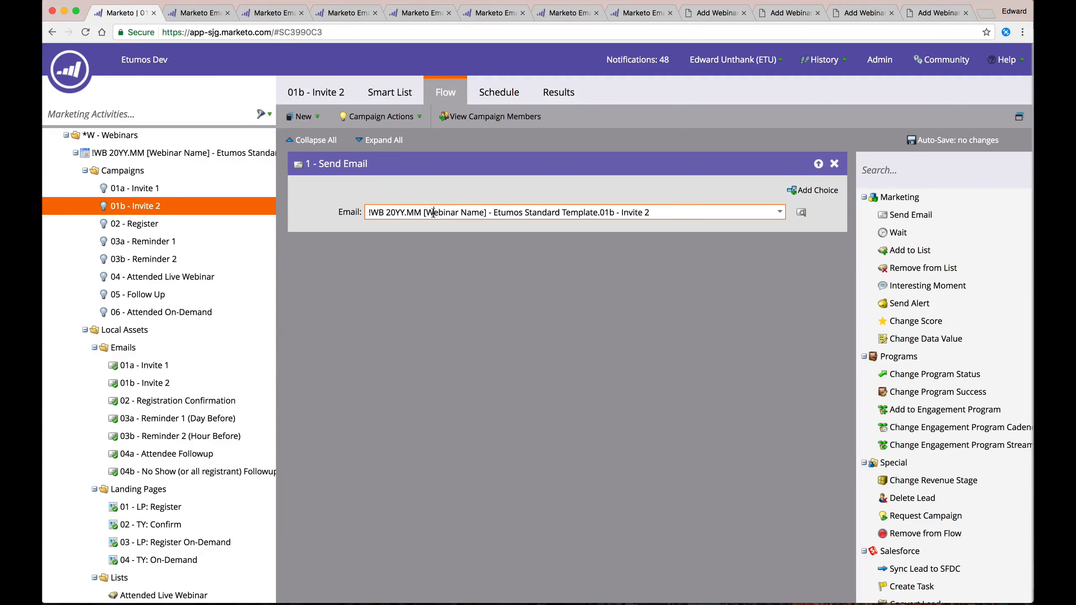
{"action": "left_click_drag", "start_coordinate": [433, 213], "coordinate": [368, 213]}
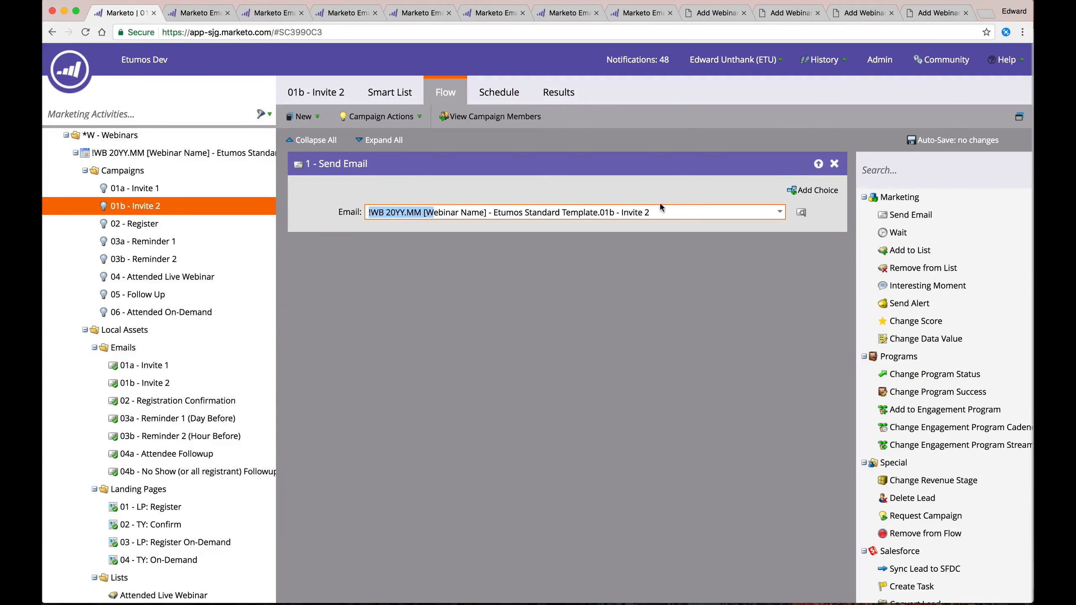
Open the 02 - Register campaign's smart list and examine the landing page set in its Fills Out Form trigger.
{"action": "left_click", "coordinate": [163, 228]}
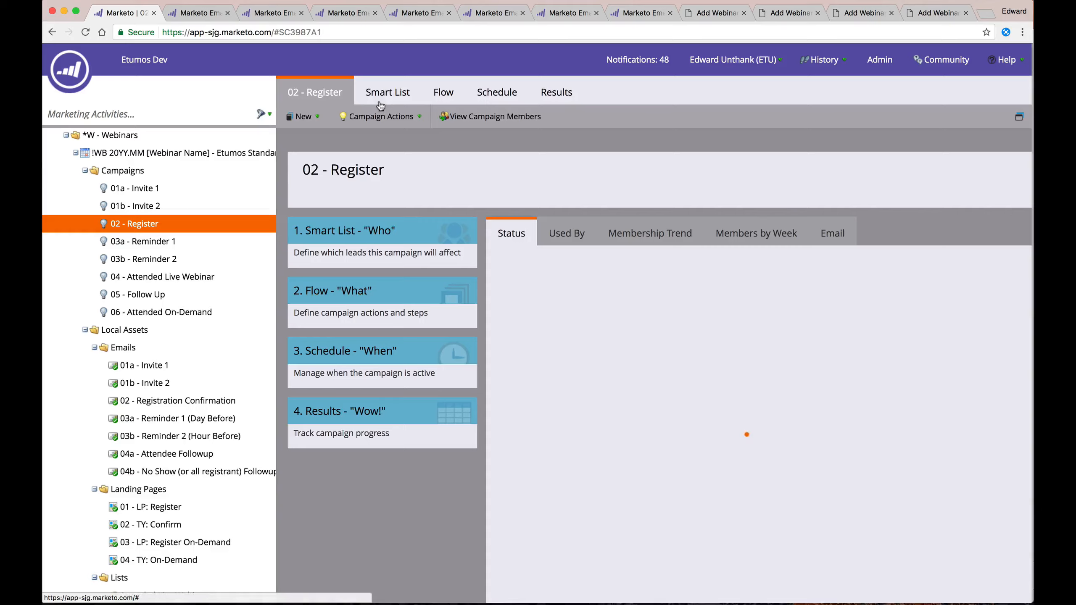
{"action": "left_click", "coordinate": [379, 96]}
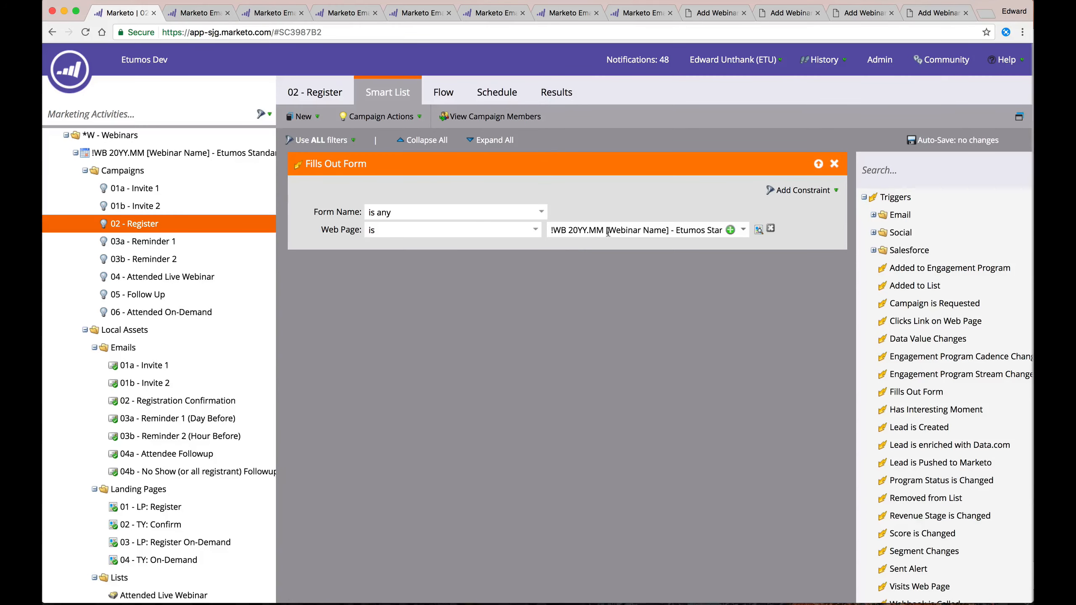
{"action": "left_click_drag", "start_coordinate": [607, 233], "coordinate": [840, 231]}
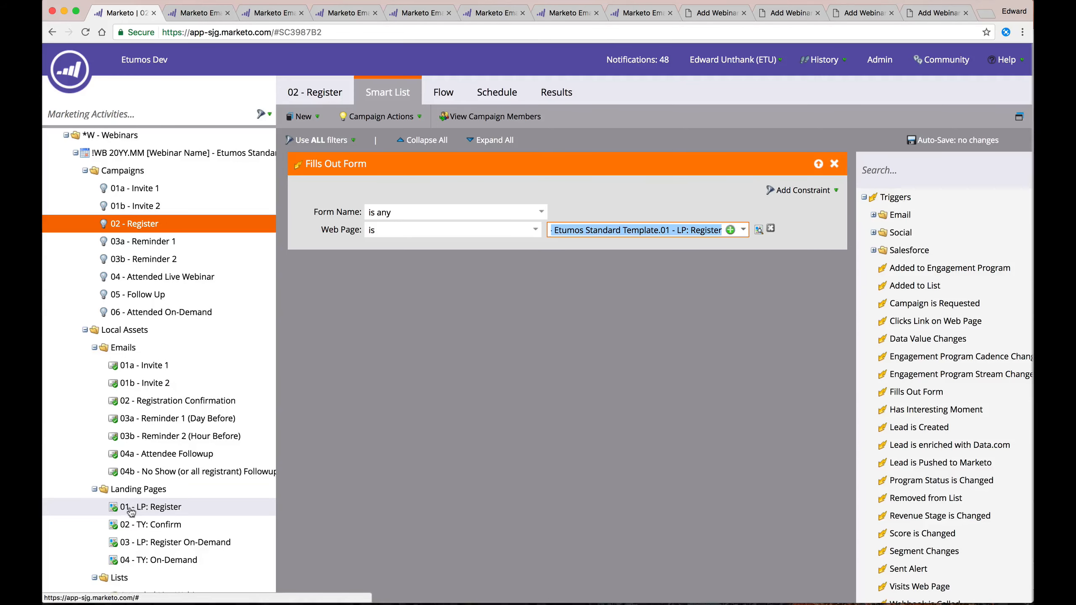
Review the 02 - Register campaign's flow, covering the status change, SFDC campaign, wait, confirmation email and Registered list steps.
{"action": "left_click", "coordinate": [443, 92]}
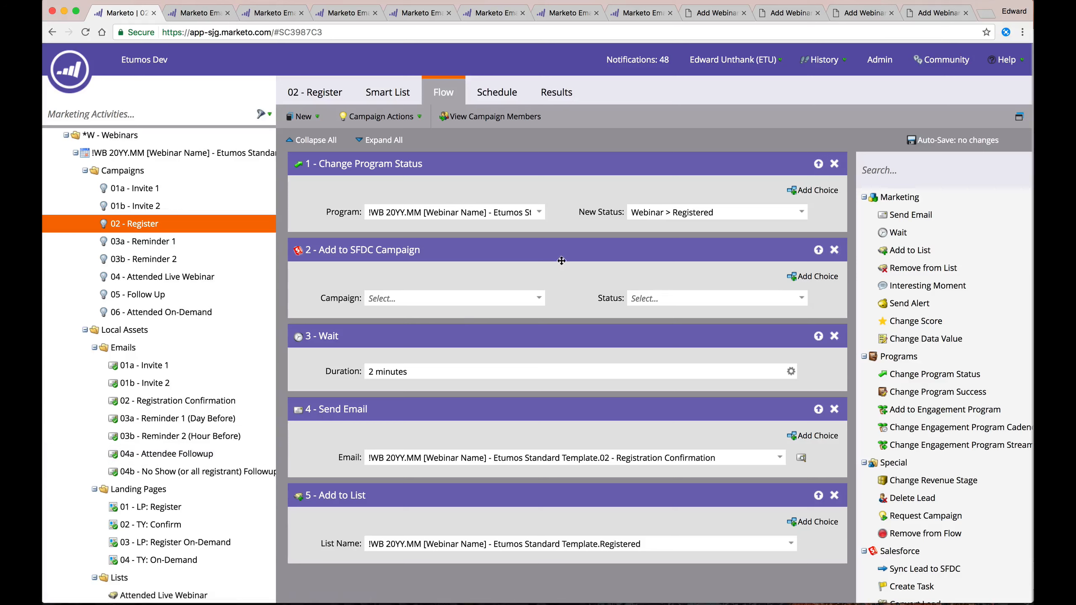
{"action": "left_click_drag", "start_coordinate": [643, 211], "coordinate": [763, 224]}
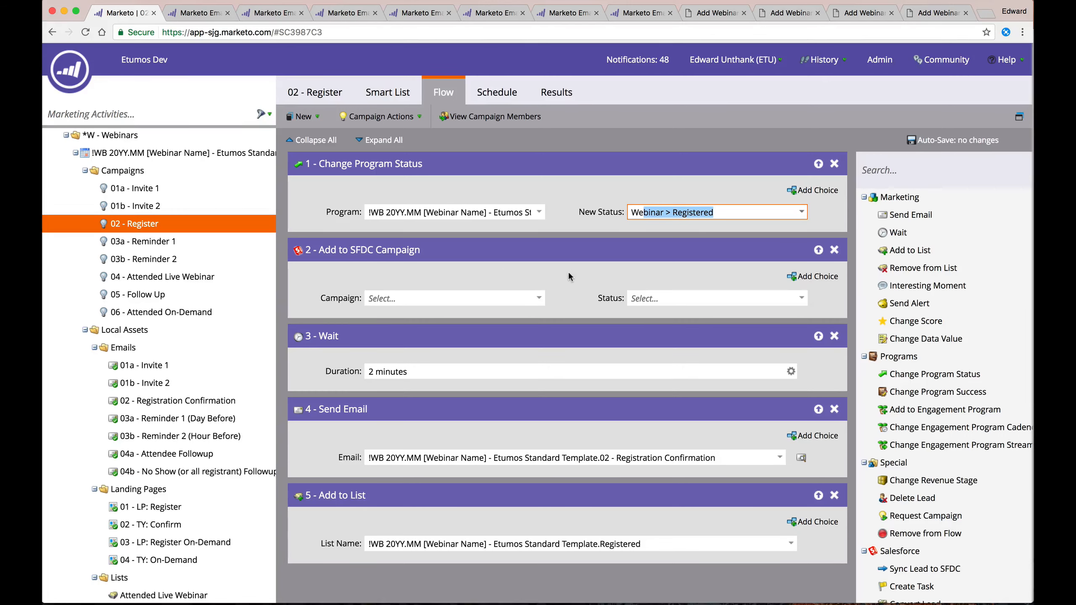
{"action": "left_click", "coordinate": [581, 270]}
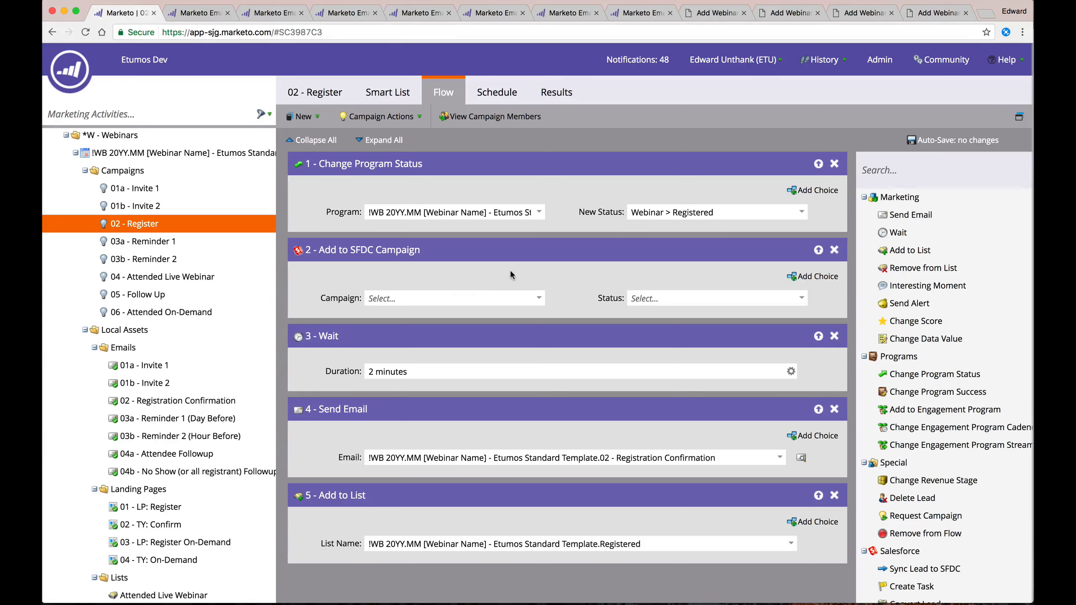
{"action": "left_click", "coordinate": [423, 300]}
{"action": "key", "text": "Tab"}
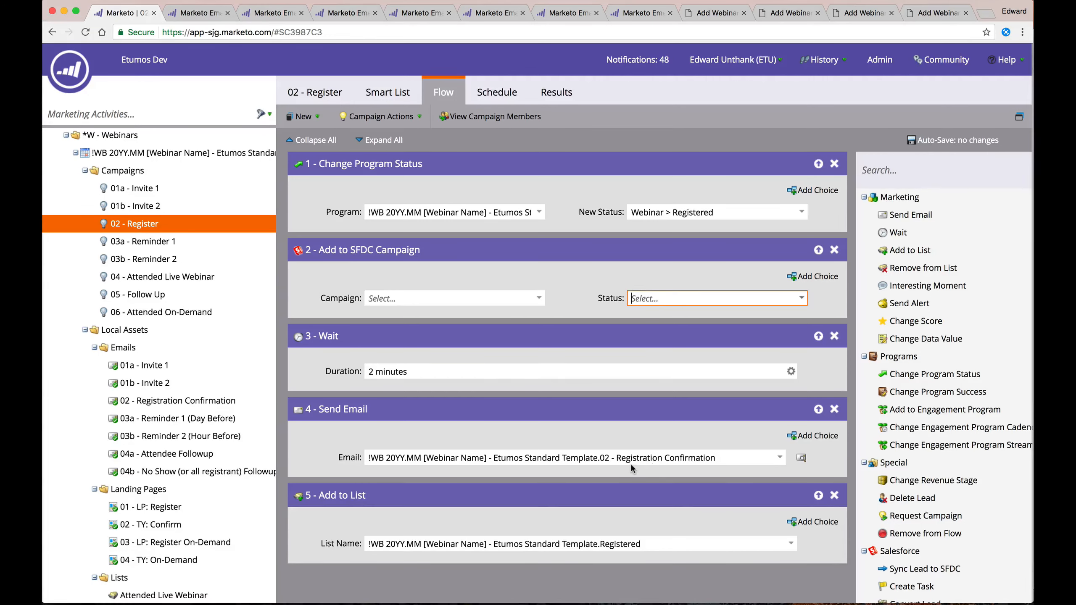
{"action": "left_click", "coordinate": [604, 459]}
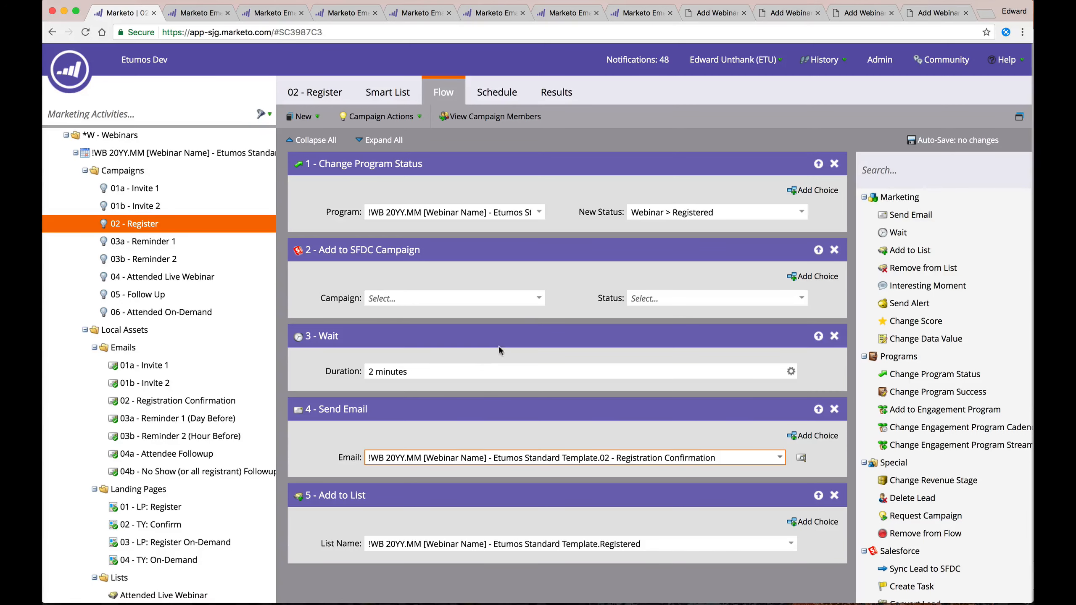
{"action": "left_click", "coordinate": [683, 212]}
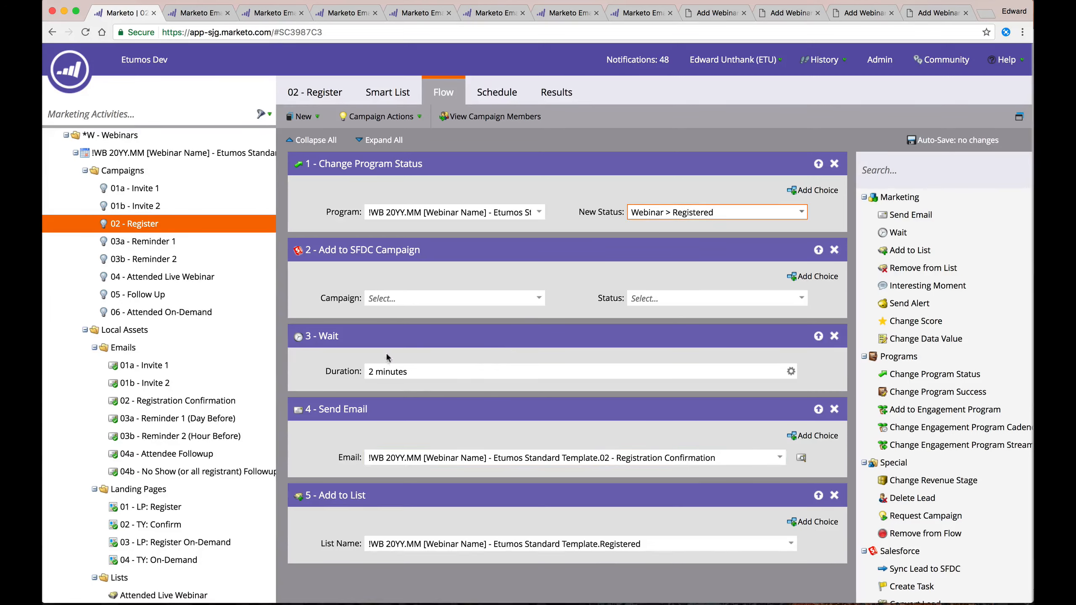
{"action": "left_click_drag", "start_coordinate": [727, 211], "coordinate": [623, 210]}
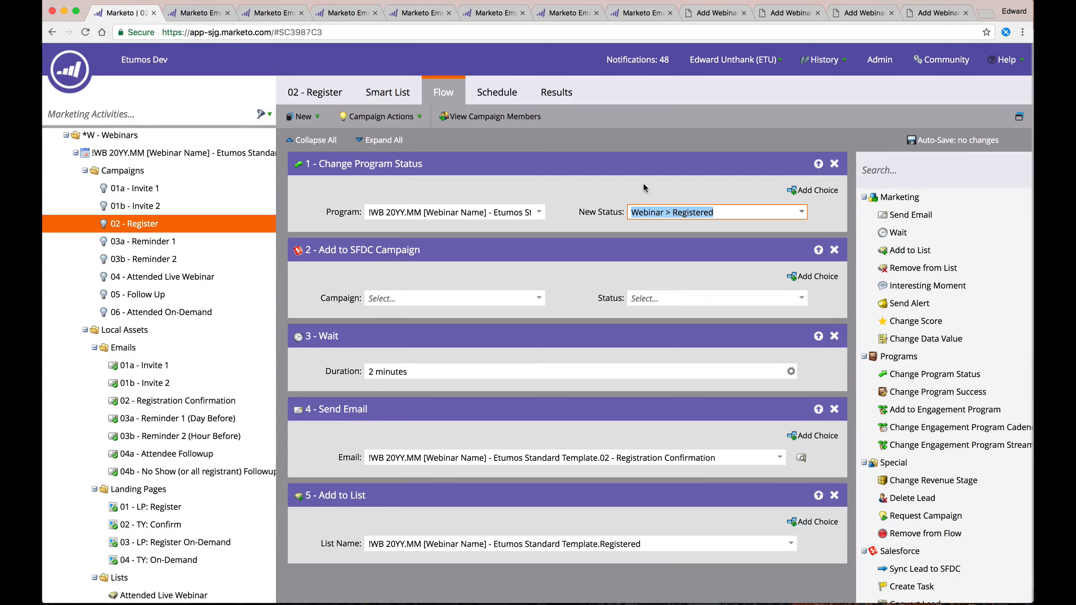
{"action": "left_click", "coordinate": [491, 371]}
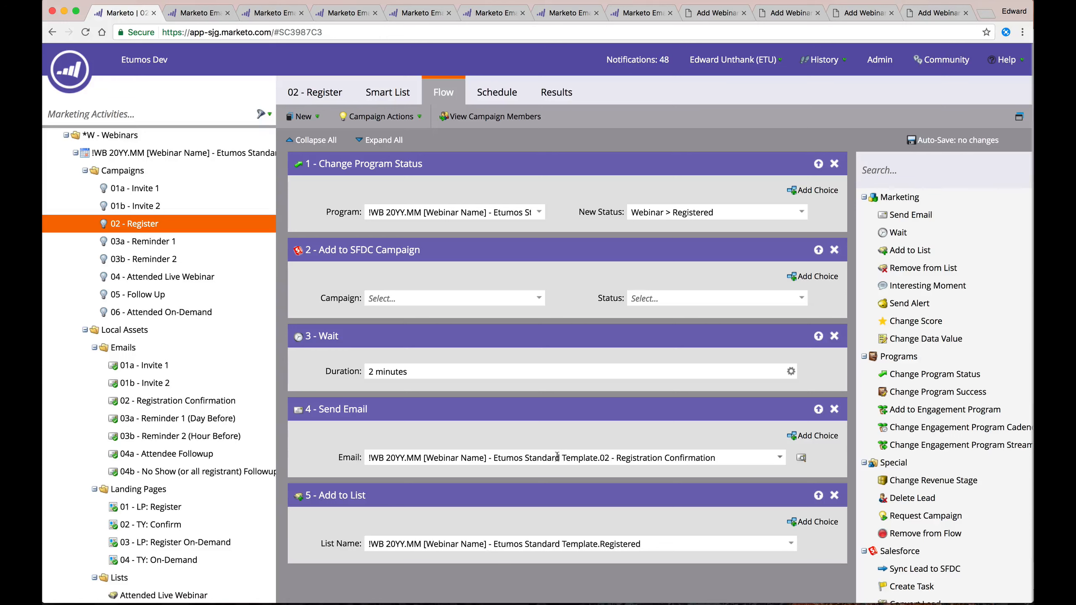
{"action": "left_click_drag", "start_coordinate": [566, 458], "coordinate": [717, 458]}
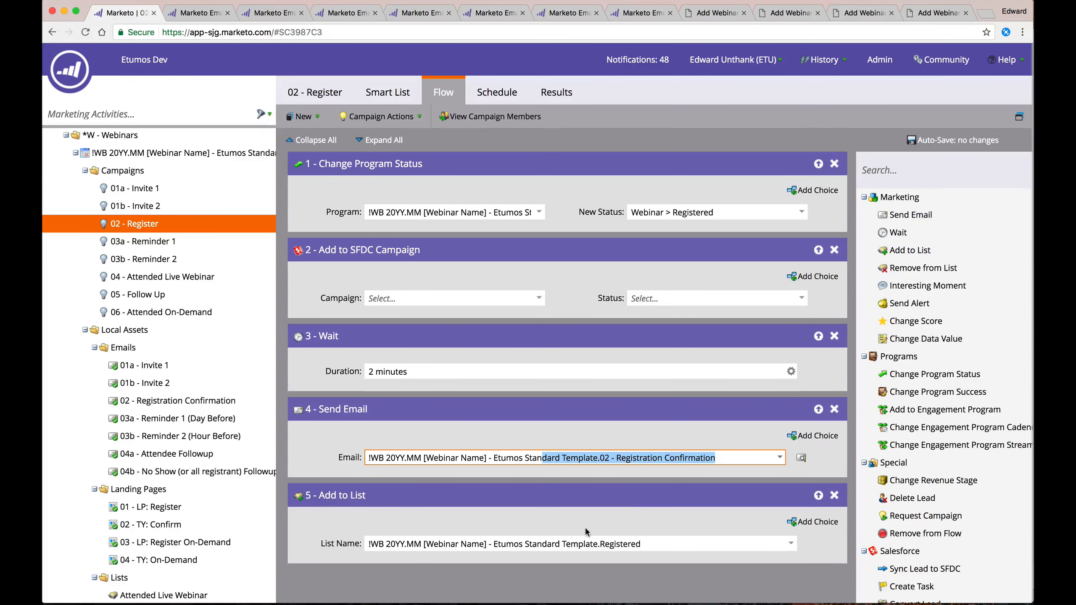
{"action": "left_click", "coordinate": [563, 544]}
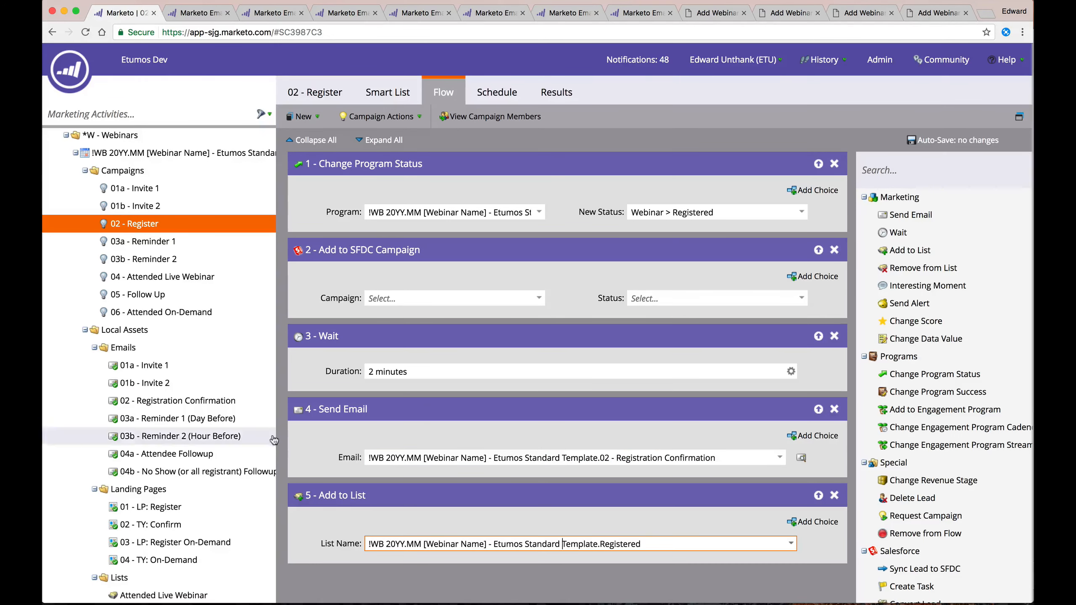
Open the 03a - Reminder 1 campaign and examine its Member of Program filter and Send Email flow step.
{"action": "left_click", "coordinate": [175, 246]}
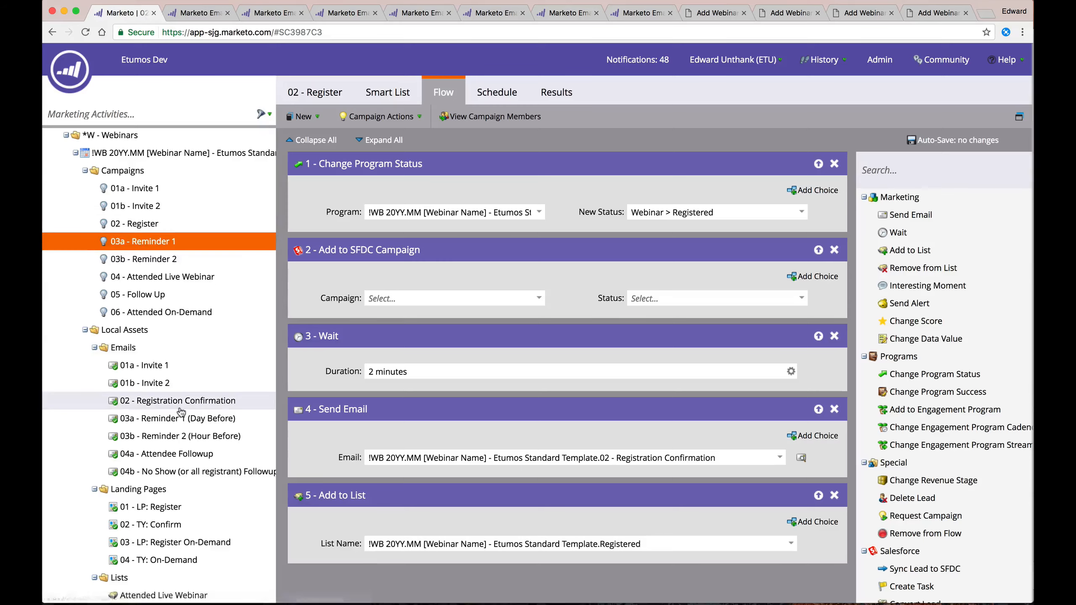
{"action": "scroll", "coordinate": [181, 407], "scroll_direction": "down", "scroll_amount": 3}
{"action": "scroll", "coordinate": [115, 534], "scroll_direction": "up", "scroll_amount": 3}
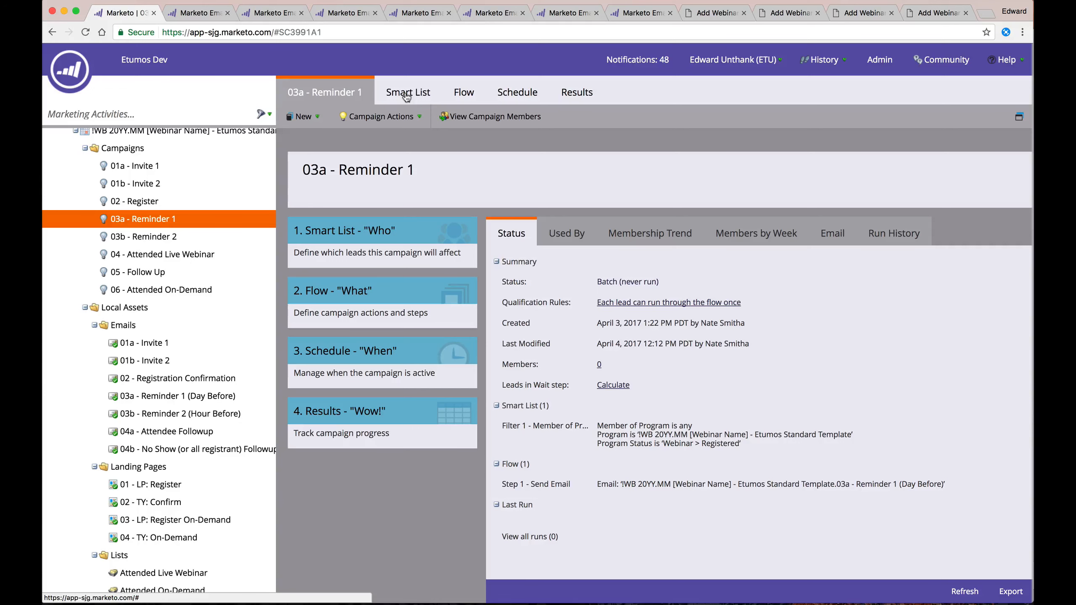
{"action": "left_click", "coordinate": [406, 94]}
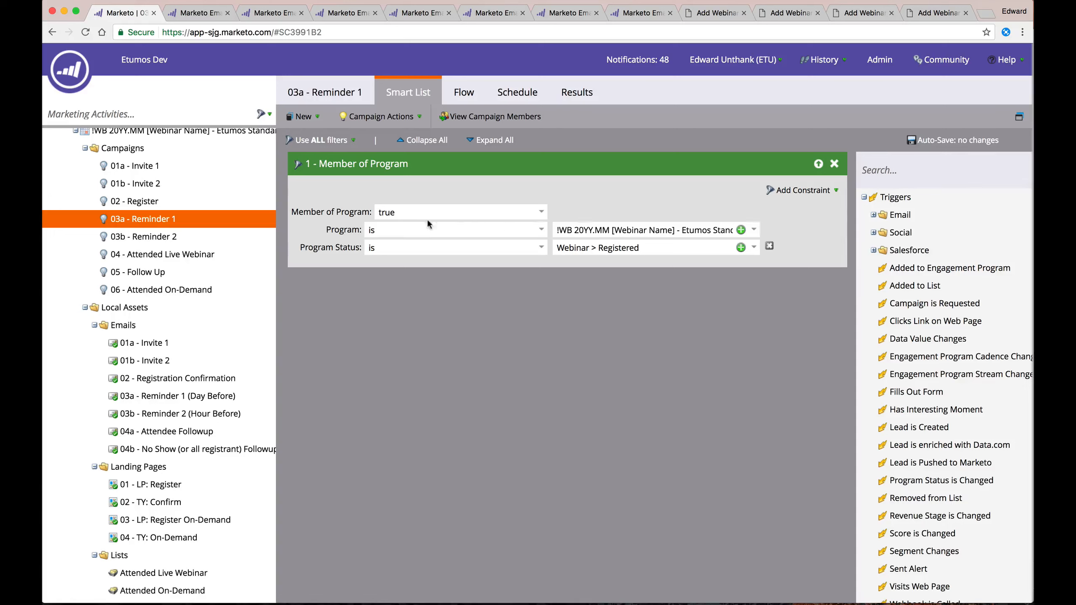
{"action": "left_click", "coordinate": [404, 213]}
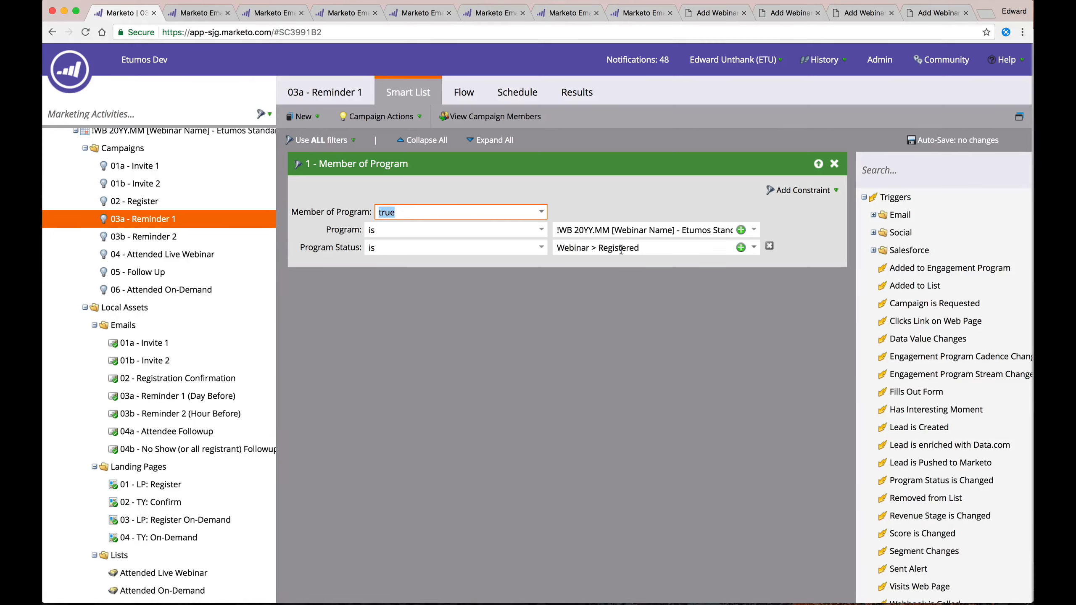
{"action": "left_click", "coordinate": [602, 230]}
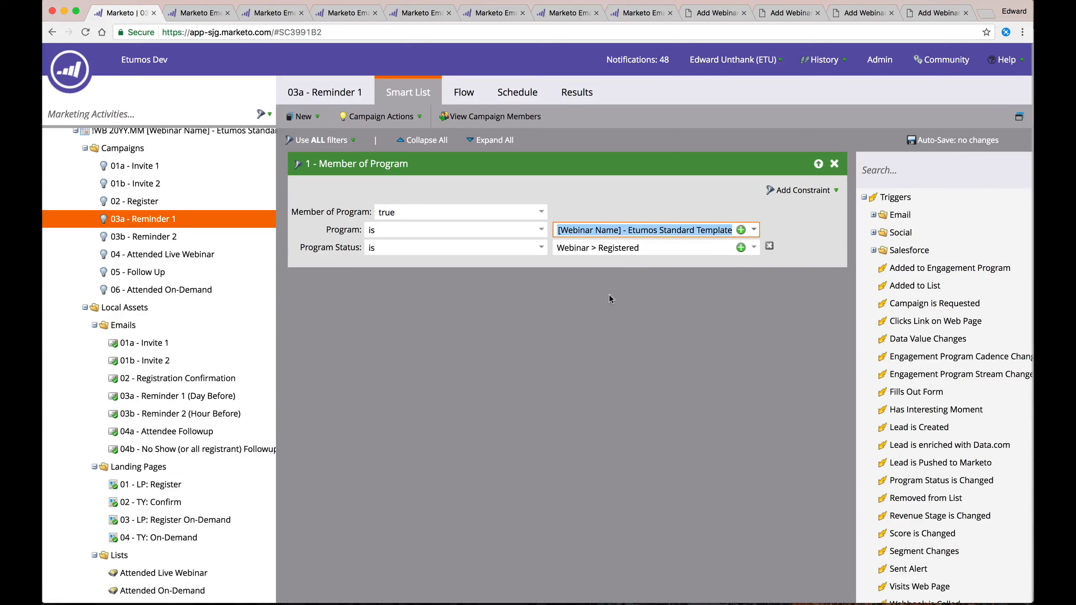
{"action": "left_click", "coordinate": [580, 290]}
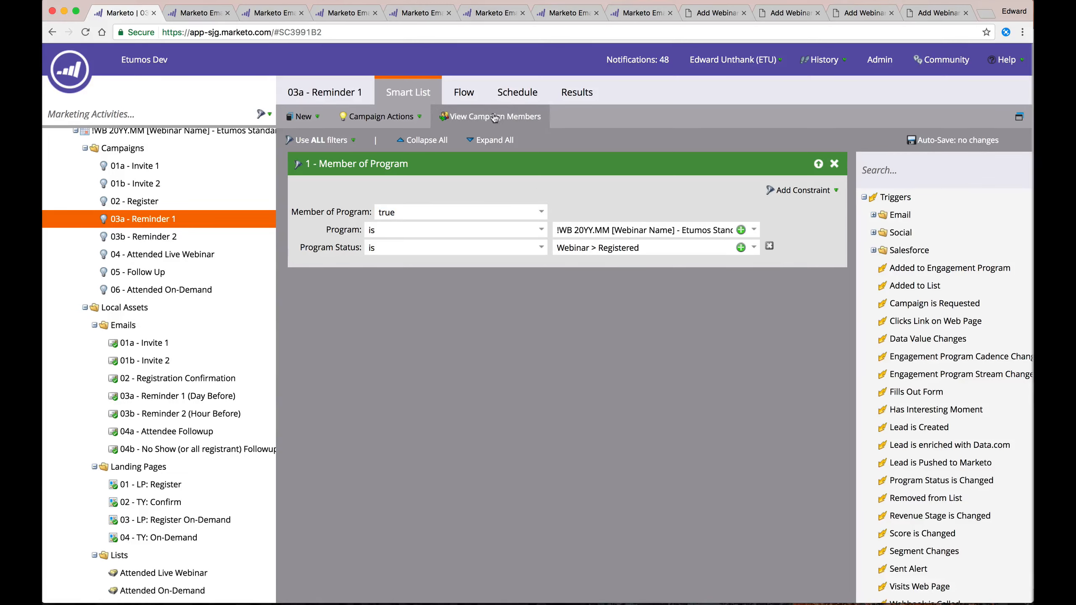
{"action": "left_click", "coordinate": [462, 96]}
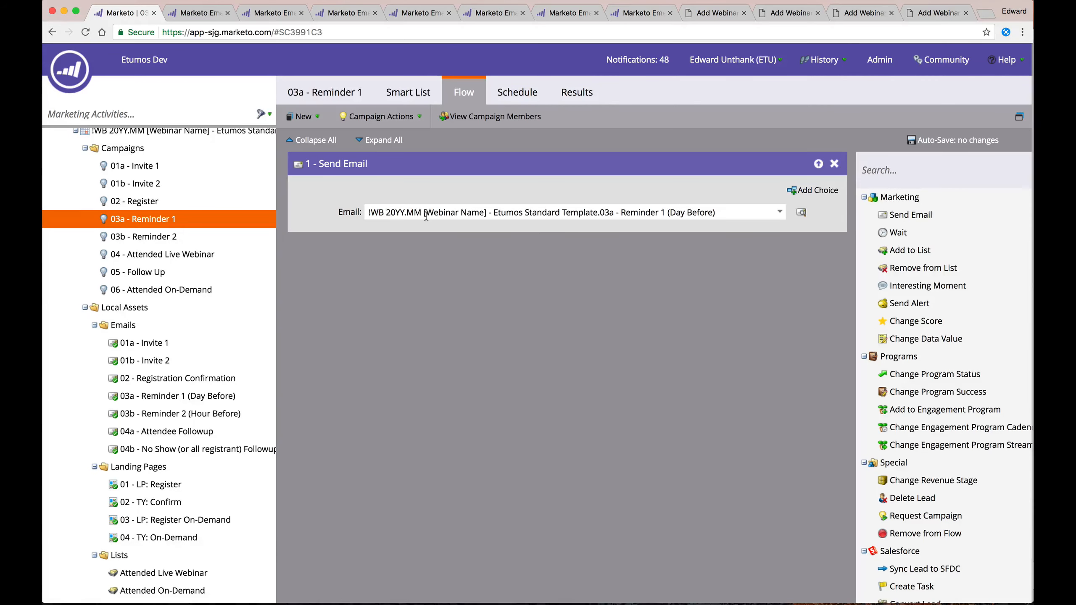
Open the 03b - Reminder 2 campaign and examine its program status filter and the email sent by its flow.
{"action": "left_click", "coordinate": [137, 245]}
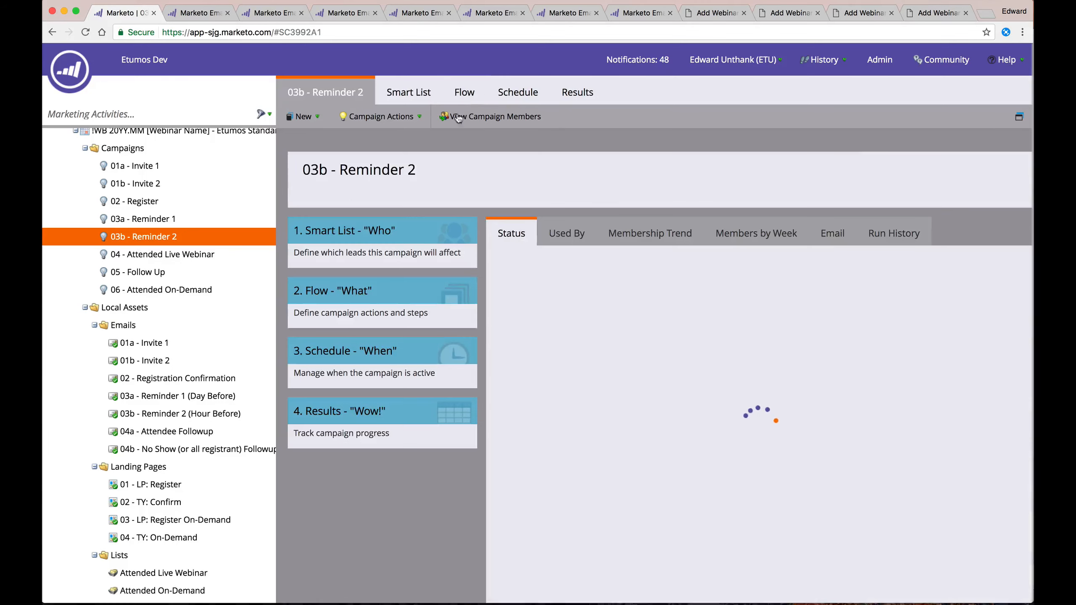
{"action": "left_click", "coordinate": [420, 93]}
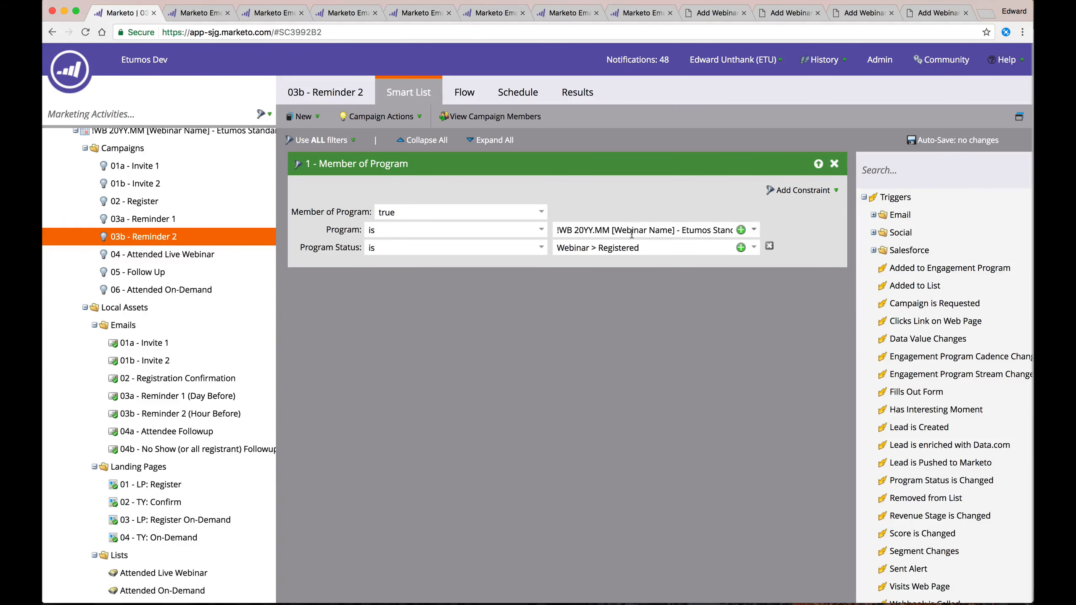
{"action": "left_click", "coordinate": [466, 91]}
{"action": "left_click", "coordinate": [410, 91]}
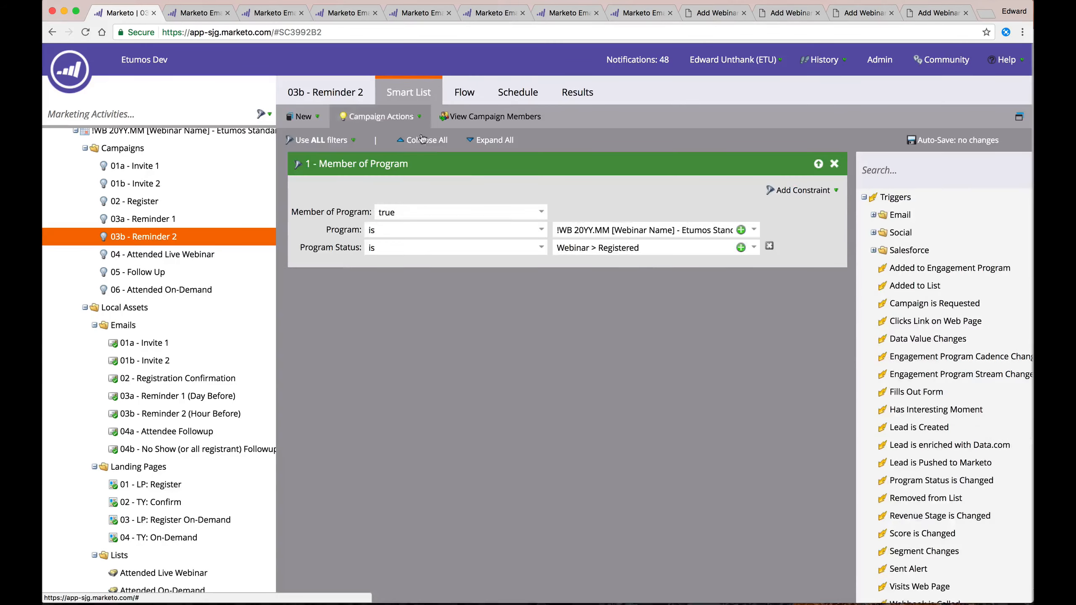
{"action": "left_click_drag", "start_coordinate": [592, 248], "coordinate": [670, 263]}
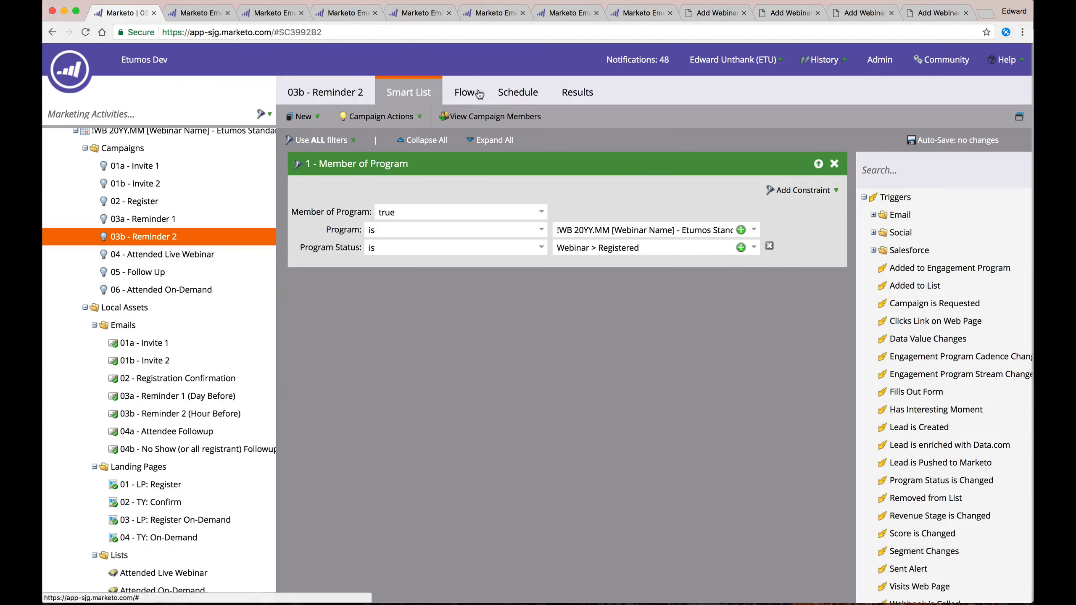
{"action": "left_click", "coordinate": [464, 92]}
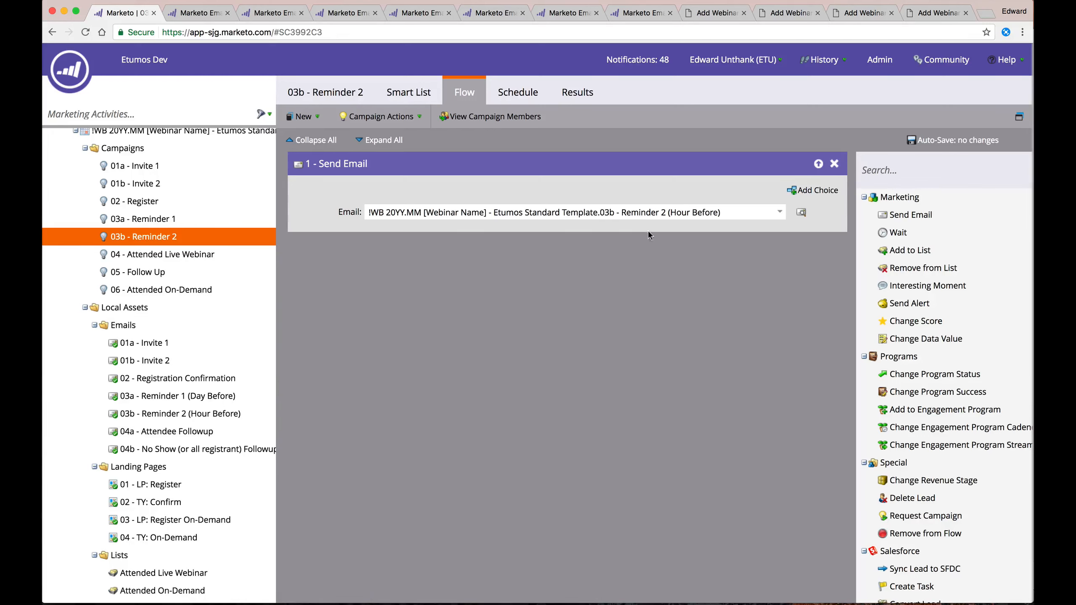
{"action": "left_click_drag", "start_coordinate": [608, 213], "coordinate": [368, 212]}
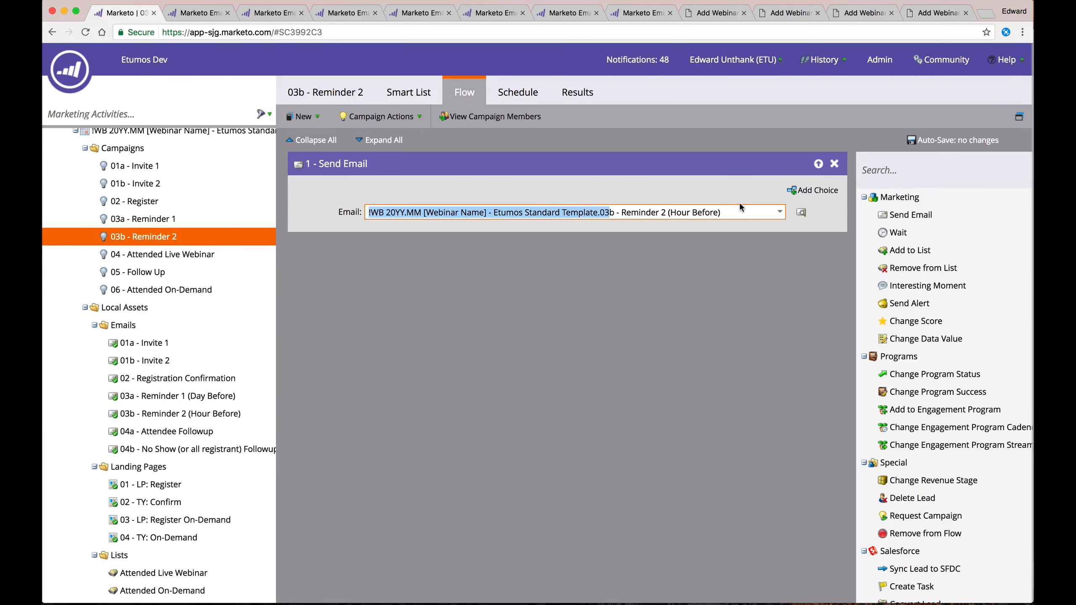
{"action": "left_click", "coordinate": [645, 212]}
{"action": "left_click_drag", "start_coordinate": [672, 212], "coordinate": [744, 221]}
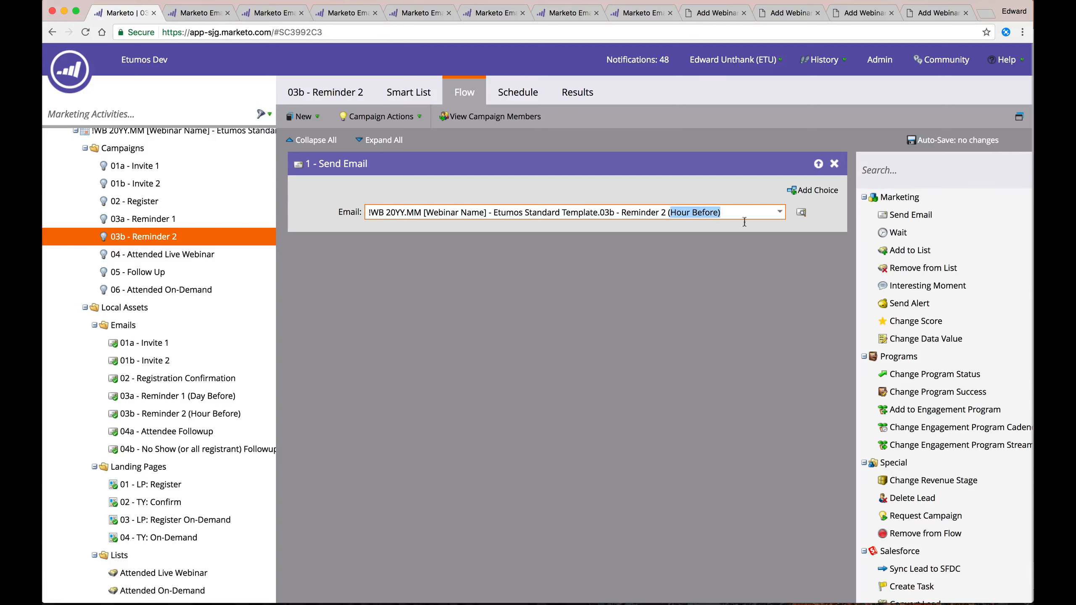
{"action": "left_click", "coordinate": [497, 278]}
Open the 04 - Attended Live Webinar campaign's smart list and examine the program and new status in its Program Status is Changed trigger.
{"action": "left_click", "coordinate": [216, 254]}
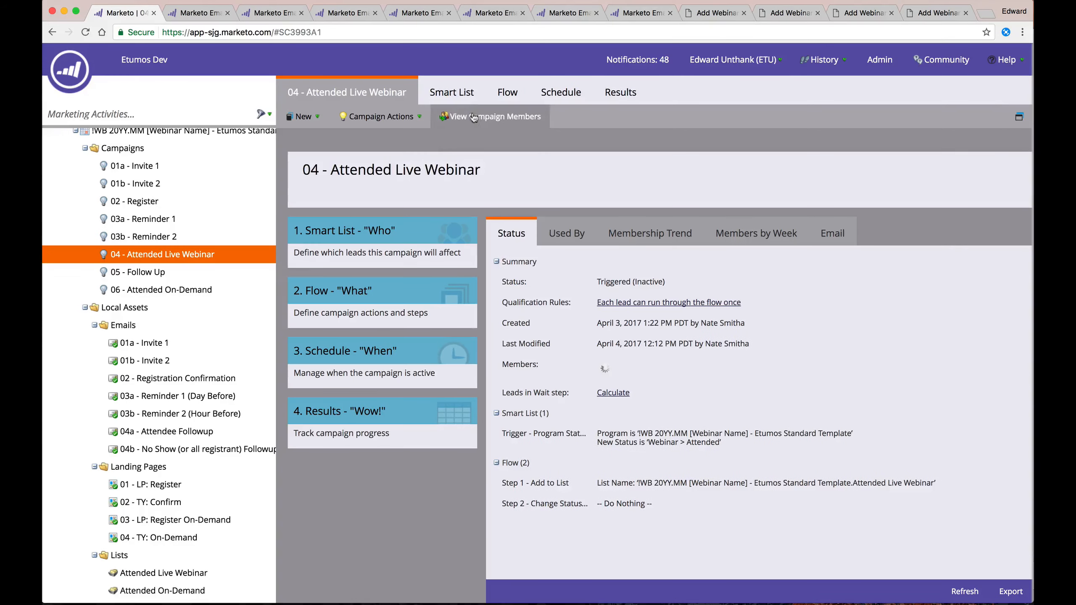
{"action": "left_click", "coordinate": [462, 95]}
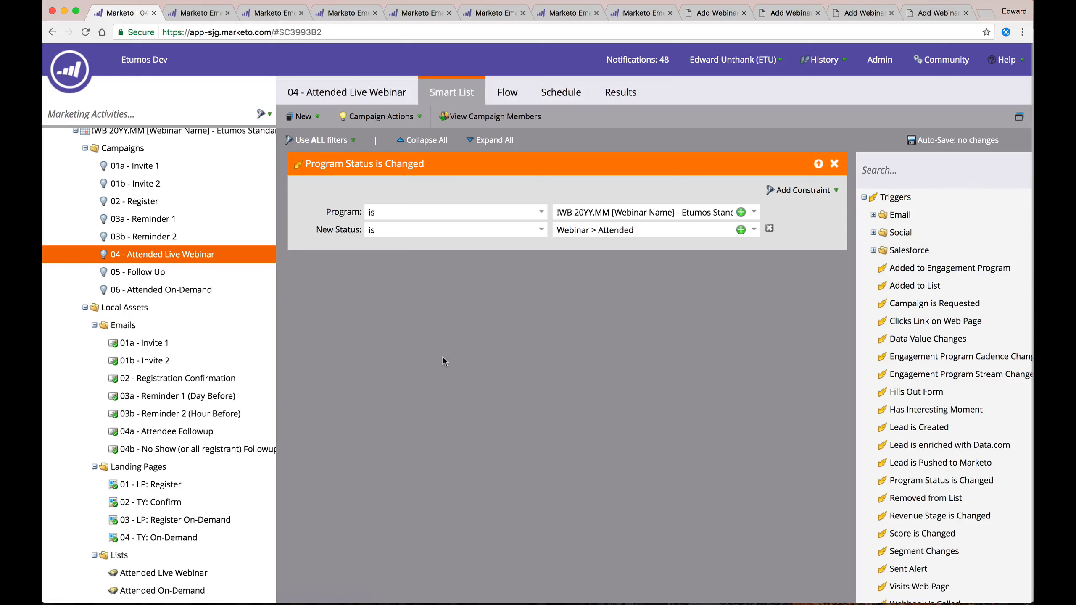
{"action": "left_click", "coordinate": [615, 211]}
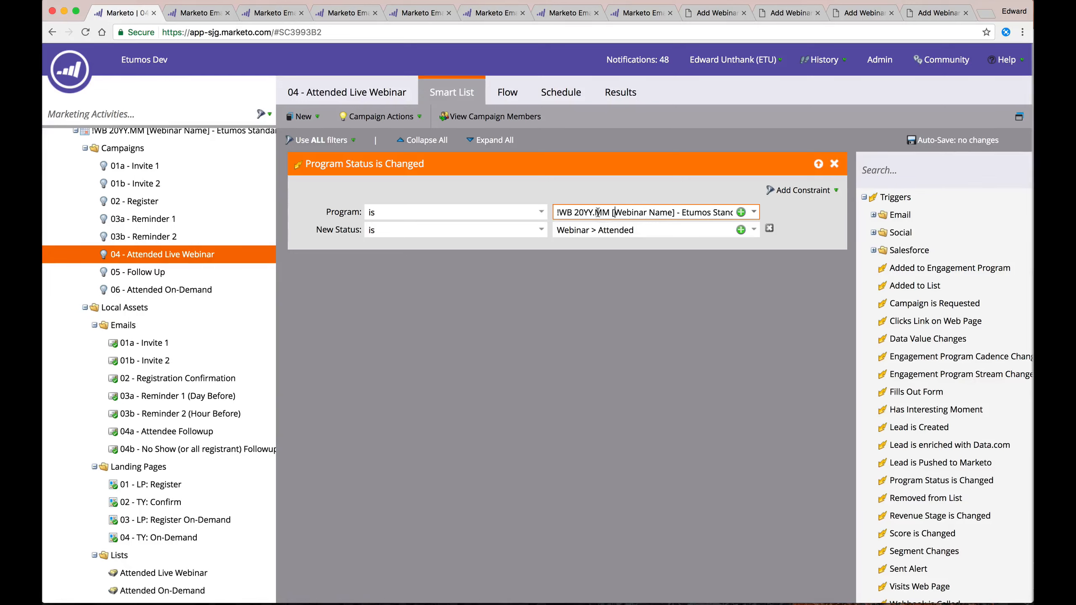
{"action": "left_click_drag", "start_coordinate": [595, 212], "coordinate": [655, 211]}
{"action": "key", "text": "Tab"}
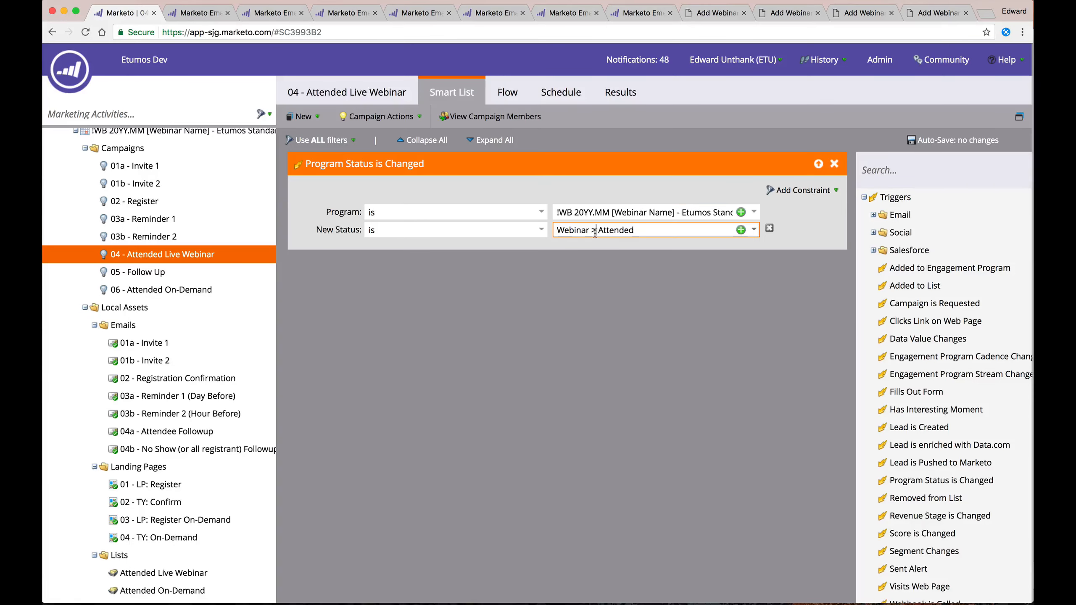
Review the 04 - Attended Live Webinar campaign's flow, covering the Add to List and Change Status in SFDC Campaign steps.
{"action": "left_click", "coordinate": [493, 94]}
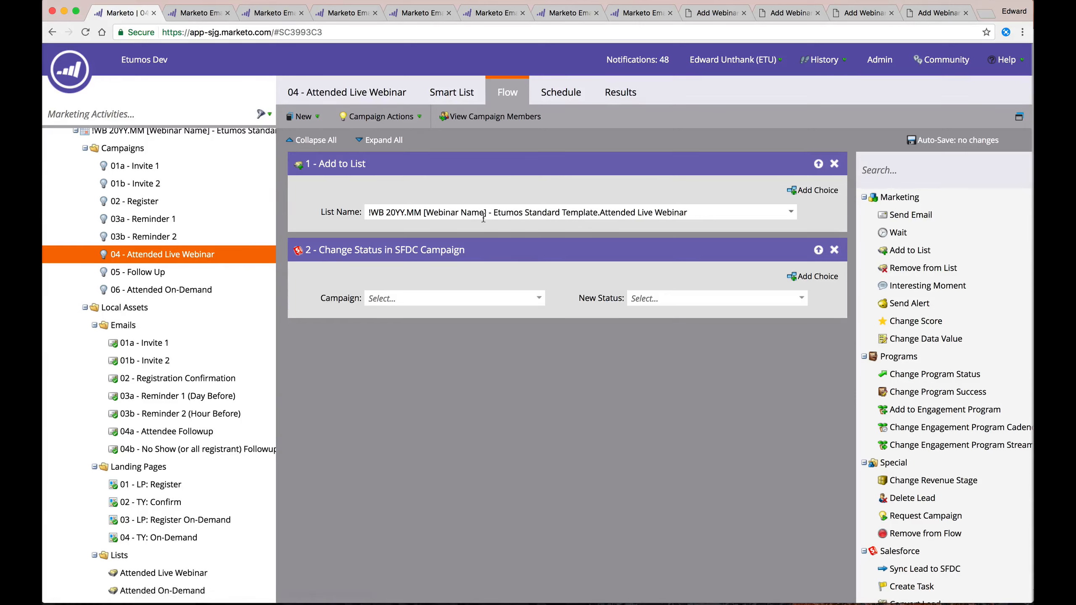
{"action": "left_click", "coordinate": [429, 215]}
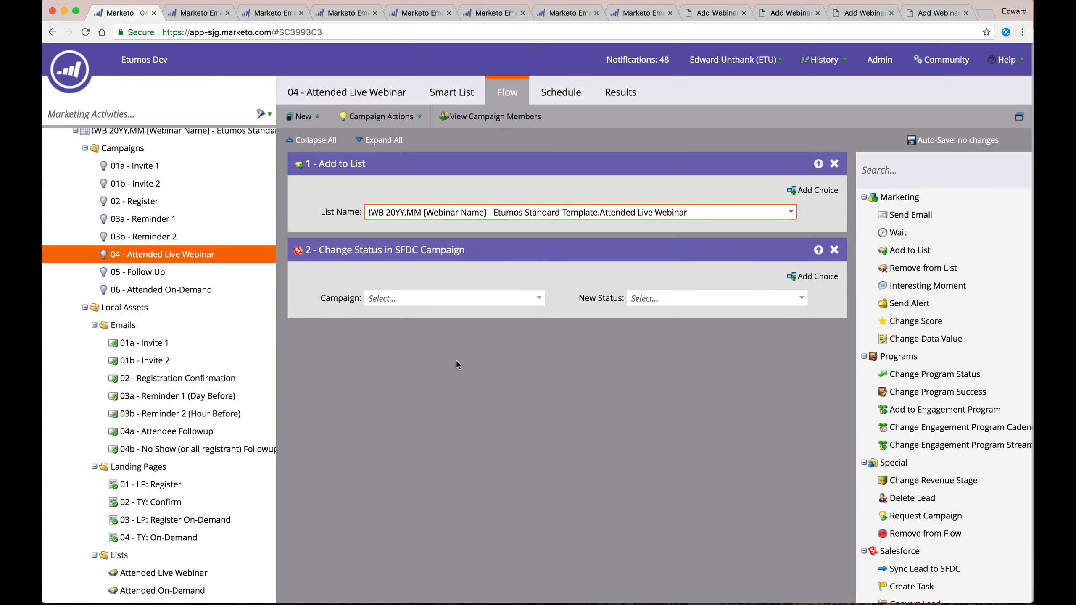
{"action": "left_click", "coordinate": [427, 296]}
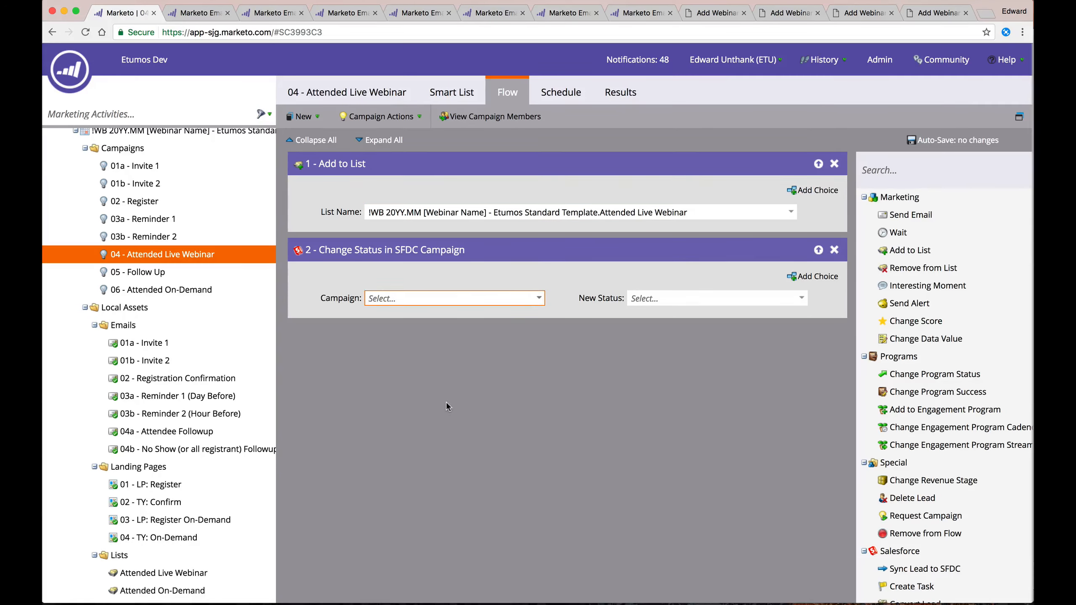
Open the 05 - Follow Up campaign and examine its Member of Program filter and the email choices in its Send Email flow step.
{"action": "left_click", "coordinate": [172, 274]}
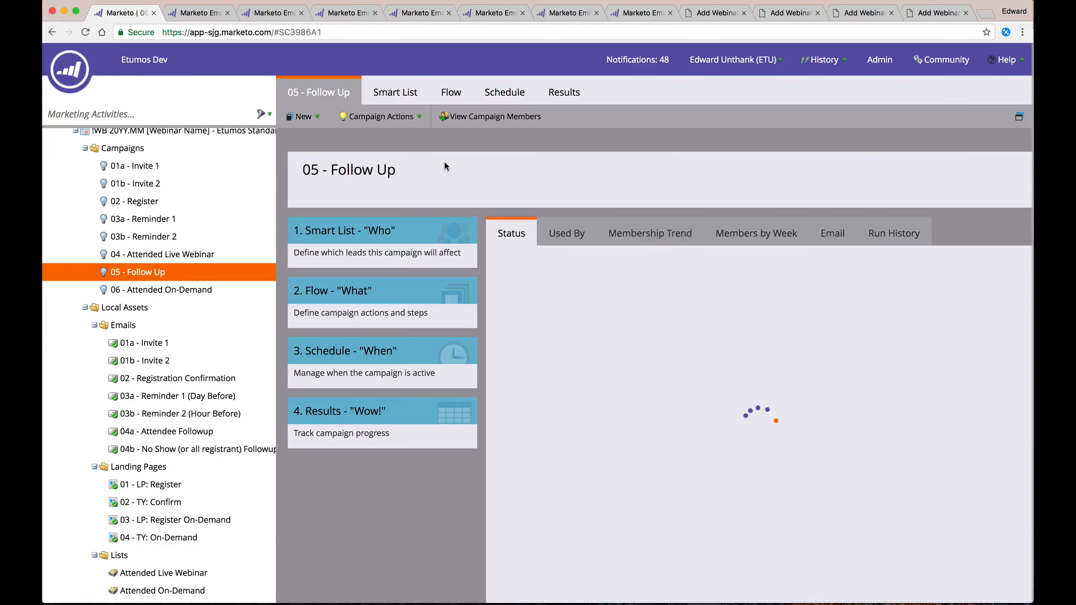
{"action": "left_click", "coordinate": [401, 96]}
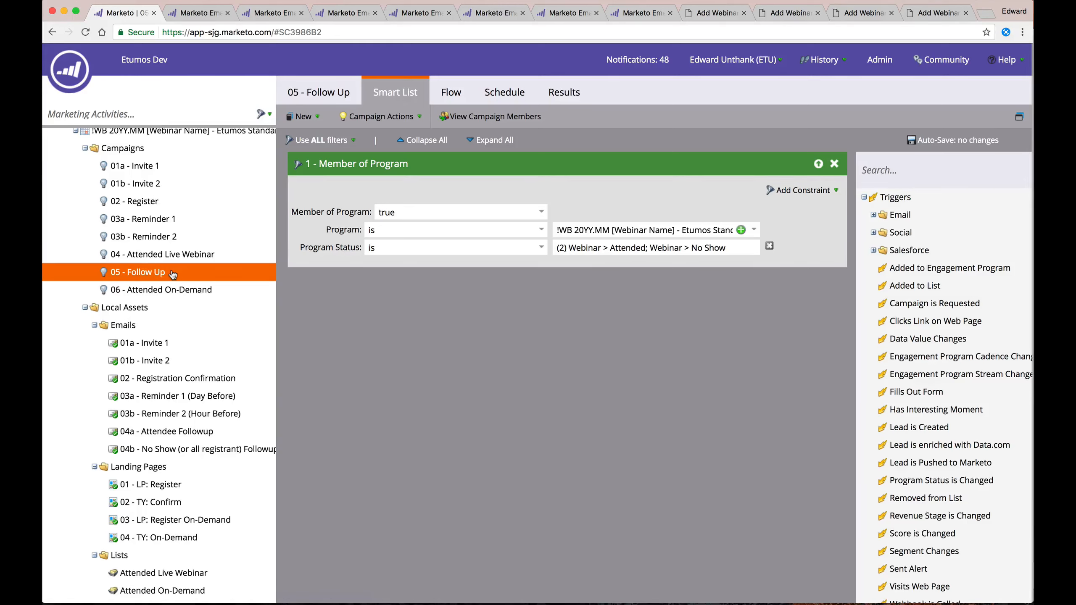
{"action": "left_click", "coordinate": [455, 94]}
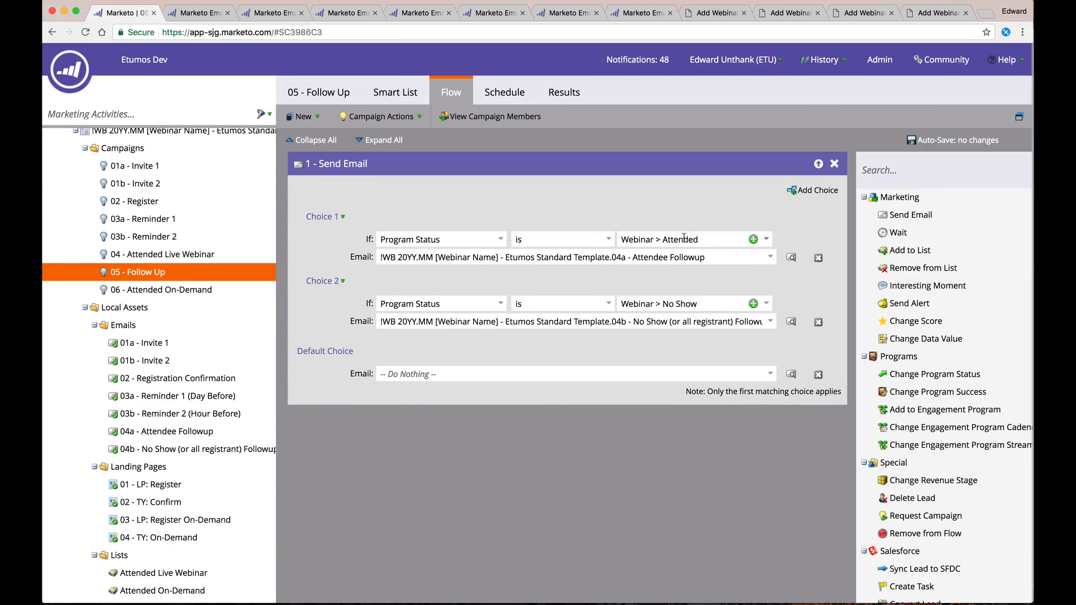
{"action": "left_click_drag", "start_coordinate": [612, 257], "coordinate": [710, 259]}
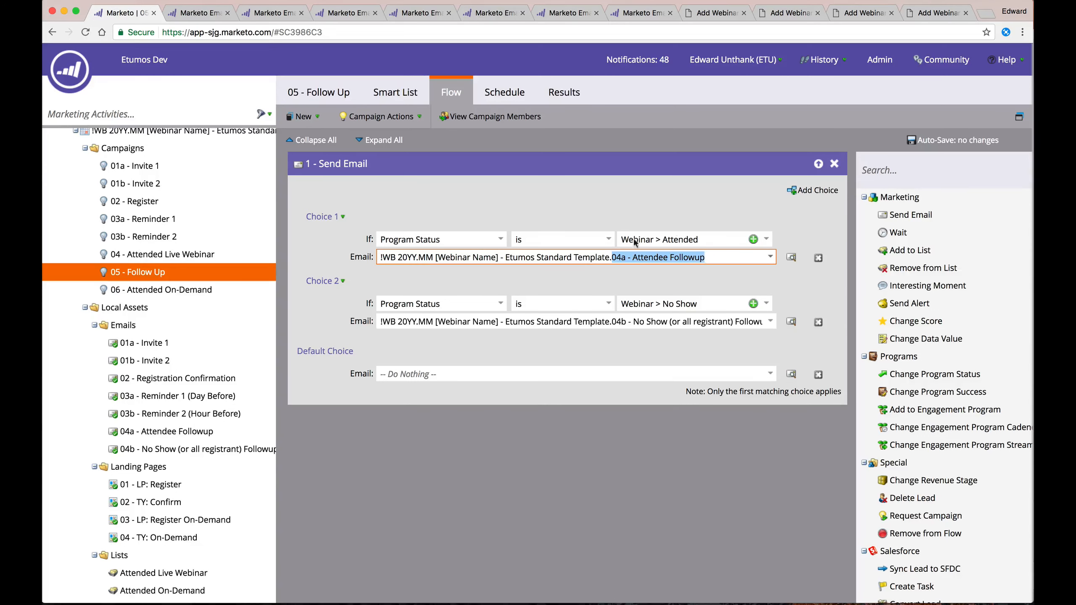
{"action": "left_click", "coordinate": [660, 304]}
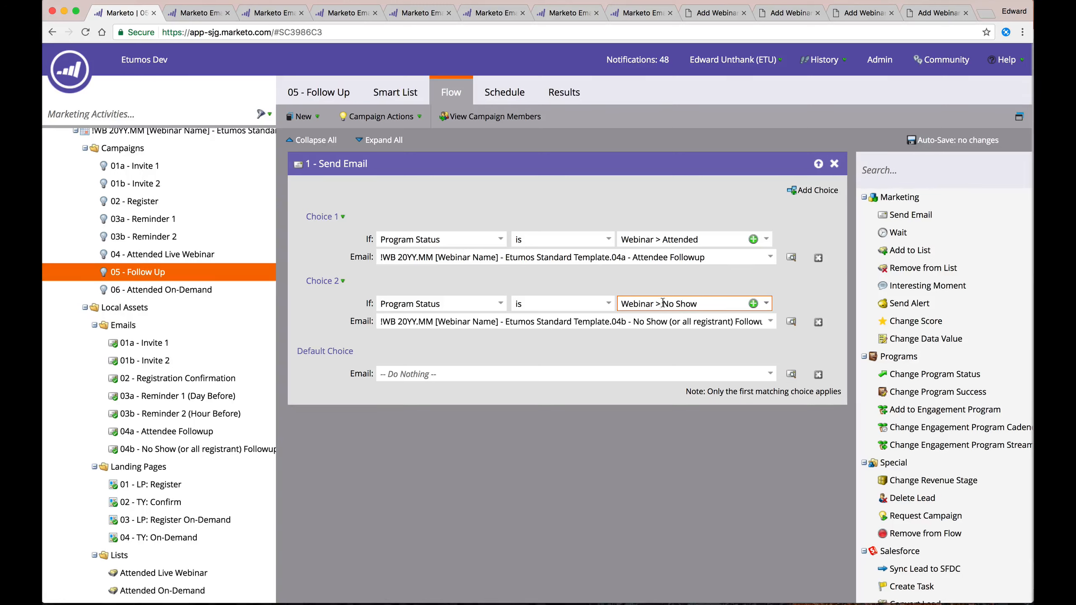
{"action": "left_click_drag", "start_coordinate": [619, 322], "coordinate": [704, 338]}
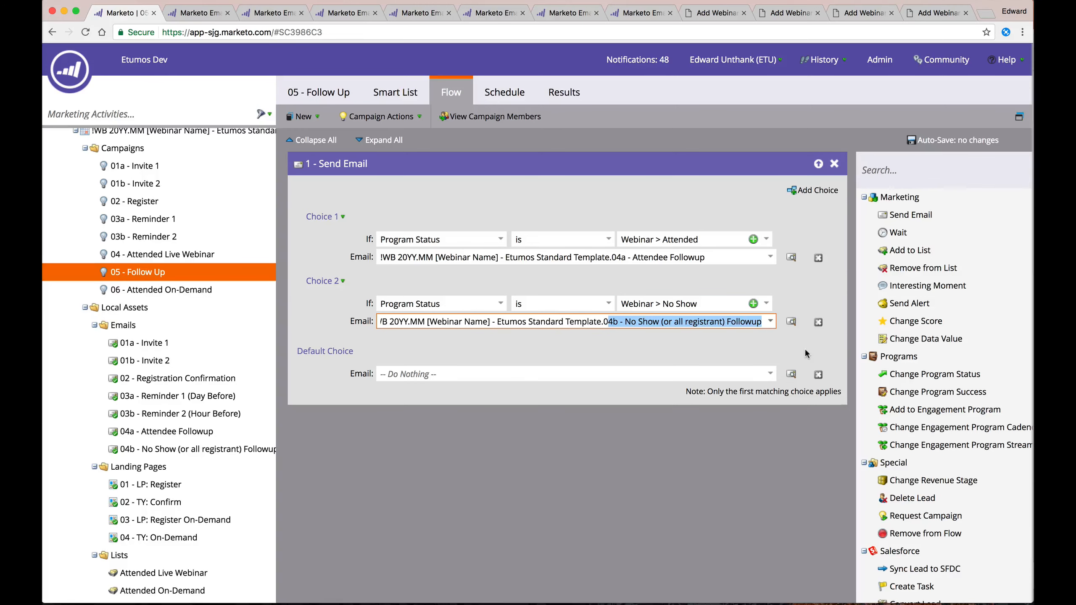
{"action": "left_click", "coordinate": [607, 489]}
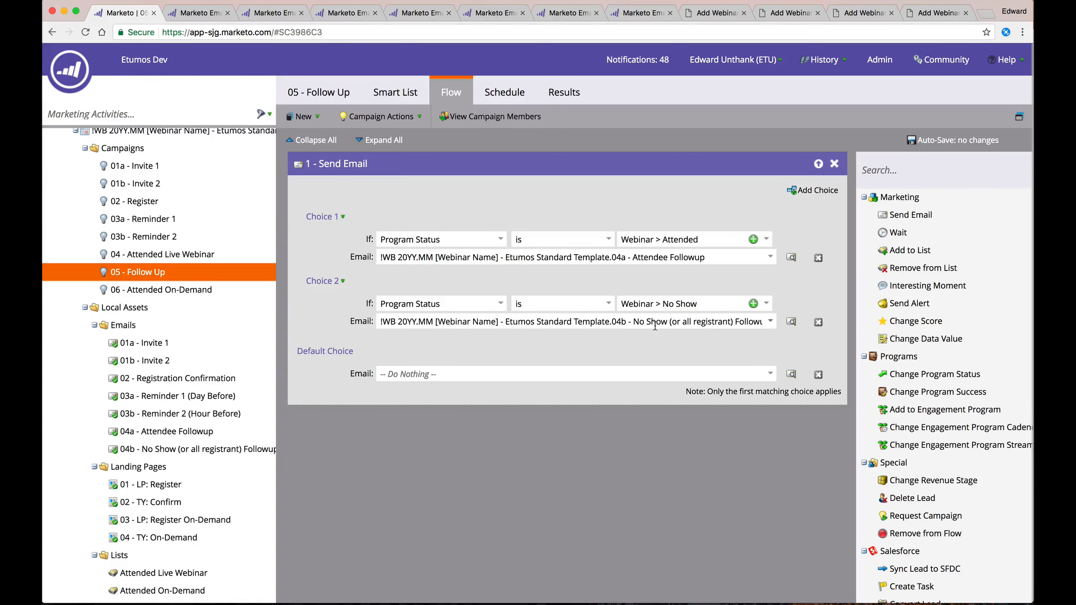
{"action": "left_click", "coordinate": [470, 375]}
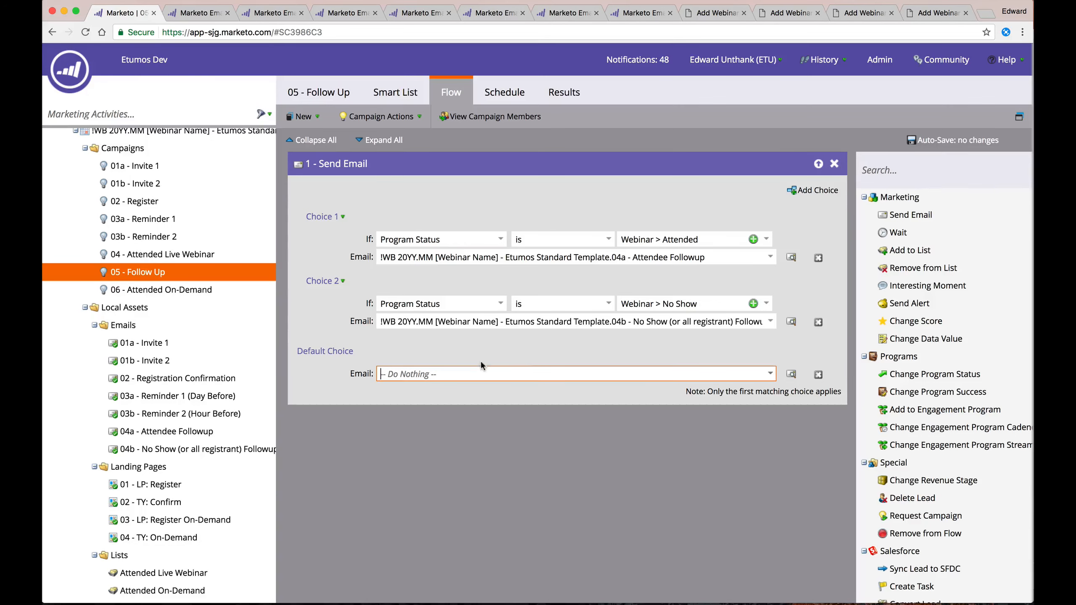
{"action": "left_click", "coordinate": [414, 94]}
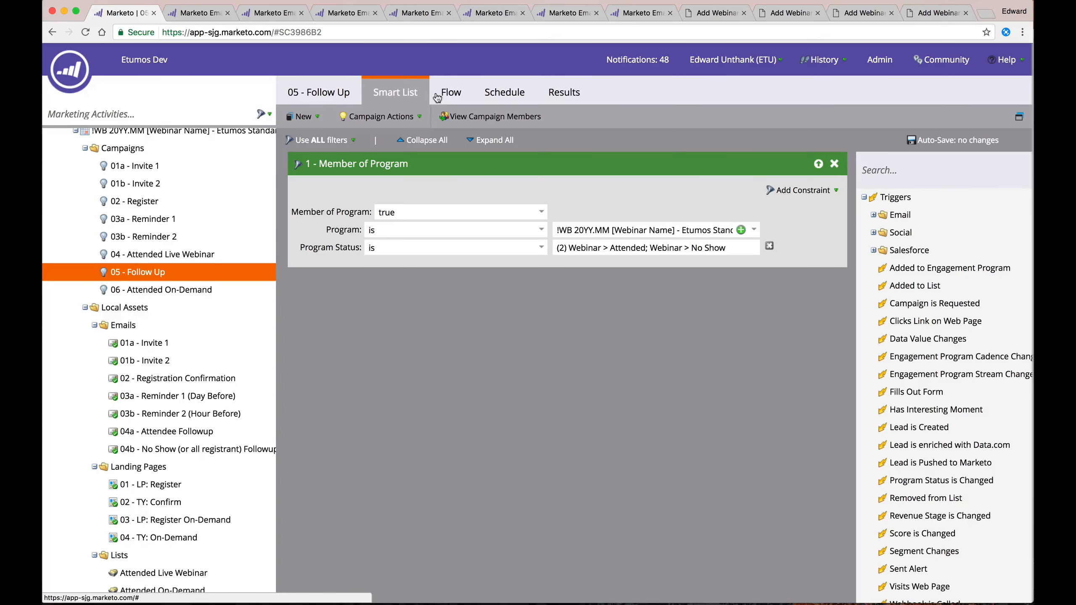
{"action": "left_click", "coordinate": [437, 96]}
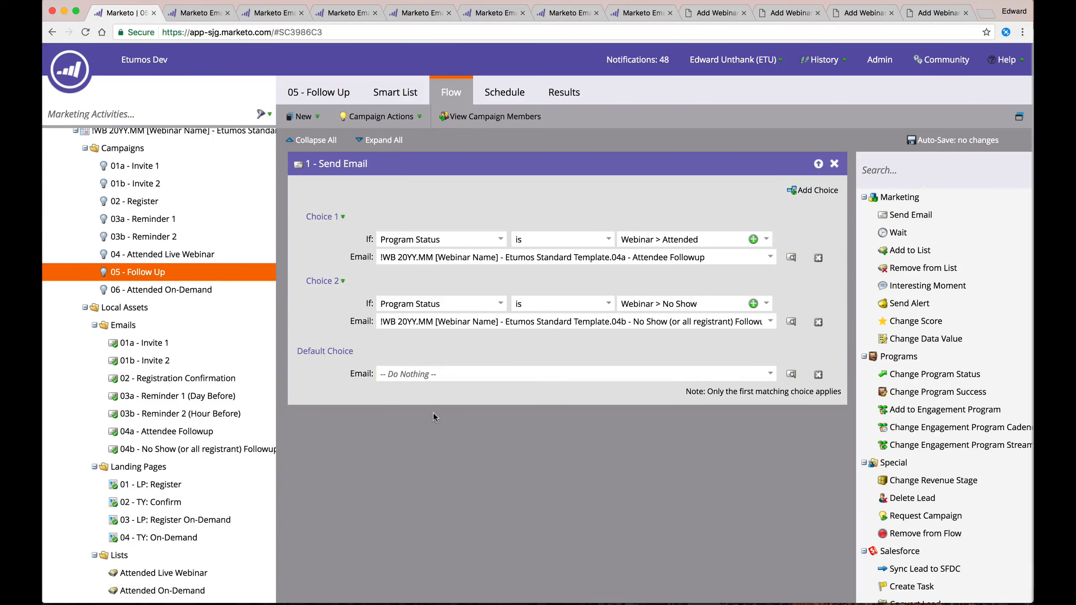
Open the 06 - Attended On-Demand campaign's smart list and examine the web pages set in its Fills Out Form and Visits Web Page triggers.
{"action": "left_click", "coordinate": [168, 292]}
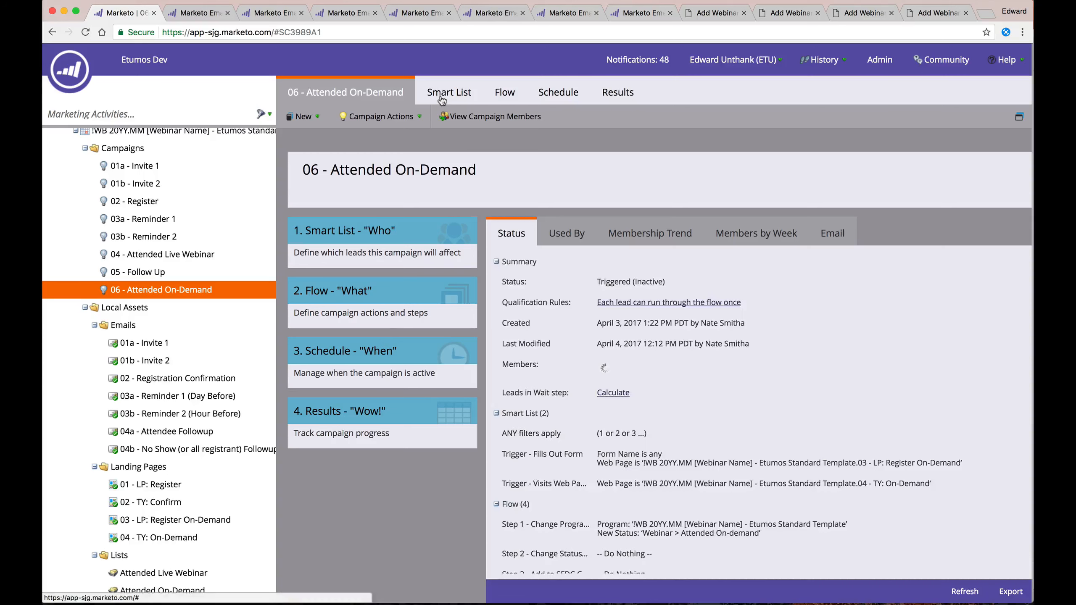
{"action": "left_click", "coordinate": [441, 98]}
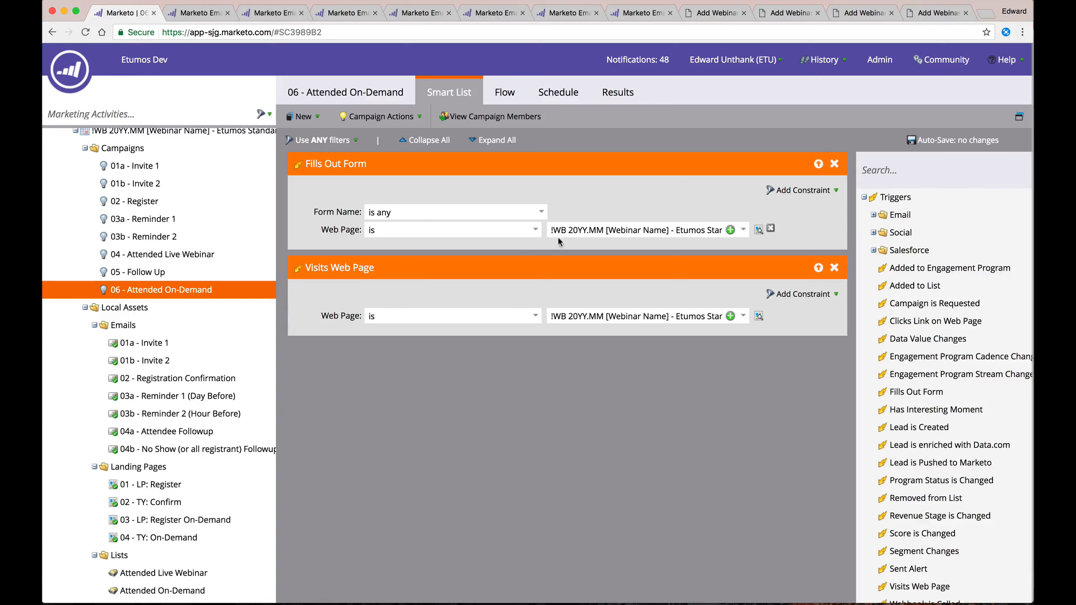
{"action": "left_click_drag", "start_coordinate": [586, 233], "coordinate": [766, 232]}
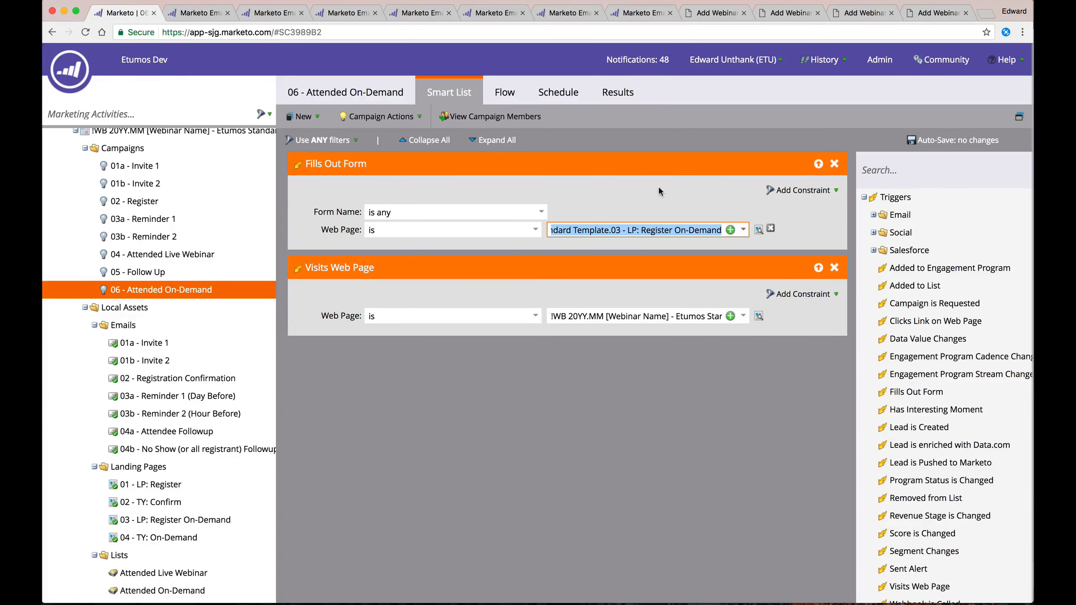
{"action": "left_click", "coordinate": [635, 214]}
{"action": "left_click_drag", "start_coordinate": [635, 233], "coordinate": [764, 232]}
{"action": "left_click", "coordinate": [625, 207]}
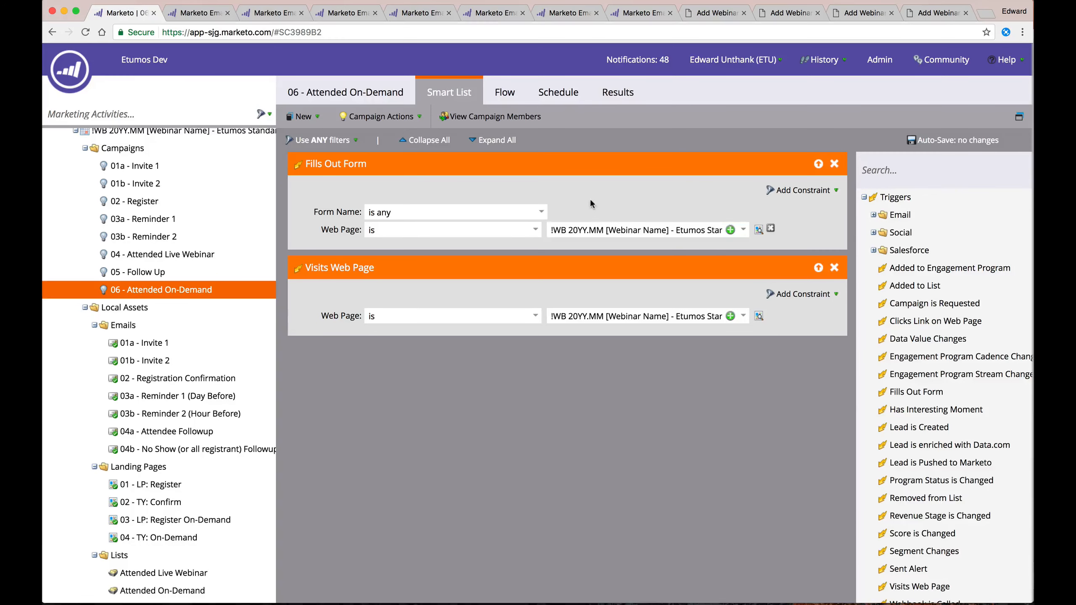
{"action": "left_click", "coordinate": [577, 315]}
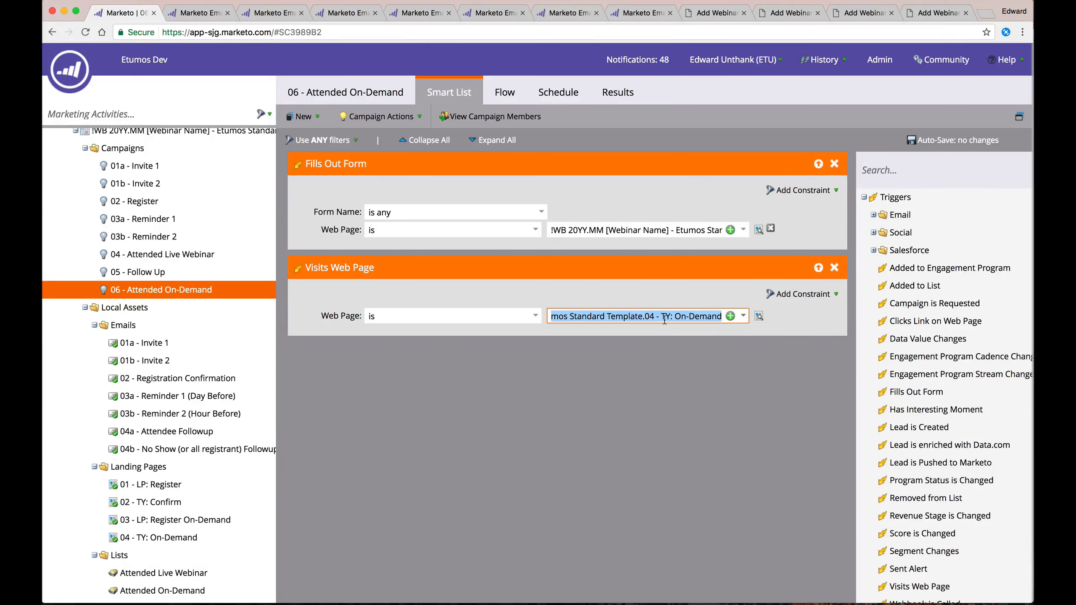
{"action": "left_click_drag", "start_coordinate": [664, 321], "coordinate": [765, 314]}
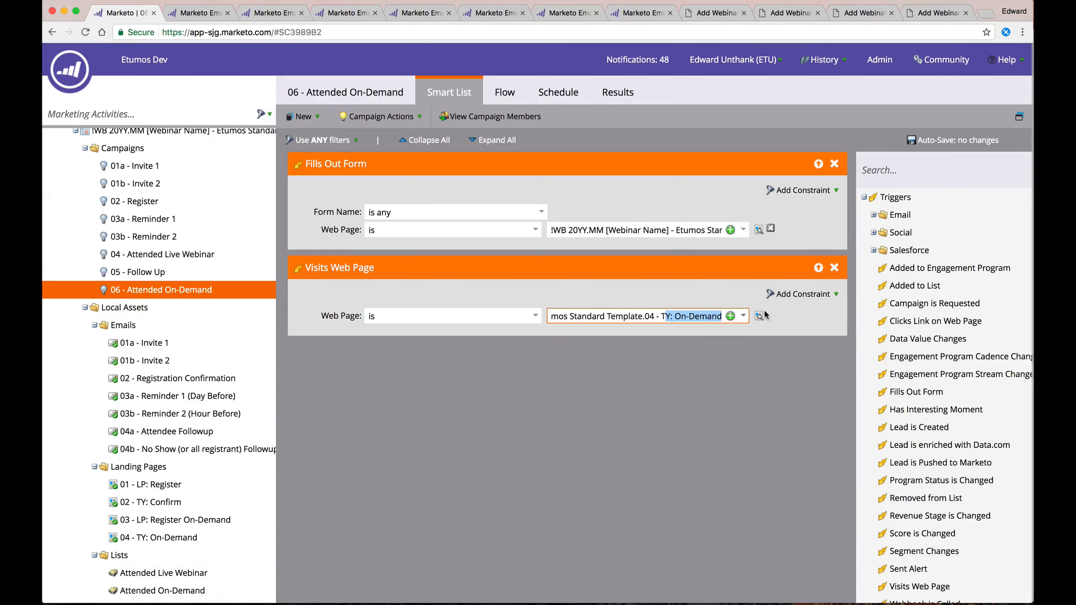
{"action": "left_click", "coordinate": [528, 394]}
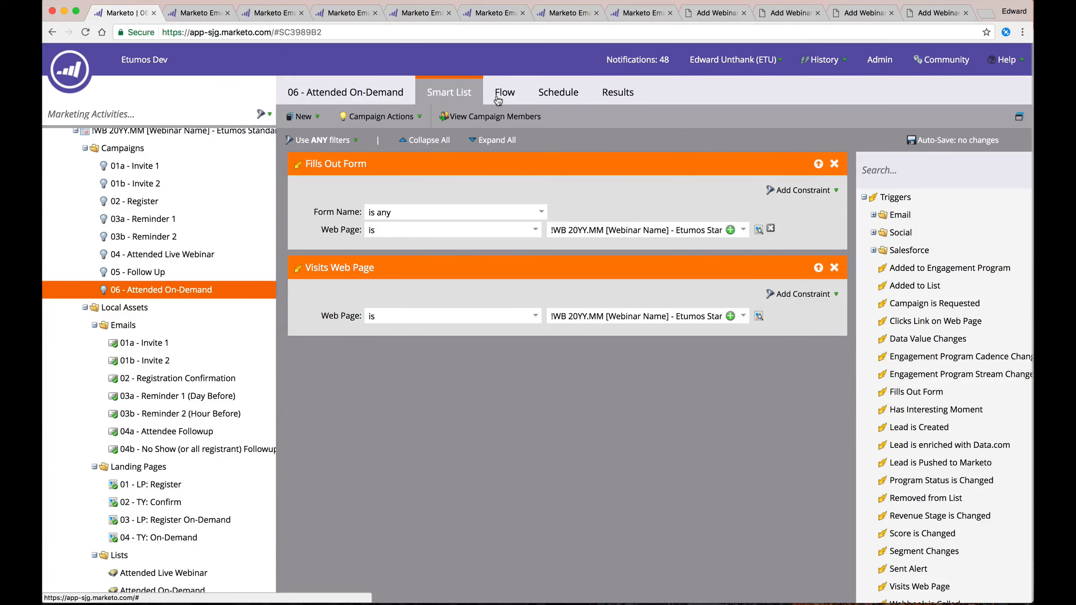
{"action": "left_click", "coordinate": [605, 314]}
{"action": "left_click_drag", "start_coordinate": [604, 314], "coordinate": [772, 311]}
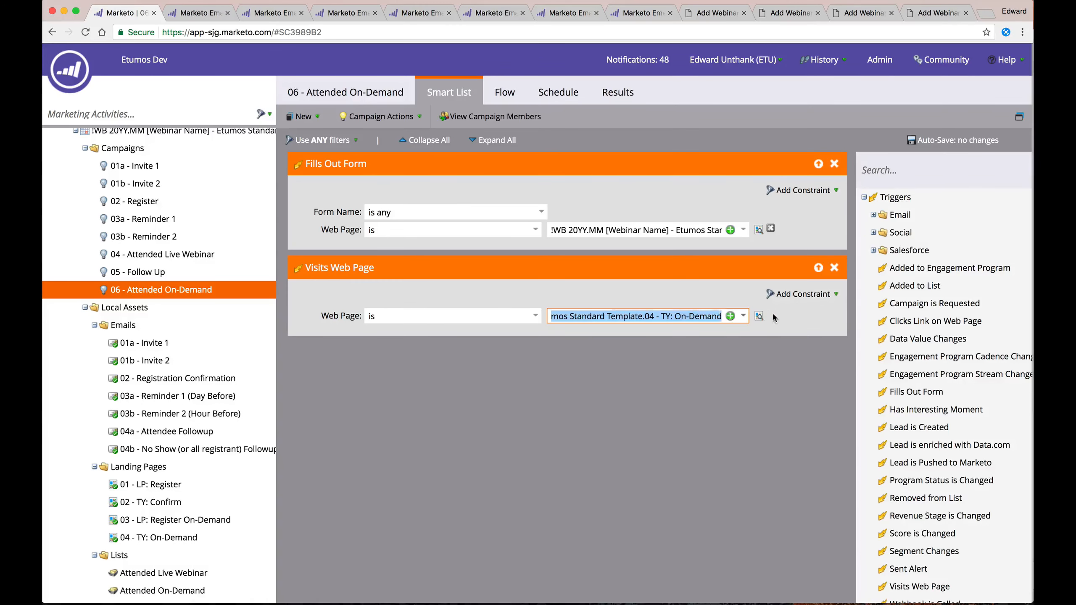
Open the 06 - Attended On-Demand campaign's flow and examine the new status set in its Change Program Status step.
{"action": "left_click", "coordinate": [504, 92]}
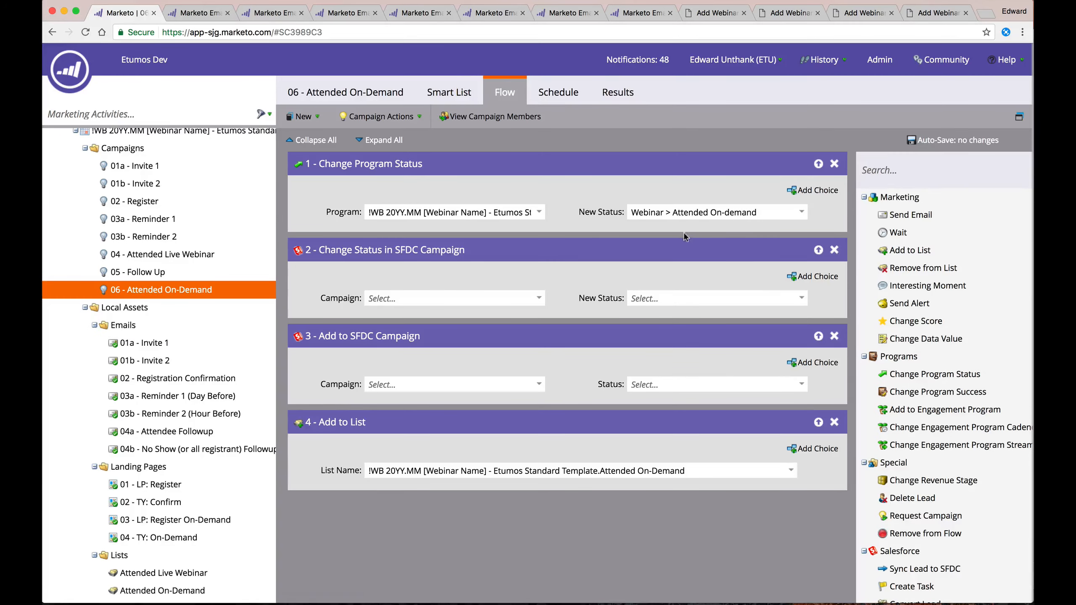
{"action": "left_click_drag", "start_coordinate": [673, 213], "coordinate": [790, 212]}
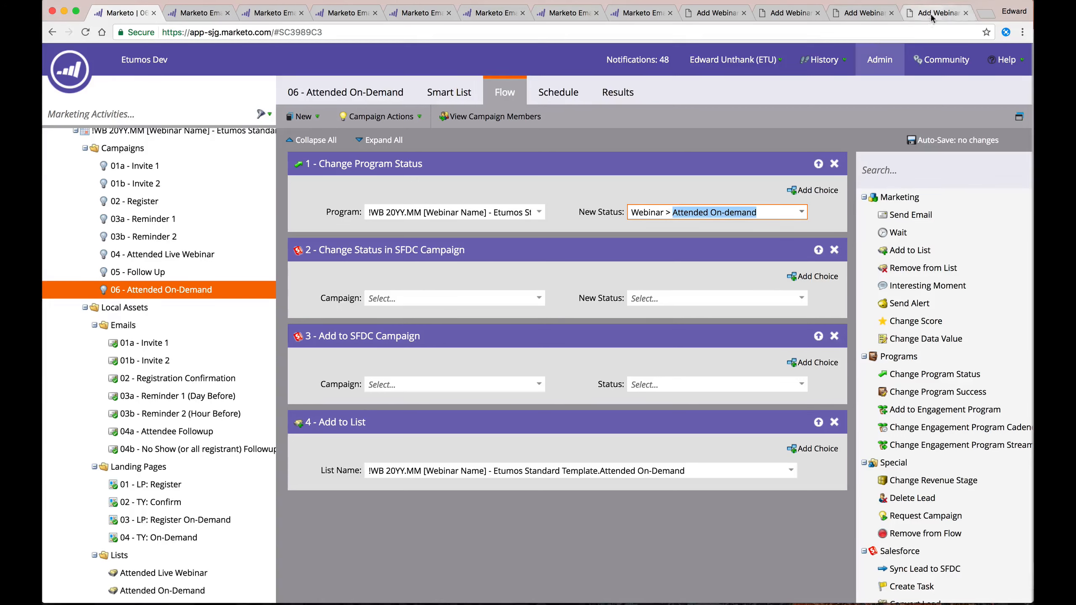
{"action": "left_click", "coordinate": [663, 214]}
{"action": "double_click", "coordinate": [650, 215]}
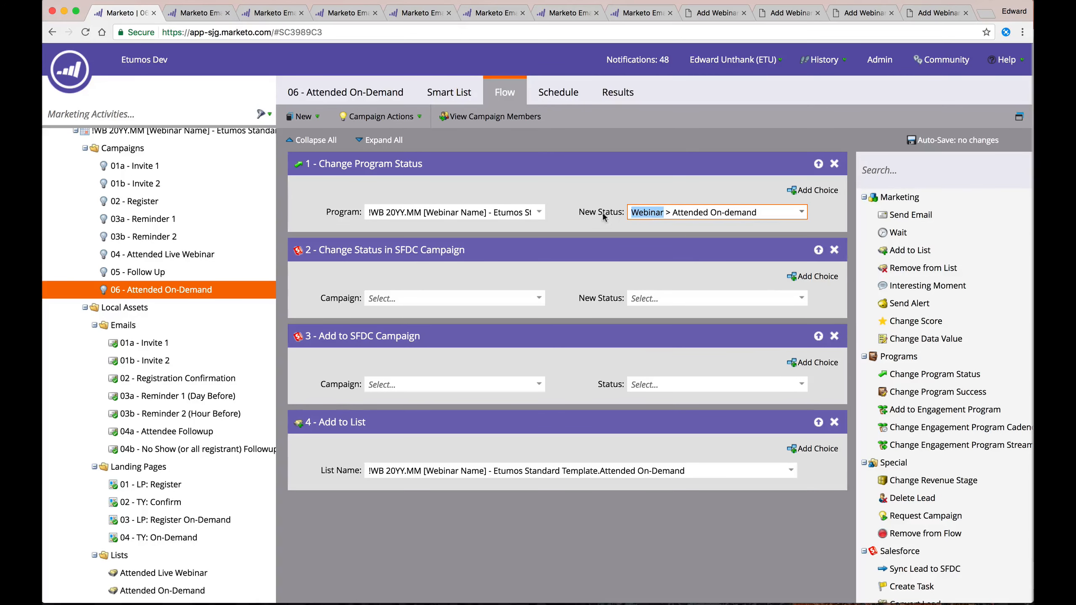
{"action": "left_click", "coordinate": [589, 211]}
{"action": "left_click", "coordinate": [580, 281]}
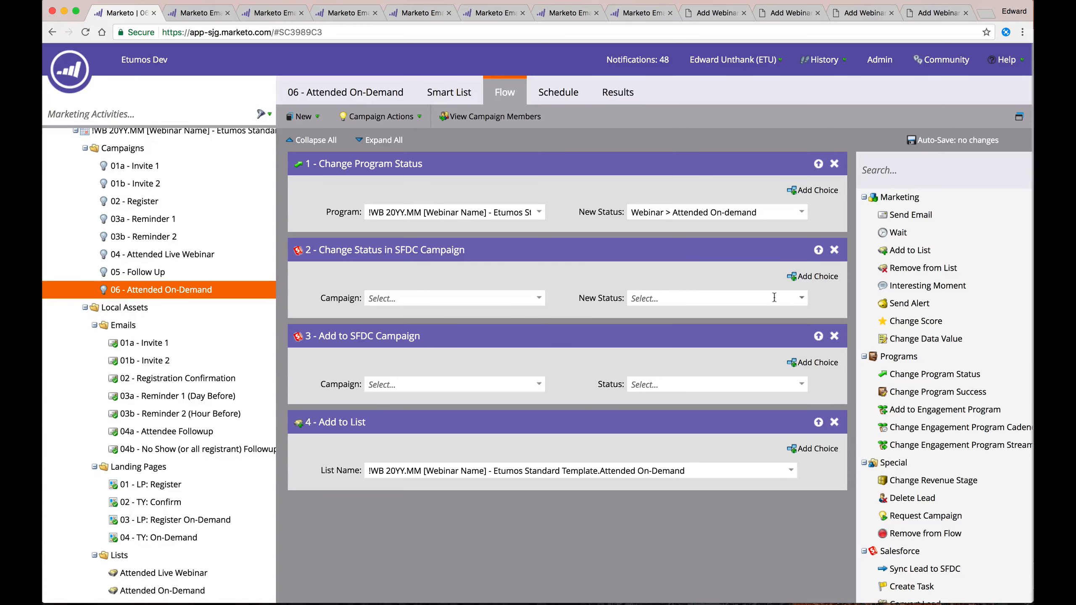
Review the two SFDC campaign steps and the Add to List step in the 06 - Attended On-Demand campaign's flow.
{"action": "left_click", "coordinate": [759, 387]}
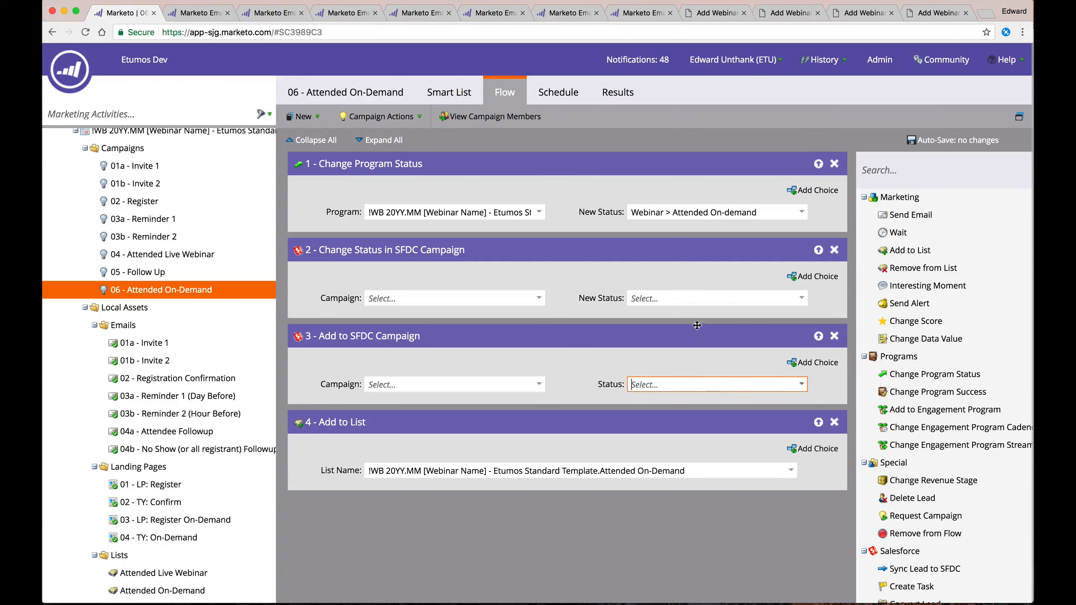
{"action": "left_click", "coordinate": [677, 292]}
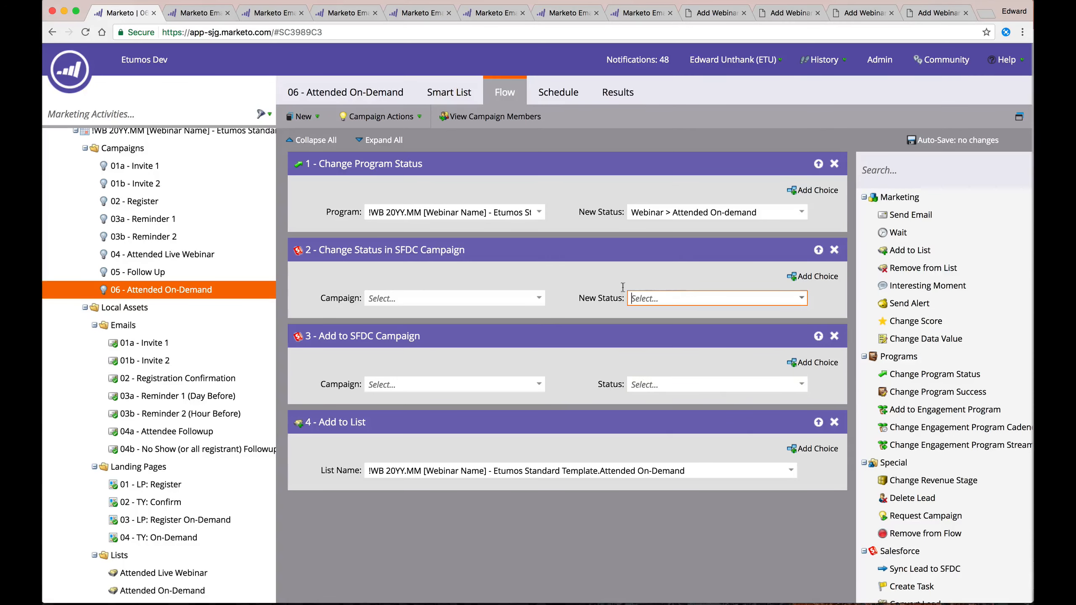
{"action": "left_click", "coordinate": [544, 360]}
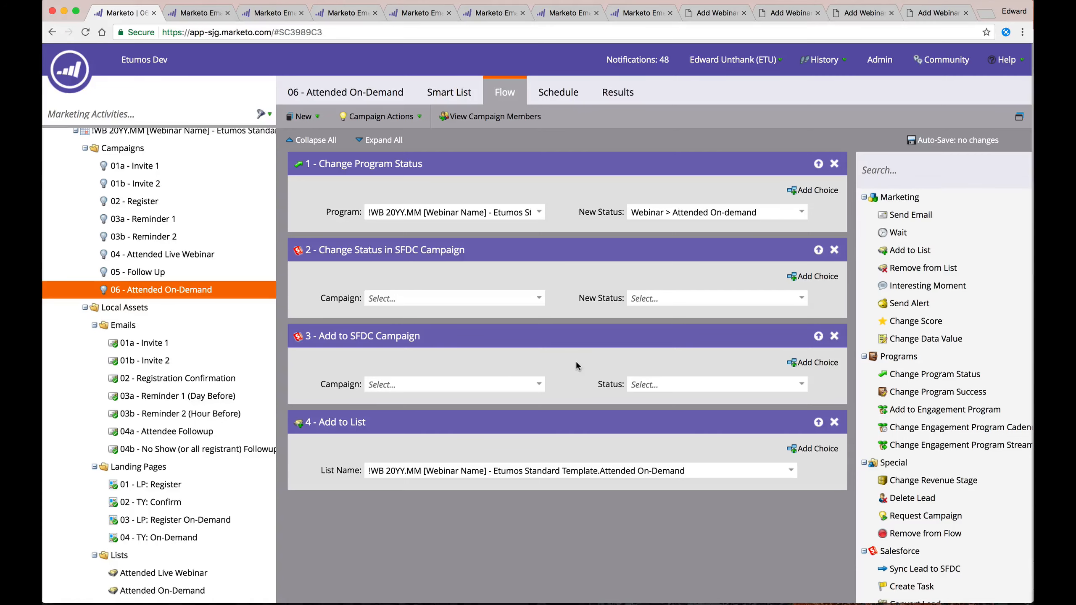
{"action": "scroll", "coordinate": [575, 366], "scroll_direction": "down", "scroll_amount": 1}
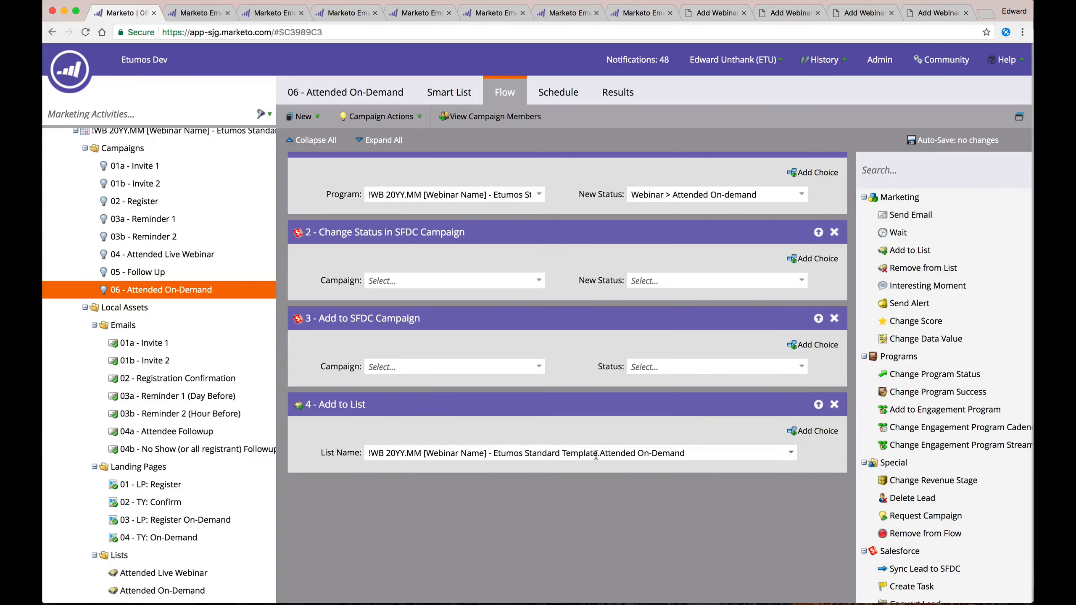
{"action": "left_click_drag", "start_coordinate": [600, 453], "coordinate": [707, 452]}
{"action": "left_click", "coordinate": [576, 482]}
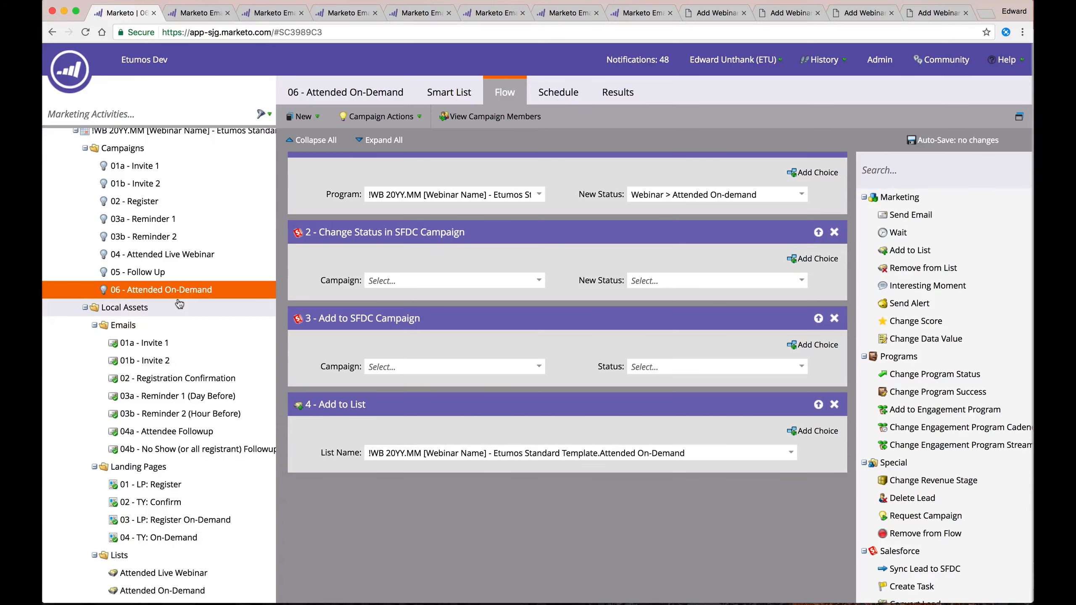
{"action": "scroll", "coordinate": [180, 304], "scroll_direction": "down", "scroll_amount": 5}
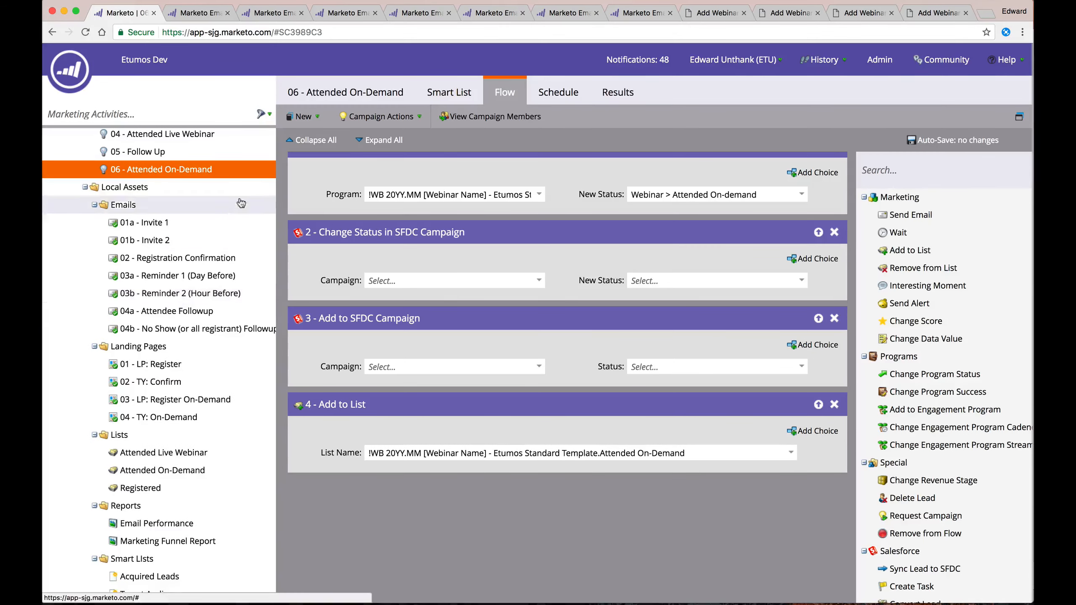
Open the Target Audience smart list in the webinar program's local assets and examine its Member of List filter.
{"action": "scroll", "coordinate": [183, 323], "scroll_direction": "down", "scroll_amount": 2}
{"action": "scroll", "coordinate": [183, 324], "scroll_direction": "down", "scroll_amount": 3}
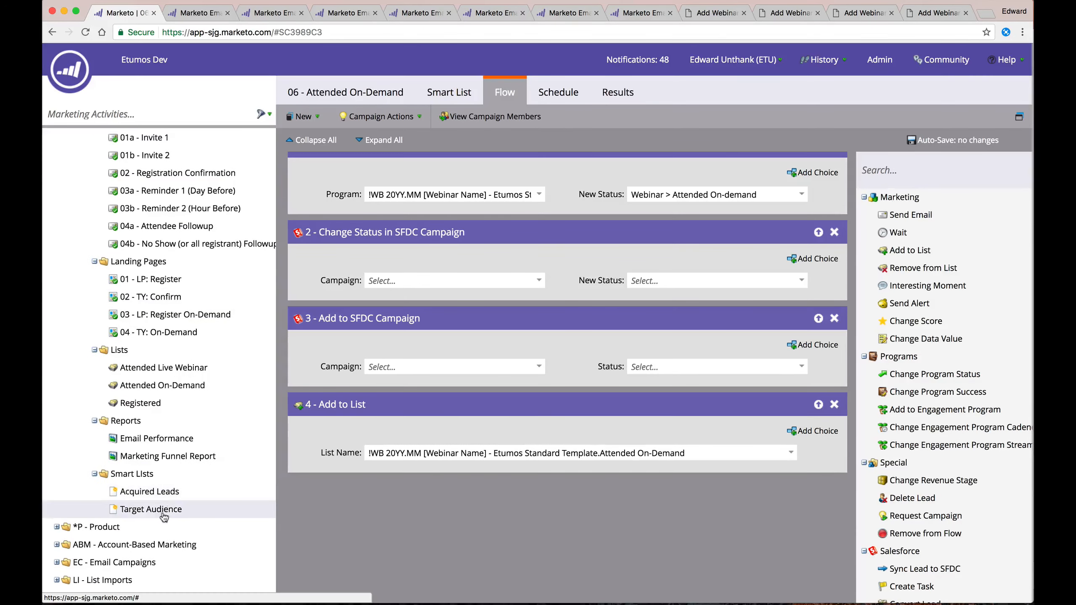
{"action": "left_click", "coordinate": [160, 509]}
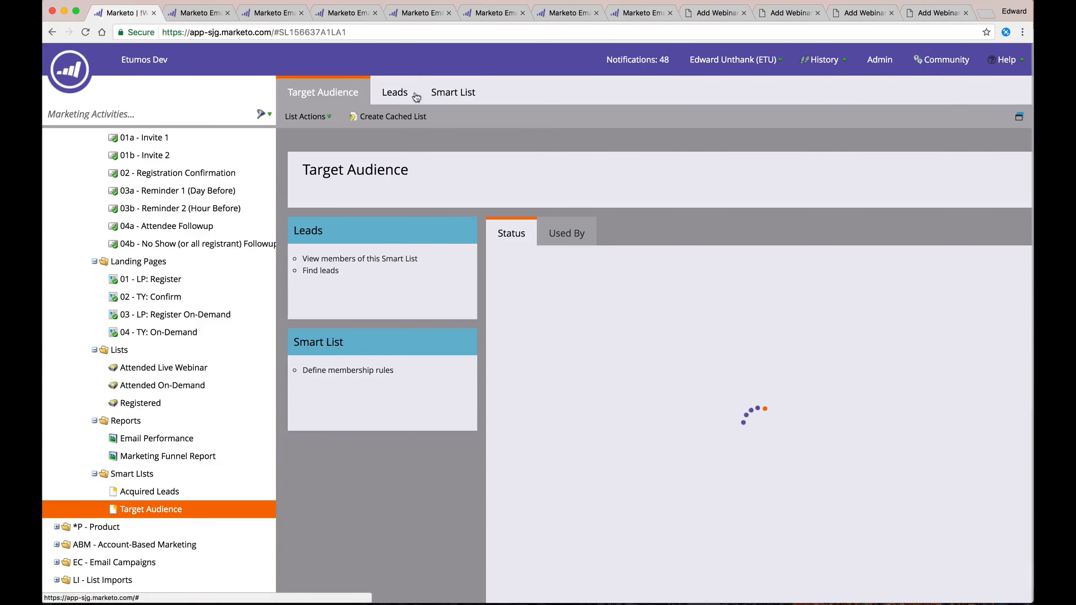
{"action": "left_click", "coordinate": [436, 91]}
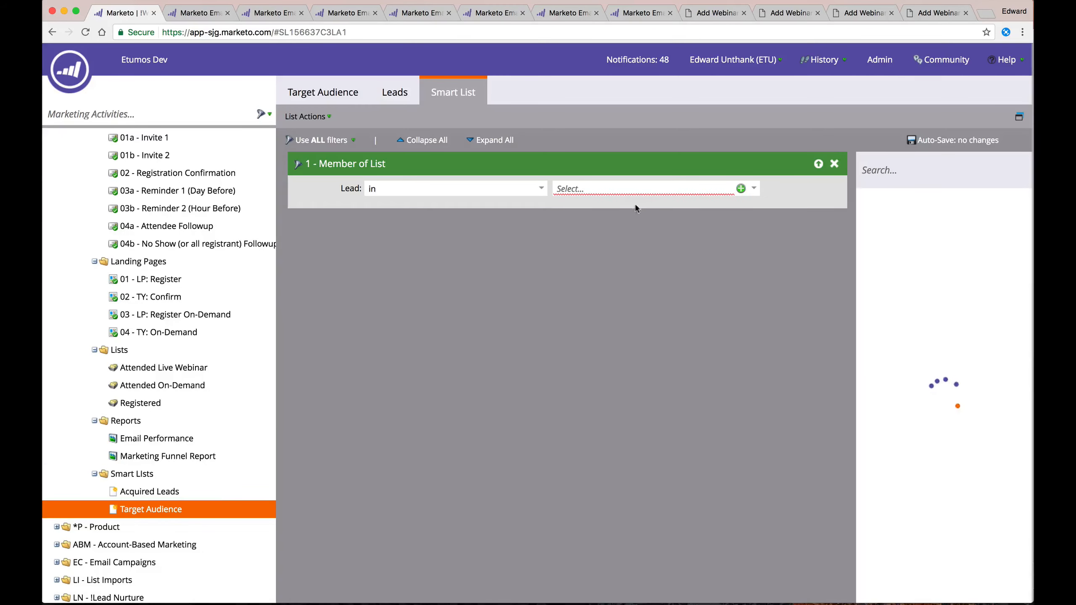
{"action": "left_click", "coordinate": [601, 190]}
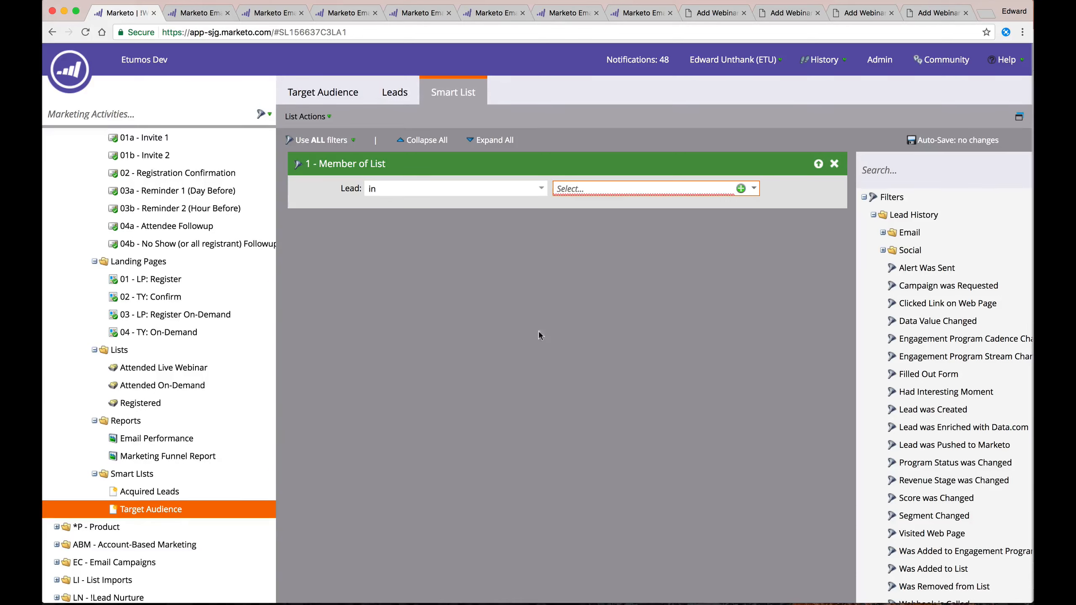
Open the webinar template program's My Tokens and review the email, landing page and webinar tokens, widening the program tree for full names.
{"action": "scroll", "coordinate": [201, 274], "scroll_direction": "up", "scroll_amount": 6}
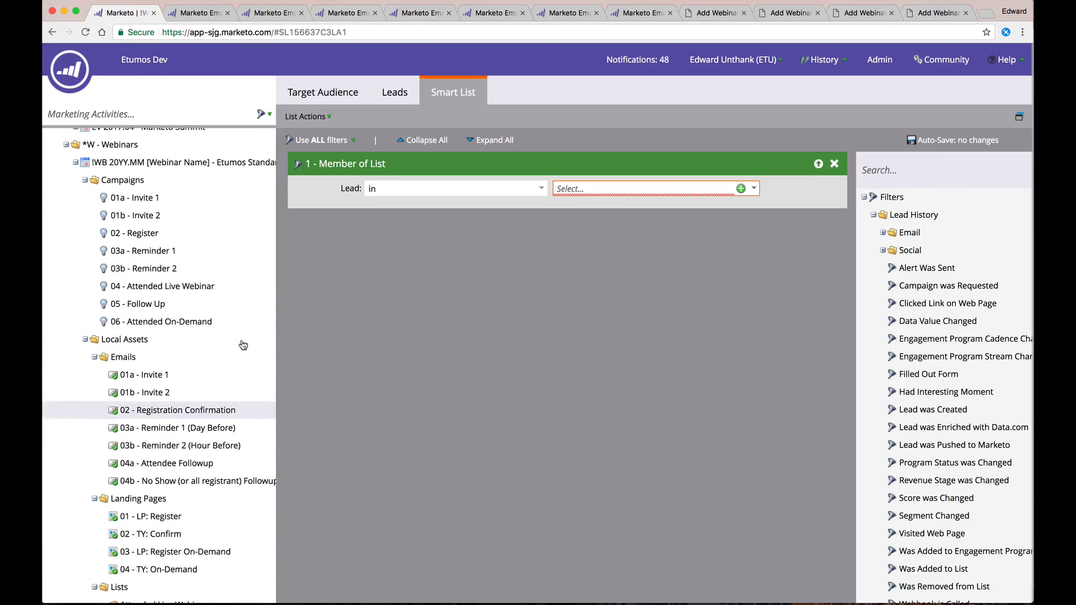
{"action": "left_click_drag", "start_coordinate": [275, 178], "coordinate": [321, 178]}
{"action": "left_click", "coordinate": [316, 163]}
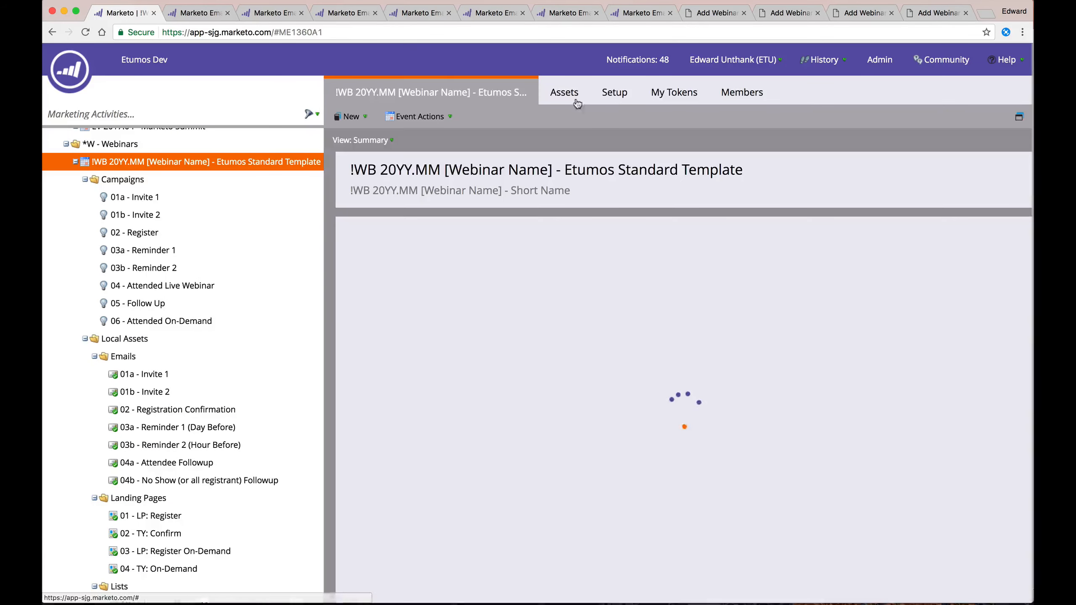
{"action": "left_click", "coordinate": [656, 93]}
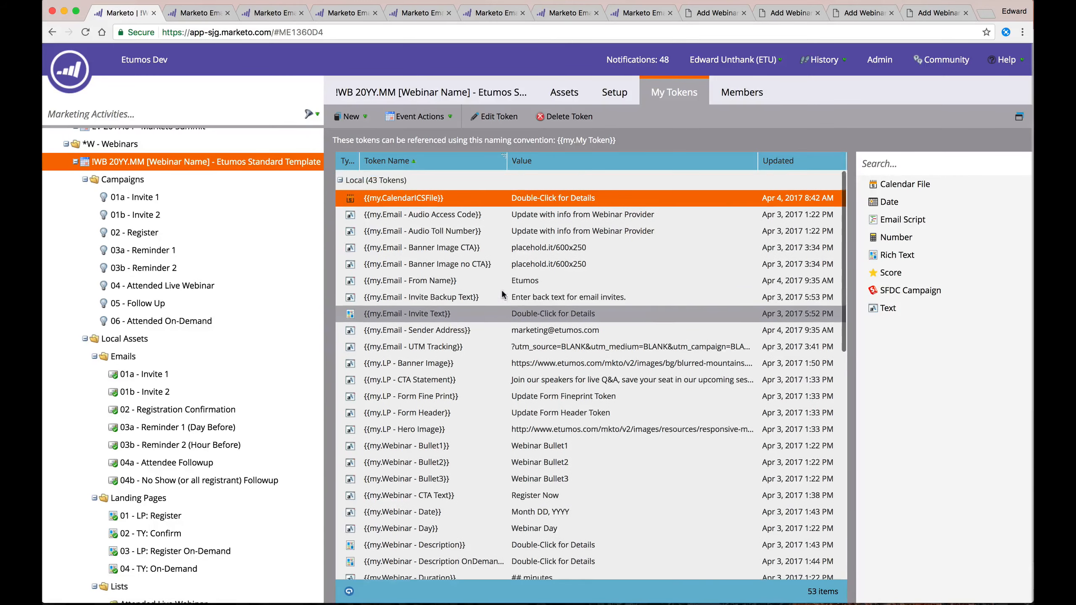
{"action": "scroll", "coordinate": [503, 294], "scroll_direction": "down", "scroll_amount": 1}
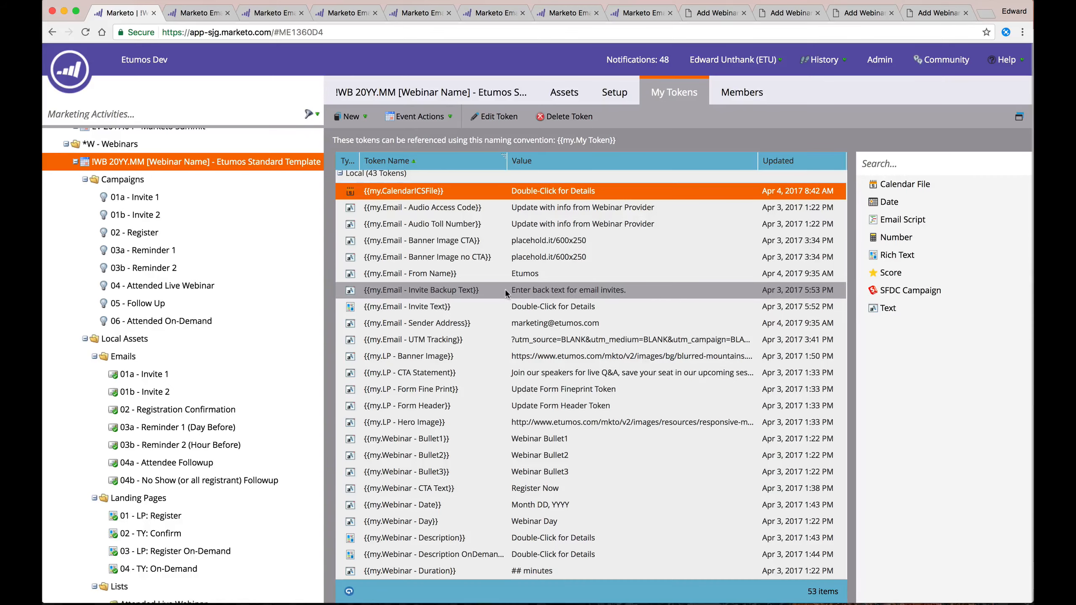
{"action": "scroll", "coordinate": [574, 258], "scroll_direction": "down", "scroll_amount": 5}
{"action": "scroll", "coordinate": [575, 257], "scroll_direction": "down", "scroll_amount": 5}
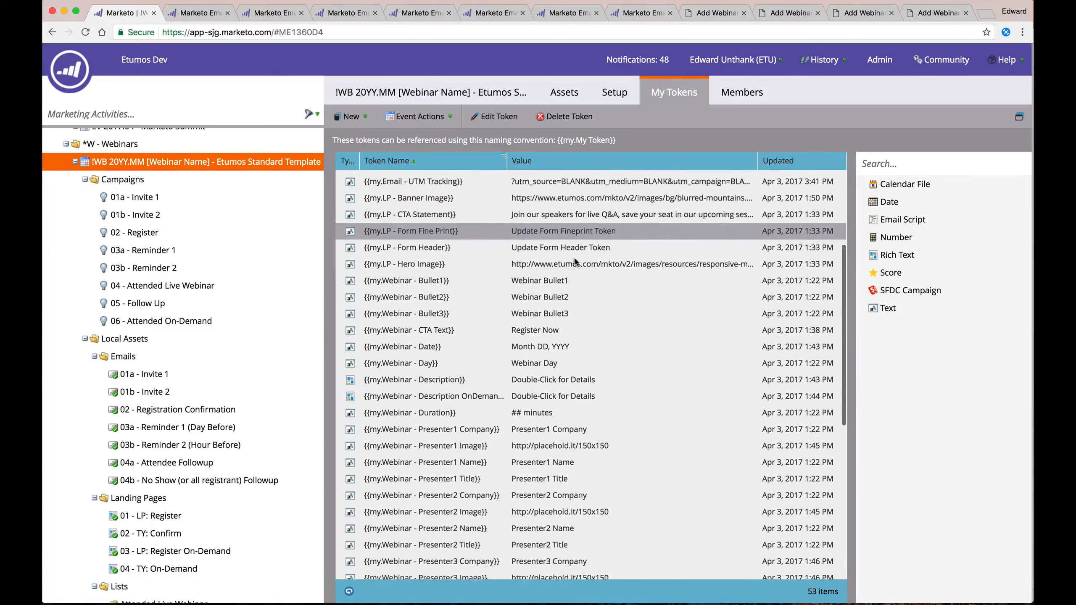
{"action": "scroll", "coordinate": [574, 259], "scroll_direction": "down", "scroll_amount": 7}
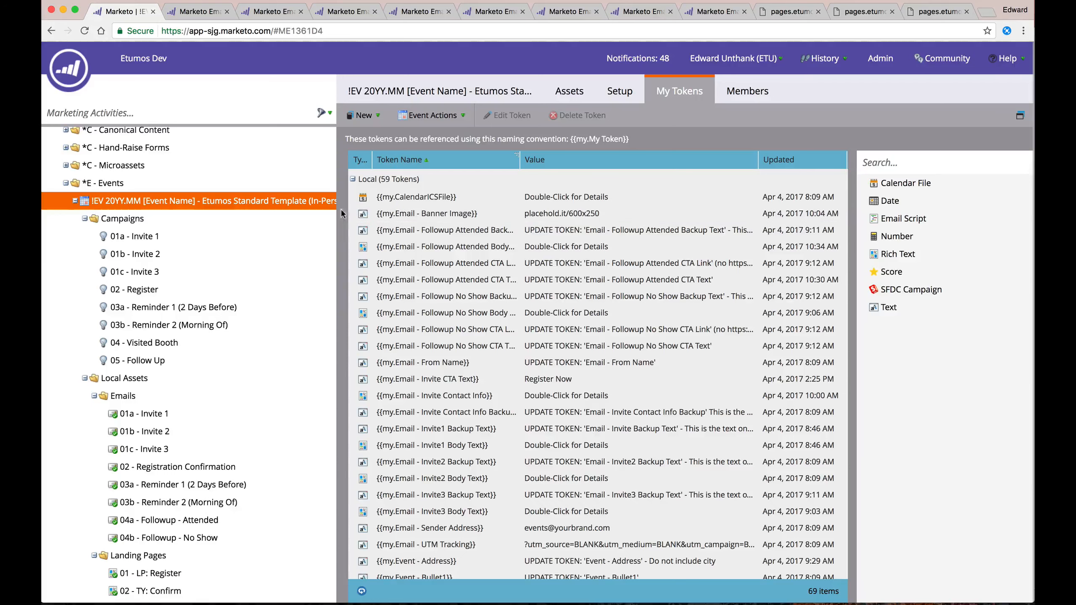
Review the campaigns, emails and landing pages listed under the Etumos Standard Template (In-Person) event program.
{"action": "scroll", "coordinate": [182, 219], "scroll_direction": "down", "scroll_amount": 2}
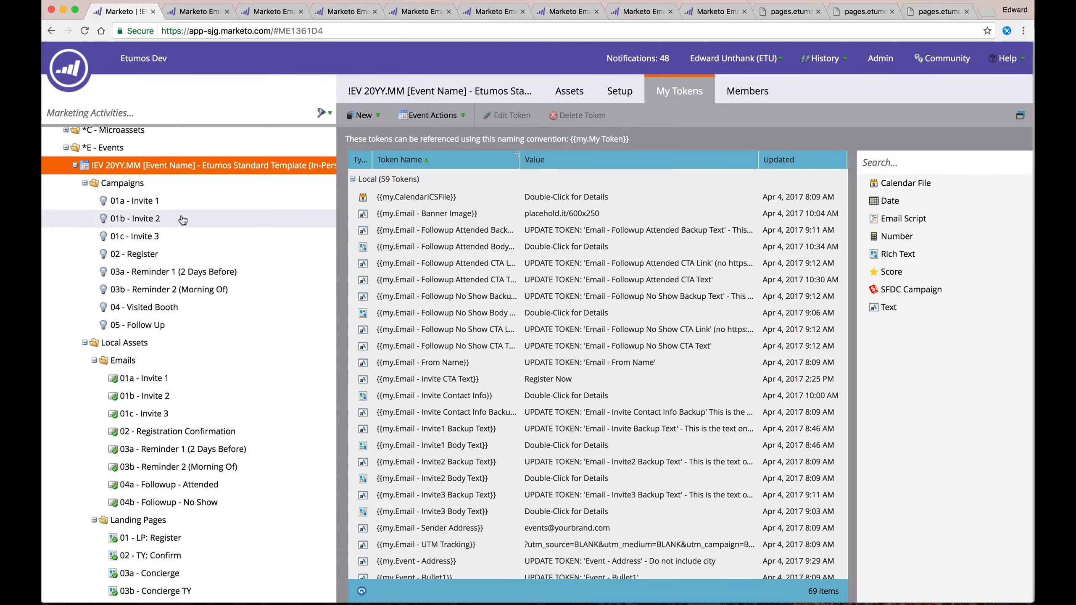
{"action": "scroll", "coordinate": [213, 184], "scroll_direction": "down", "scroll_amount": 1}
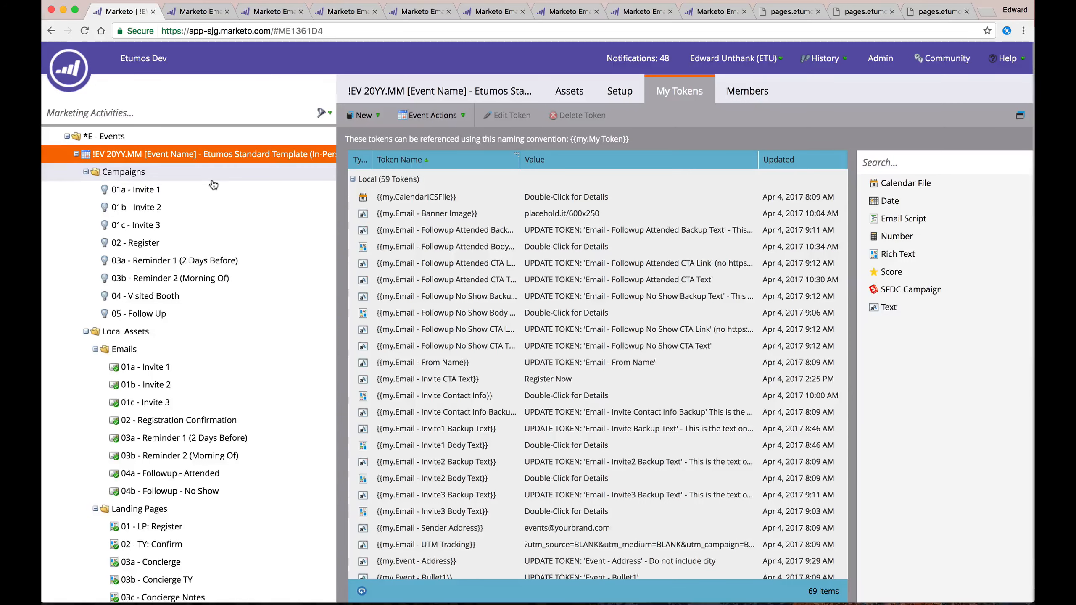
{"action": "scroll", "coordinate": [214, 185], "scroll_direction": "down", "scroll_amount": 1}
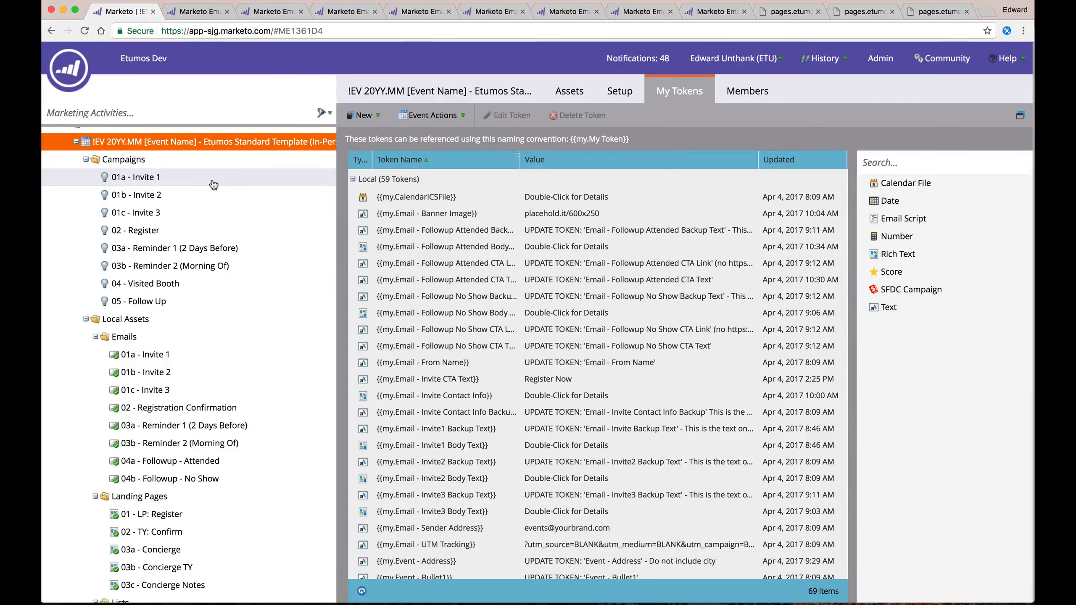
{"action": "scroll", "coordinate": [213, 185], "scroll_direction": "down", "scroll_amount": 1}
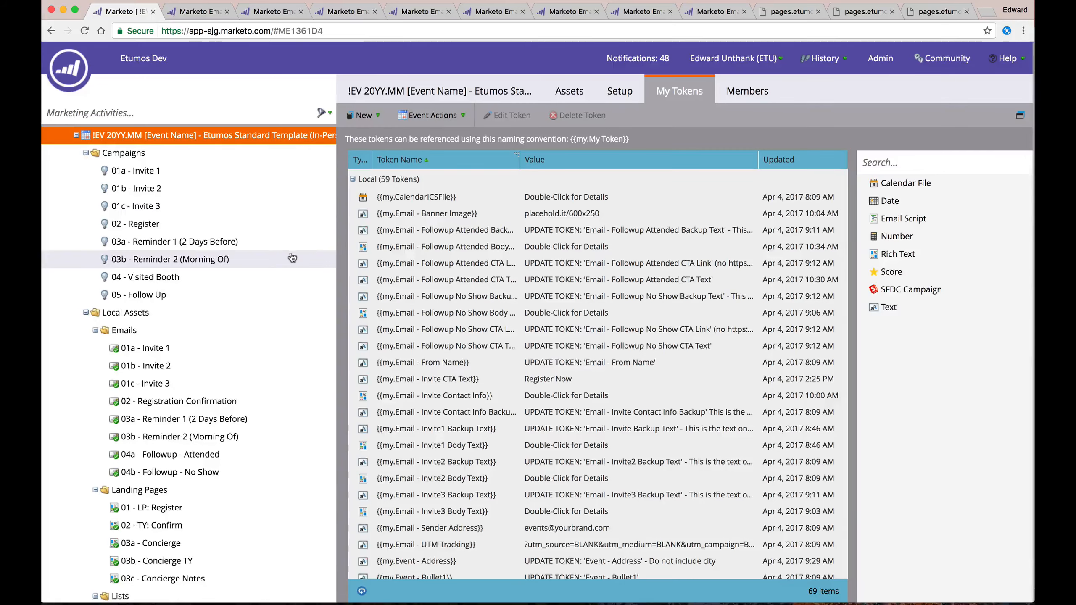
{"action": "scroll", "coordinate": [292, 257], "scroll_direction": "down", "scroll_amount": 2}
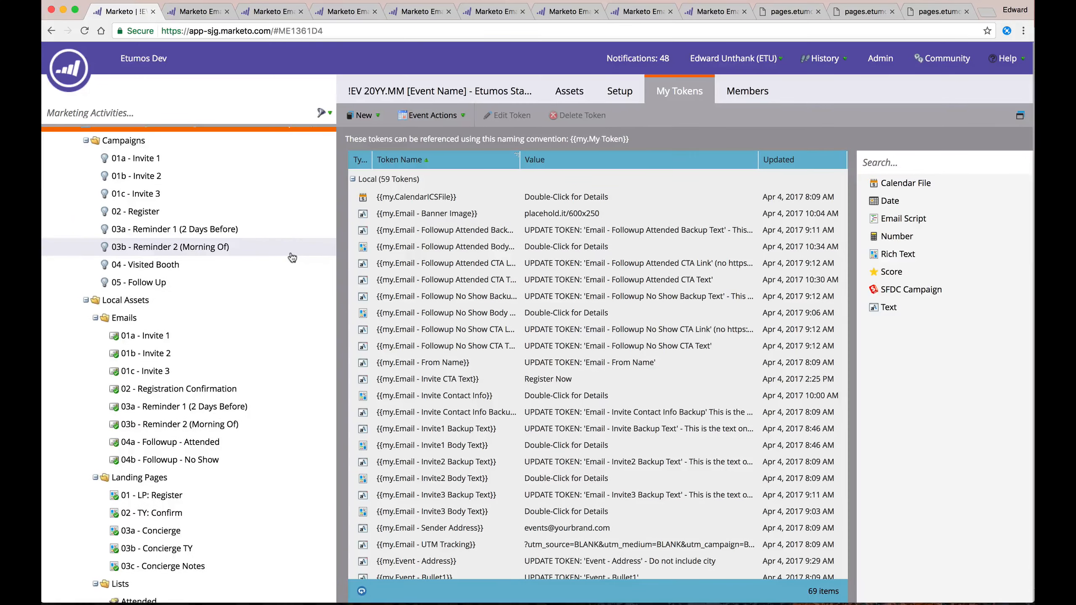
{"action": "scroll", "coordinate": [292, 257], "scroll_direction": "up", "scroll_amount": 2}
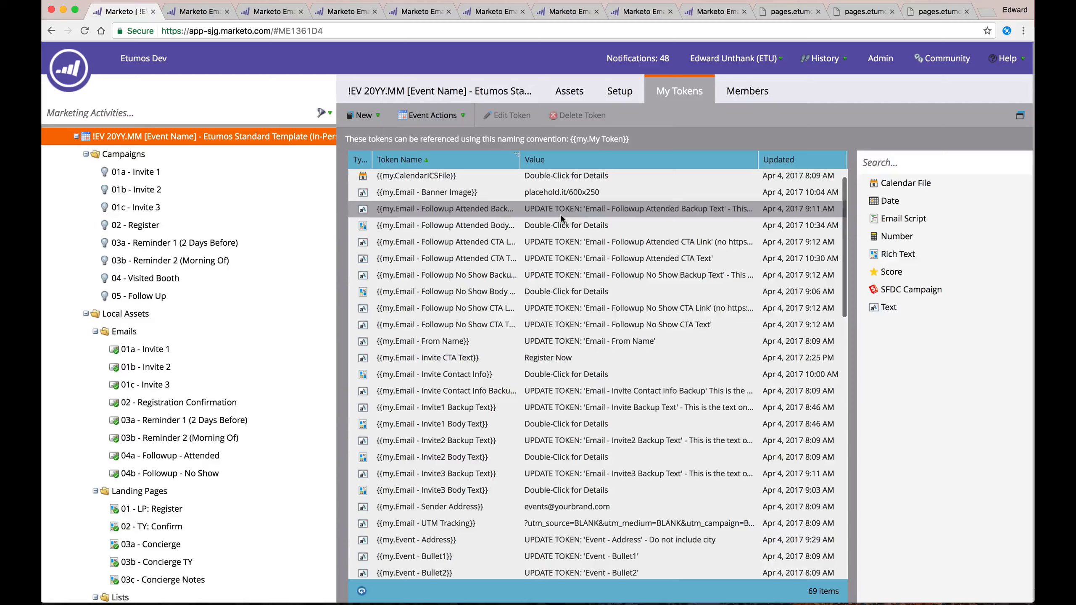
Open the event program's Email - UTM Tracking token value to inspect its UTM parameters, leaving it without saving.
{"action": "scroll", "coordinate": [561, 218], "scroll_direction": "down", "scroll_amount": 5}
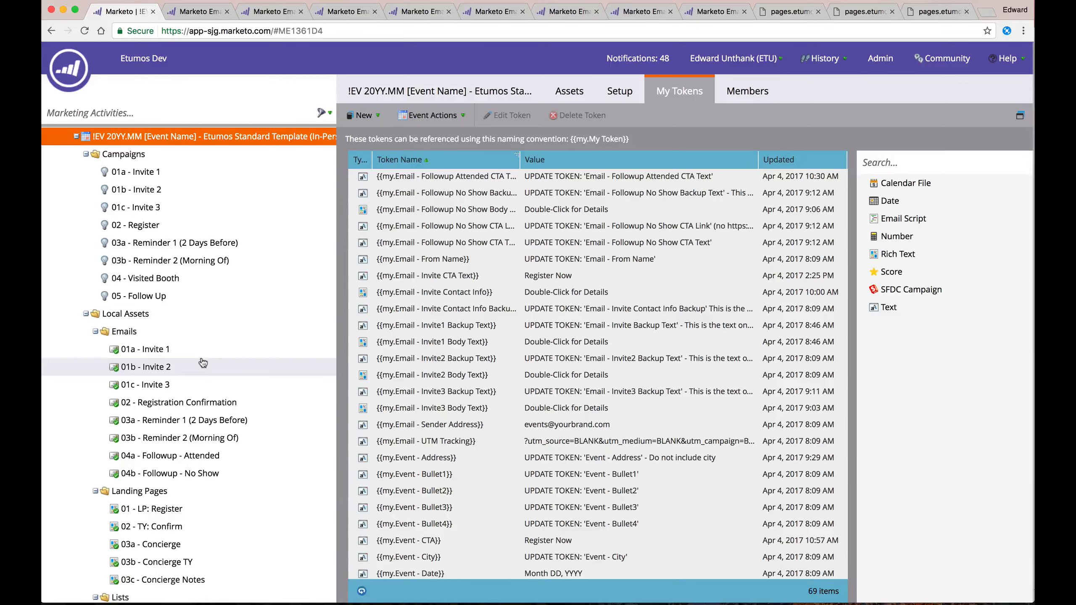
{"action": "double_click", "coordinate": [576, 441]}
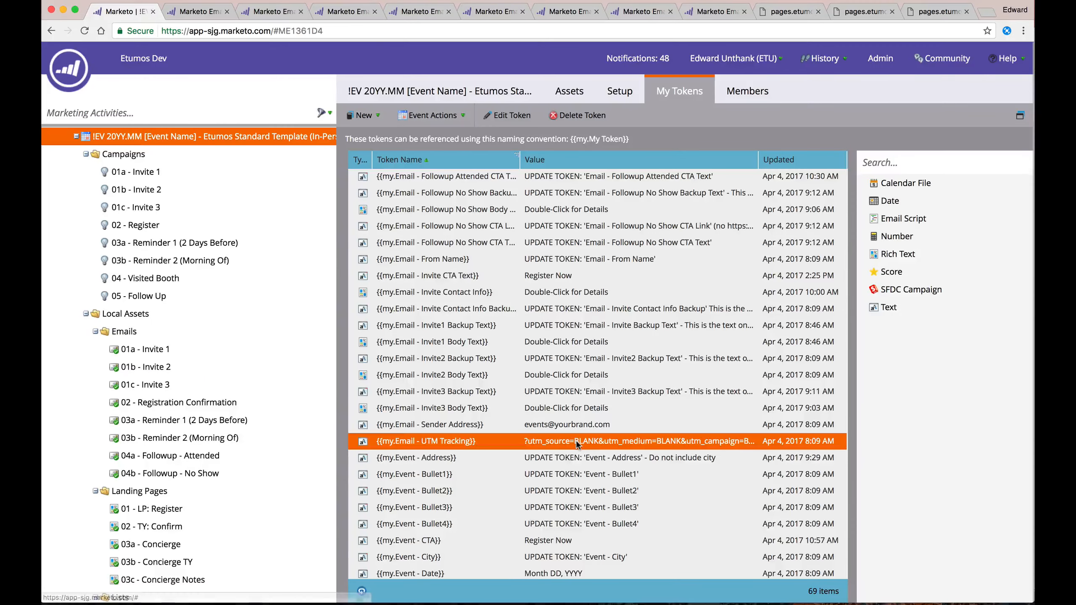
{"action": "key", "text": "super+a"}
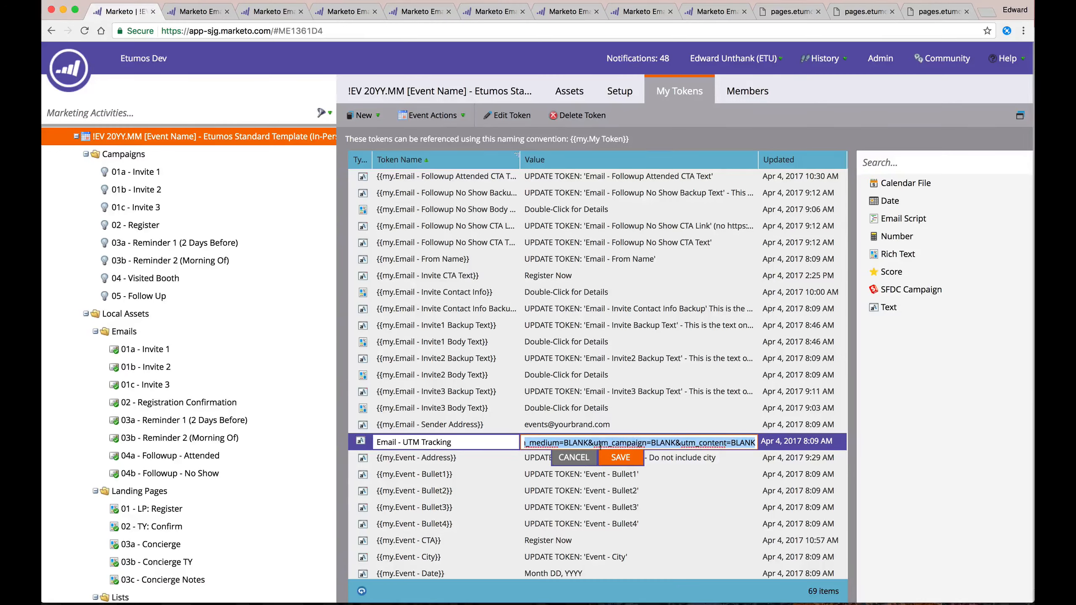
{"action": "left_click", "coordinate": [575, 462]}
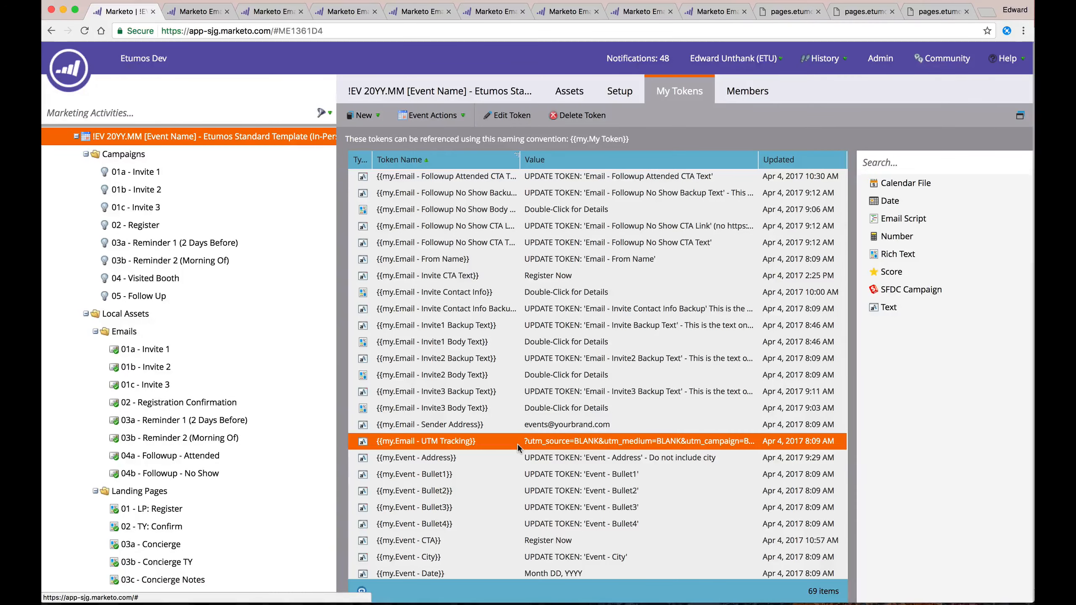
Review the in-person event program's local email, event, presenter and landing page tokens, along with its inherited tokens.
{"action": "scroll", "coordinate": [518, 444], "scroll_direction": "up", "scroll_amount": 1}
{"action": "scroll", "coordinate": [518, 444], "scroll_direction": "down", "scroll_amount": 5}
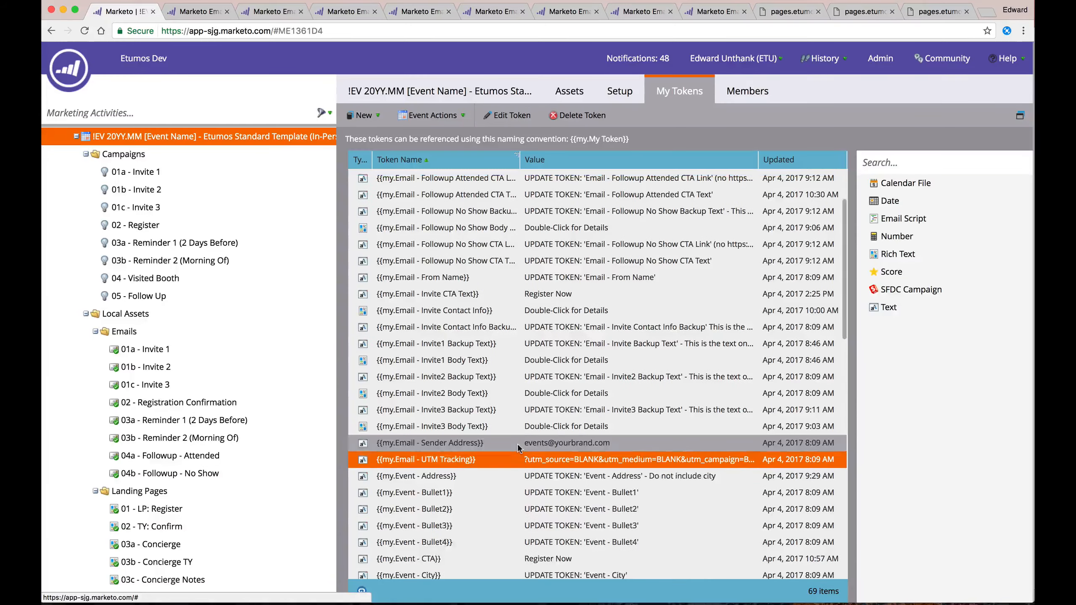
{"action": "scroll", "coordinate": [517, 443], "scroll_direction": "down", "scroll_amount": 5}
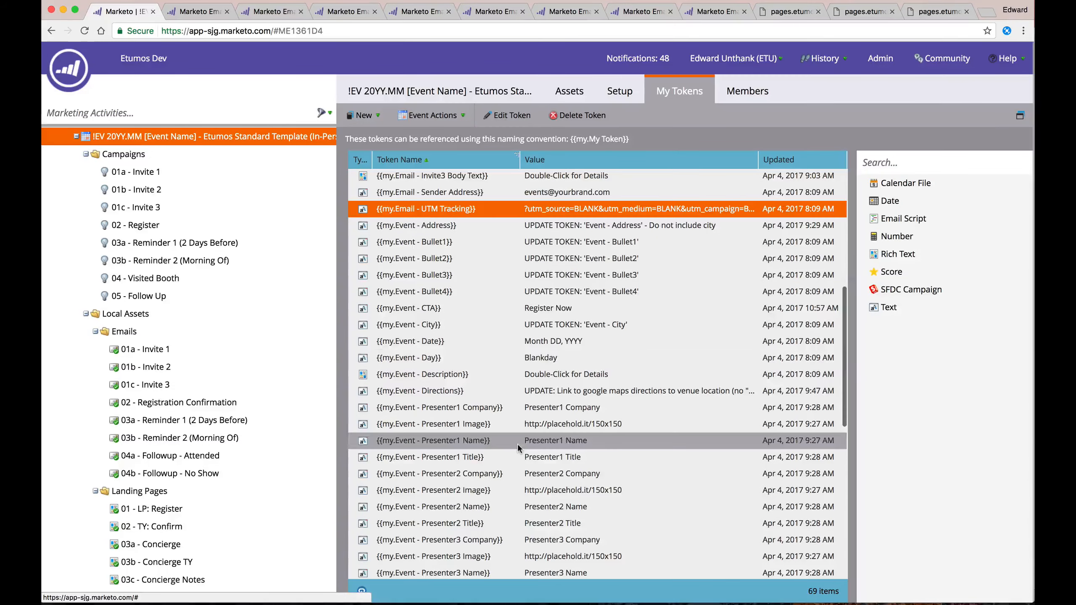
{"action": "scroll", "coordinate": [517, 444], "scroll_direction": "down", "scroll_amount": 2}
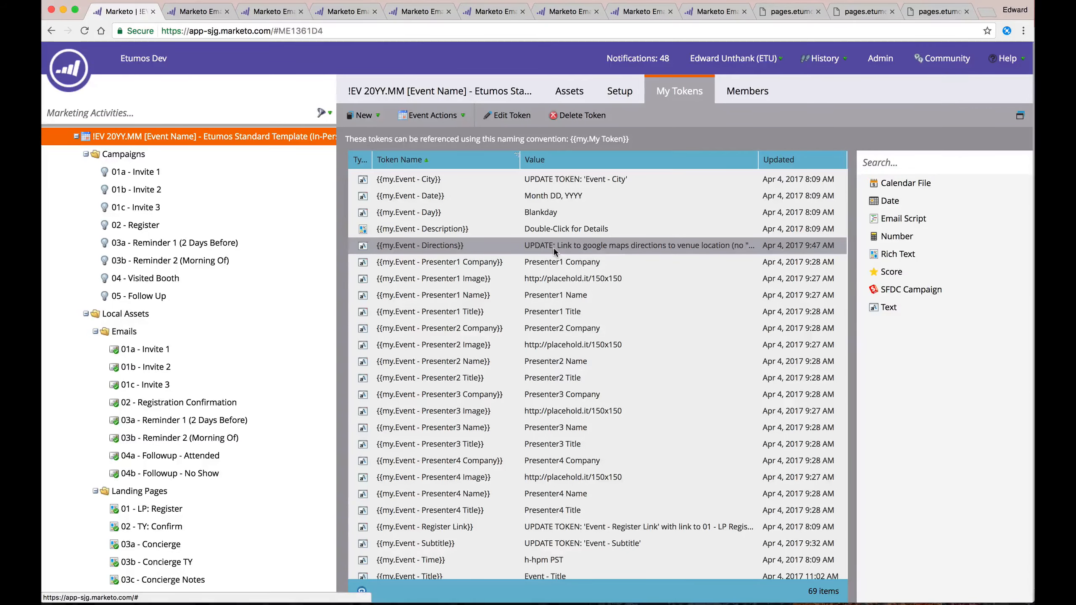
{"action": "scroll", "coordinate": [553, 247], "scroll_direction": "up", "scroll_amount": 5}
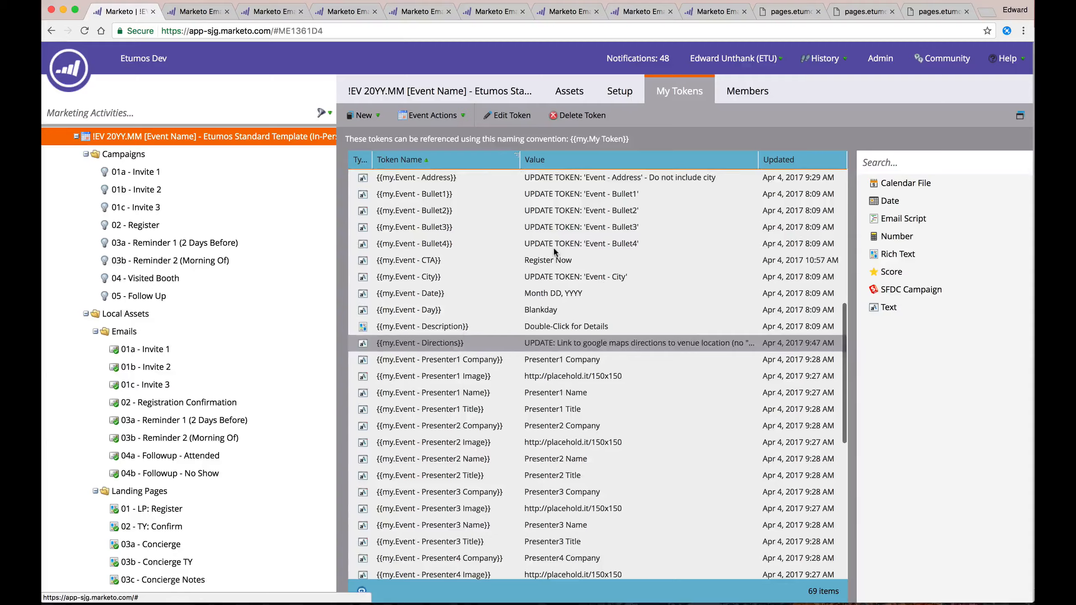
{"action": "scroll", "coordinate": [553, 251], "scroll_direction": "up", "scroll_amount": 6}
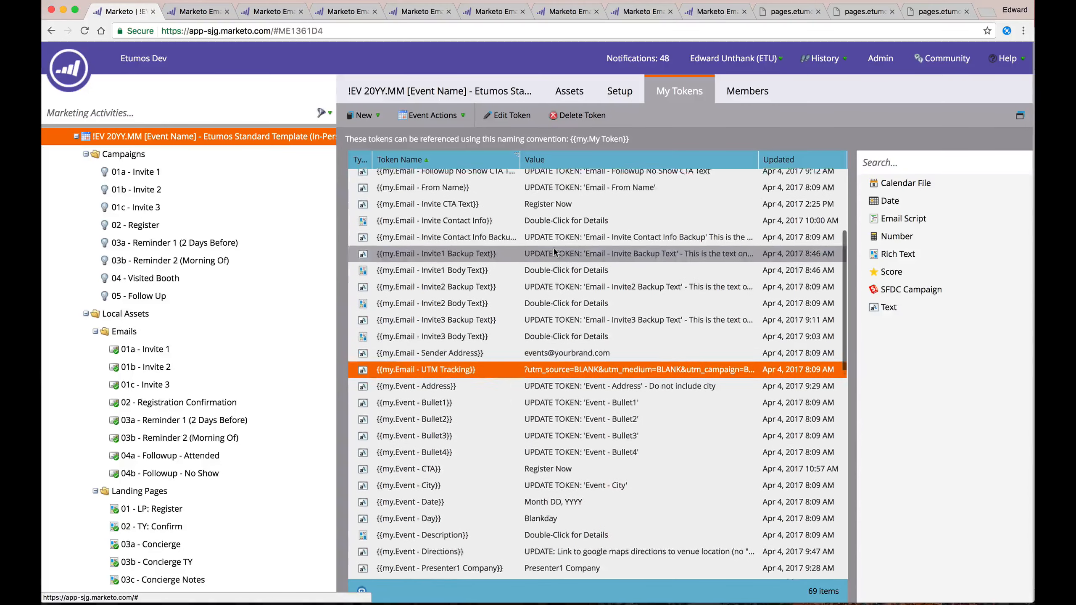
{"action": "scroll", "coordinate": [554, 251], "scroll_direction": "up", "scroll_amount": 4}
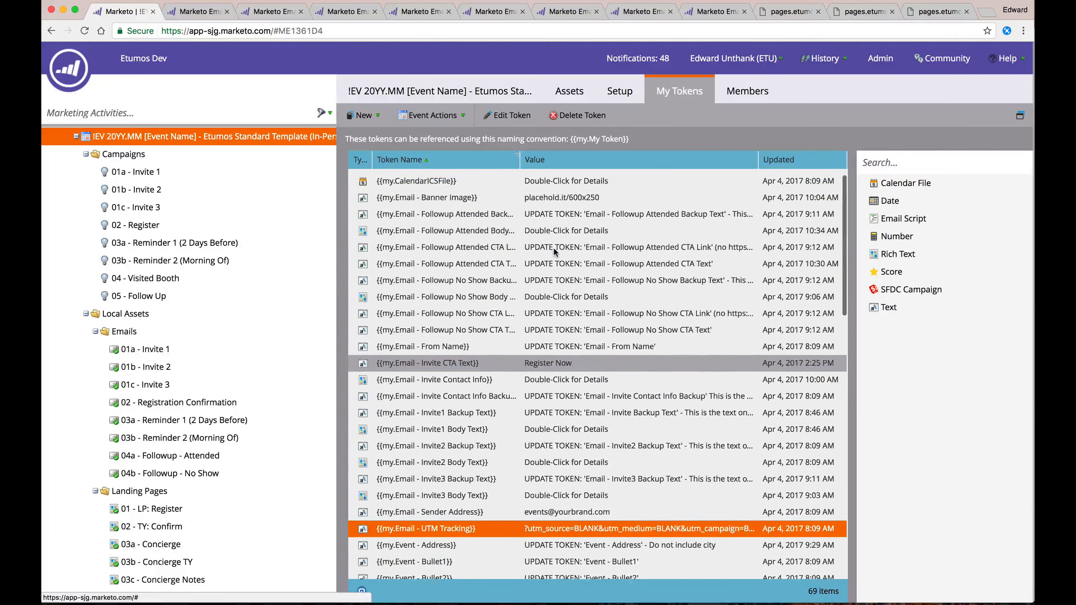
{"action": "scroll", "coordinate": [554, 252], "scroll_direction": "up", "scroll_amount": 1}
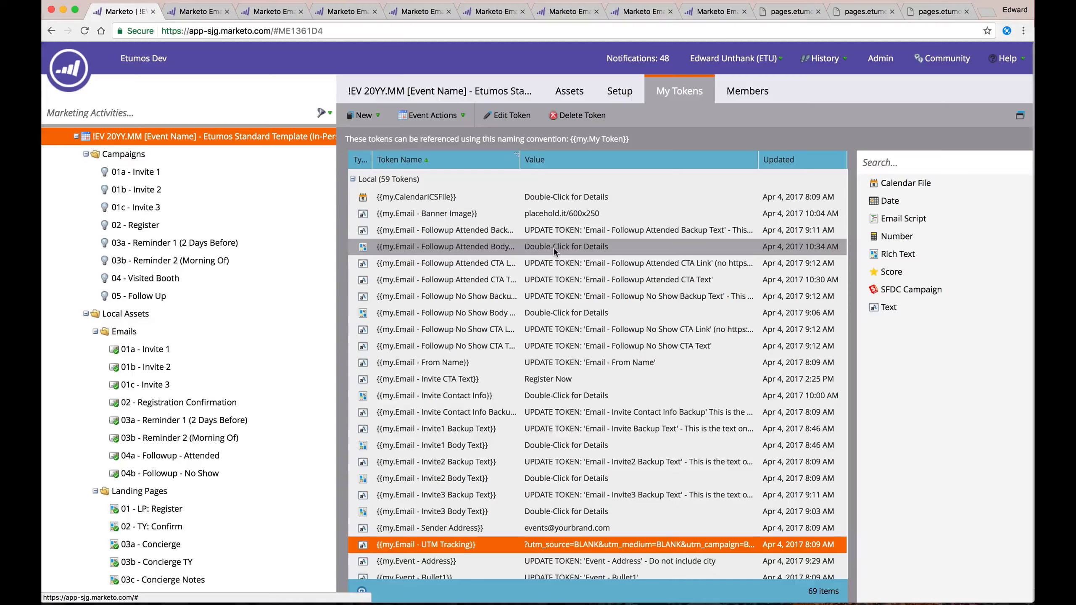
{"action": "scroll", "coordinate": [554, 250], "scroll_direction": "down", "scroll_amount": 6}
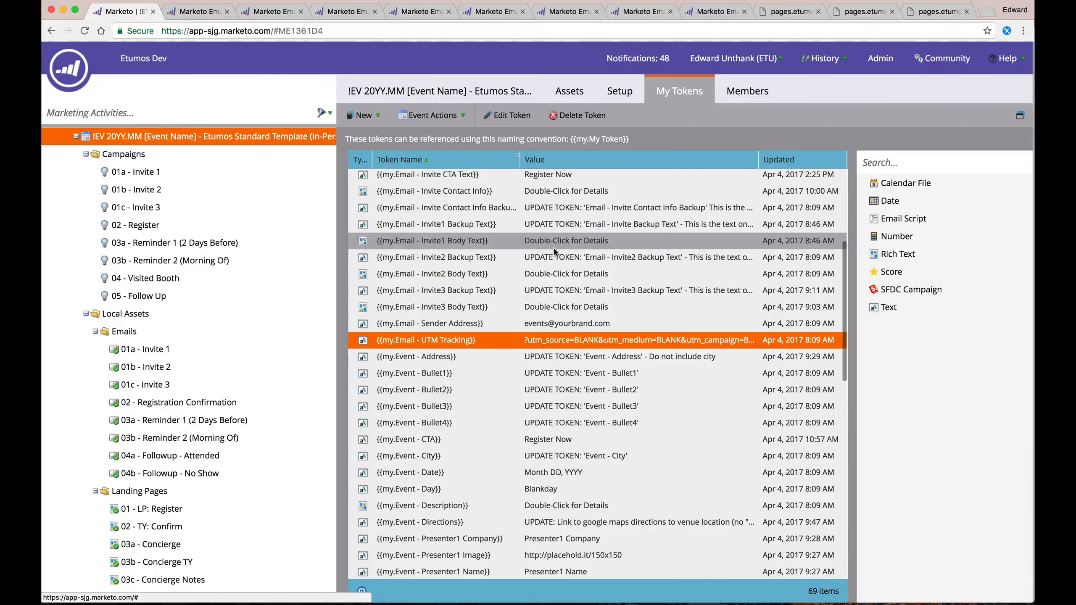
{"action": "scroll", "coordinate": [553, 250], "scroll_direction": "down", "scroll_amount": 5}
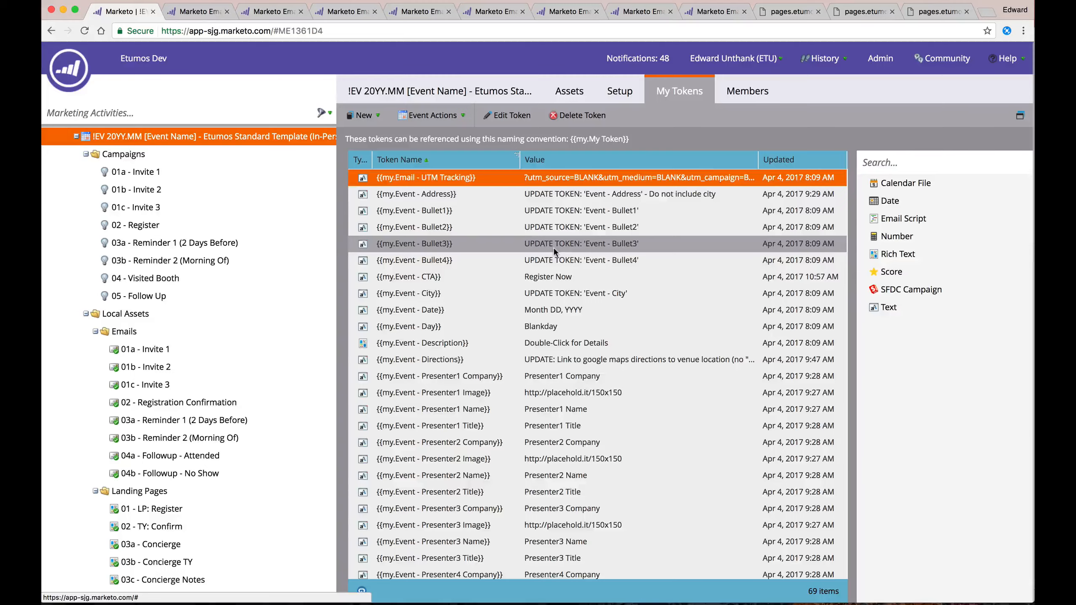
{"action": "scroll", "coordinate": [553, 250], "scroll_direction": "down", "scroll_amount": 8}
{"action": "scroll", "coordinate": [553, 250], "scroll_direction": "down", "scroll_amount": 3}
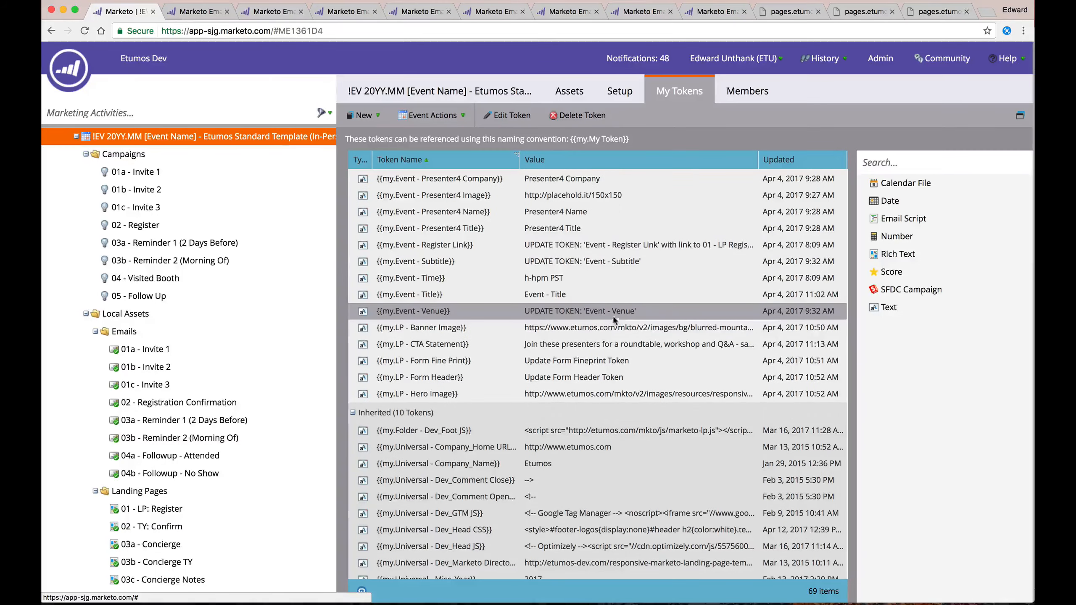
{"action": "scroll", "coordinate": [587, 307], "scroll_direction": "up", "scroll_amount": 7}
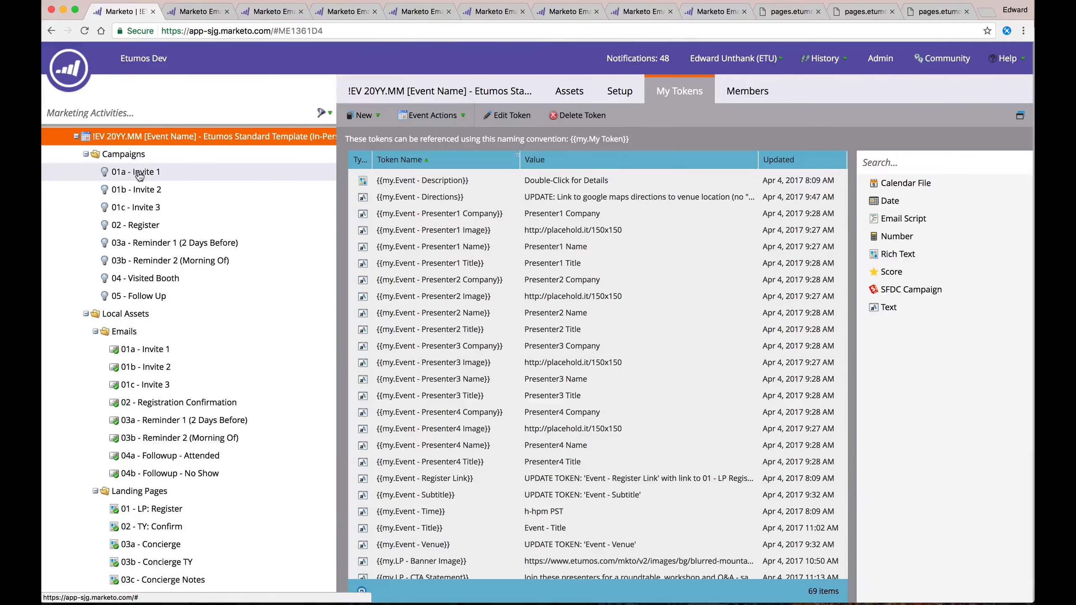
Open the event program's 01a - Invite 1 campaign and examine its Member of Smart List filter and Send Email flow step.
{"action": "left_click", "coordinate": [219, 176]}
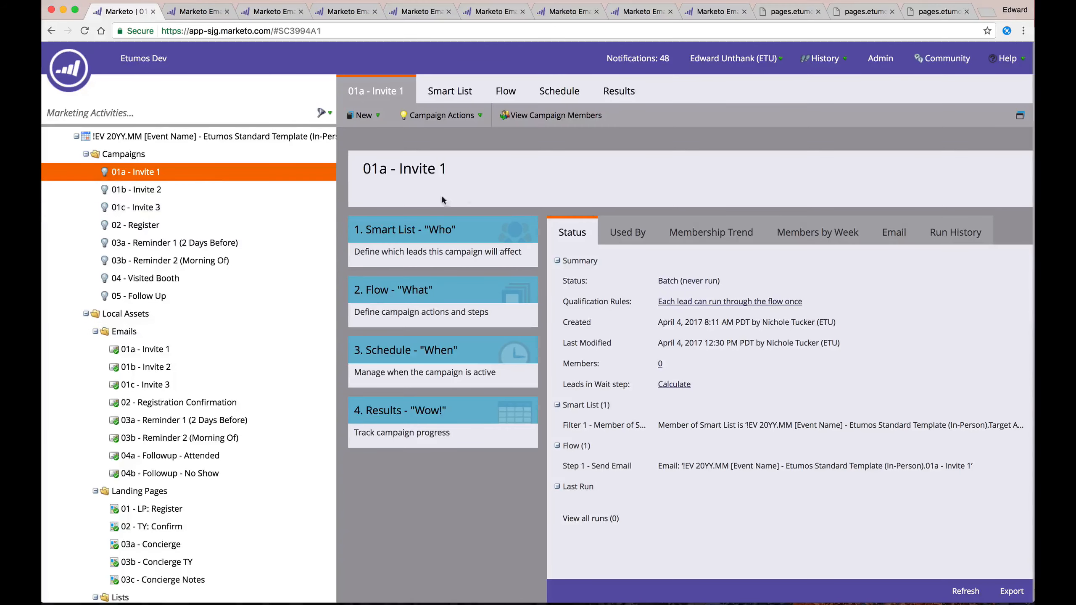
{"action": "left_click", "coordinate": [448, 96]}
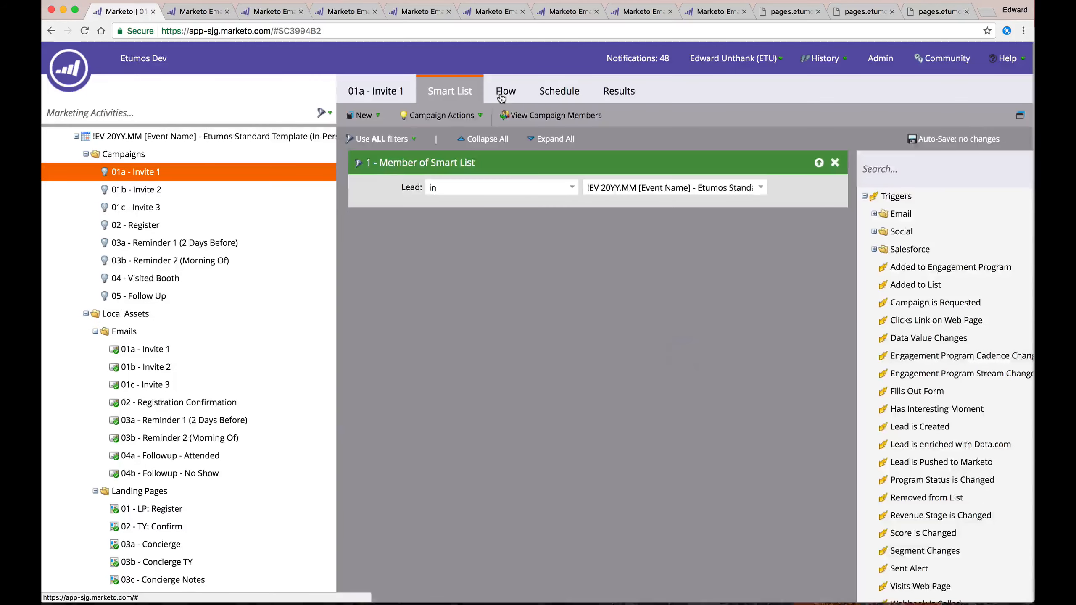
{"action": "left_click", "coordinate": [500, 95]}
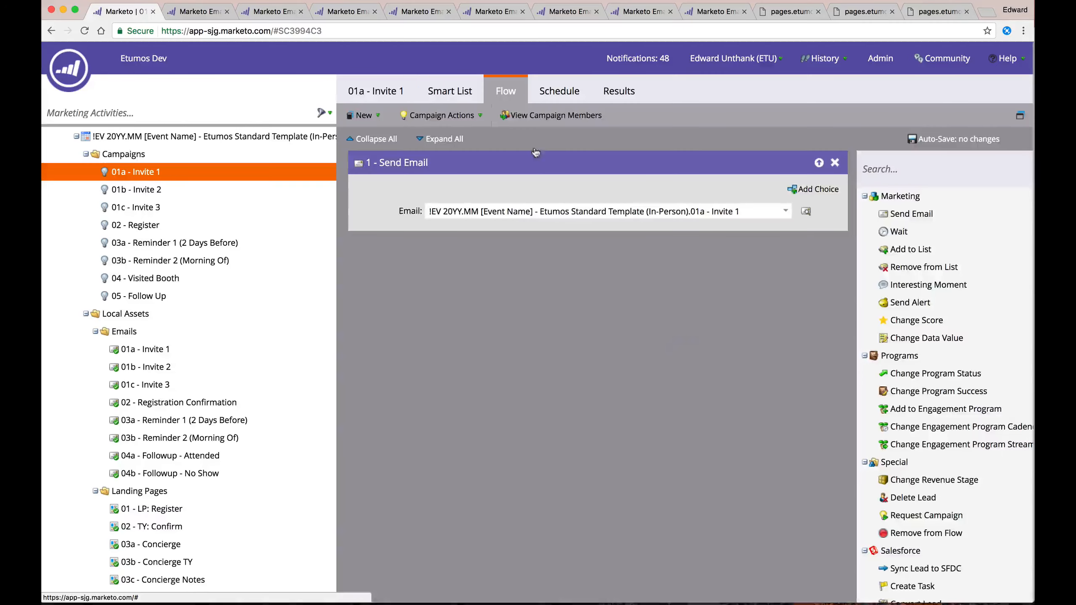
Examine the event program's 01b - Invite 2 campaign, including its Member of Smart List and Member of List filters and Send Email flow step.
{"action": "left_click", "coordinate": [219, 194]}
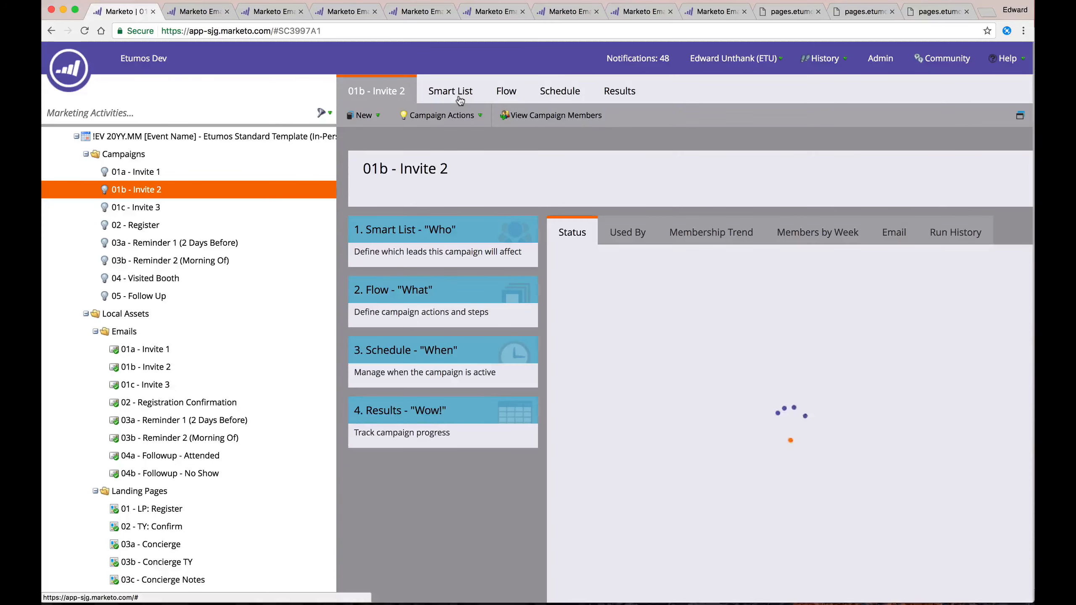
{"action": "left_click", "coordinate": [459, 97]}
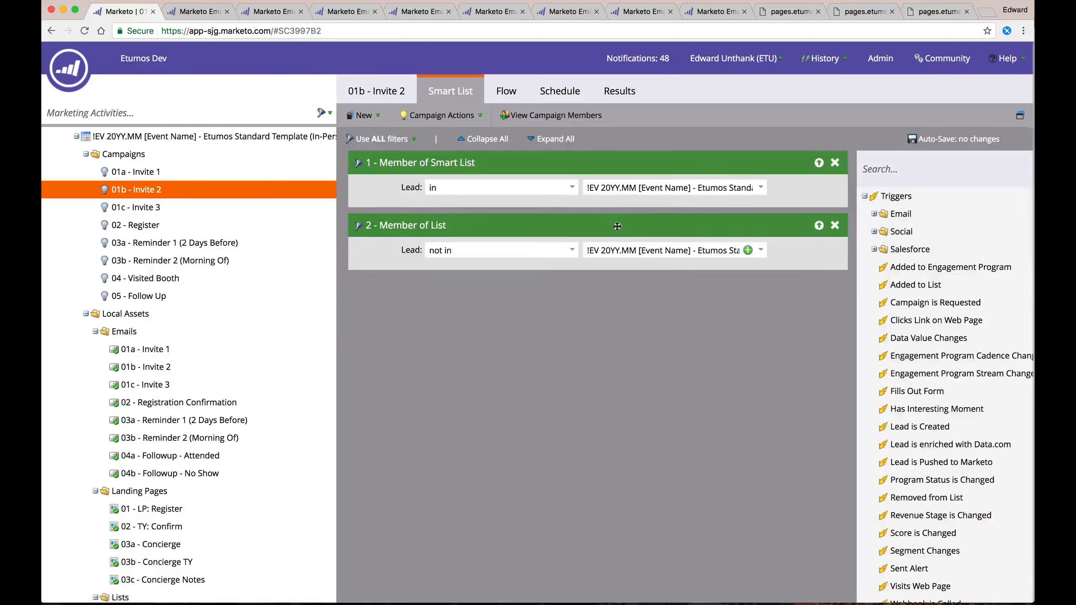
{"action": "left_click", "coordinate": [698, 187]}
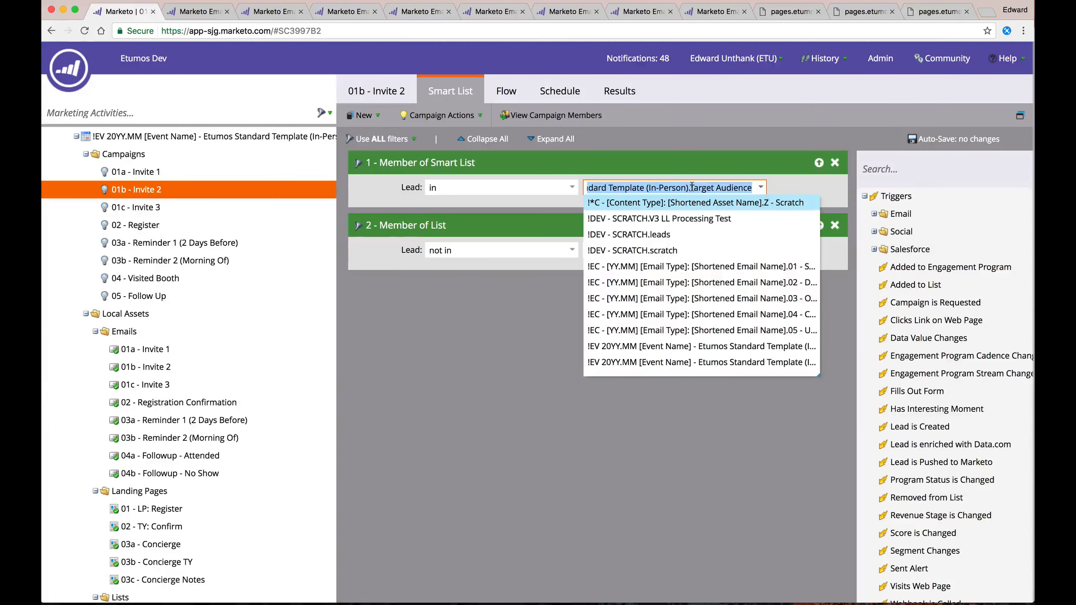
{"action": "left_click", "coordinate": [445, 352]}
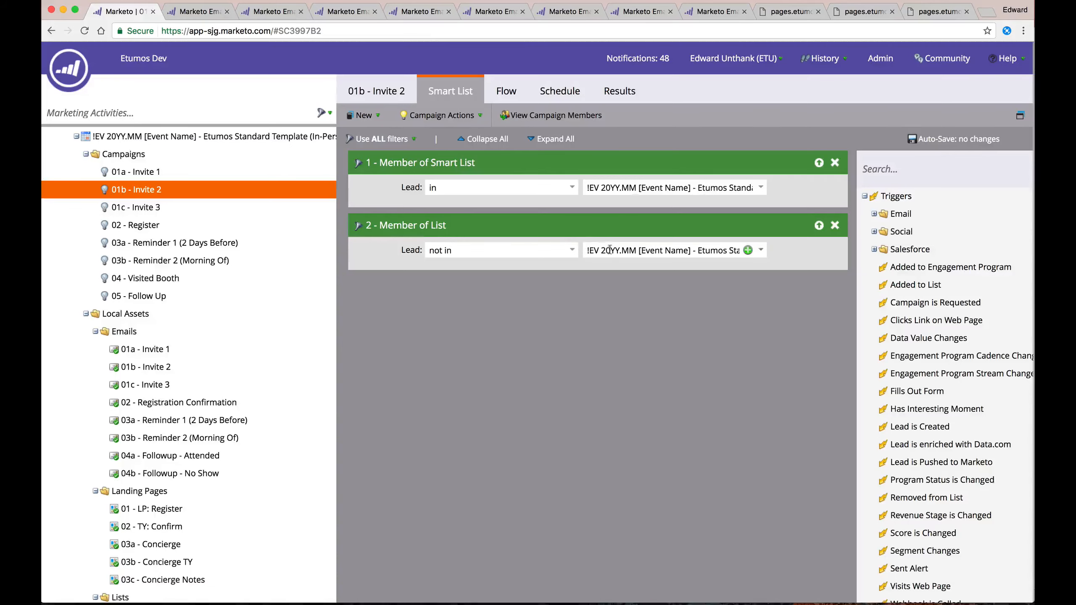
{"action": "left_click", "coordinate": [501, 94]}
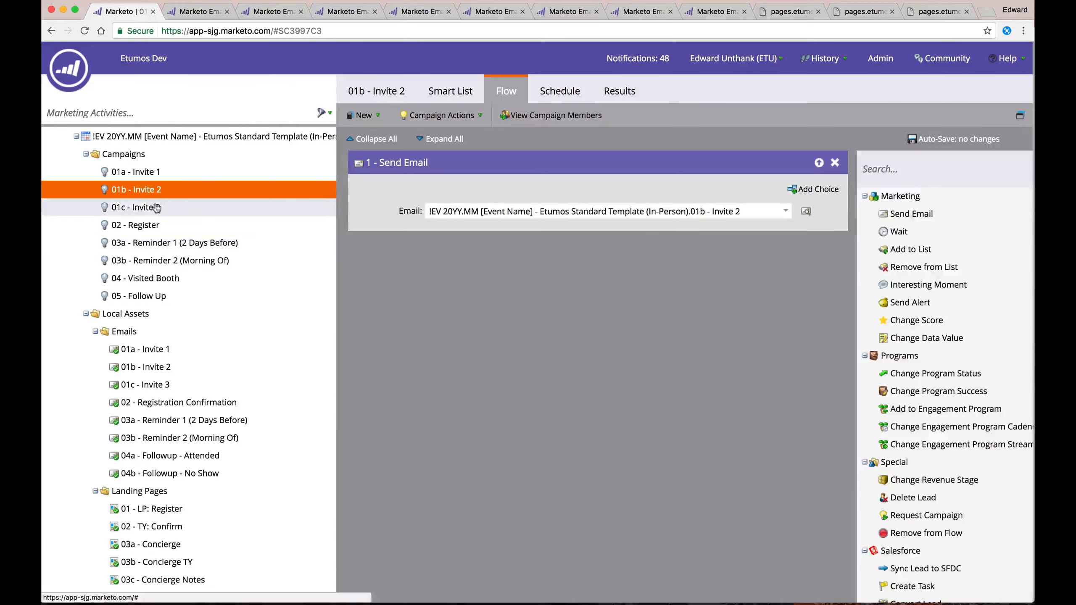
Open the 01c - Invite 3 campaign and check its smart list filters and Send Email flow step.
{"action": "left_click", "coordinate": [155, 208]}
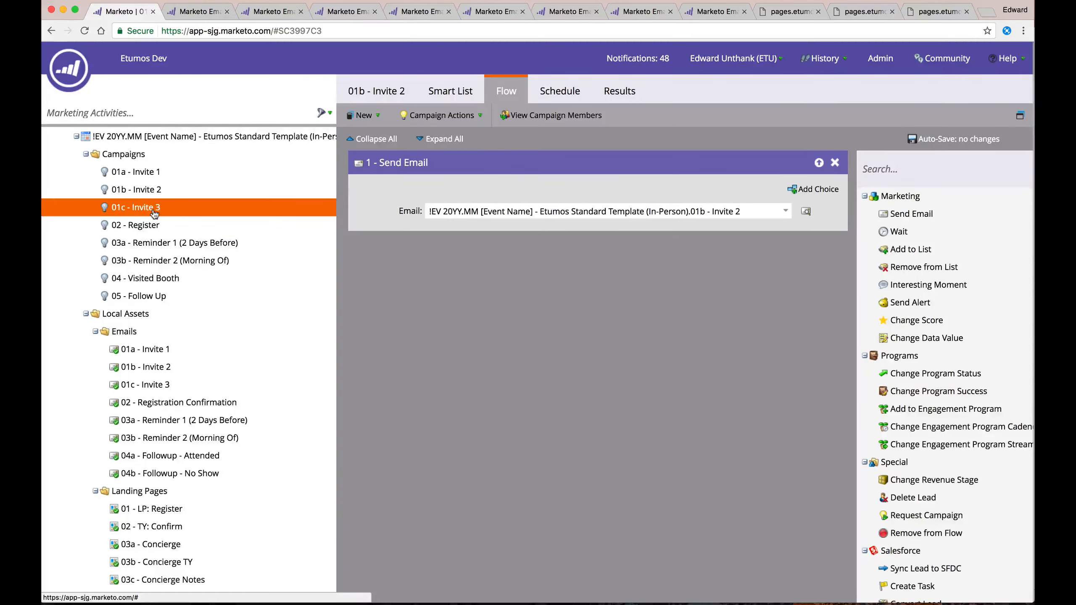
{"action": "scroll", "coordinate": [155, 214], "scroll_direction": "down", "scroll_amount": 8}
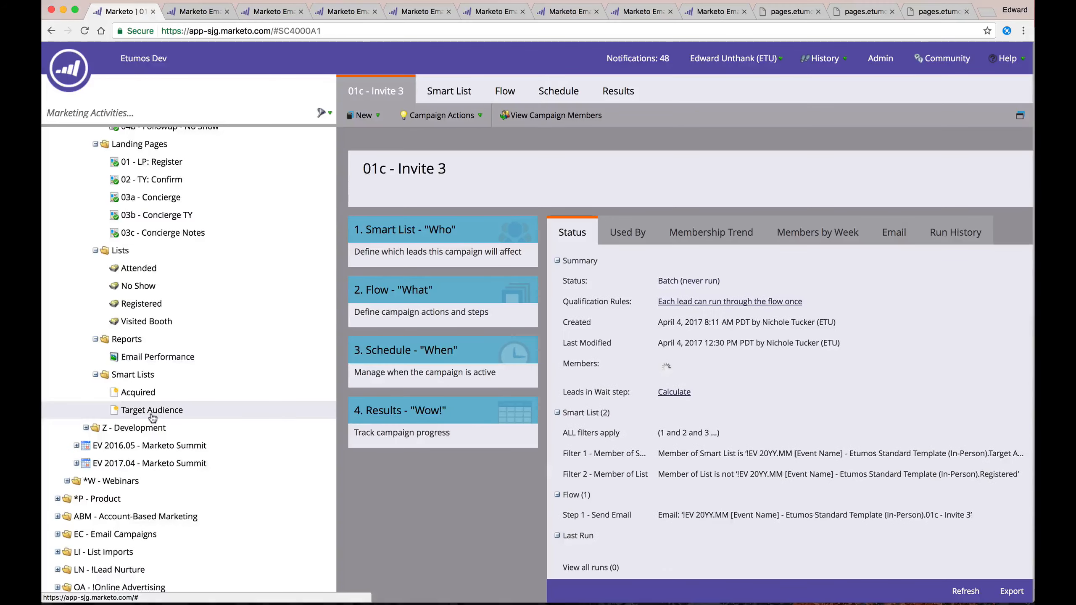
{"action": "scroll", "coordinate": [153, 417], "scroll_direction": "up", "scroll_amount": 10}
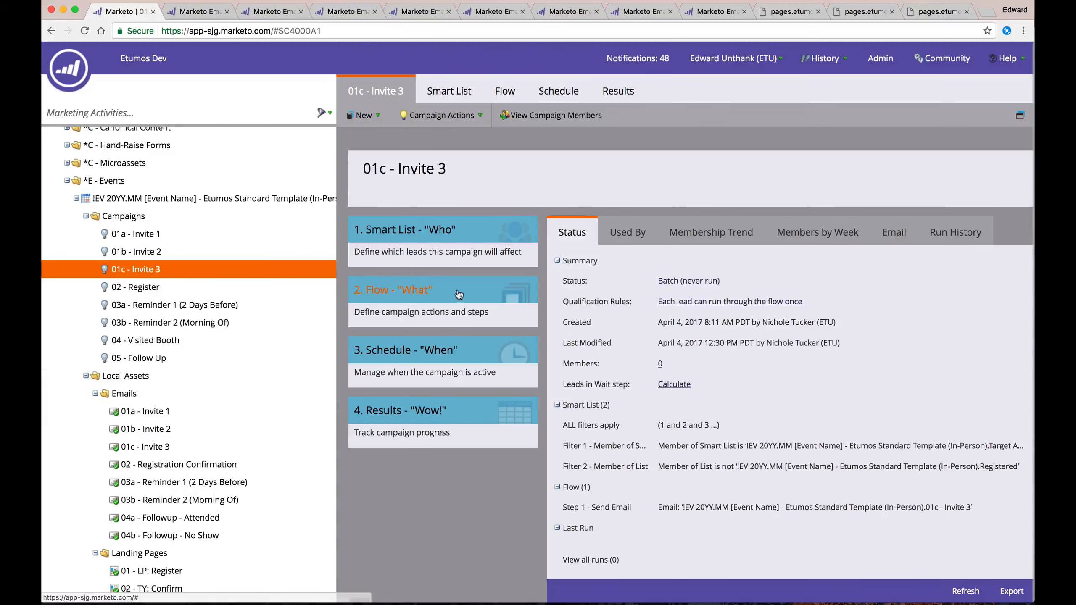
{"action": "left_click", "coordinate": [449, 93]}
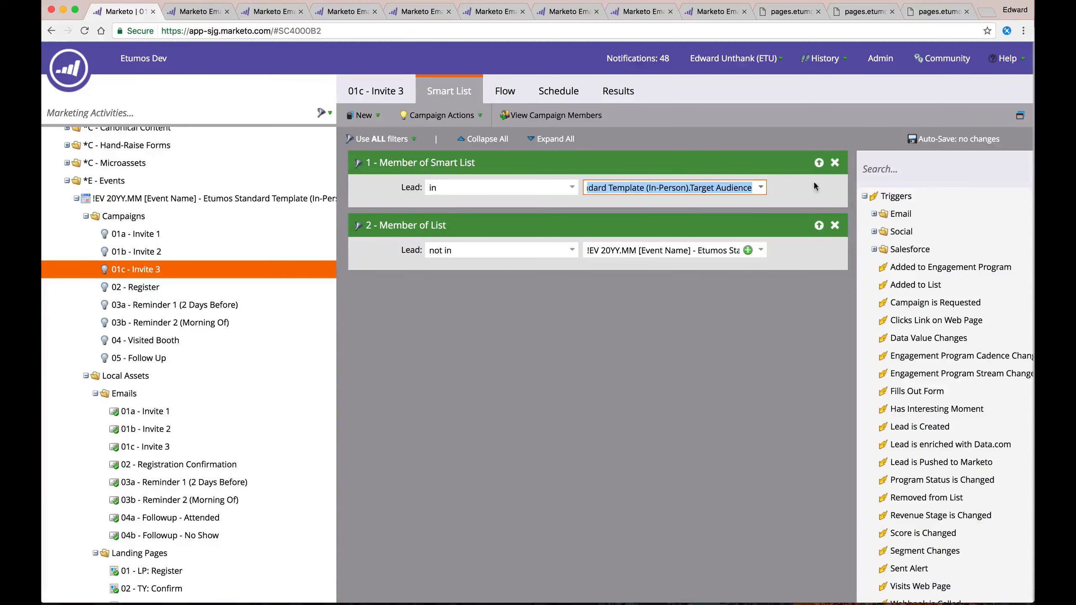
{"action": "left_click", "coordinate": [505, 91]}
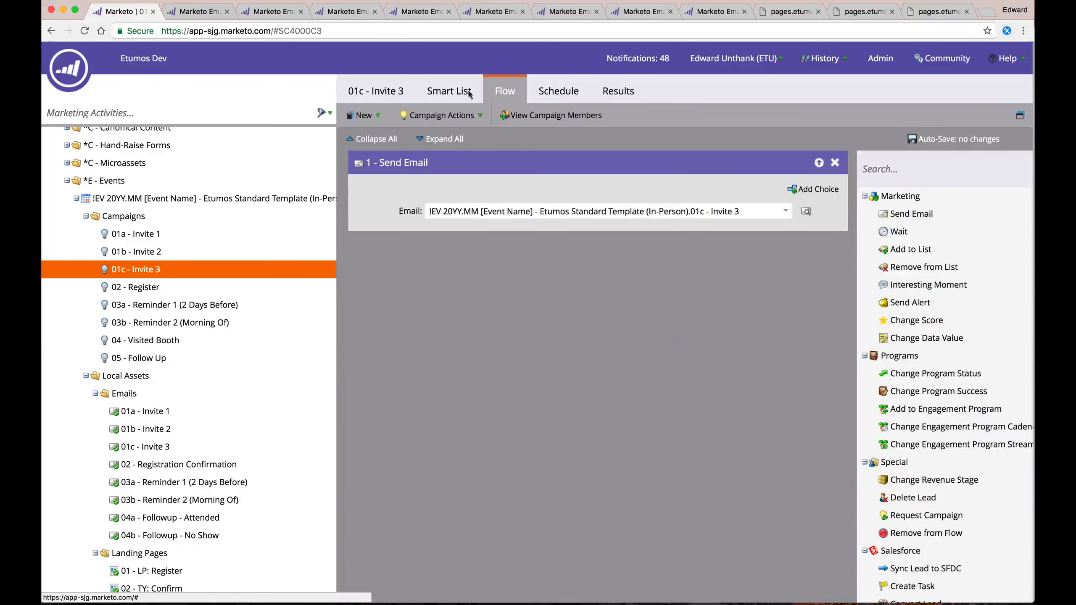
Inspect the 02 - Register campaign's Fills Out Form trigger with its web page constraint, and its flow steps.
{"action": "left_click", "coordinate": [178, 290]}
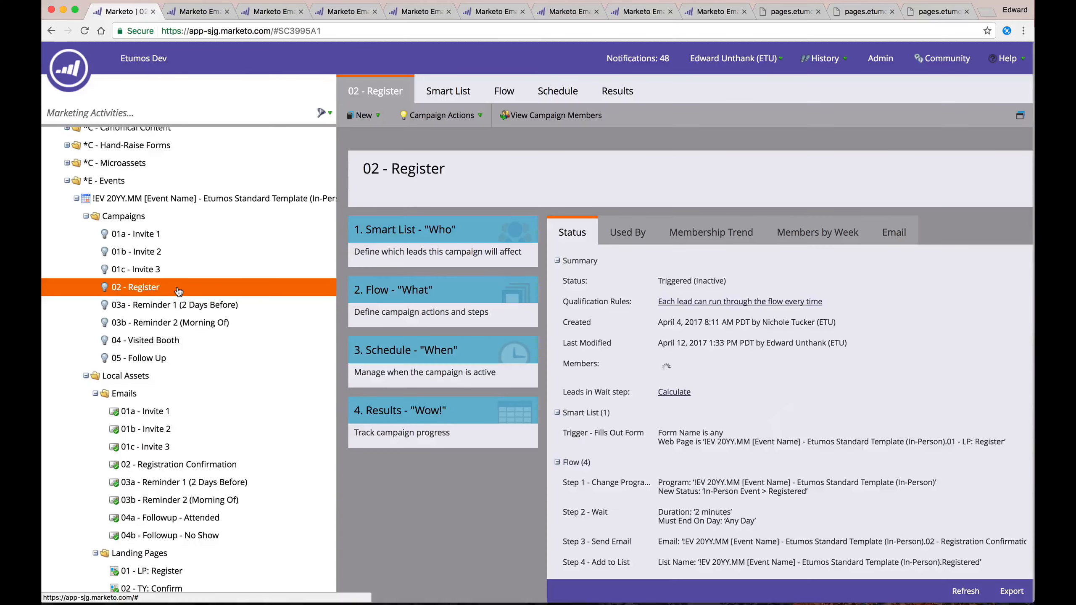
{"action": "left_click", "coordinate": [444, 93]}
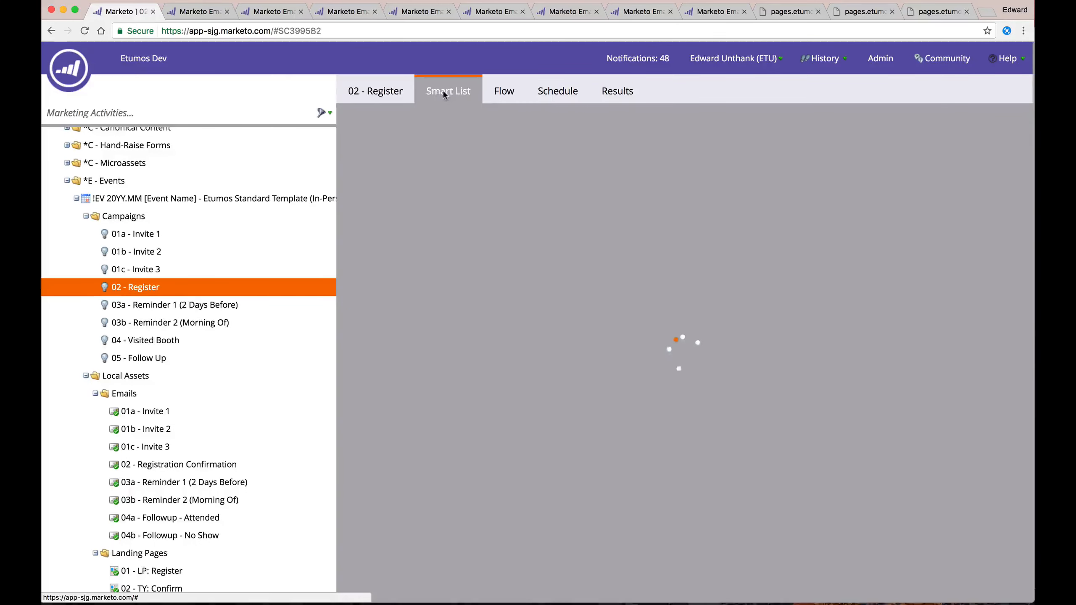
{"action": "scroll", "coordinate": [234, 258], "scroll_direction": "up", "scroll_amount": 1}
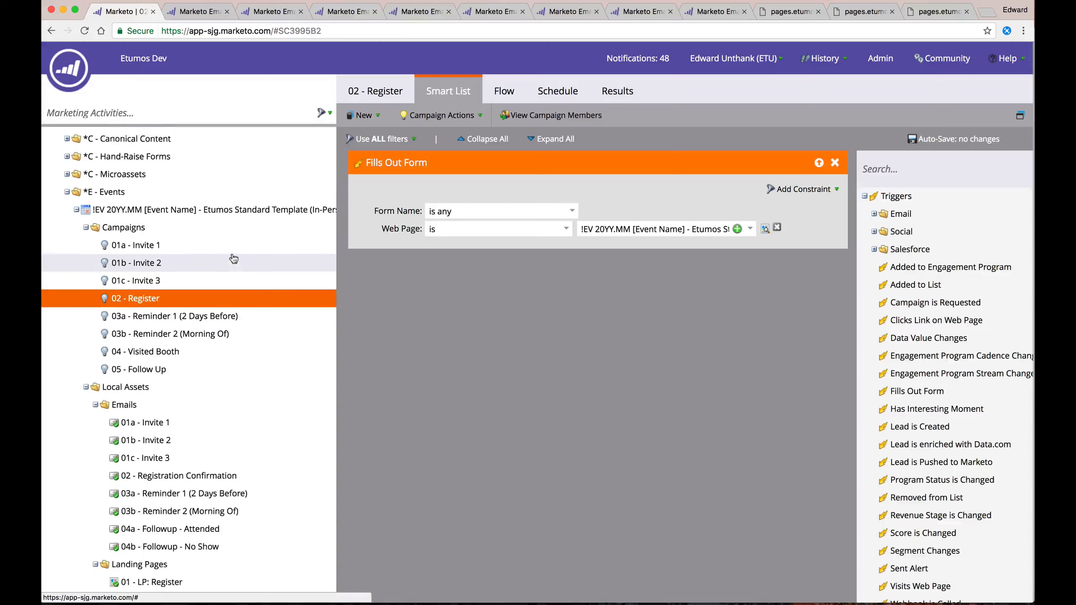
{"action": "left_click_drag", "start_coordinate": [649, 231], "coordinate": [788, 234]}
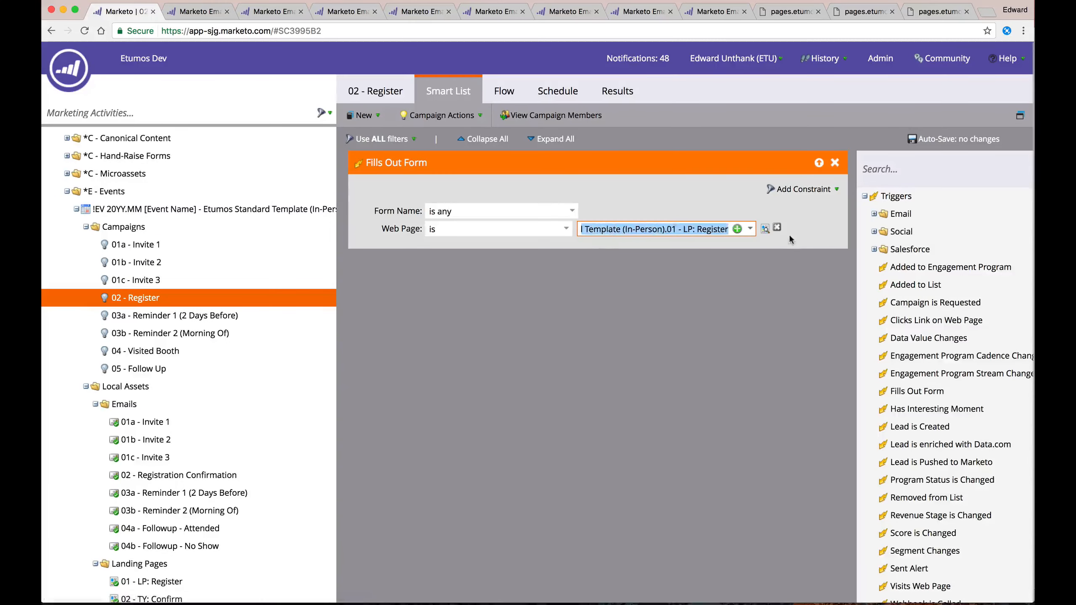
{"action": "left_click", "coordinate": [602, 342]}
{"action": "left_click", "coordinate": [509, 84]}
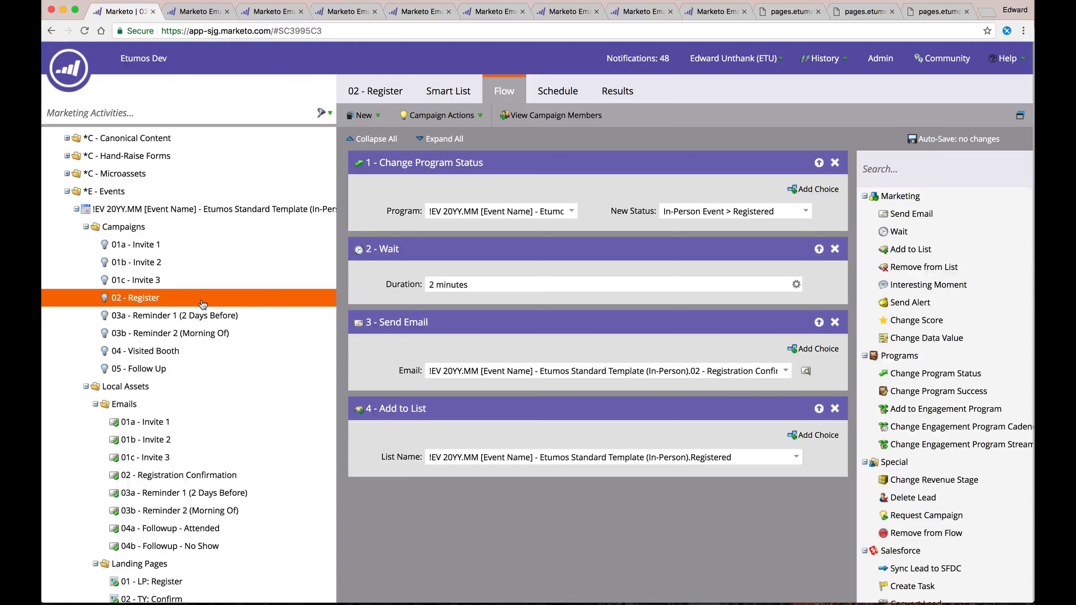
{"action": "scroll", "coordinate": [202, 304], "scroll_direction": "up", "scroll_amount": 3}
{"action": "scroll", "coordinate": [203, 304], "scroll_direction": "down", "scroll_amount": 2}
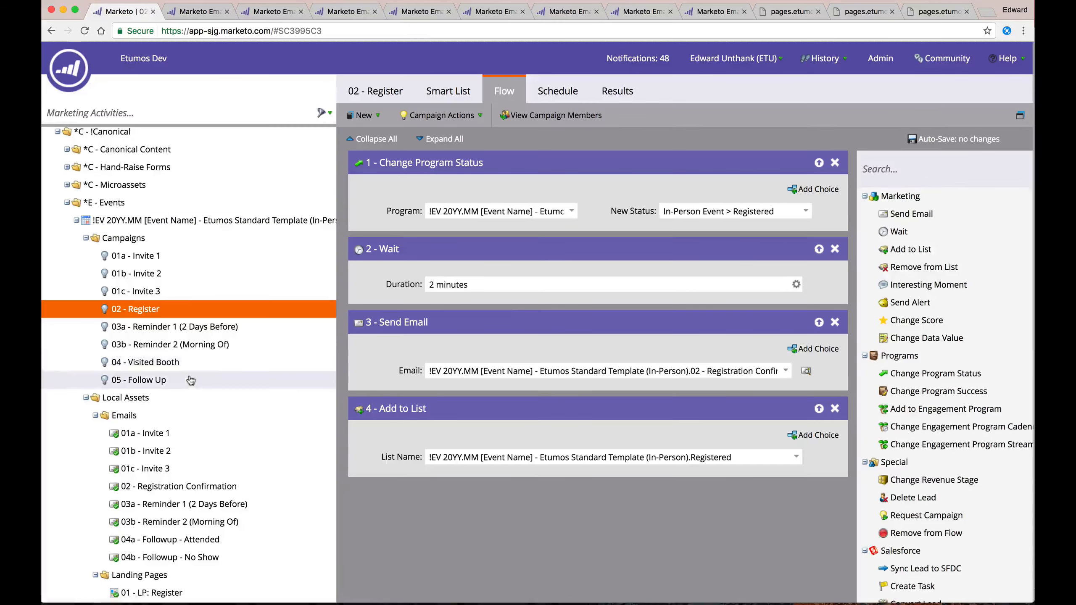
Review the 03a - Reminder 1 (2 Days Before) campaign's Member of List filter and its flow.
{"action": "left_click", "coordinate": [214, 334]}
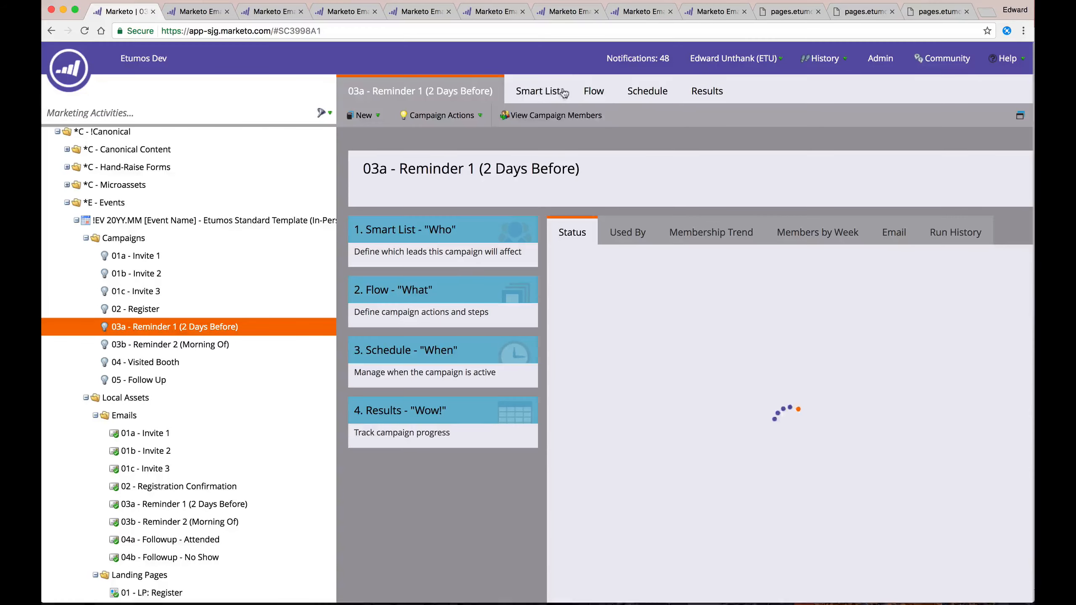
{"action": "left_click", "coordinate": [547, 90]}
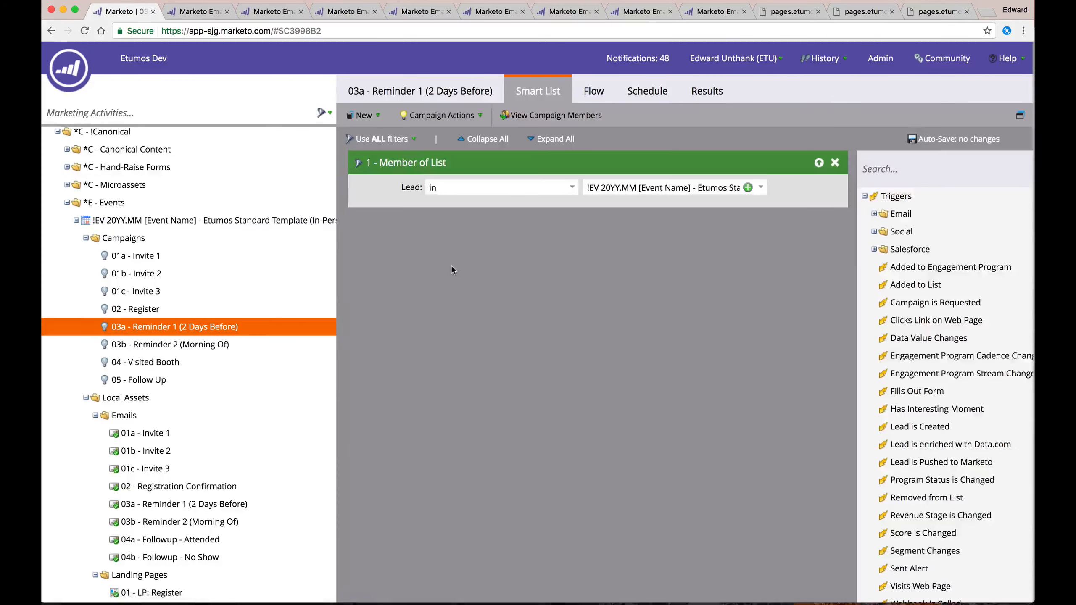
{"action": "left_click", "coordinate": [611, 188]}
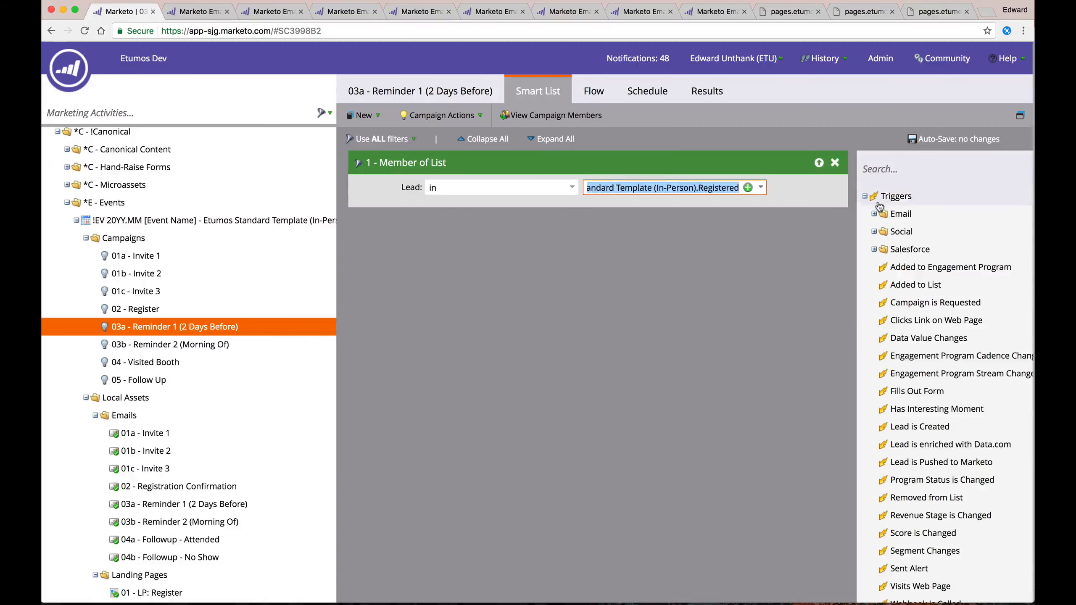
{"action": "left_click", "coordinate": [605, 300]}
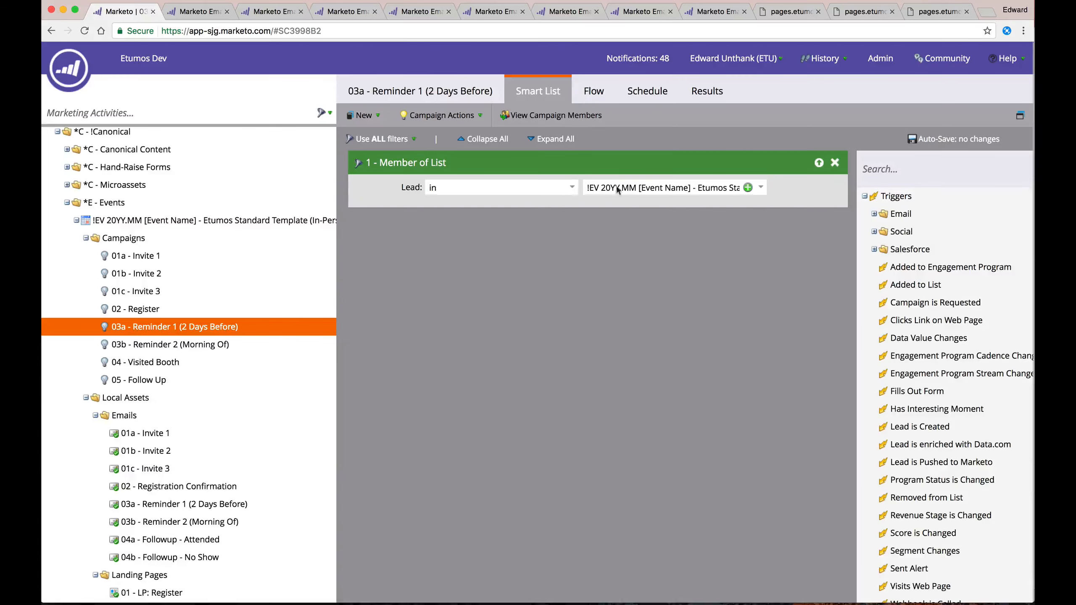
{"action": "left_click", "coordinate": [591, 90]}
Review the 03b - Reminder 2 (Morning Of) campaign's Member of List filter and the email its flow sends.
{"action": "left_click", "coordinate": [216, 346]}
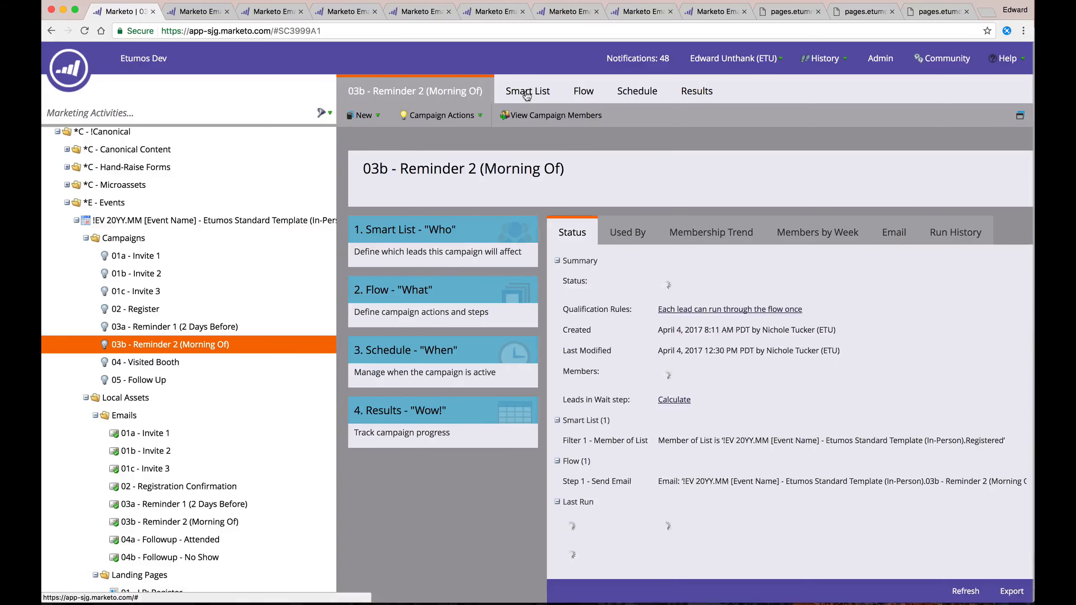
{"action": "left_click", "coordinate": [526, 94]}
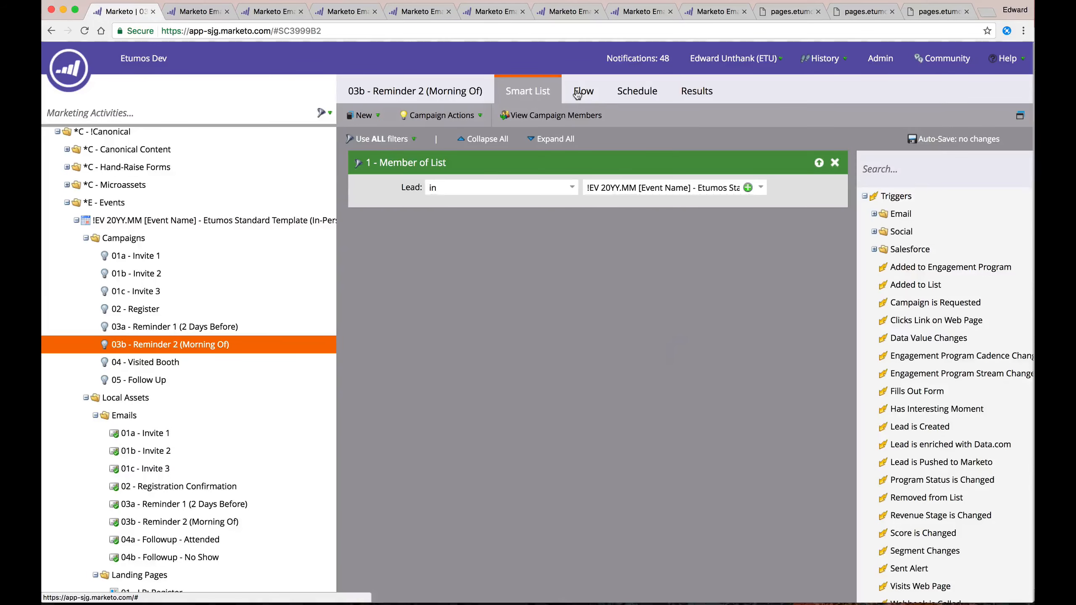
{"action": "left_click", "coordinate": [640, 186]}
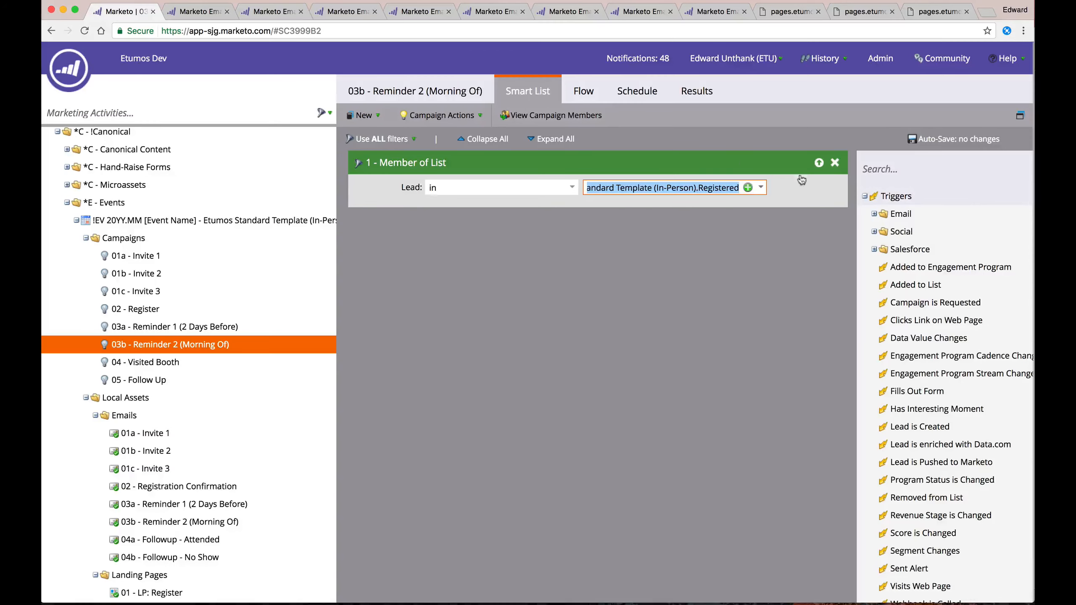
{"action": "left_click", "coordinate": [585, 94]}
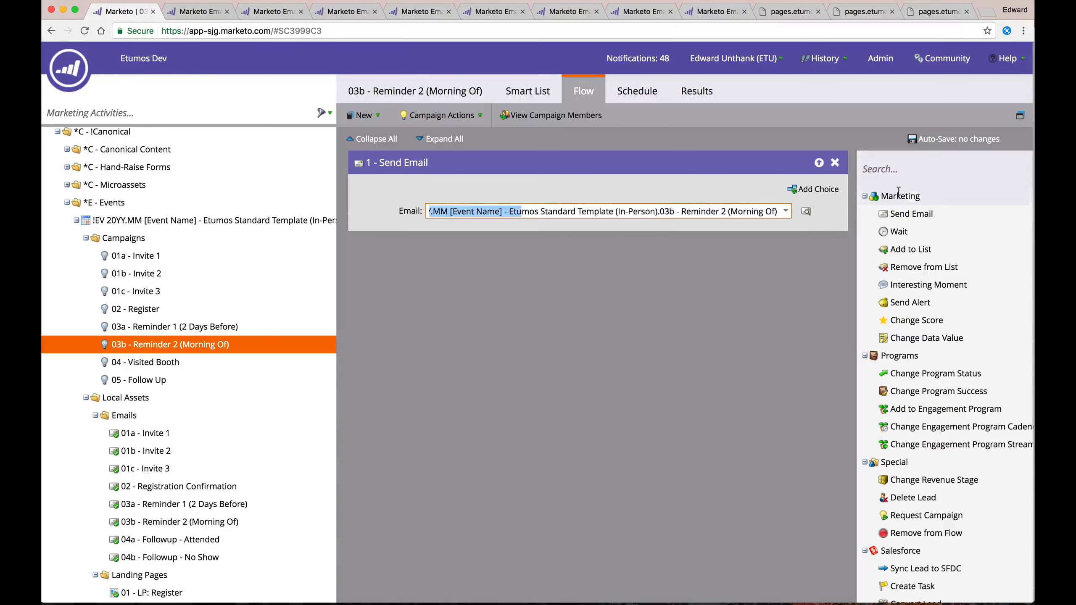
Examine the 04 - Visited Booth campaign's form trigger web page and its Change Program Status and Add to List flow steps.
{"action": "left_click", "coordinate": [214, 365]}
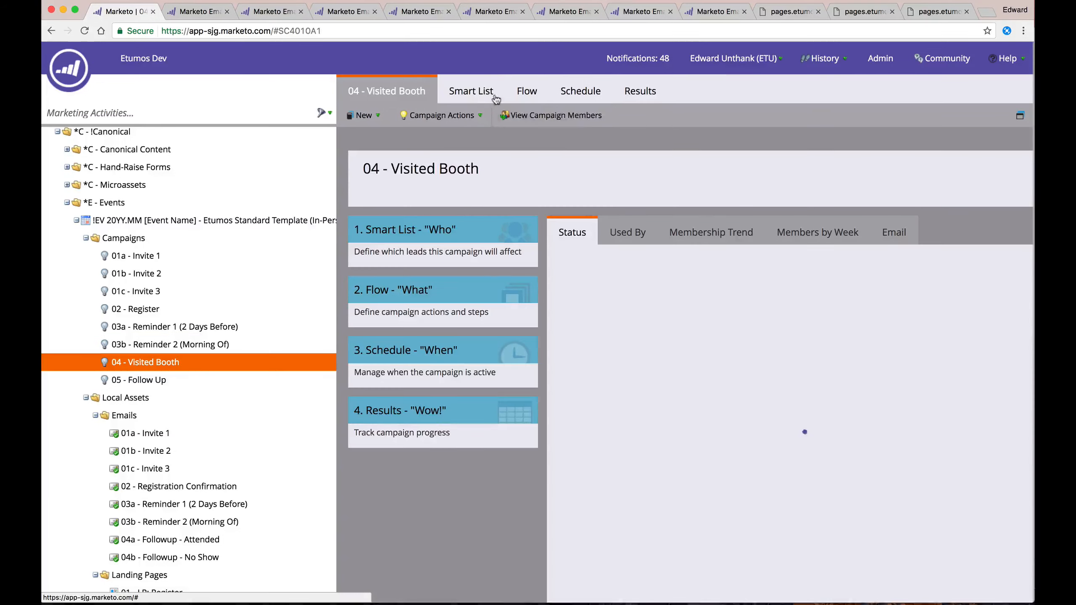
{"action": "left_click", "coordinate": [495, 98]}
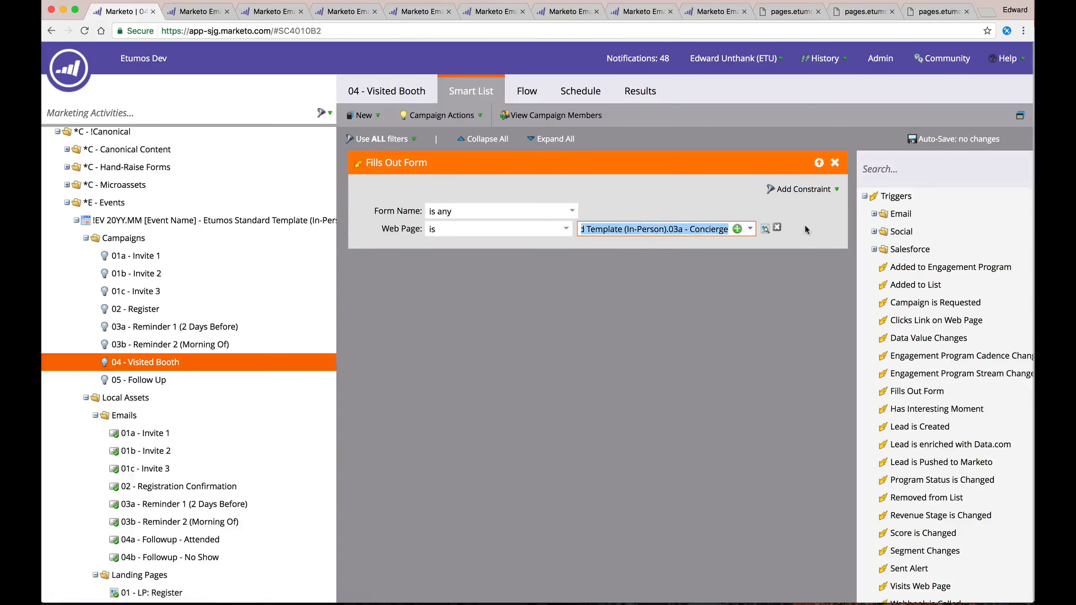
{"action": "left_click", "coordinate": [527, 91]}
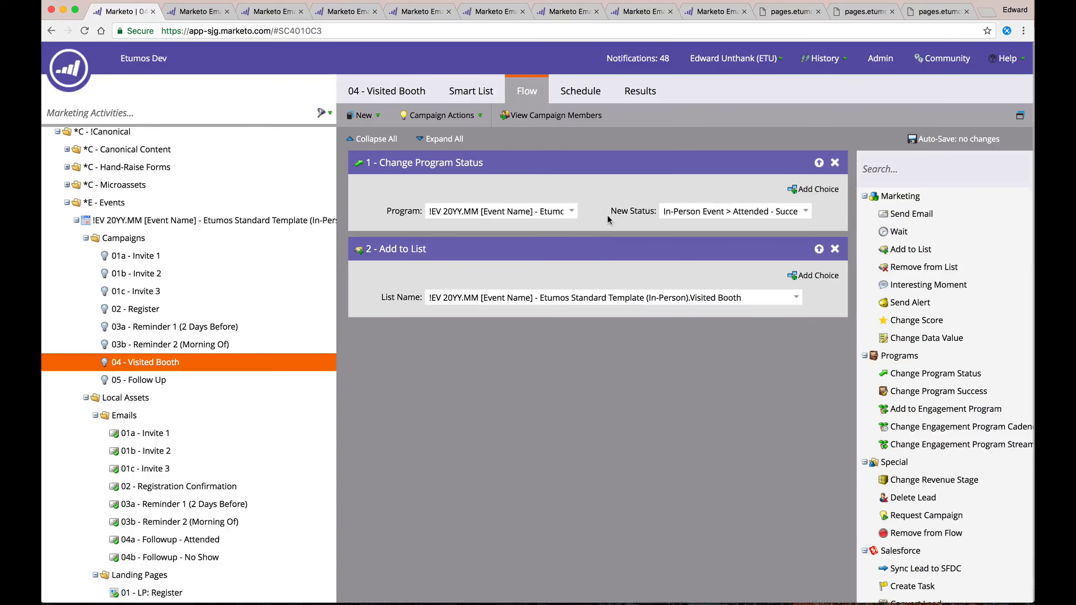
{"action": "left_click_drag", "start_coordinate": [705, 211], "coordinate": [867, 215]}
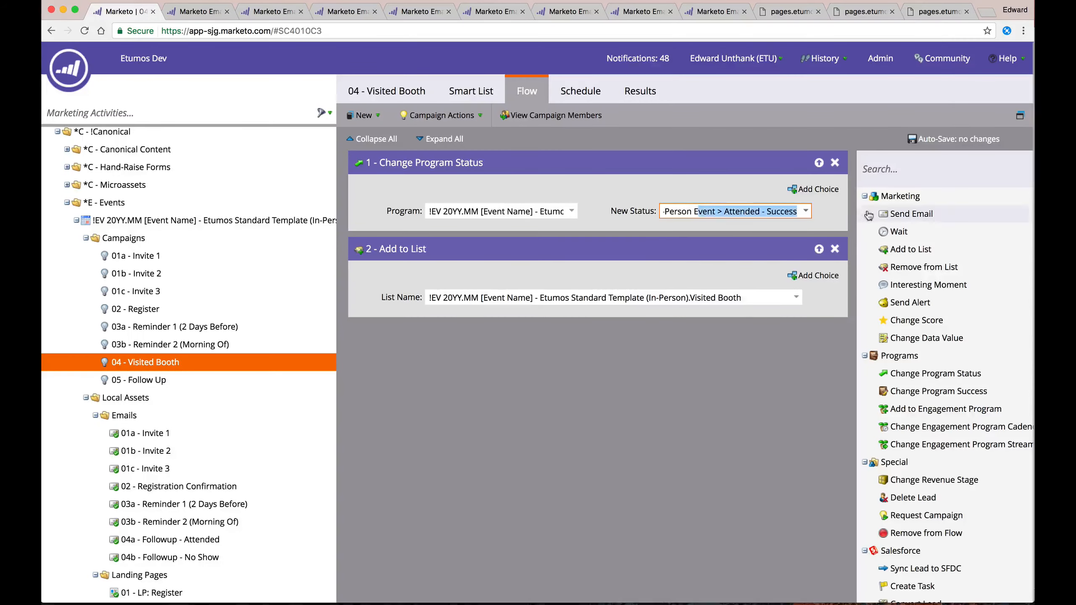
{"action": "left_click", "coordinate": [577, 366]}
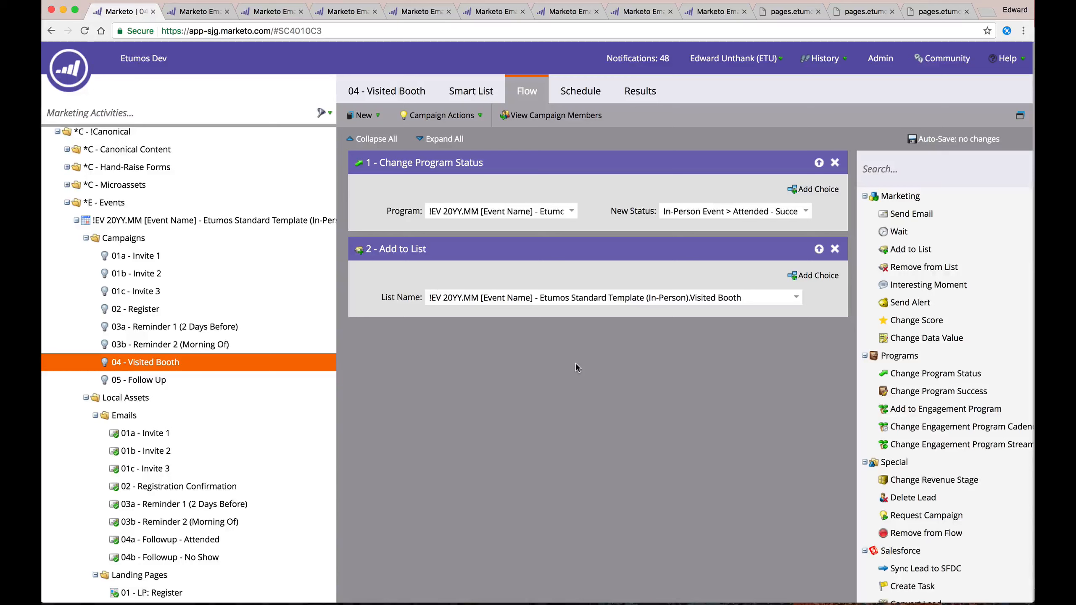
Review the 05 - Follow Up campaign's Member of Program filter with its program and program status constraints.
{"action": "left_click", "coordinate": [195, 387]}
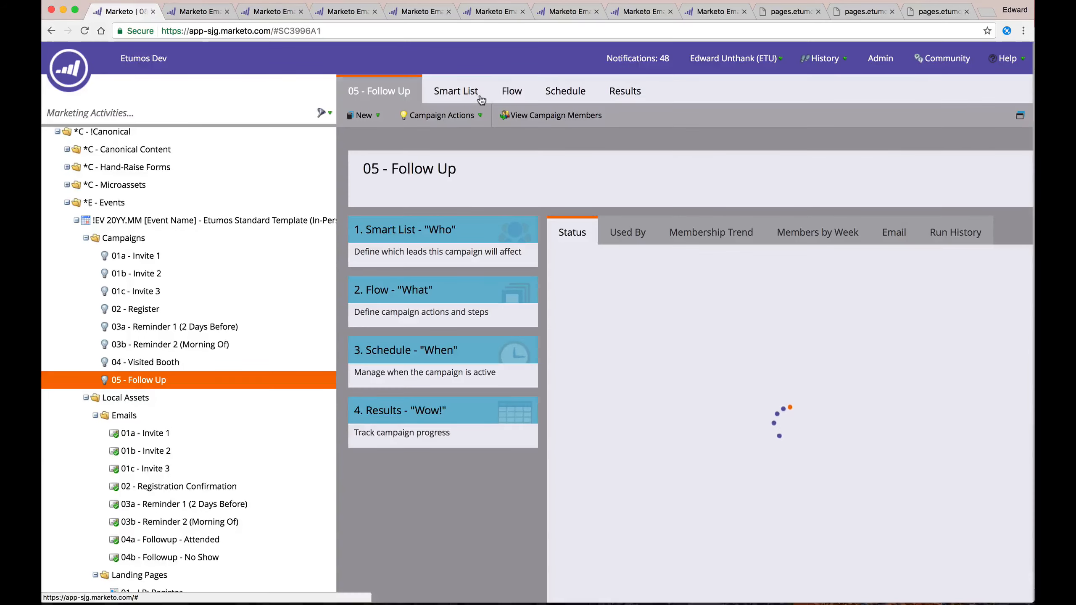
{"action": "left_click", "coordinate": [466, 99]}
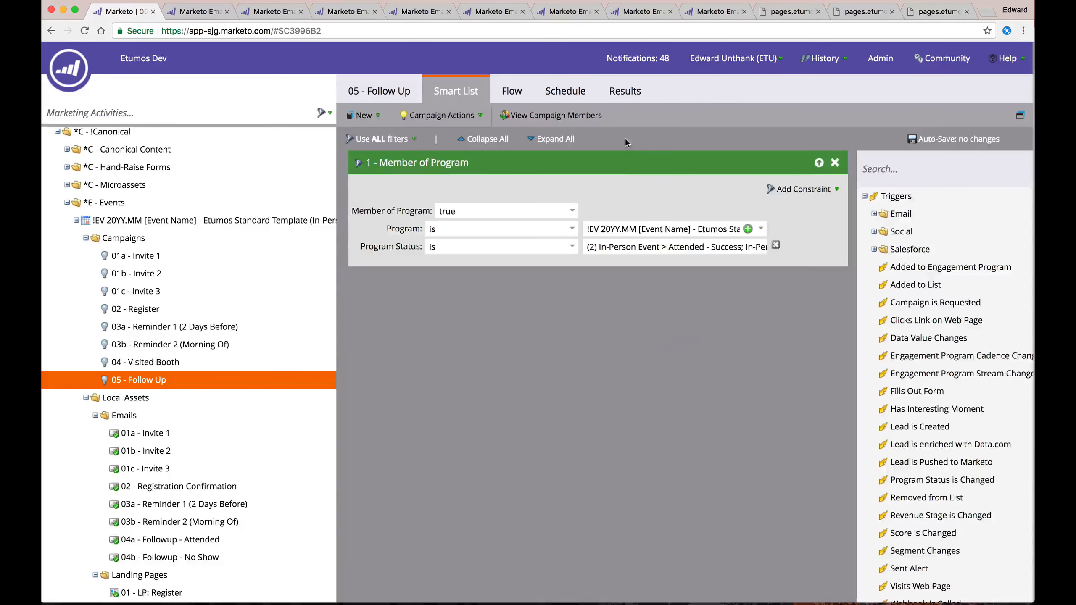
{"action": "left_click", "coordinate": [613, 224]}
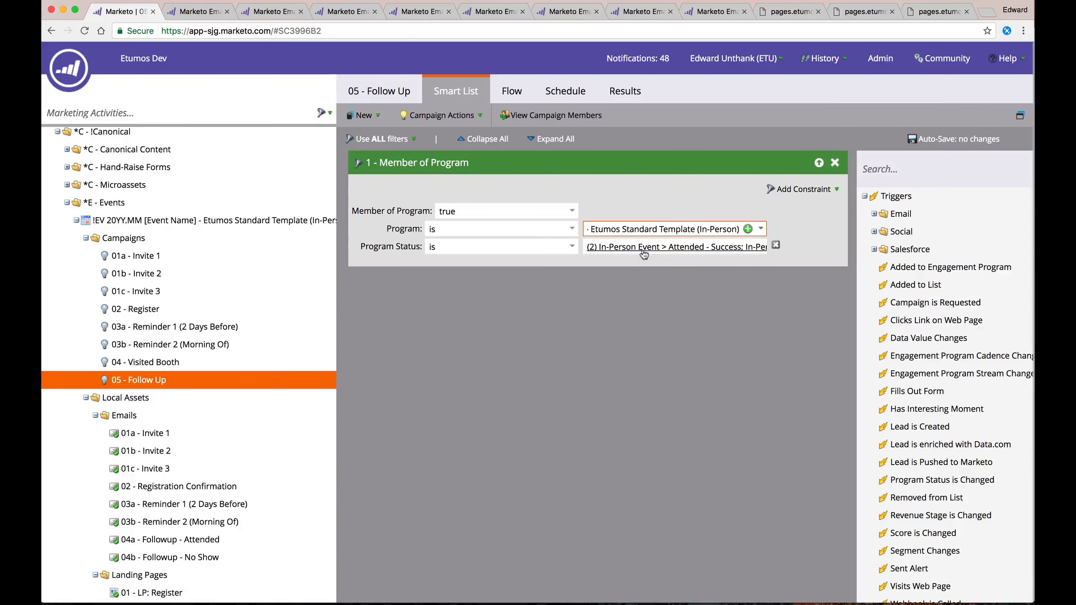
Inspect the 05 - Follow Up flow's Send Email choices, checking the list condition and follow-up email for attendees and no-shows.
{"action": "left_click", "coordinate": [515, 91]}
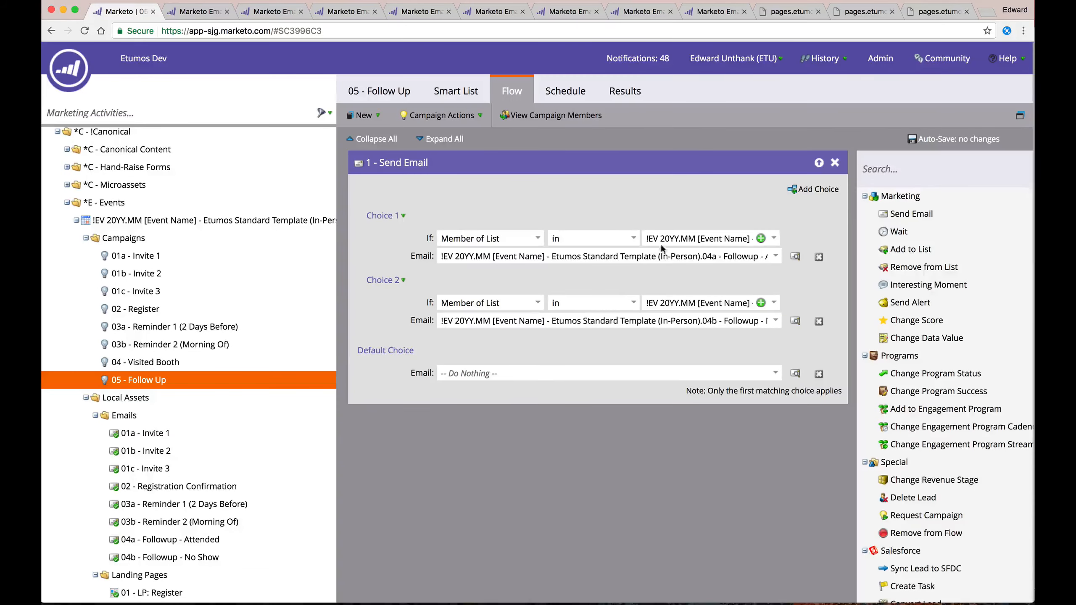
{"action": "left_click_drag", "start_coordinate": [691, 238], "coordinate": [846, 246]}
{"action": "left_click_drag", "start_coordinate": [684, 256], "coordinate": [850, 267]}
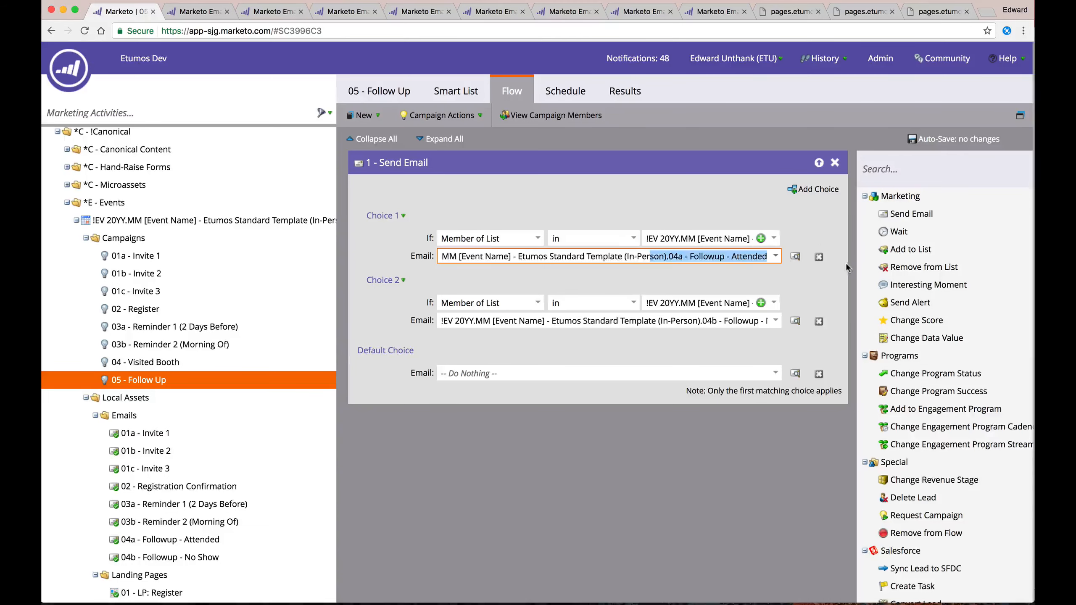
{"action": "left_click_drag", "start_coordinate": [711, 300], "coordinate": [837, 315]}
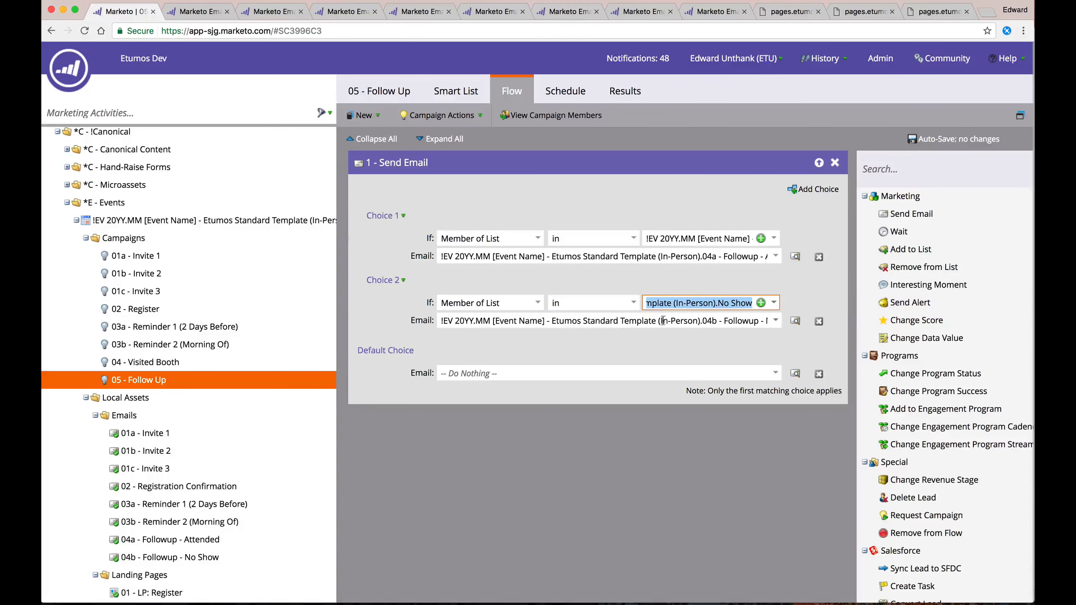
{"action": "left_click_drag", "start_coordinate": [664, 321], "coordinate": [876, 336]}
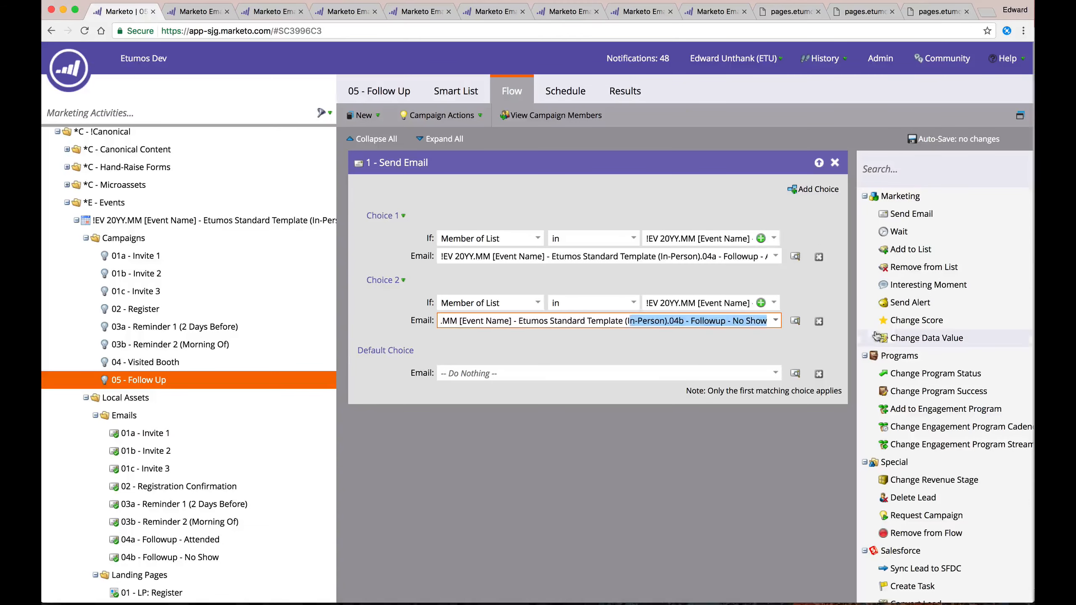
{"action": "left_click", "coordinate": [638, 459]}
Look over the in-person template's campaigns and local assets, including its emails, landing pages, lists, reports and smart lists.
{"action": "scroll", "coordinate": [214, 418], "scroll_direction": "down", "scroll_amount": 5}
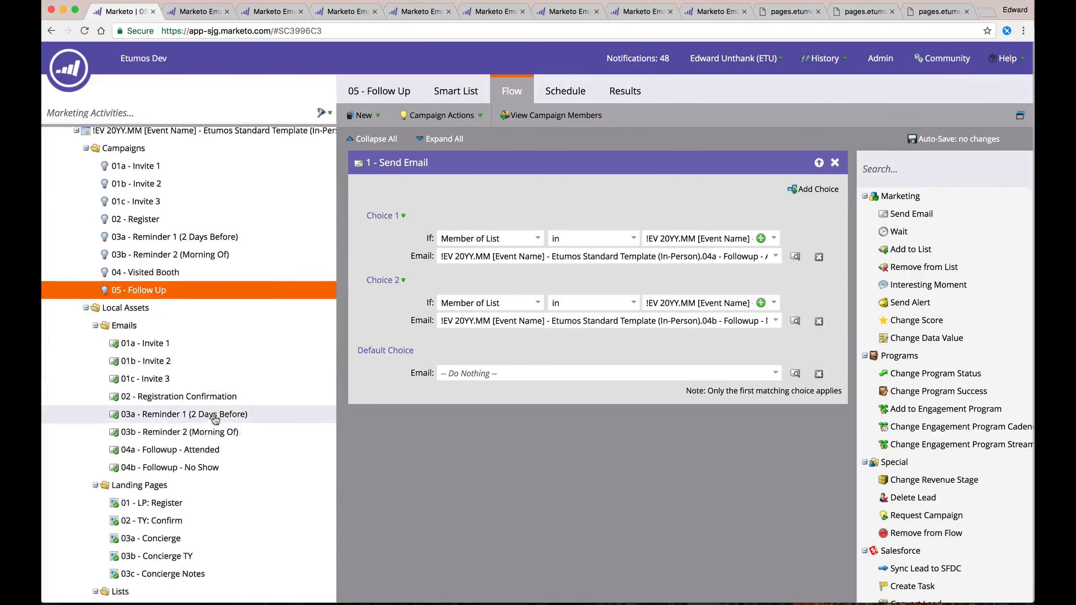
{"action": "scroll", "coordinate": [216, 420], "scroll_direction": "up", "scroll_amount": 5}
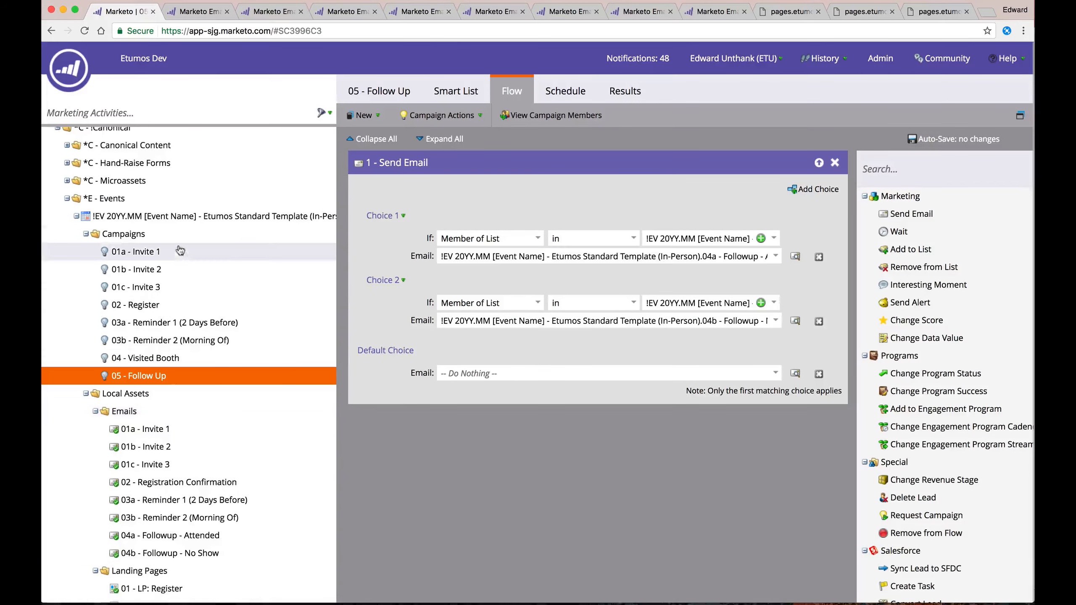
{"action": "scroll", "coordinate": [186, 244], "scroll_direction": "down", "scroll_amount": 4}
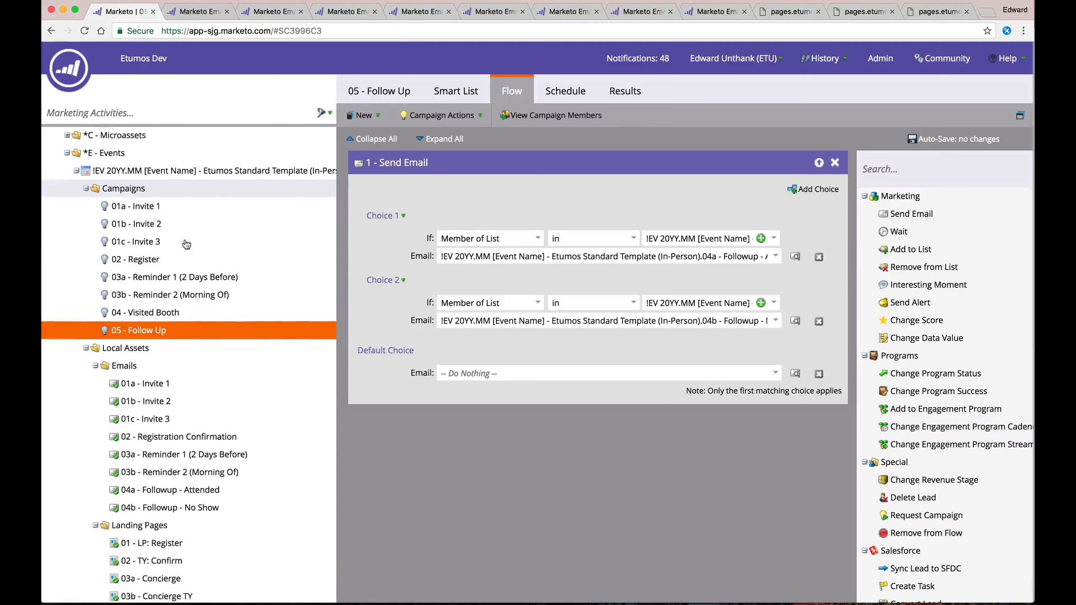
{"action": "scroll", "coordinate": [186, 244], "scroll_direction": "down", "scroll_amount": 4}
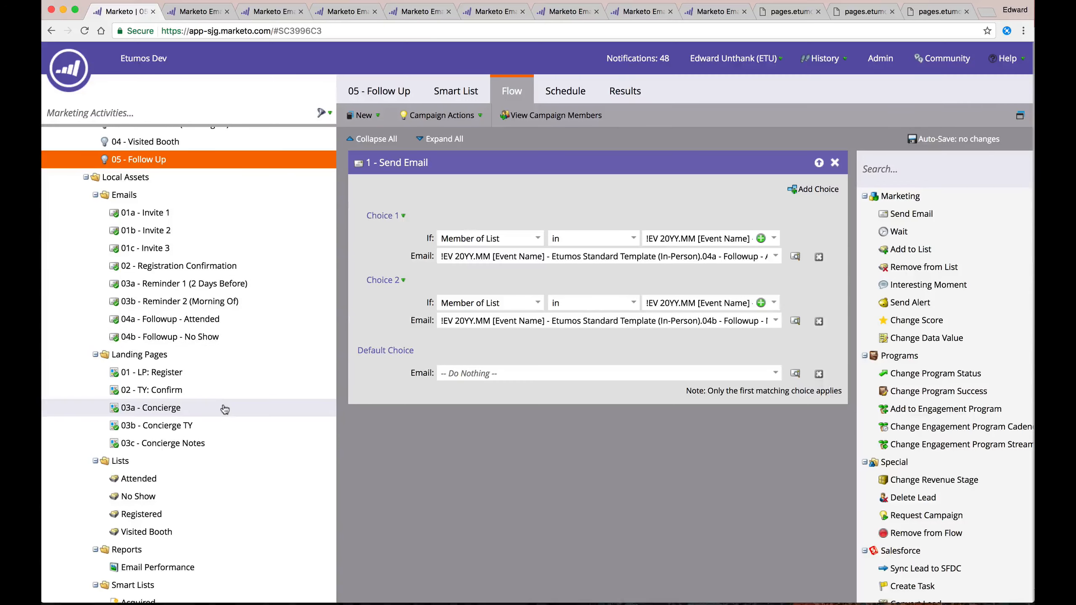
{"action": "scroll", "coordinate": [225, 409], "scroll_direction": "down", "scroll_amount": 1}
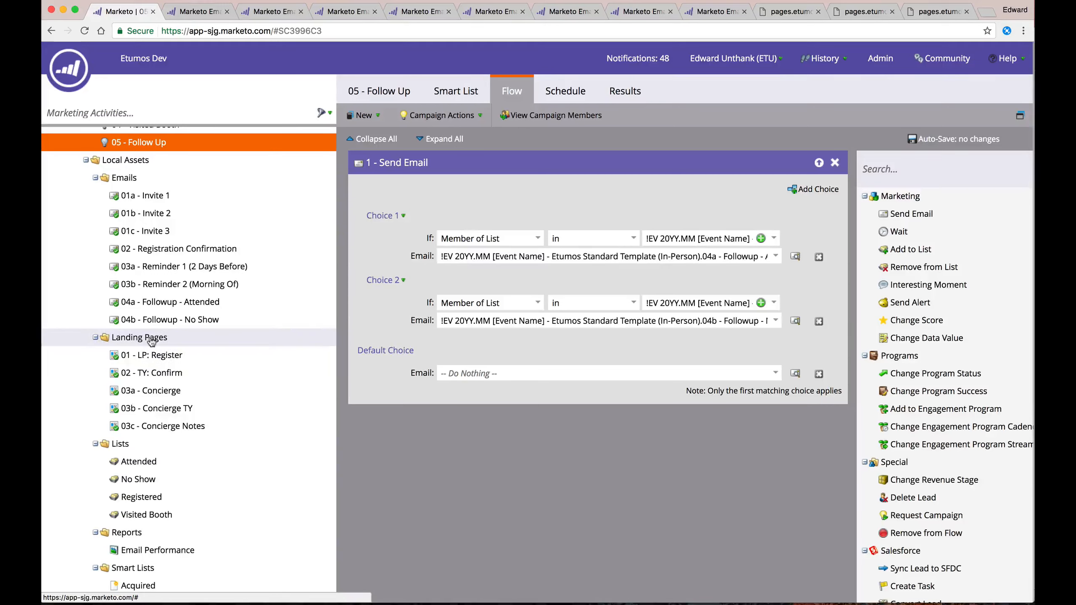
{"action": "scroll", "coordinate": [152, 342], "scroll_direction": "down", "scroll_amount": 3}
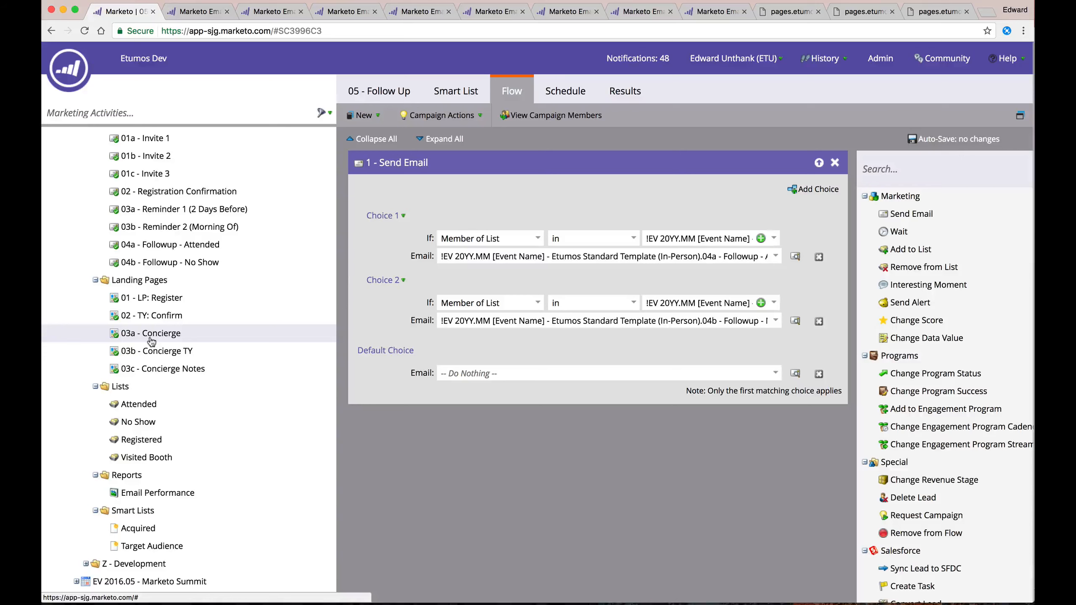
{"action": "scroll", "coordinate": [152, 342], "scroll_direction": "up", "scroll_amount": 4}
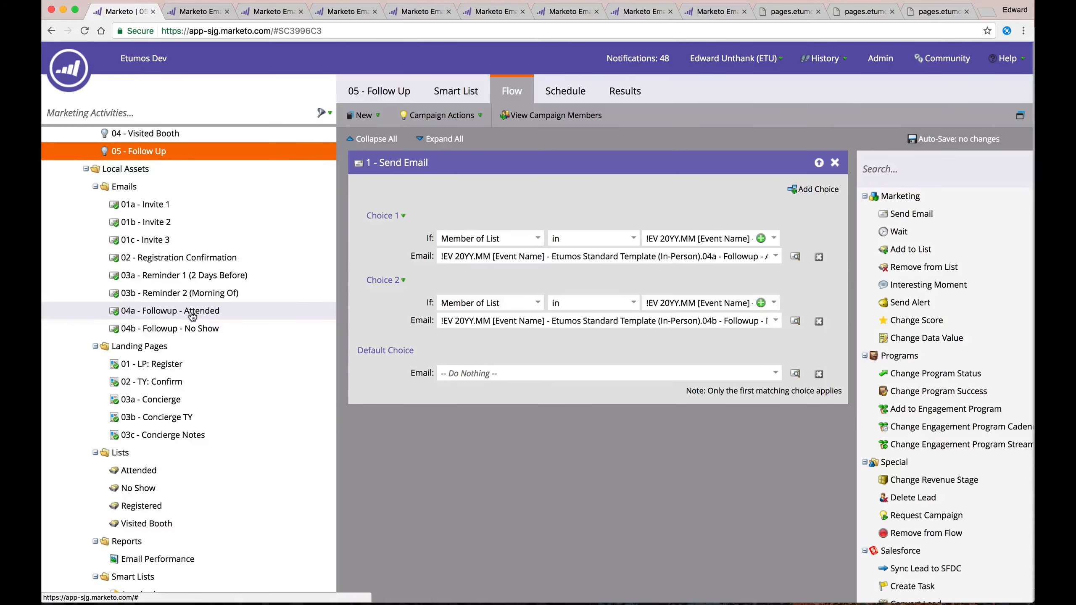
{"action": "scroll", "coordinate": [192, 316], "scroll_direction": "down", "scroll_amount": 2}
{"action": "scroll", "coordinate": [192, 316], "scroll_direction": "down", "scroll_amount": 1}
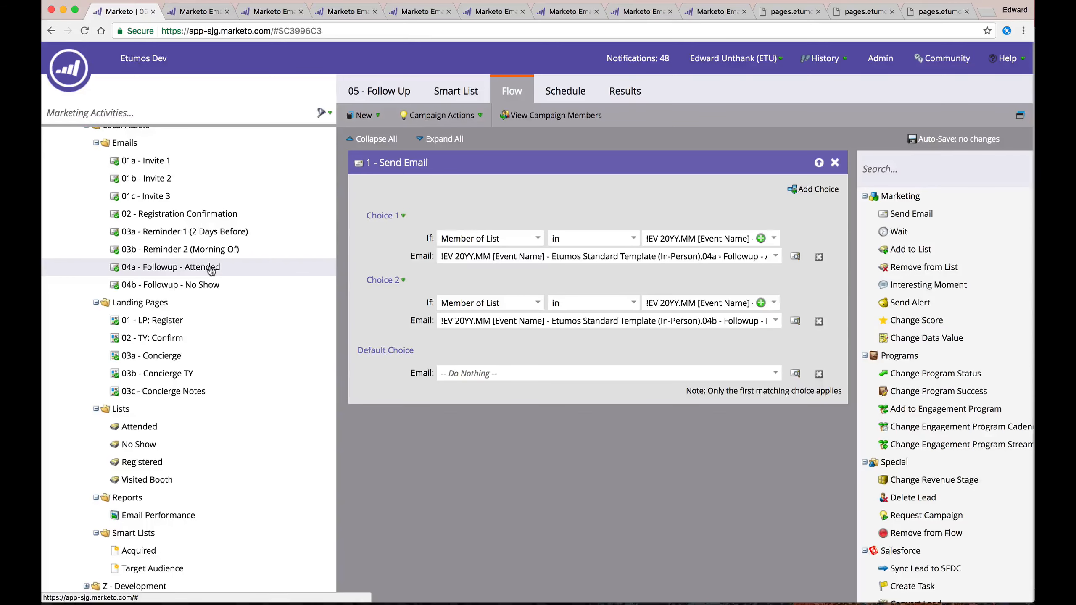
{"action": "scroll", "coordinate": [212, 271], "scroll_direction": "down", "scroll_amount": 5}
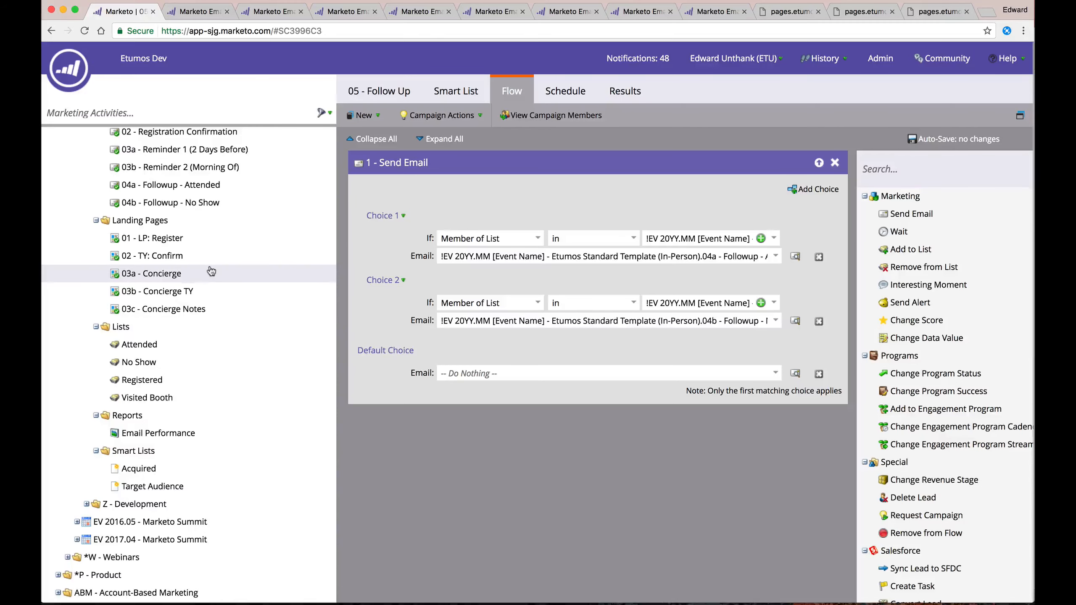
{"action": "scroll", "coordinate": [211, 271], "scroll_direction": "down", "scroll_amount": 1}
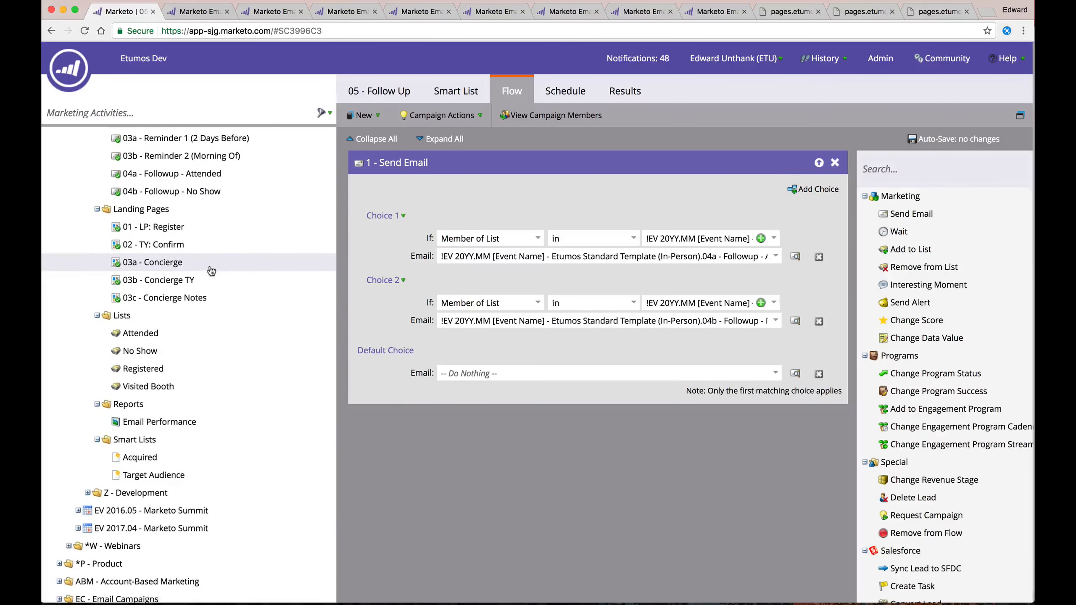
Open the 03a - Concierge landing page's details and view its published page, checking the page URL.
{"action": "left_click", "coordinate": [194, 267]}
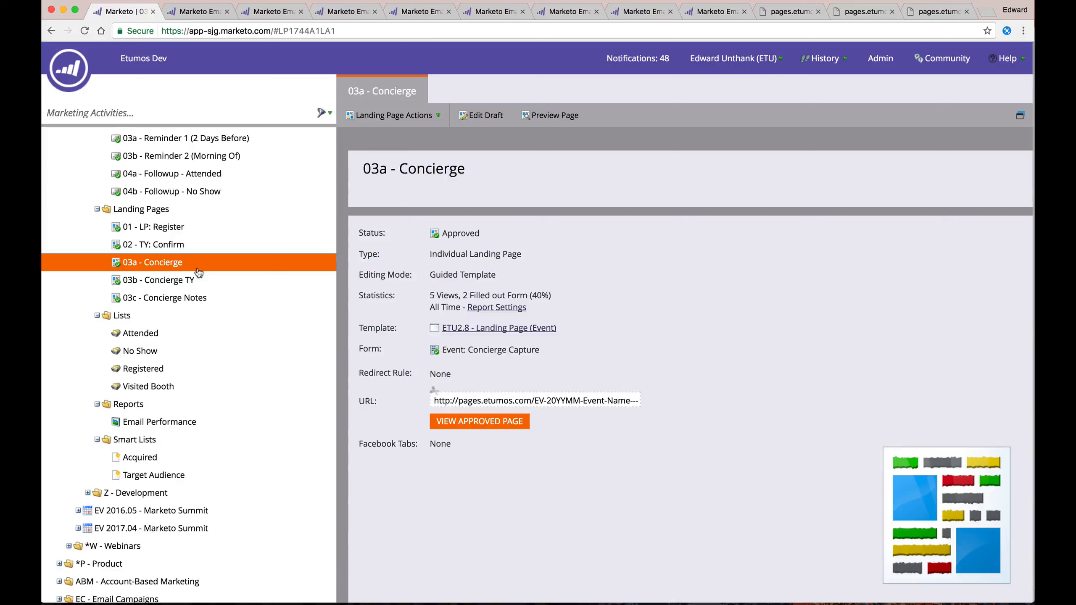
{"action": "left_click", "coordinate": [796, 15]}
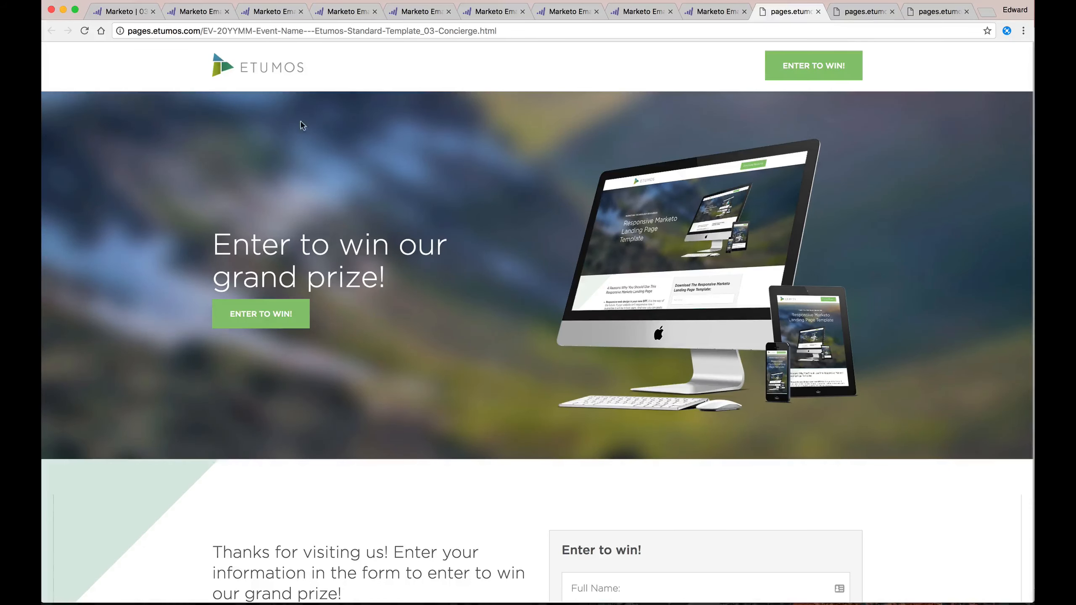
{"action": "scroll", "coordinate": [409, 216], "scroll_direction": "down", "scroll_amount": 3}
{"action": "scroll", "coordinate": [409, 216], "scroll_direction": "up", "scroll_amount": 3}
{"action": "left_click", "coordinate": [373, 31]}
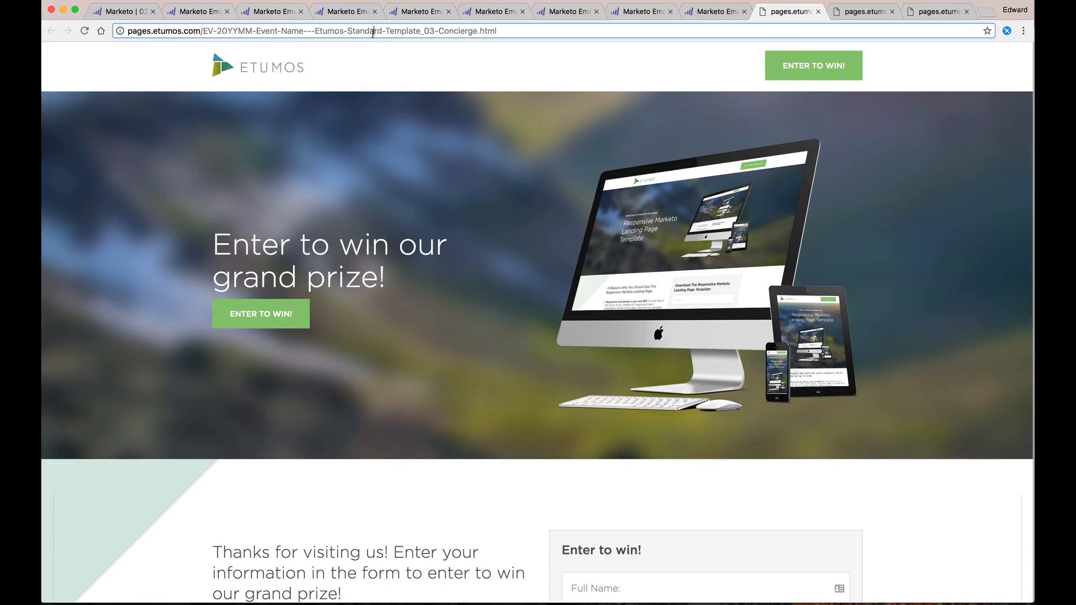
{"action": "left_click", "coordinate": [406, 160]}
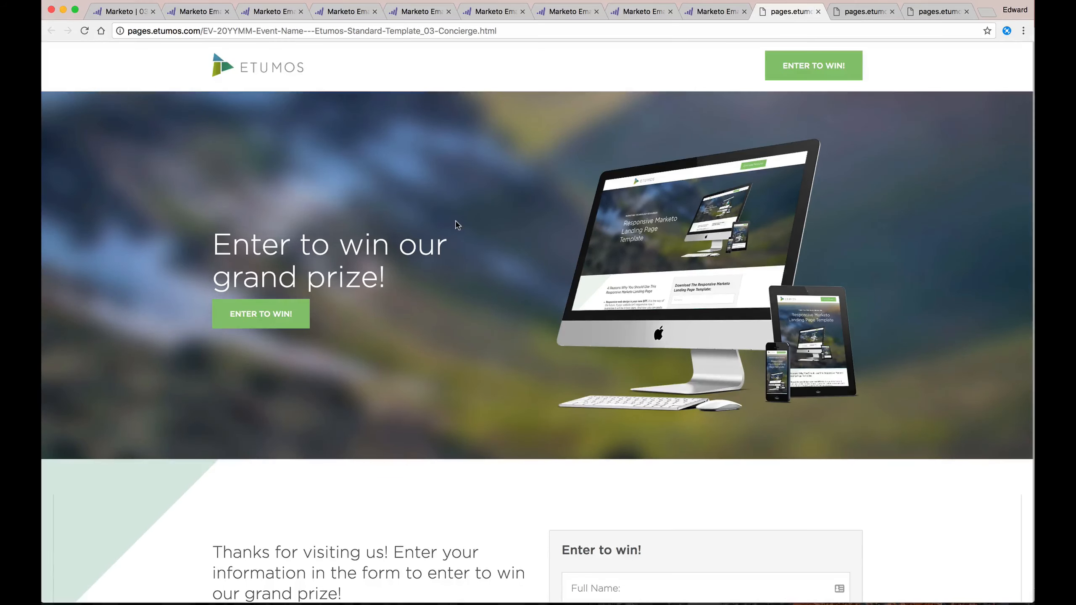
Examine the published concierge page from its grand prize headline down to the Enter to win form.
{"action": "scroll", "coordinate": [456, 224], "scroll_direction": "down", "scroll_amount": 2}
{"action": "scroll", "coordinate": [456, 224], "scroll_direction": "down", "scroll_amount": 6}
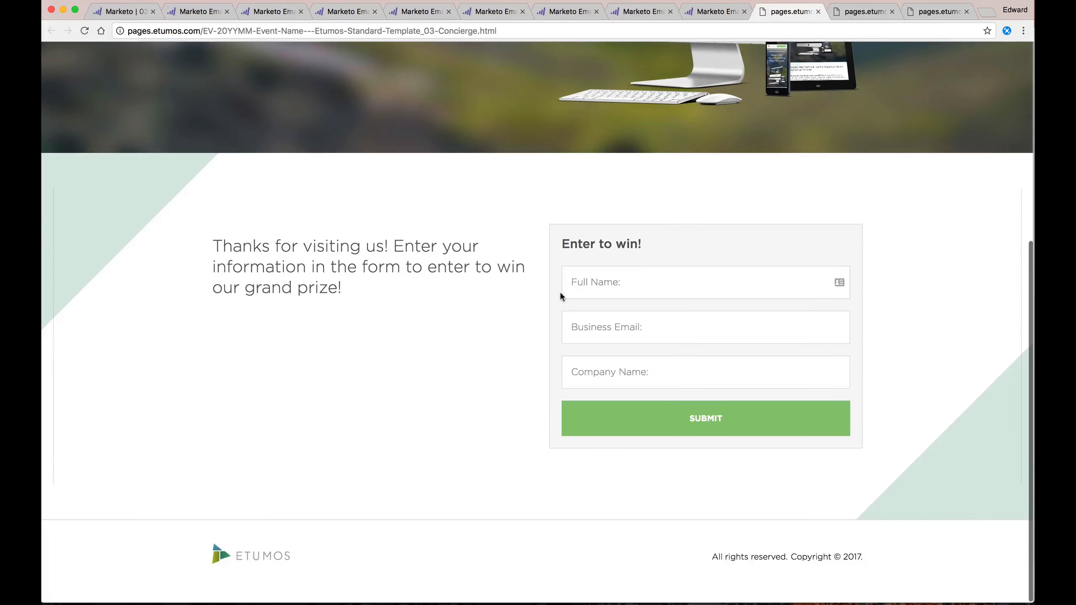
{"action": "scroll", "coordinate": [503, 276], "scroll_direction": "up", "scroll_amount": 8}
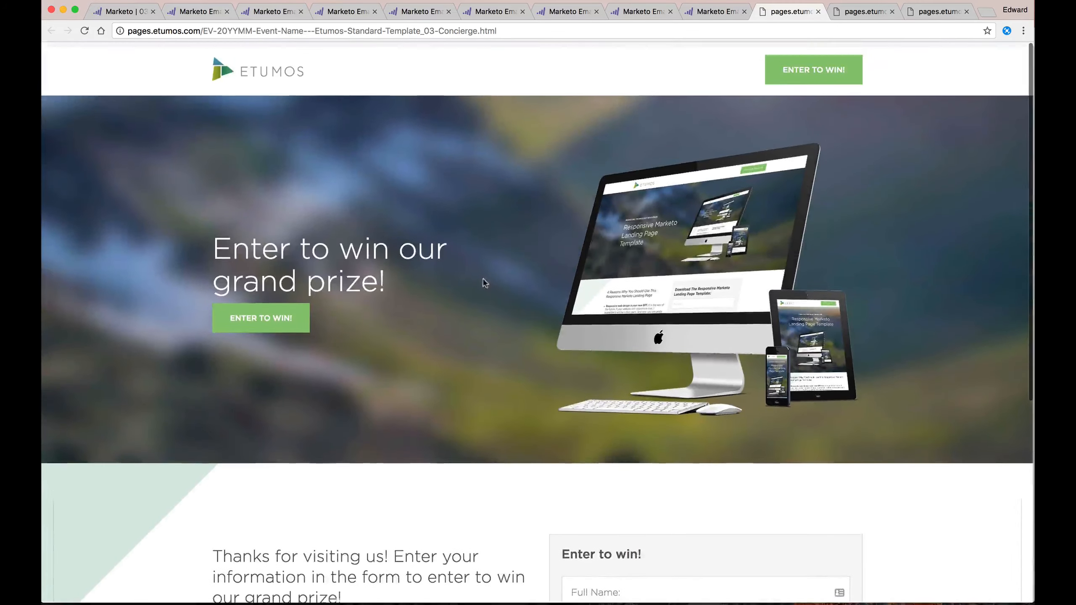
{"action": "double_click", "coordinate": [354, 279]}
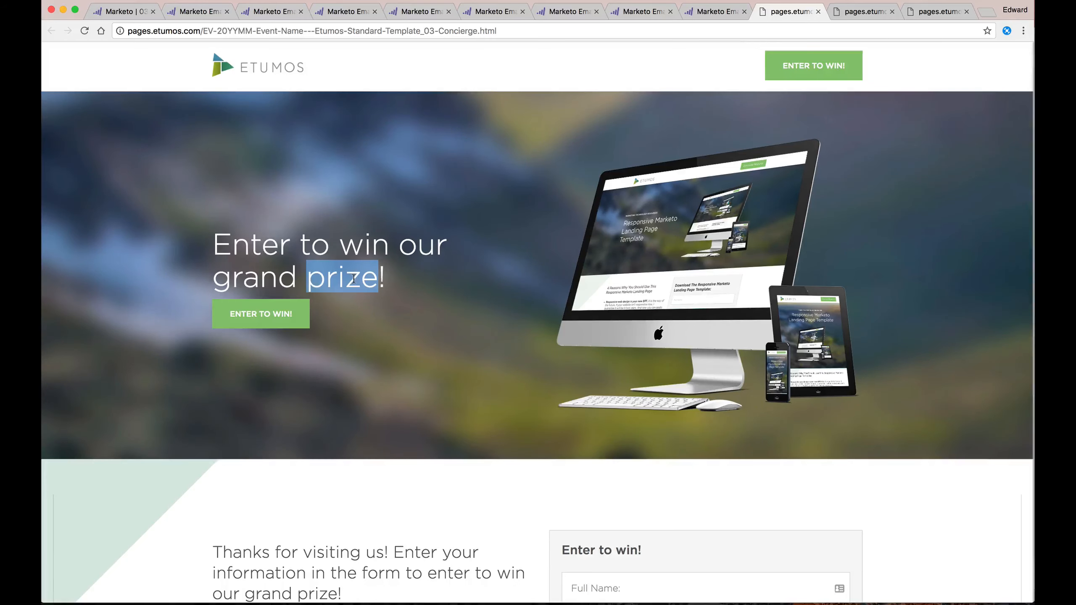
{"action": "scroll", "coordinate": [354, 279], "scroll_direction": "down", "scroll_amount": 6}
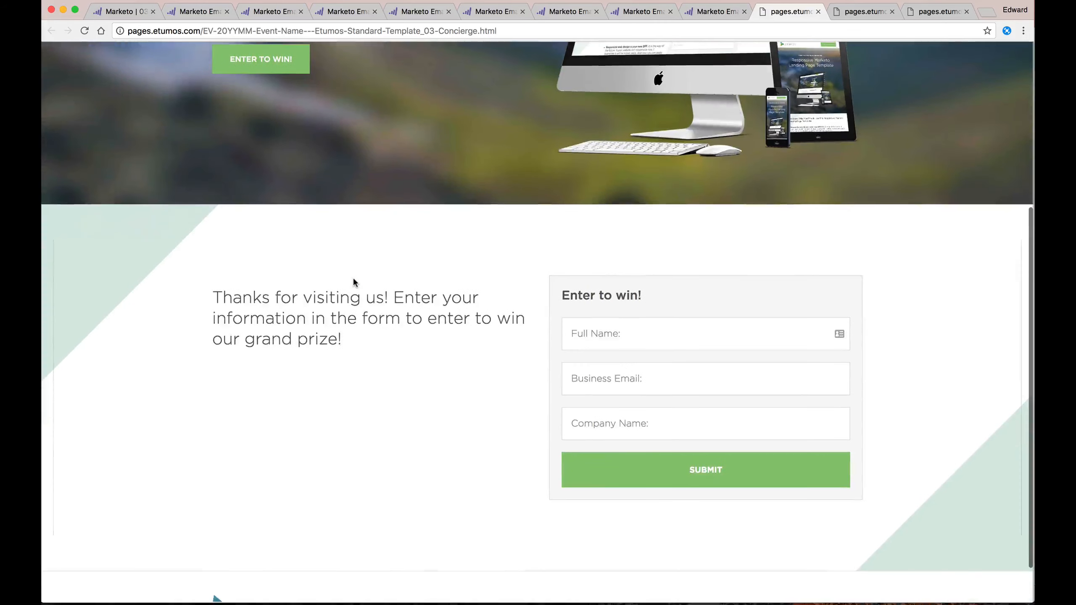
Test the Enter to win form's validation by leaving the Full Name, Business Email and Company Name fields empty.
{"action": "left_click", "coordinate": [580, 338]}
{"action": "left_click", "coordinate": [446, 319]}
{"action": "left_click", "coordinate": [604, 339]}
{"action": "key", "text": "Tab"}
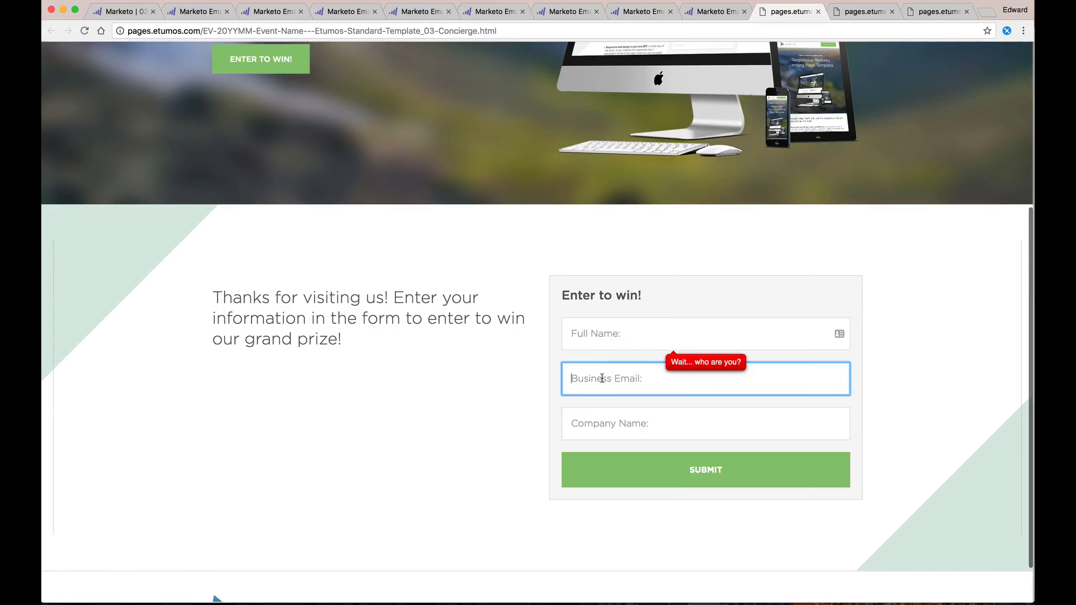
{"action": "left_click", "coordinate": [604, 335]}
{"action": "left_click", "coordinate": [493, 332]}
{"action": "left_click", "coordinate": [595, 331]}
{"action": "left_click", "coordinate": [598, 366]}
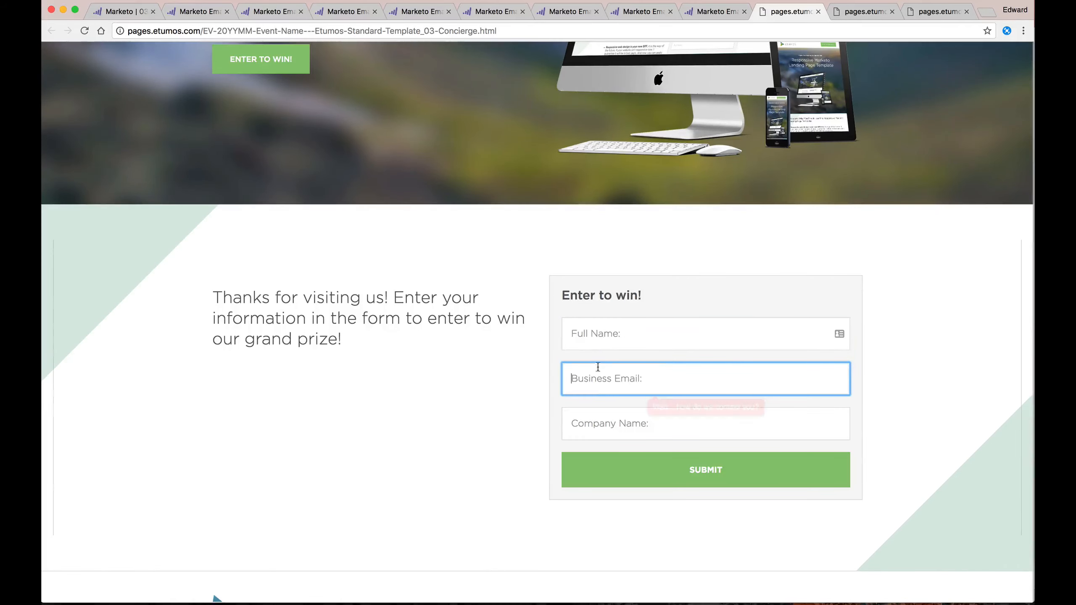
{"action": "left_click", "coordinate": [593, 432]}
{"action": "left_click", "coordinate": [457, 401]}
{"action": "scroll", "coordinate": [456, 401], "scroll_direction": "down", "scroll_amount": 2}
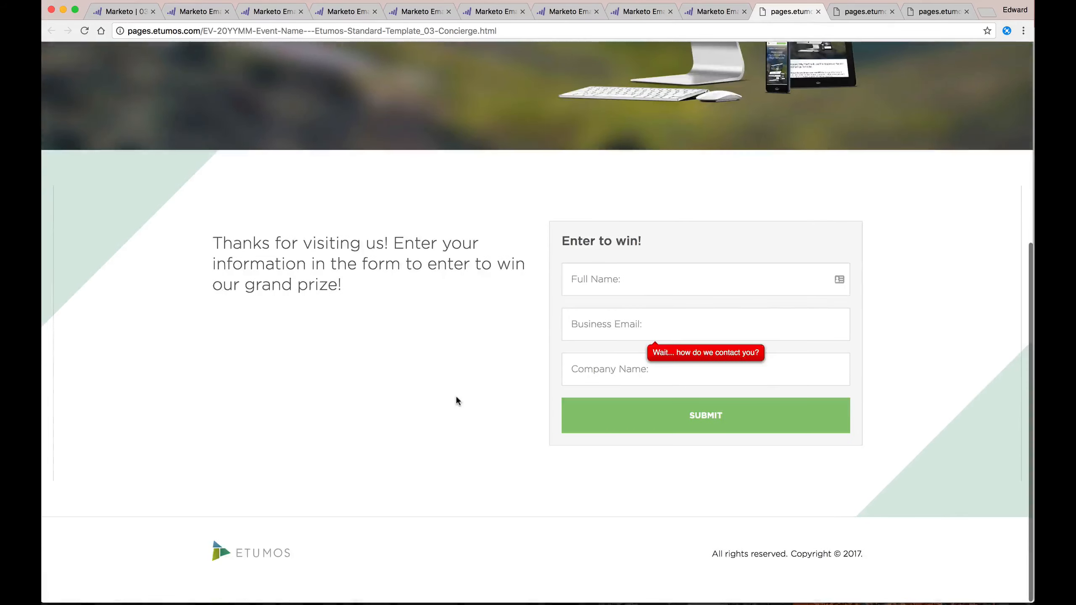
View the published 03b - Concierge TY page that follows the Enter to win form.
{"action": "scroll", "coordinate": [456, 401], "scroll_direction": "up", "scroll_amount": 1}
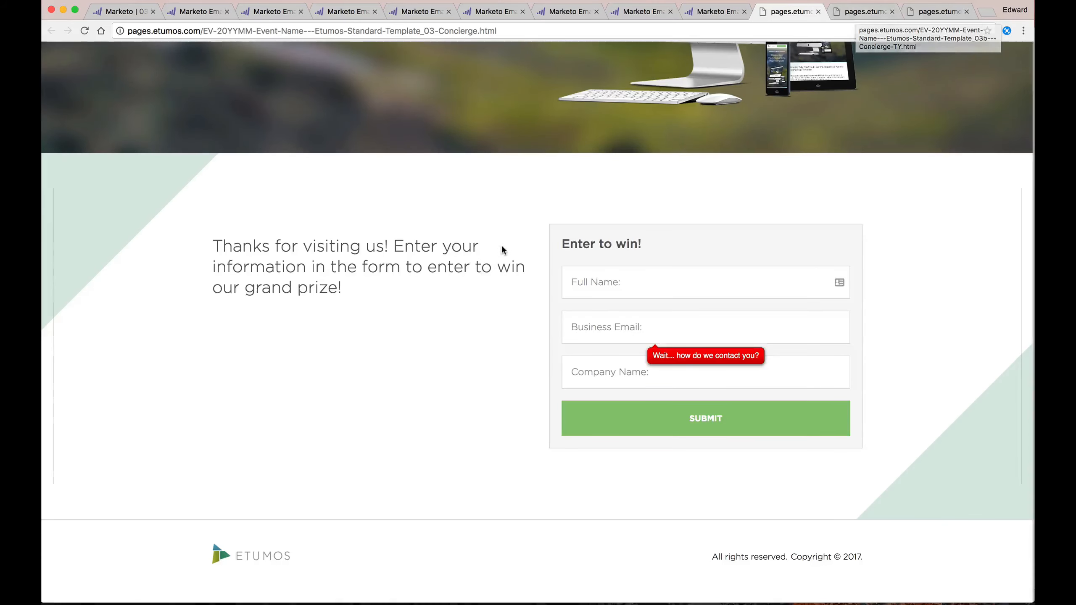
{"action": "scroll", "coordinate": [501, 248], "scroll_direction": "up", "scroll_amount": 8}
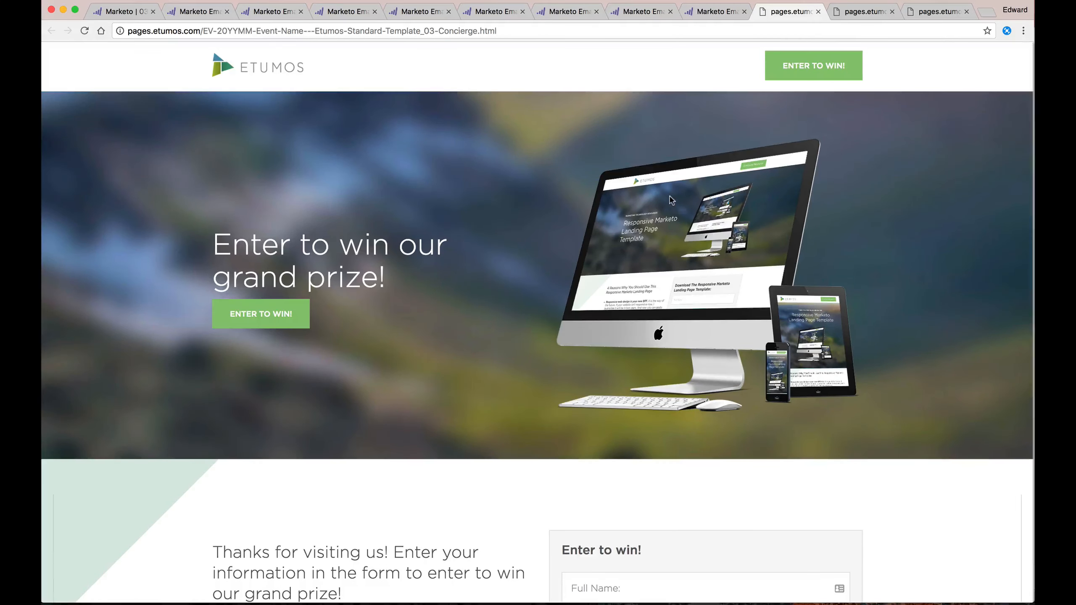
{"action": "left_click", "coordinate": [866, 14]}
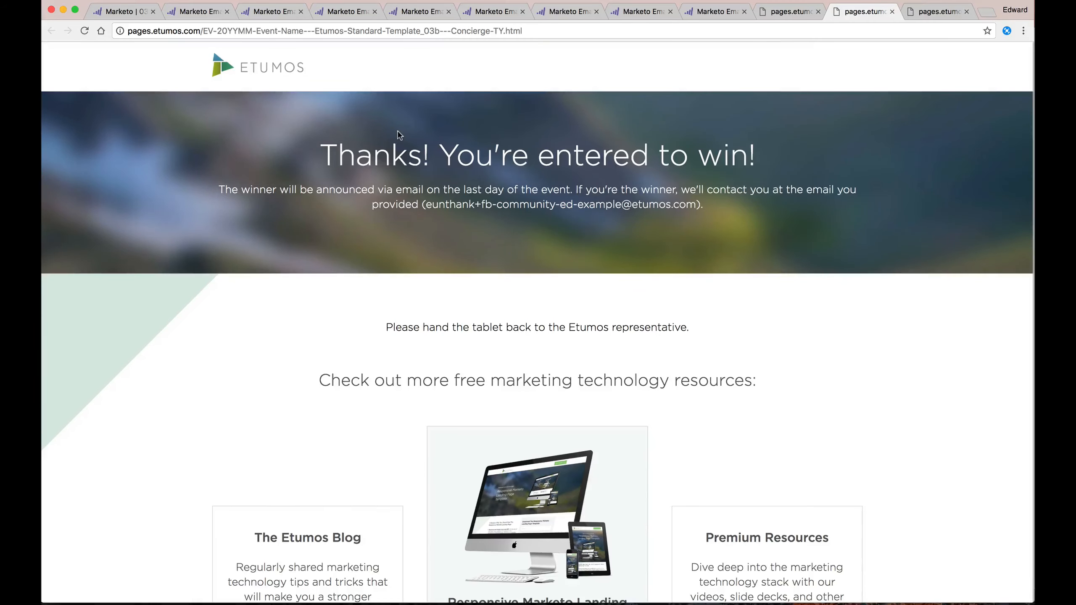
Return to the published 03 - Concierge page and recheck its Enter to win form and headline.
{"action": "left_click", "coordinate": [791, 12]}
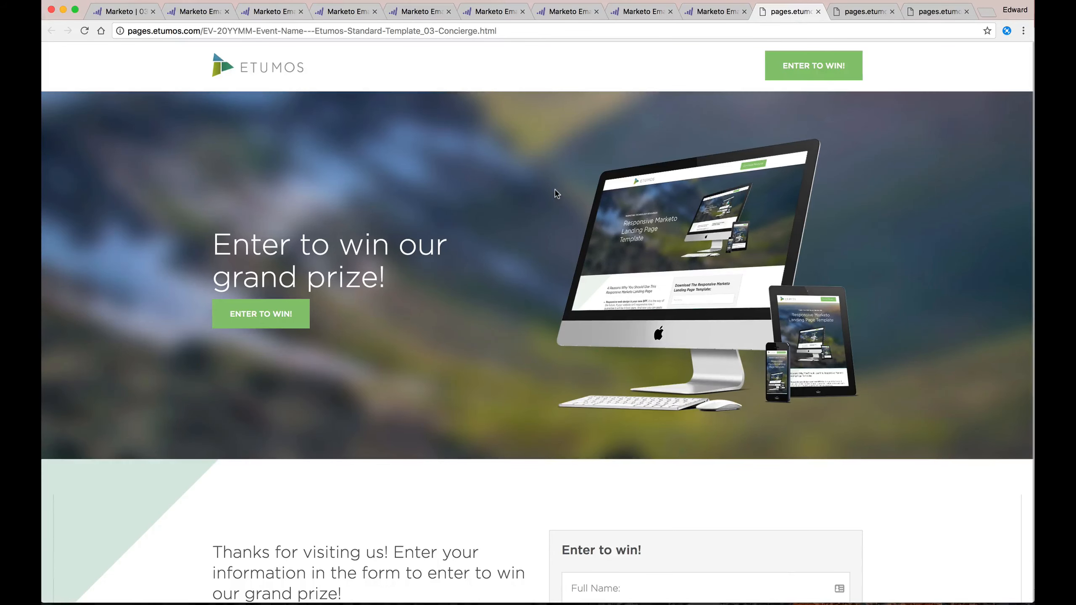
{"action": "scroll", "coordinate": [556, 193], "scroll_direction": "down", "scroll_amount": 6}
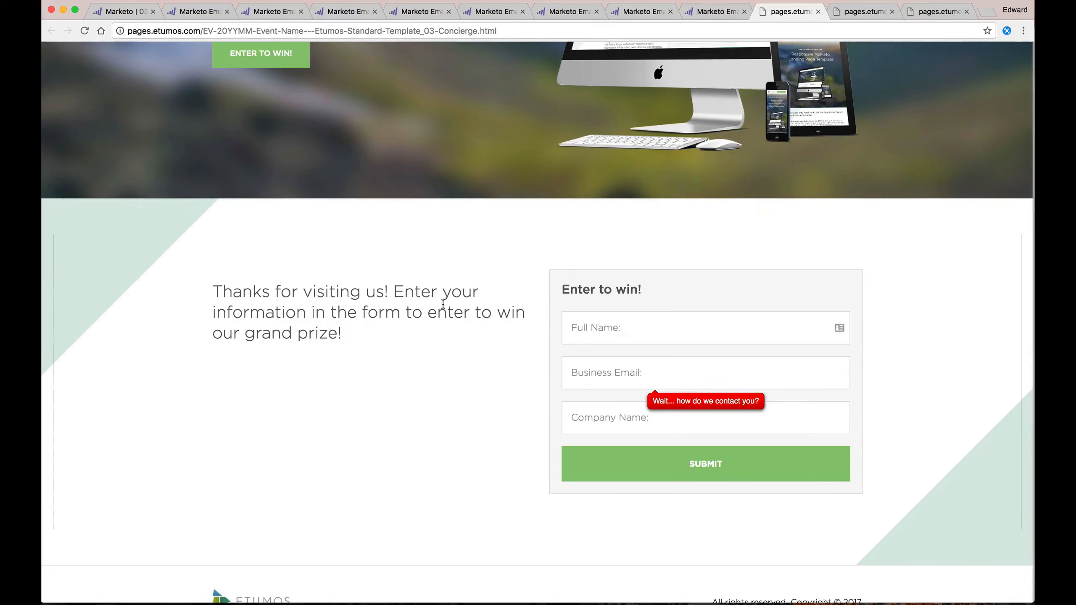
{"action": "scroll", "coordinate": [443, 303], "scroll_direction": "up", "scroll_amount": 5}
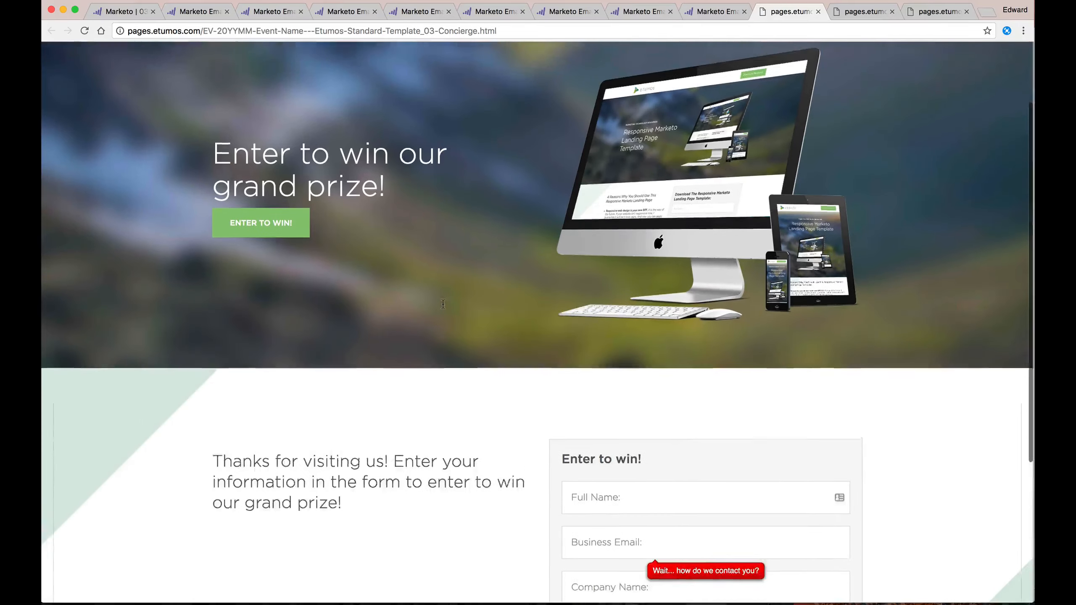
{"action": "double_click", "coordinate": [367, 199]}
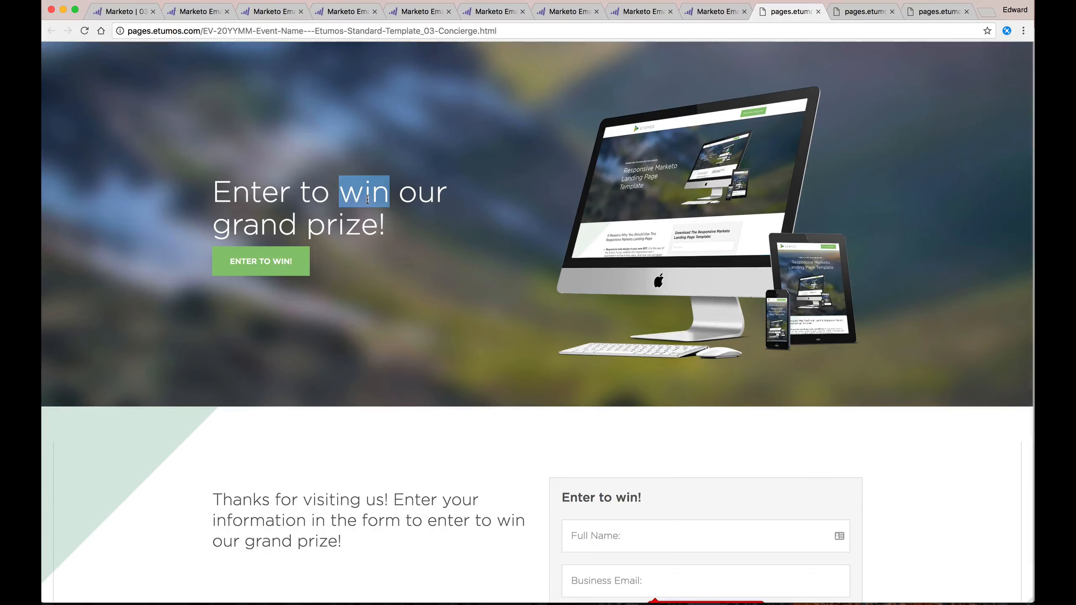
Review the concierge page from the grand prize headline to the thank-you text beside the Enter to win form.
{"action": "scroll", "coordinate": [367, 199], "scroll_direction": "down", "scroll_amount": 2}
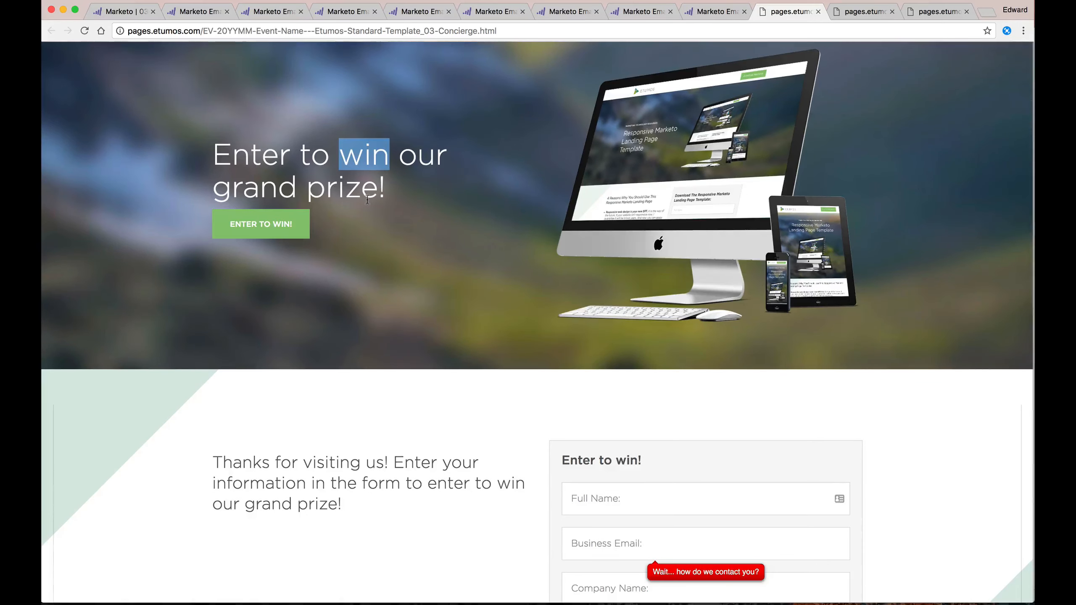
{"action": "scroll", "coordinate": [367, 199], "scroll_direction": "down", "scroll_amount": 3}
{"action": "left_click", "coordinate": [368, 199]}
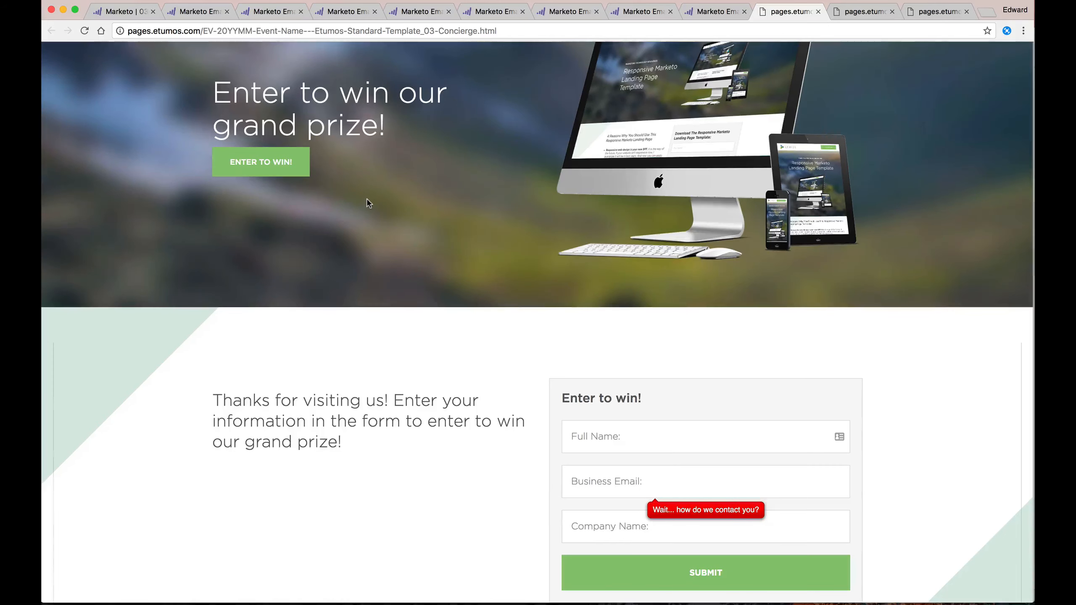
{"action": "left_click", "coordinate": [630, 440]}
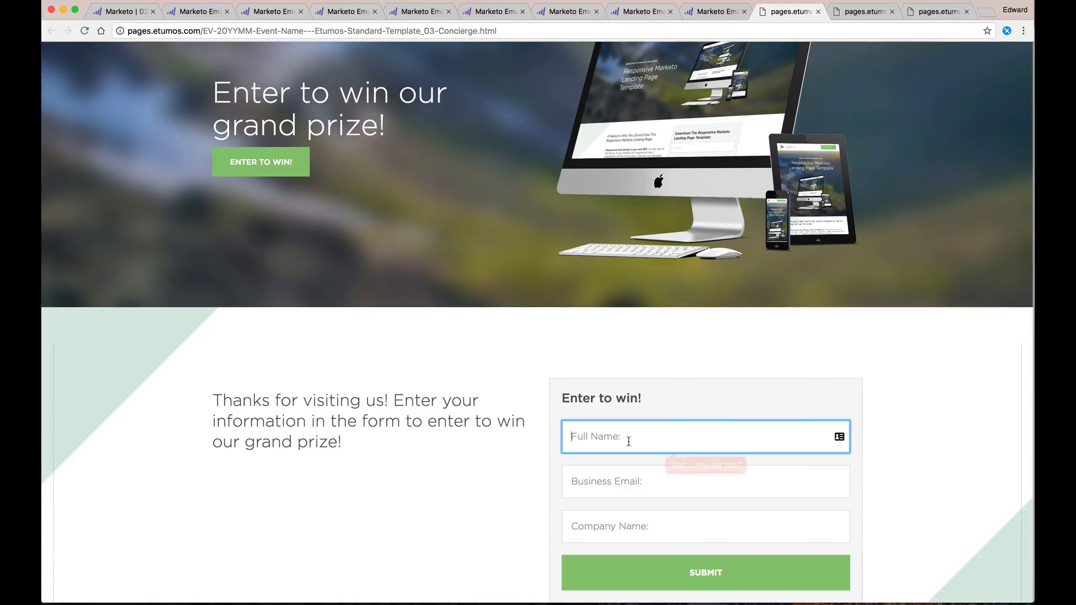
{"action": "left_click", "coordinate": [483, 428]}
{"action": "double_click", "coordinate": [484, 428]}
{"action": "double_click", "coordinate": [459, 424]}
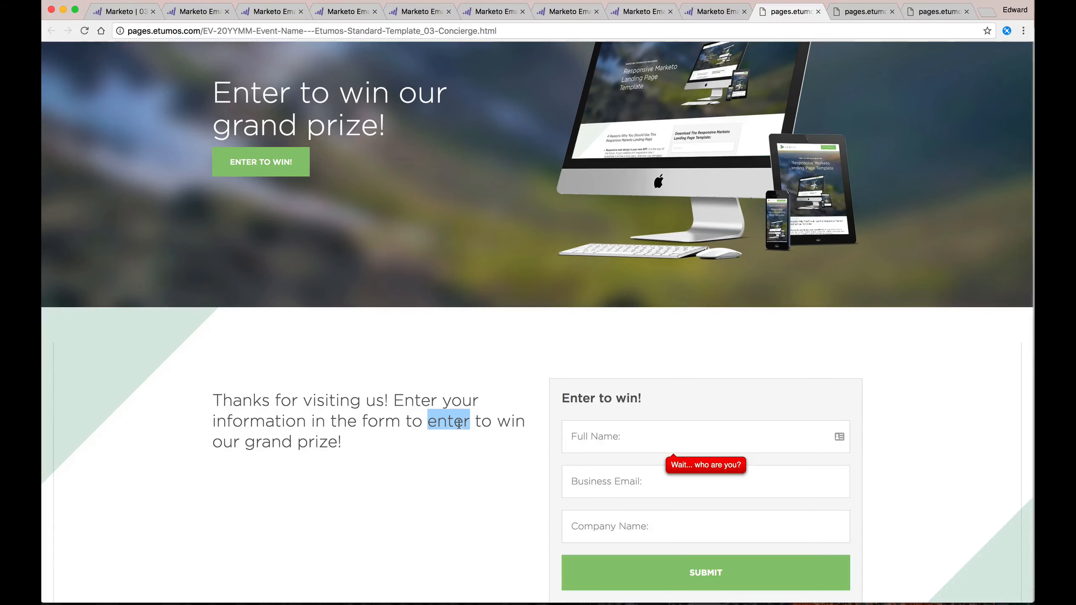
Recheck the required-field validation of the Enter to win form by passing through Full Name, Business Email and Company Name without filling them.
{"action": "scroll", "coordinate": [659, 307], "scroll_direction": "down", "scroll_amount": 2}
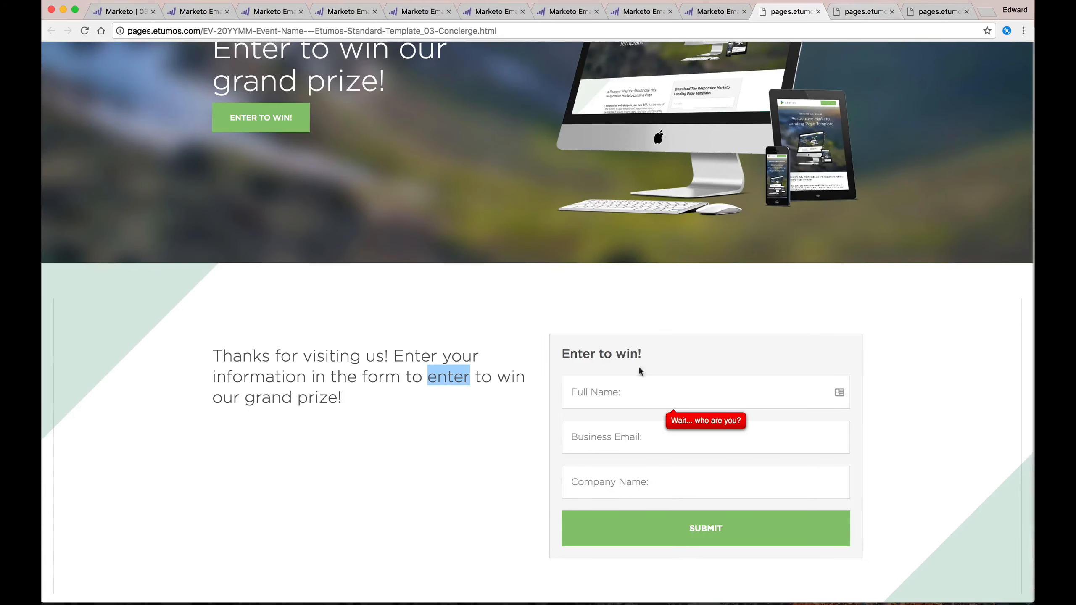
{"action": "left_click", "coordinate": [627, 385]}
{"action": "left_click", "coordinate": [598, 437]}
{"action": "left_click", "coordinate": [598, 482]}
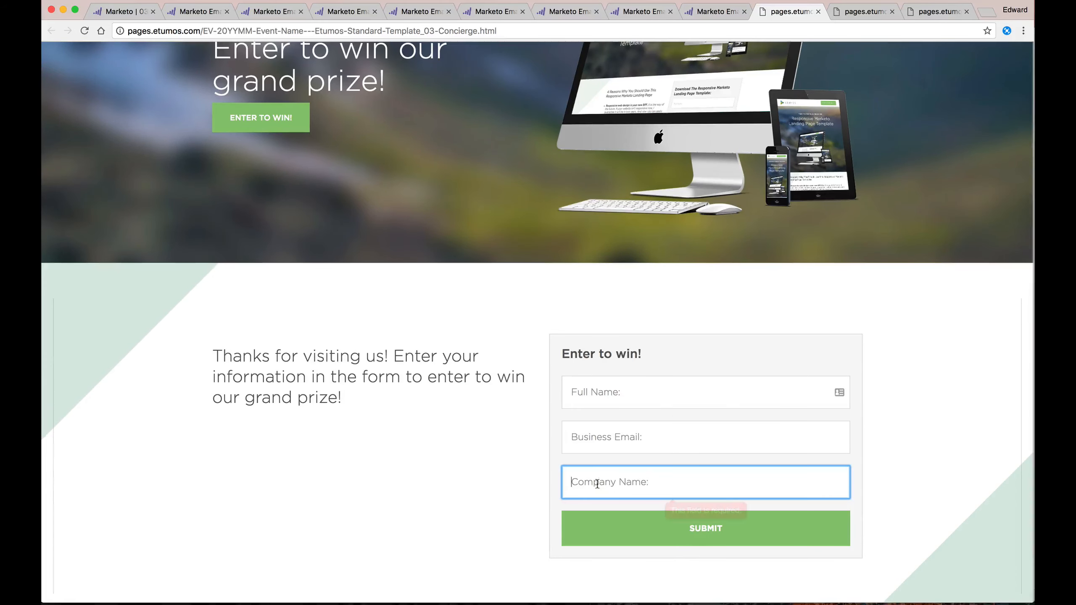
{"action": "left_click", "coordinate": [770, 313]}
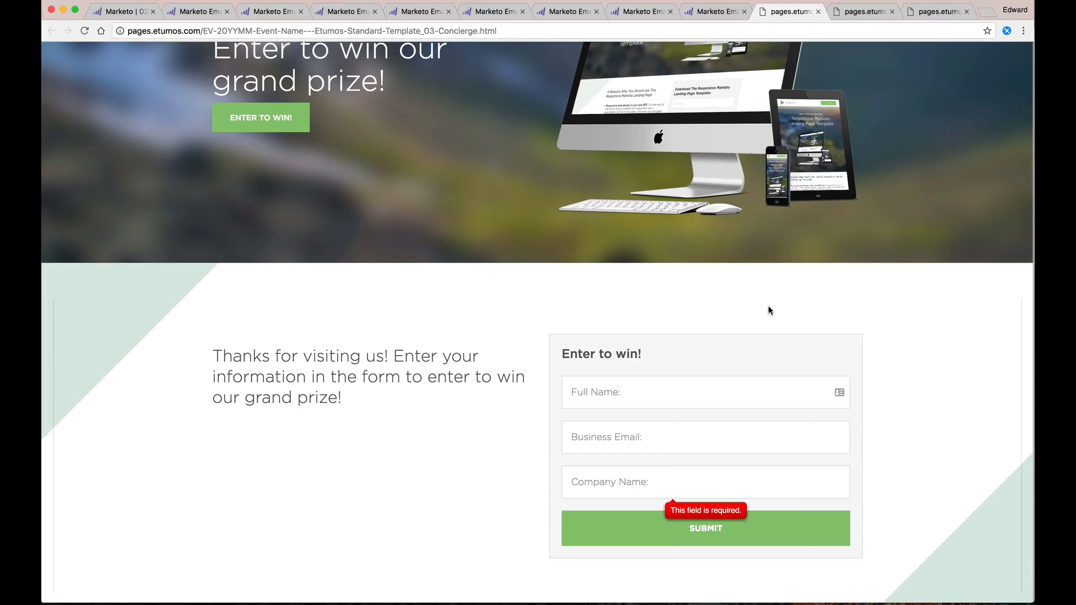
View the published 03b - Concierge TY page and examine its entered-to-win headline and the instruction to hand the tablet back.
{"action": "left_click", "coordinate": [861, 12]}
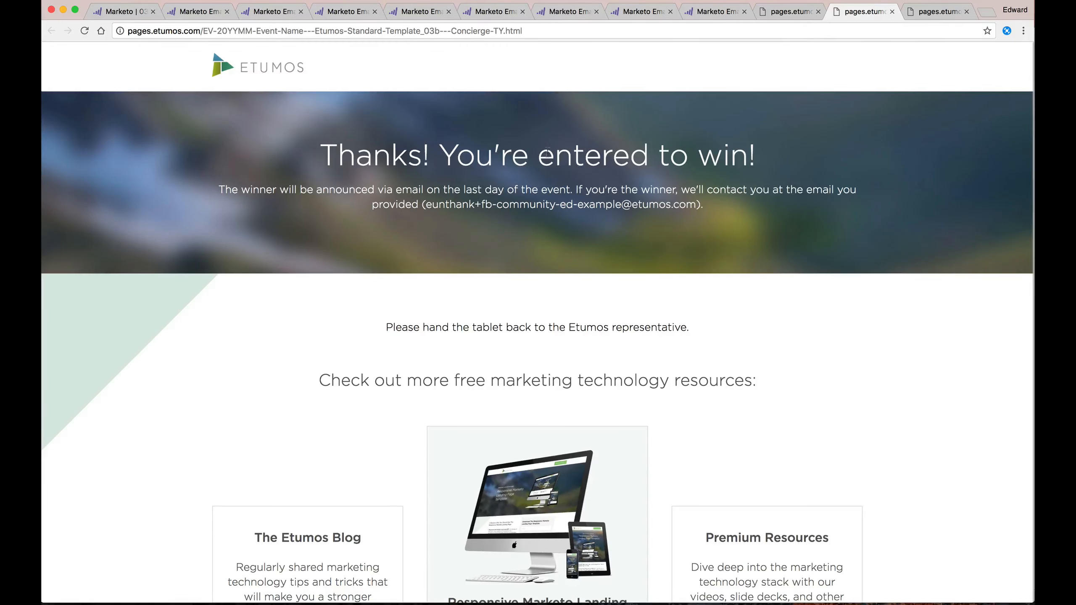
{"action": "double_click", "coordinate": [578, 156]}
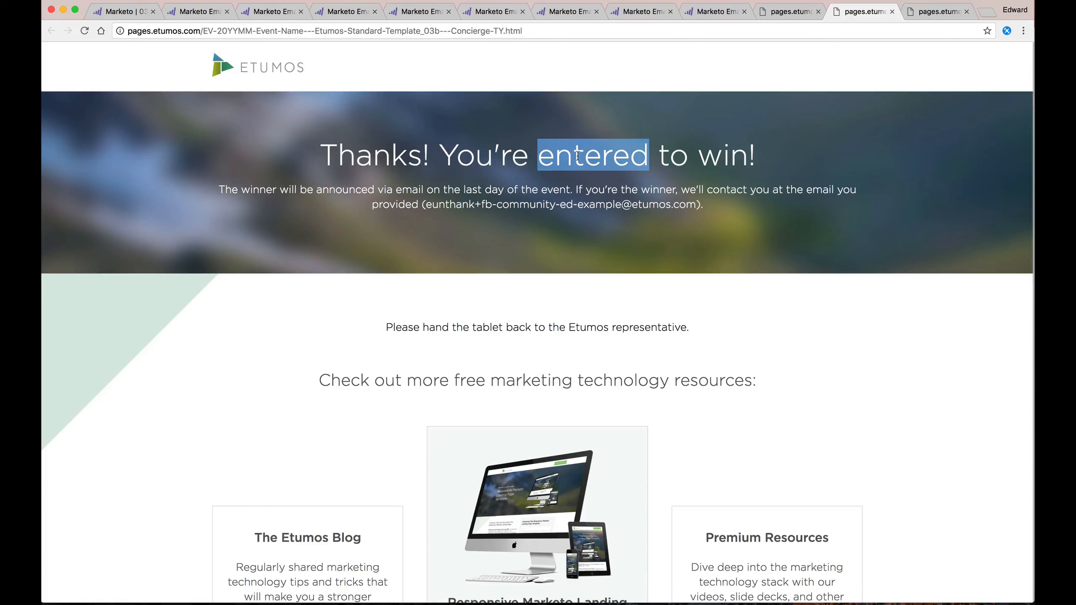
{"action": "left_click", "coordinate": [613, 158]}
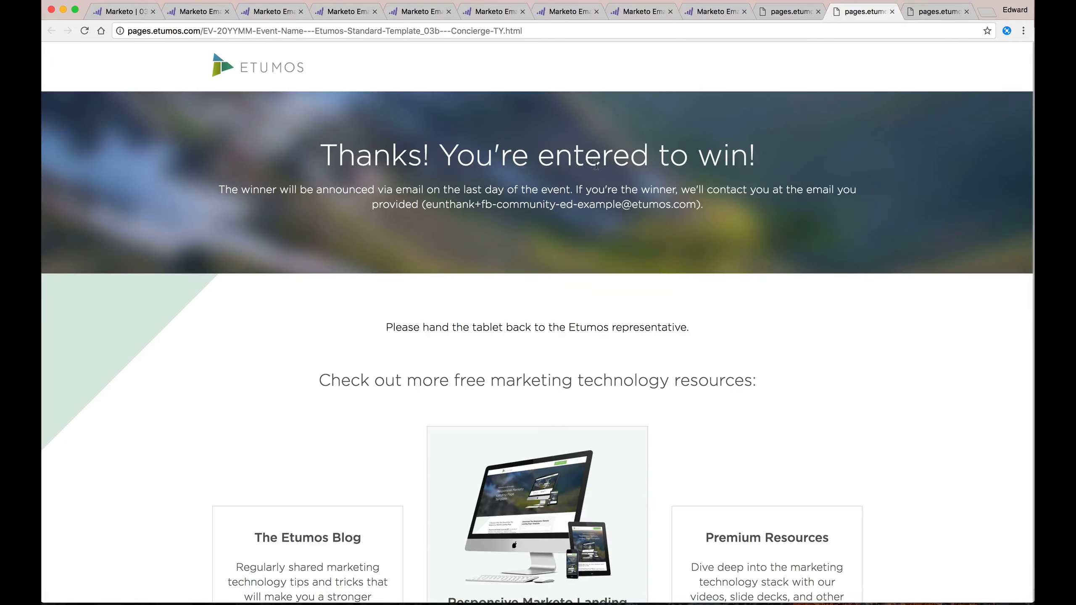
{"action": "double_click", "coordinate": [596, 164]}
{"action": "left_click", "coordinate": [595, 164]}
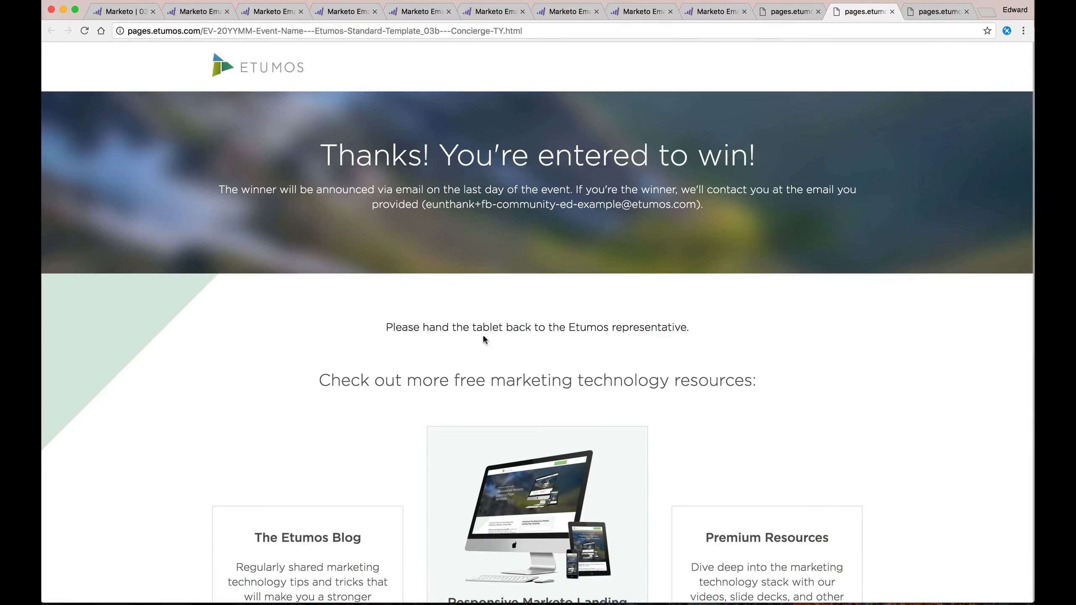
{"action": "left_click", "coordinate": [584, 335]}
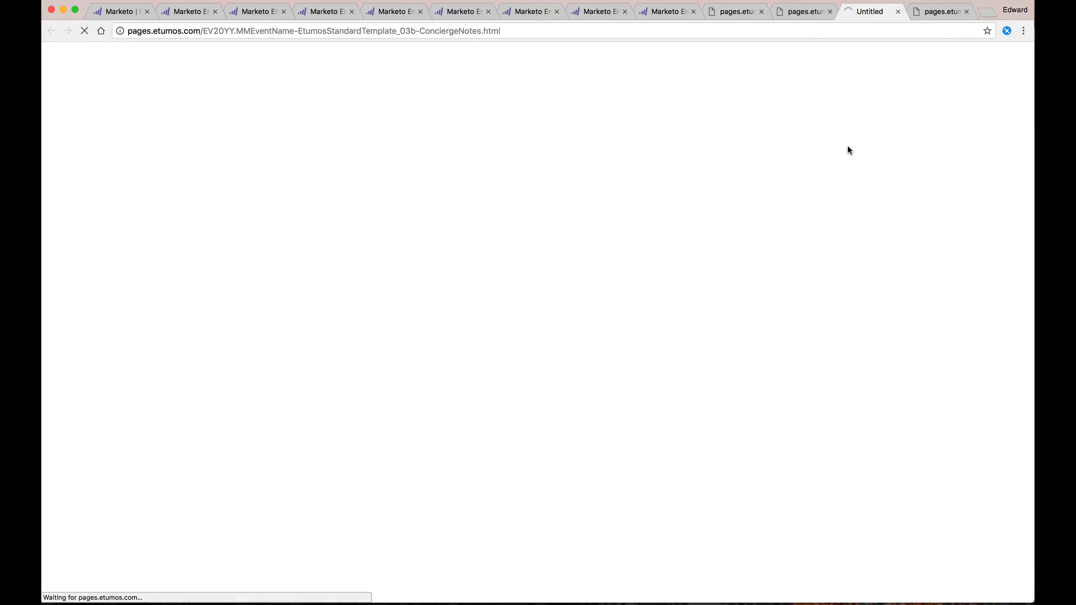
Close the surplus last tab and, on the ConciergeNotes page, enter Lead Notes saying the lead was really interested in our webinar event template and we should follow up.
{"action": "left_click", "coordinate": [968, 12]}
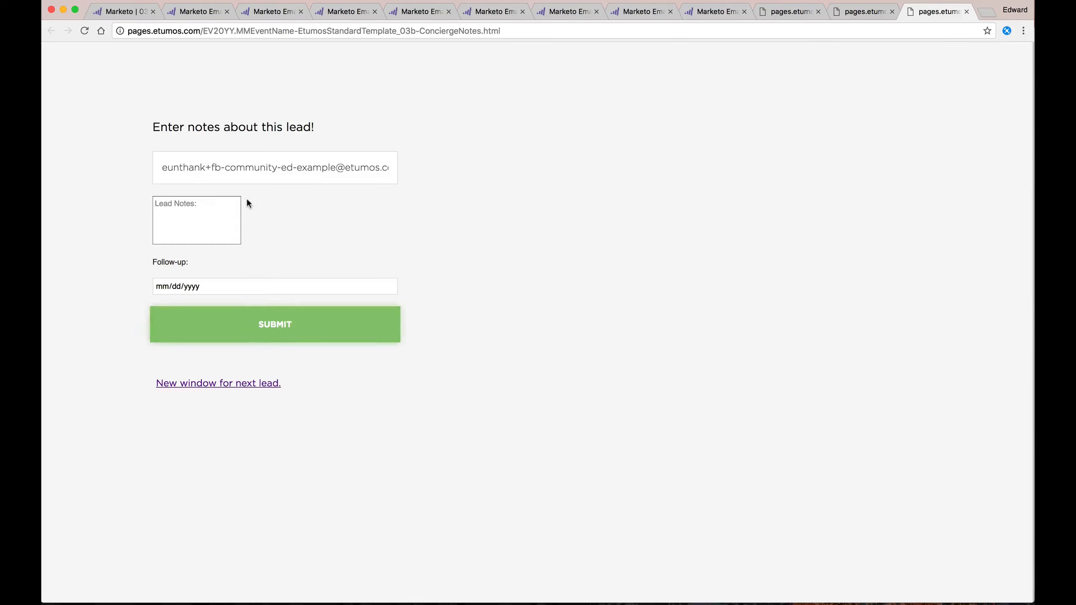
{"action": "left_click", "coordinate": [231, 203]}
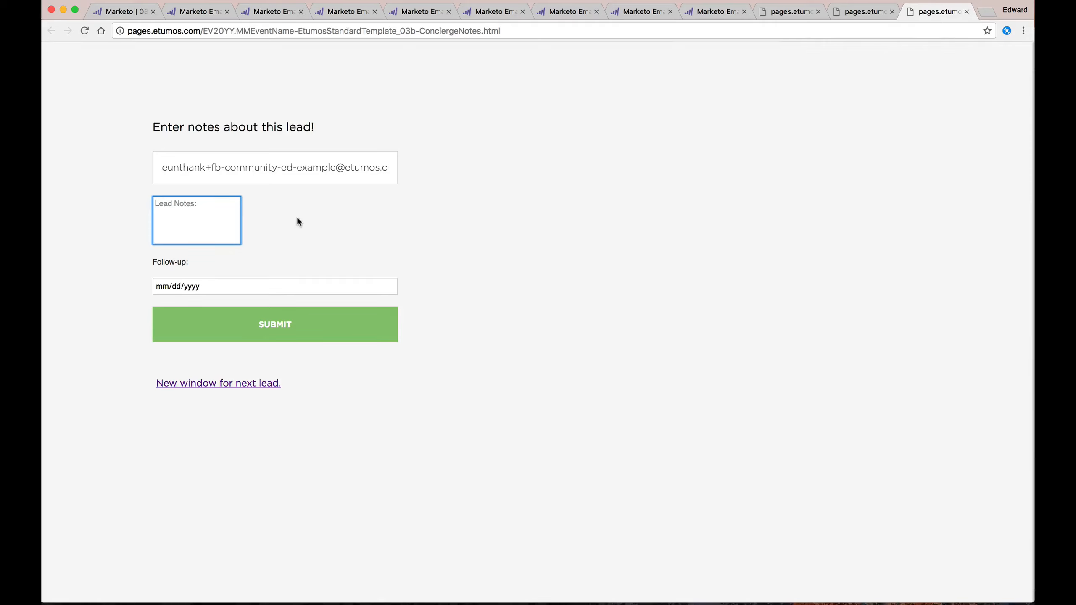
{"action": "type", "text": "Joe Schmoe was really interested in our webinar event t"}
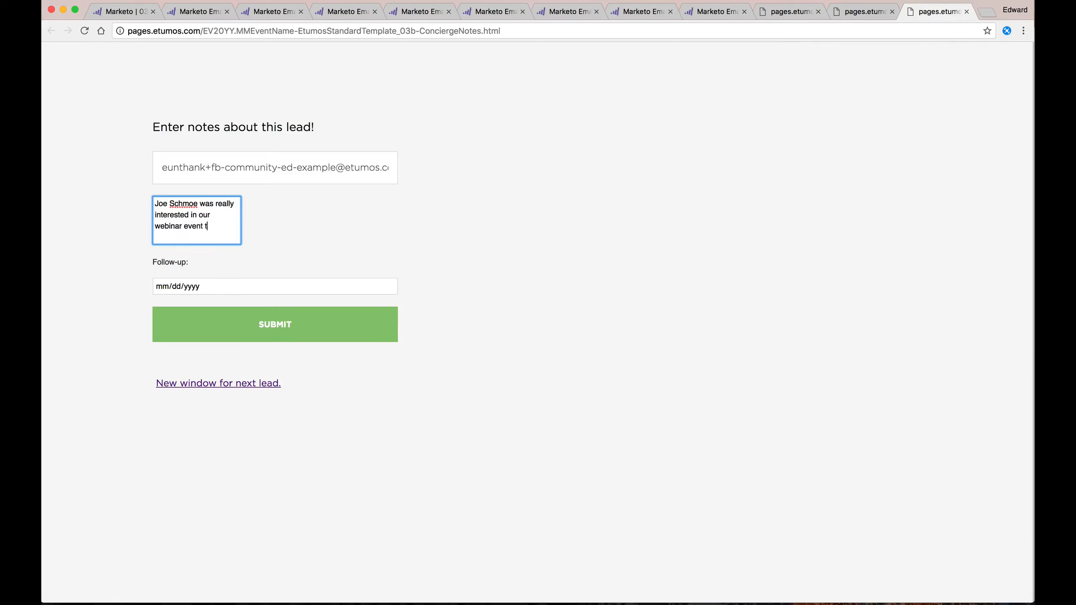
{"action": "type", "text": "emplate, and we should follow up with him. he has th"}
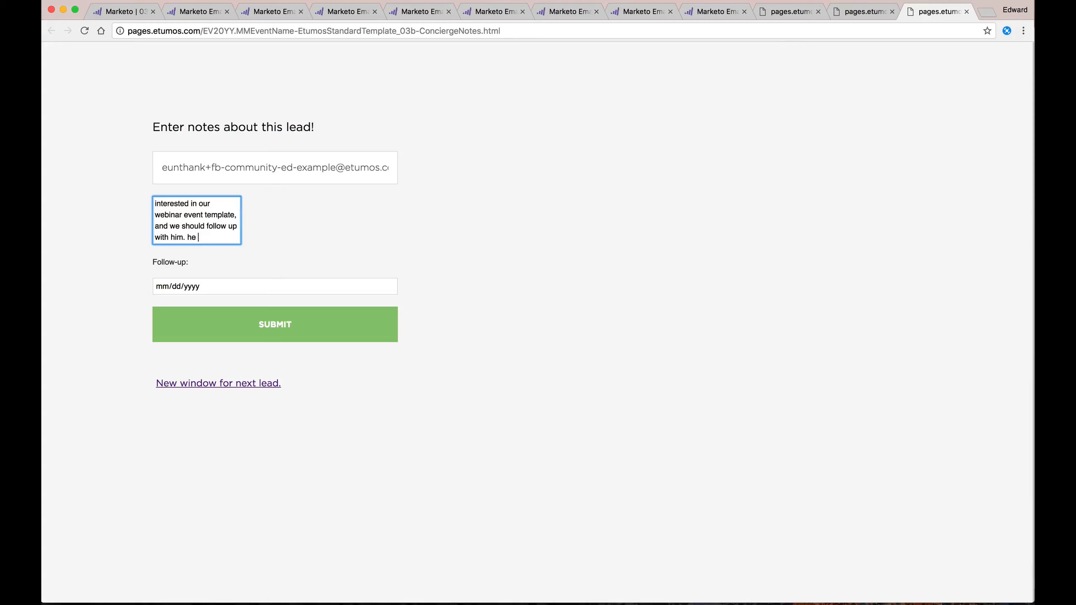